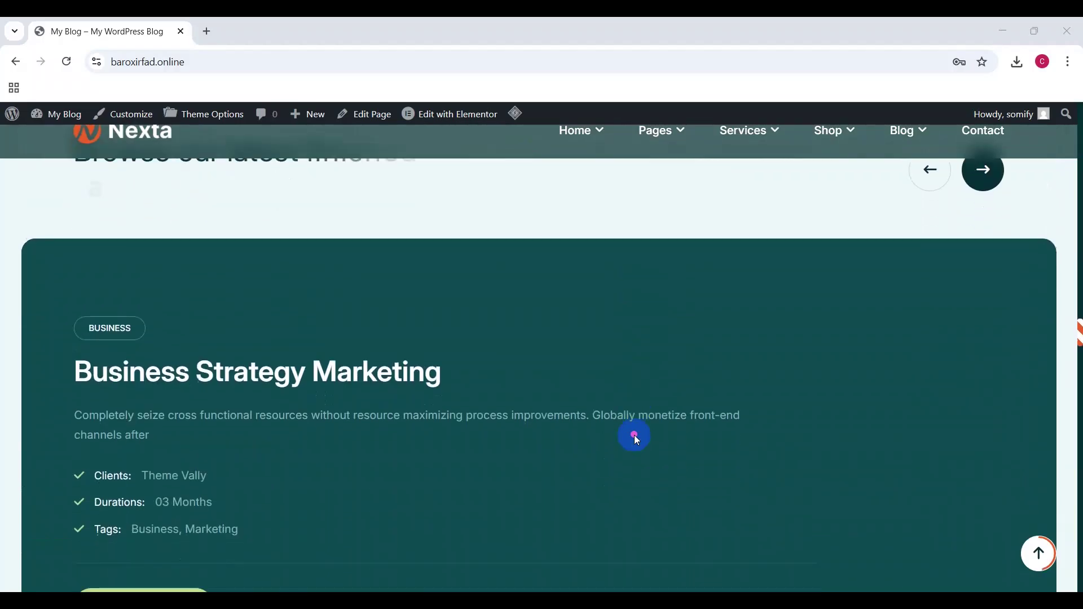
# Step: Open the WordPress Customizer for the Nexta-themed site from the admin bar
pyautogui.scroll(-10, 634, 435)
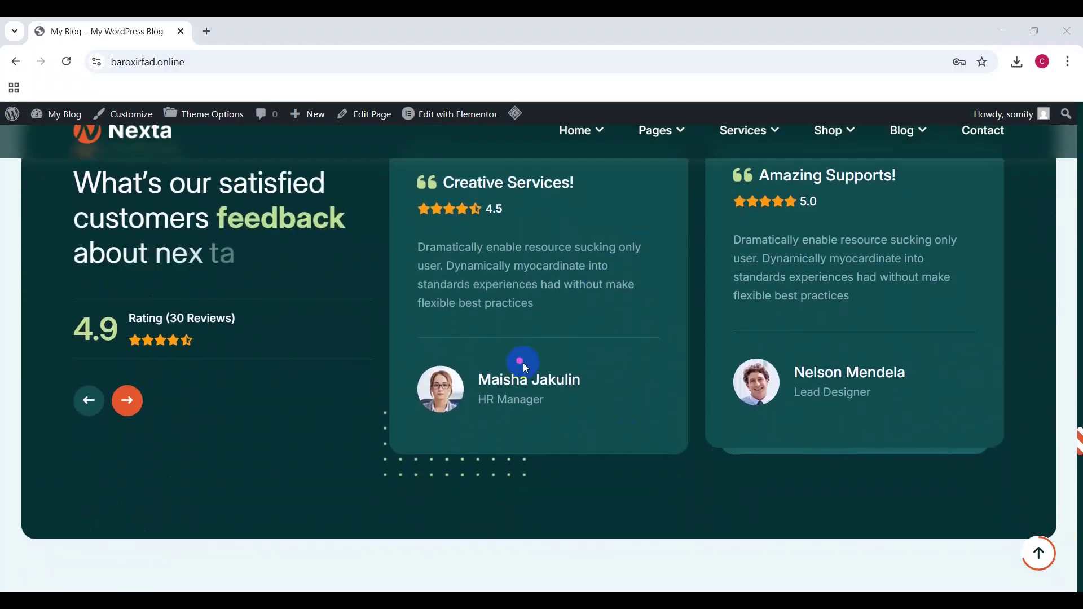
pyautogui.scroll(-6, 523, 364)
pyautogui.scroll(-10, 523, 363)
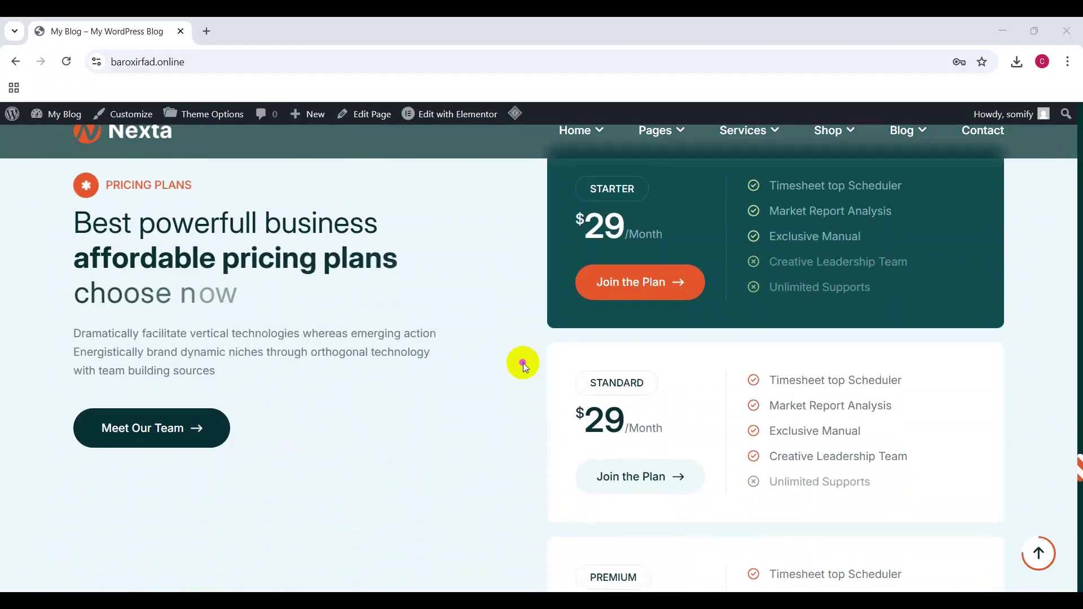
pyautogui.scroll(-10, 523, 364)
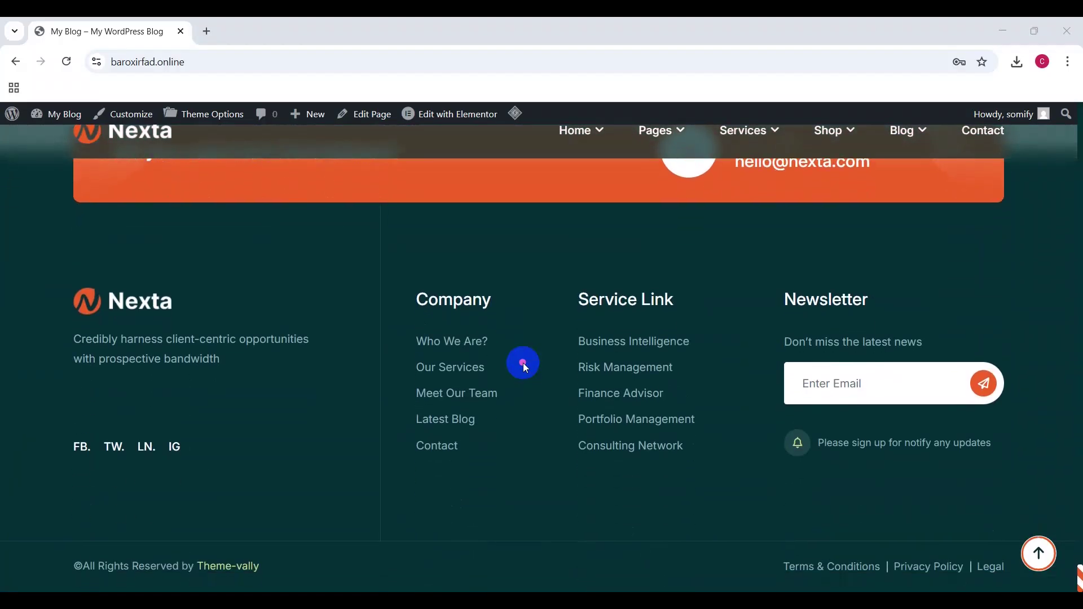
pyautogui.scroll(15, 523, 363)
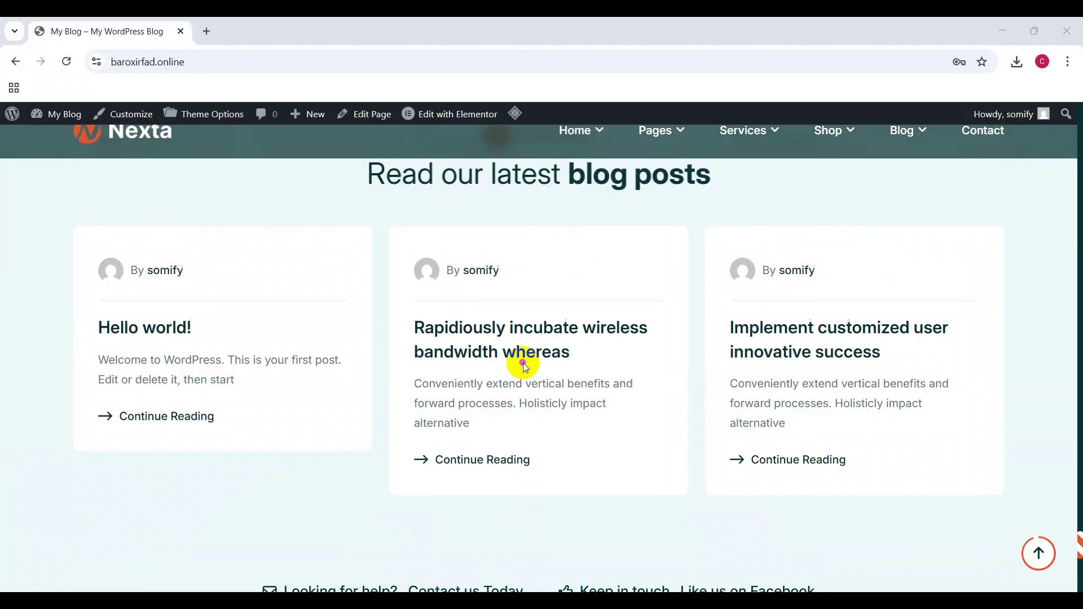
pyautogui.scroll(15, 523, 364)
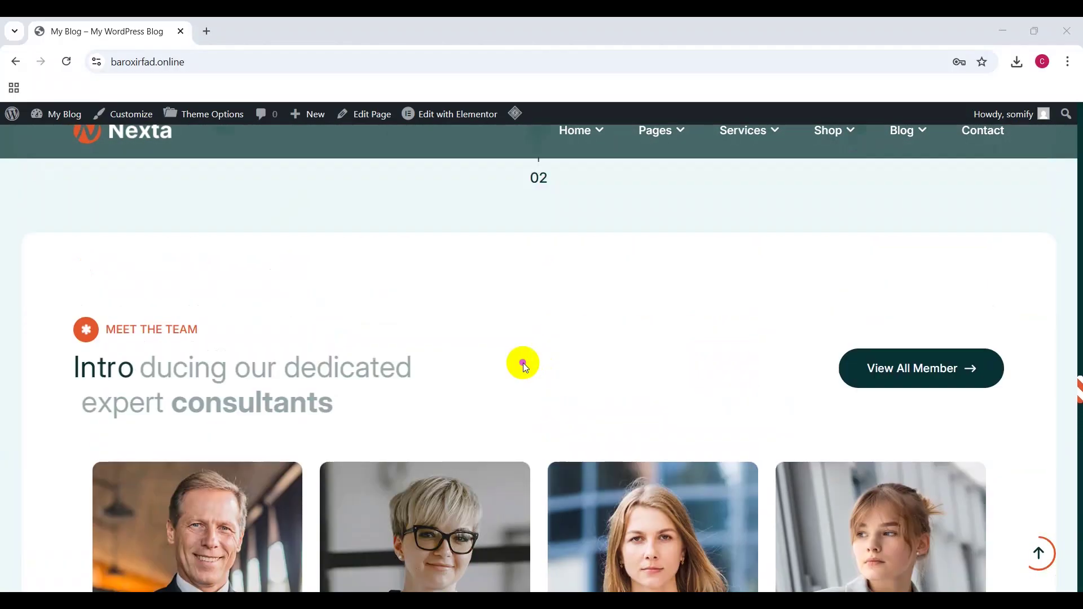
pyautogui.scroll(15, 523, 364)
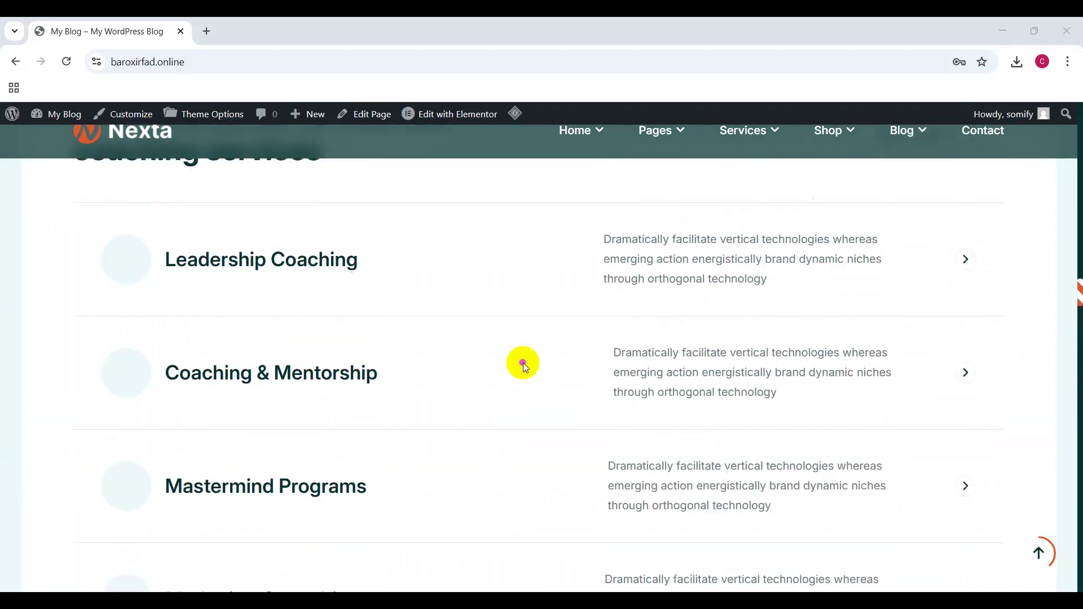
pyautogui.scroll(10, 523, 364)
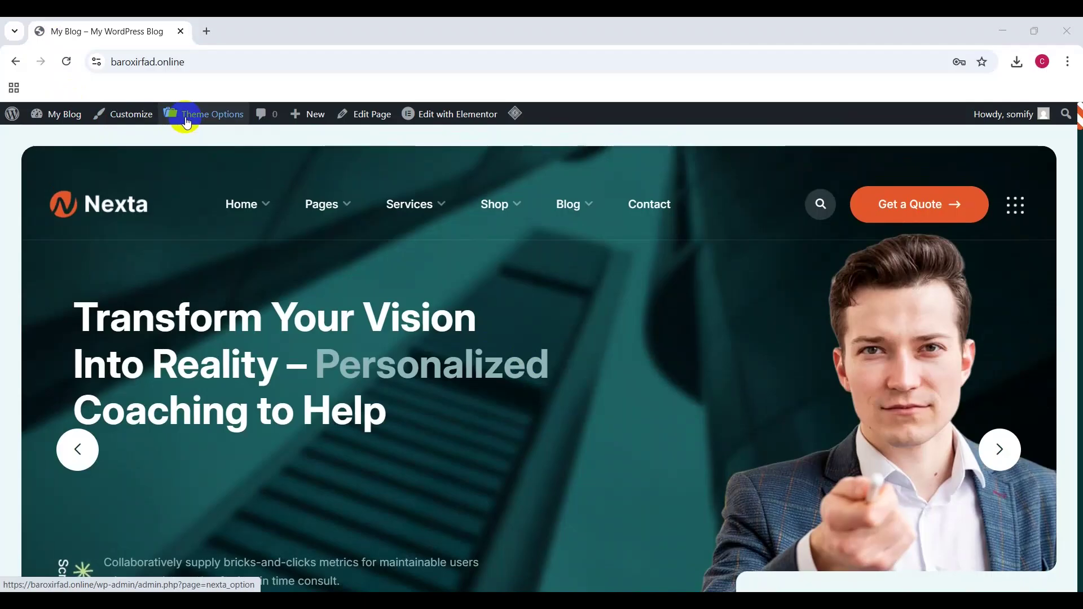
pyautogui.moveTo(414, 118)
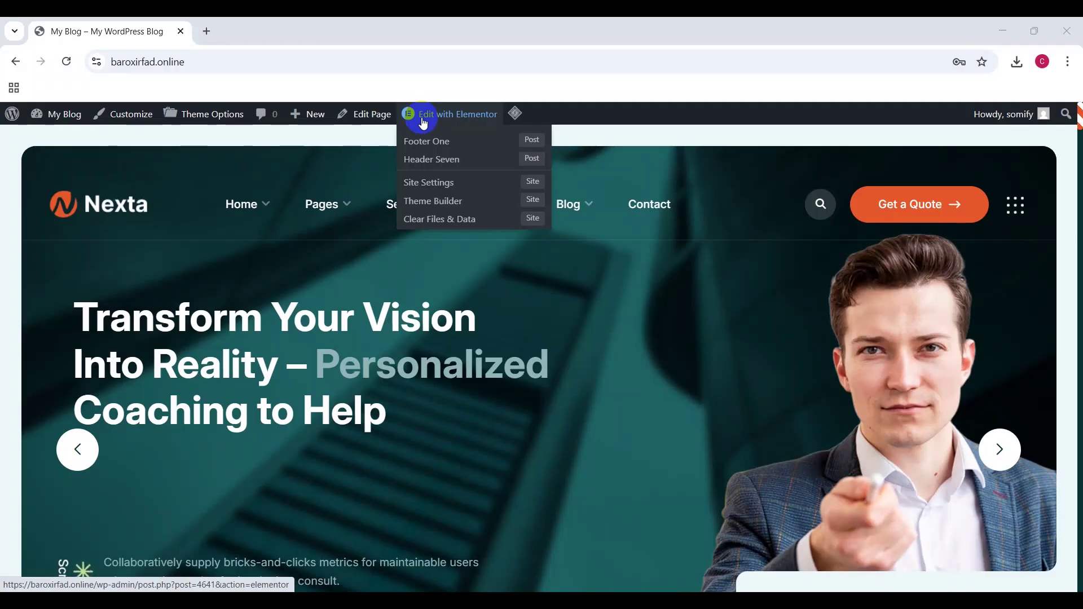
pyautogui.click(125, 114)
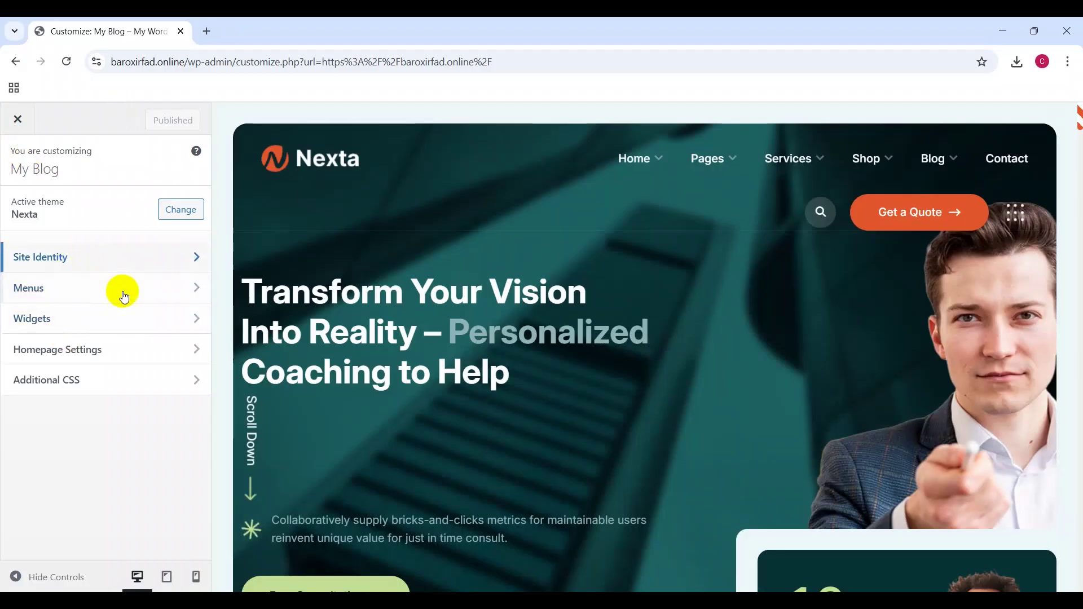
# Step: Open Site Identity and select the current site title 'My Blog' for replacement
pyautogui.click(109, 255)
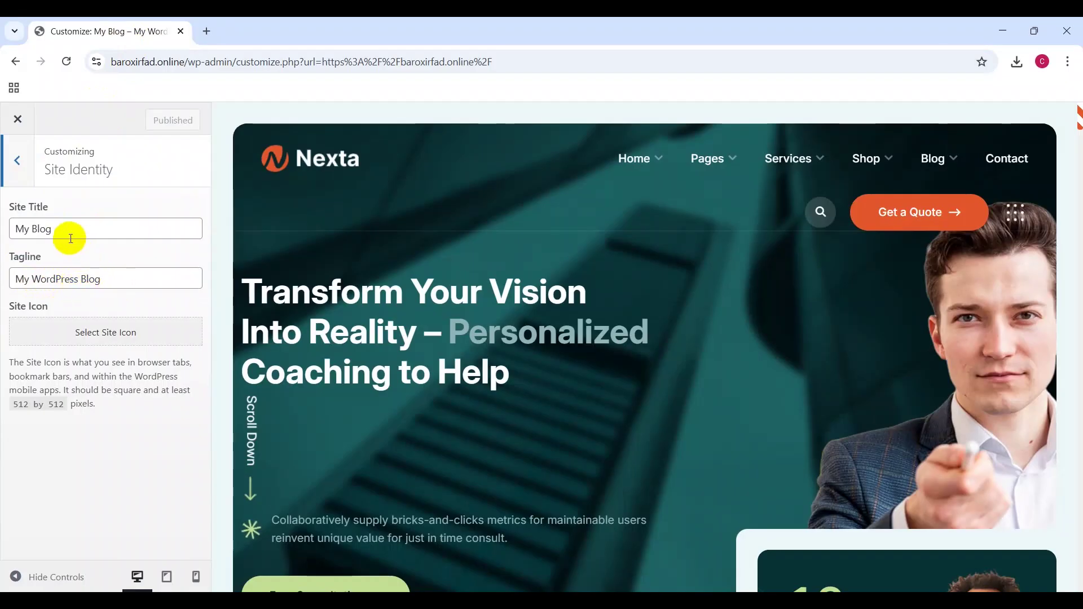
pyautogui.moveTo(70, 233); pyautogui.dragTo(7, 227)
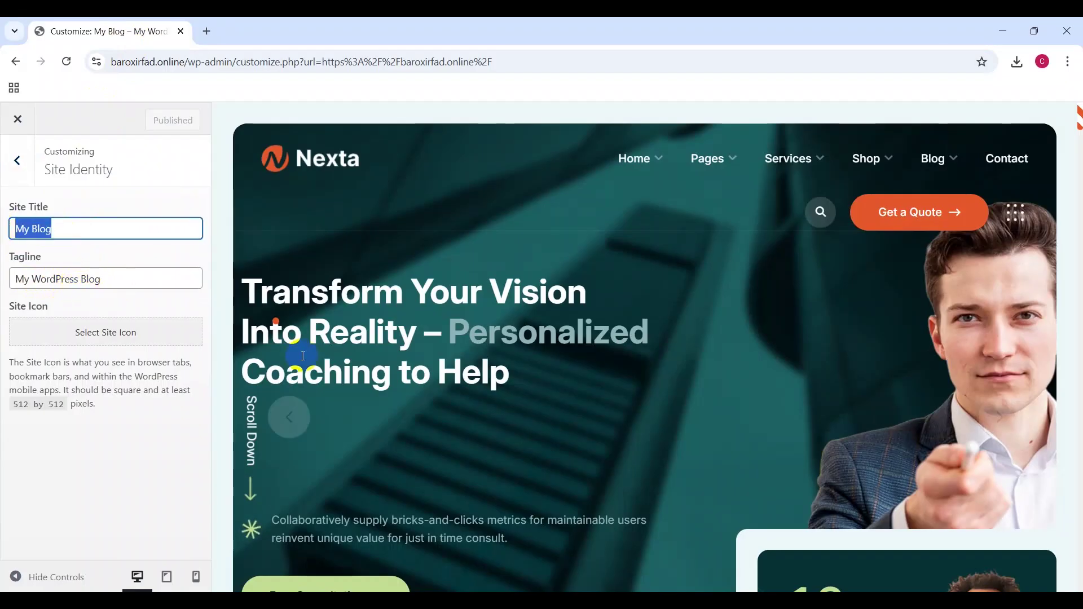
pyautogui.scroll(-10, 536, 350)
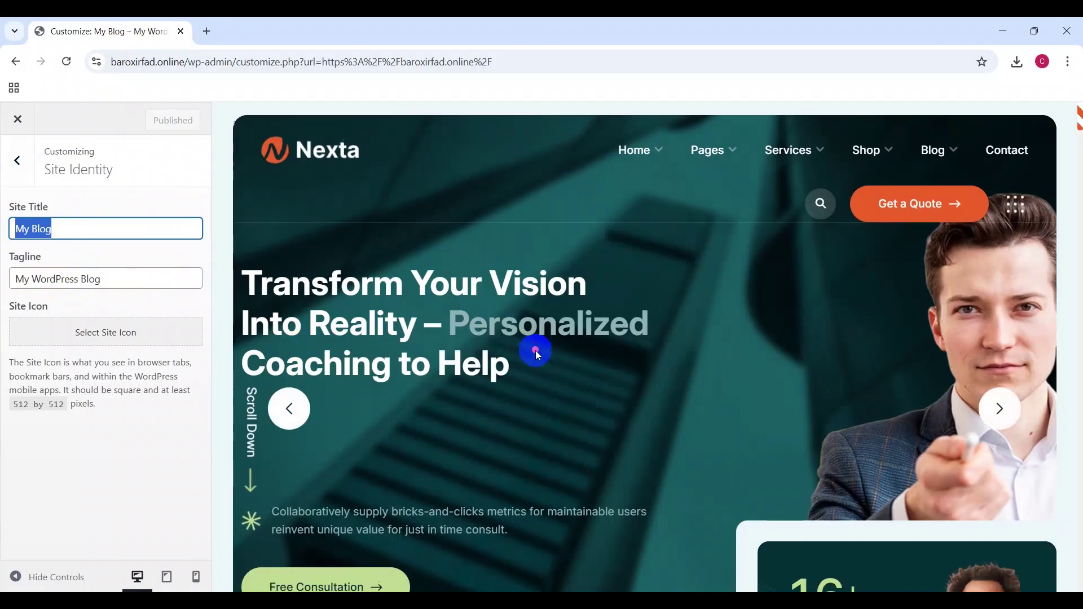
pyautogui.scroll(-3, 536, 350)
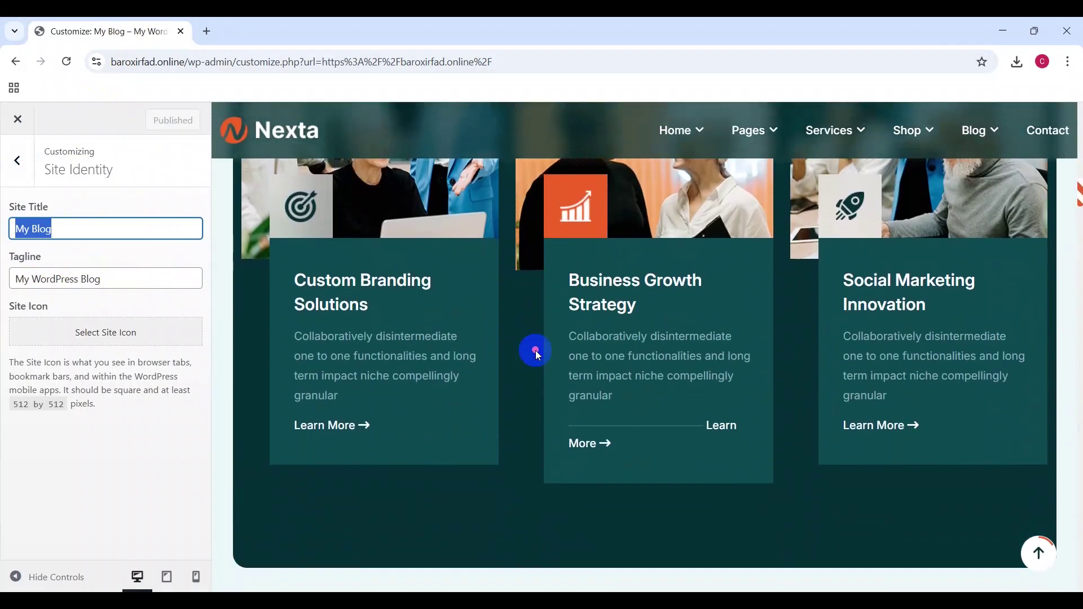
pyautogui.scroll(15, 536, 350)
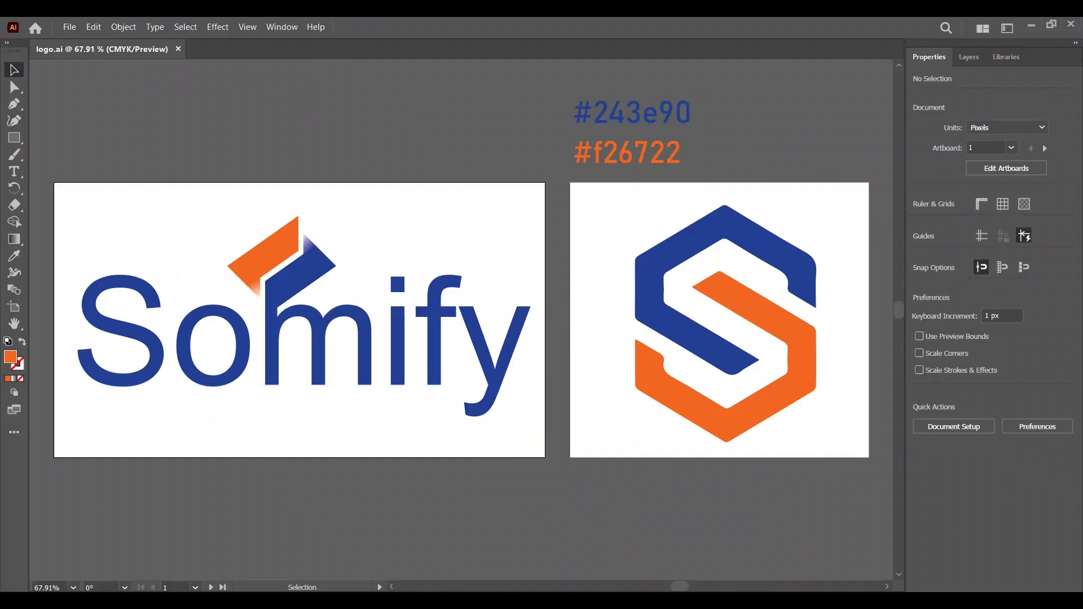
# Step: Change the site title to 'Somify', select the old tagline, and view the Somify agency site
pyautogui.click(725, 536)
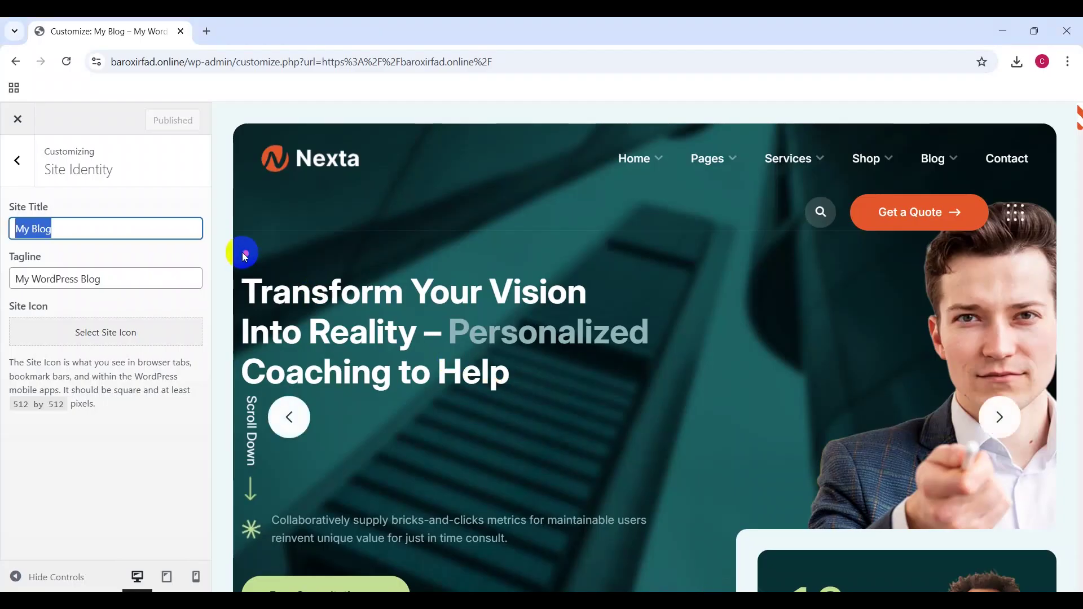
pyautogui.write('Somify')
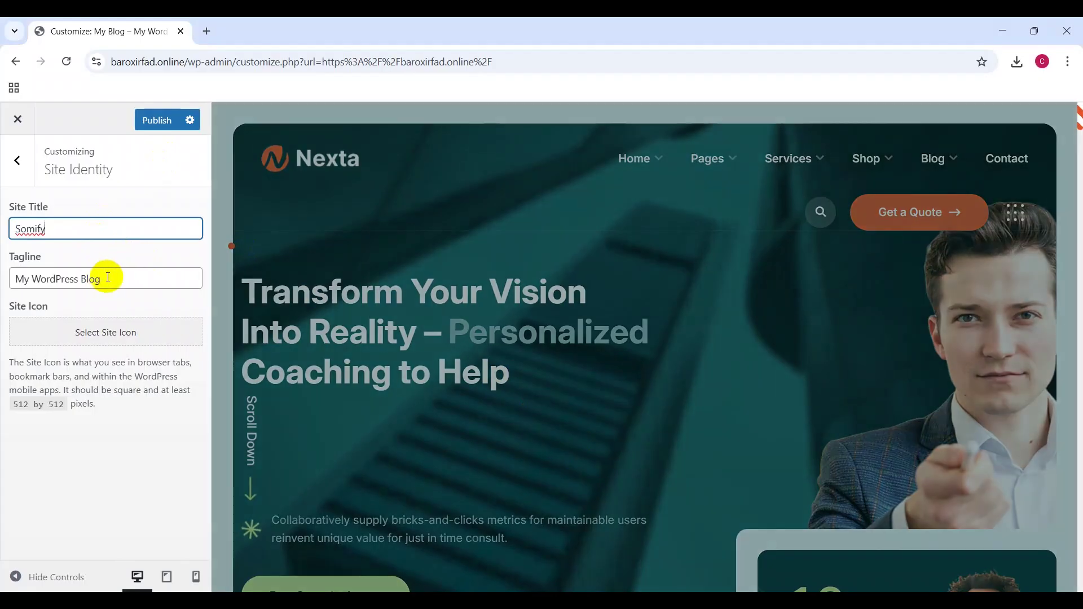
pyautogui.click(106, 274)
pyautogui.click(25, 225)
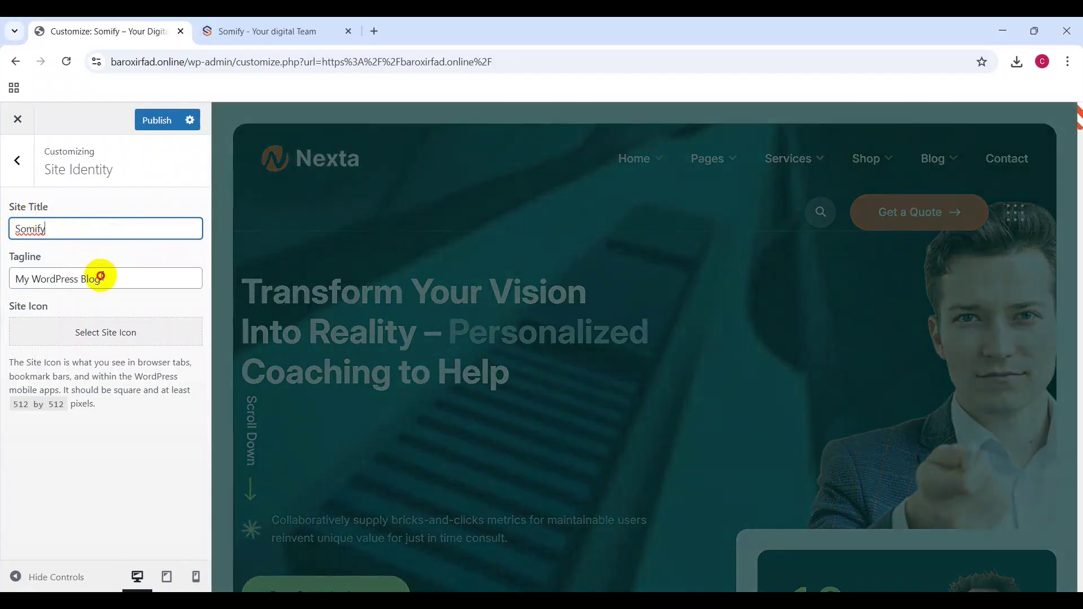
pyautogui.moveTo(101, 276); pyautogui.dragTo(22, 276)
pyautogui.click(268, 23)
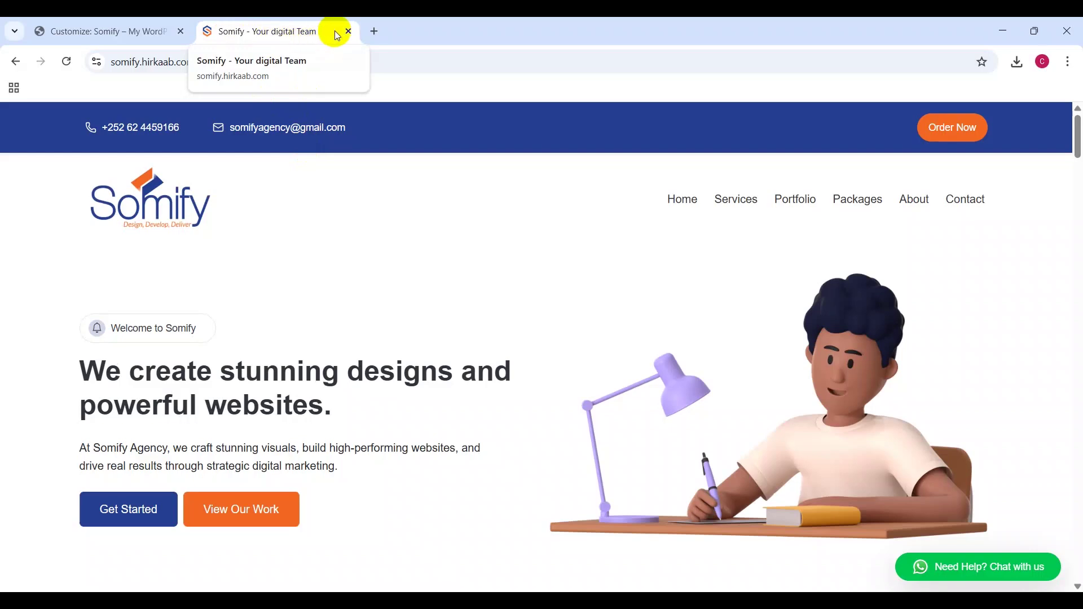
# Step: Set the tagline to 'Your Digital Team', fixing typos and capitalising the T
pyautogui.scroll(-12, 361, 186)
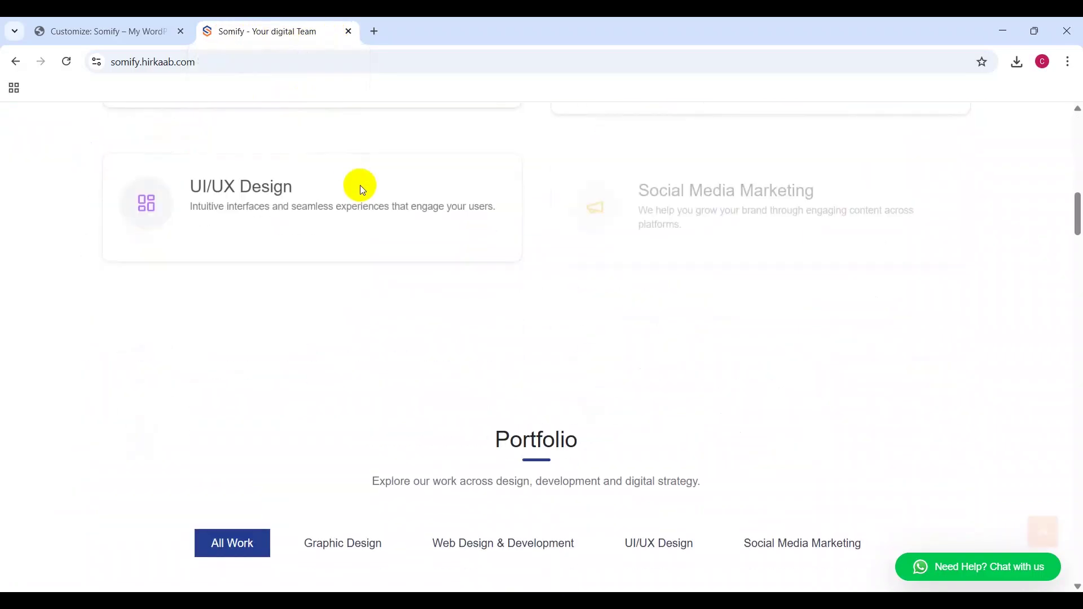
pyautogui.scroll(7, 363, 191)
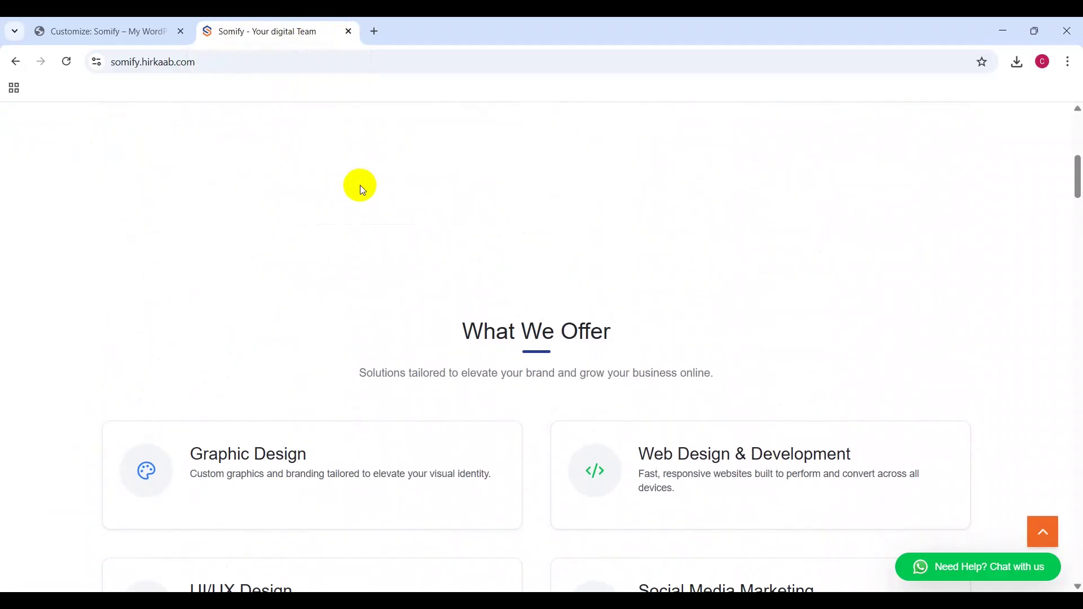
pyautogui.scroll(6, 360, 185)
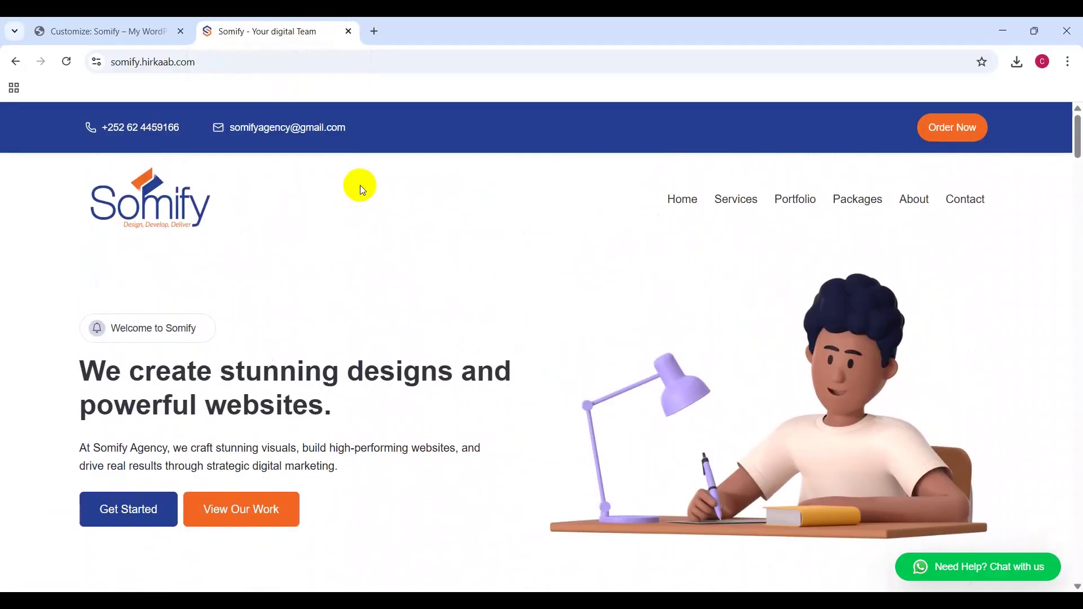
pyautogui.click(127, 28)
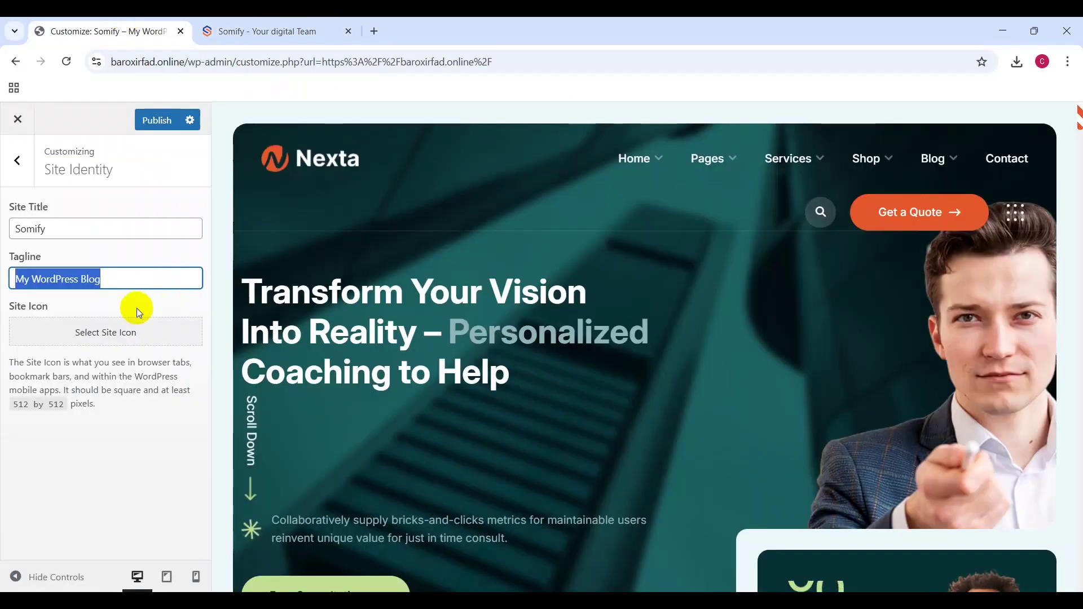
pyautogui.write('Yout')
pyautogui.press('BackSpace')
pyautogui.write('r Digital')
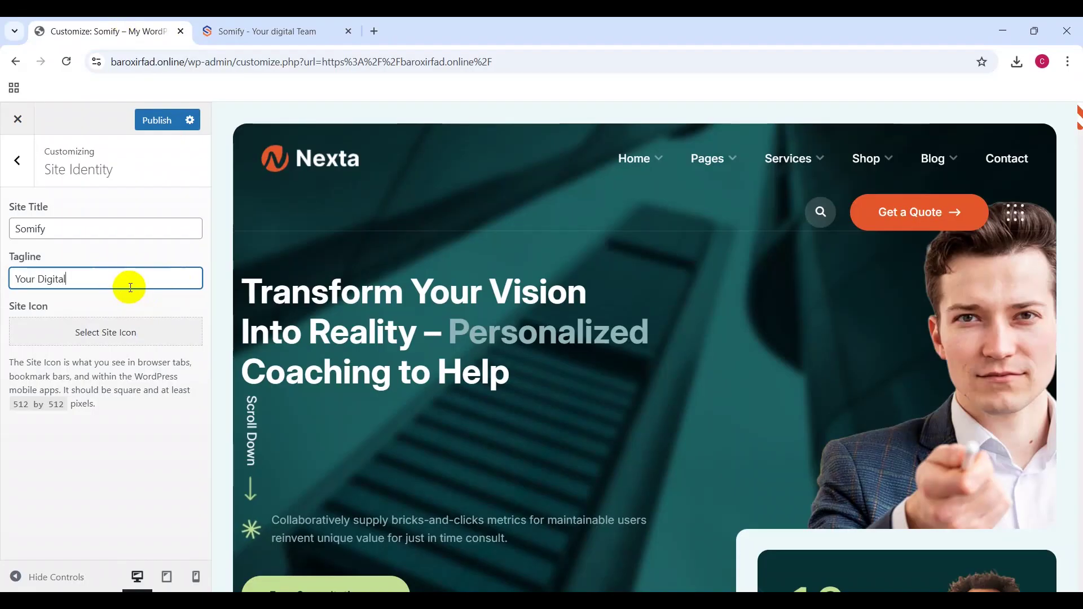
pyautogui.write(' team')
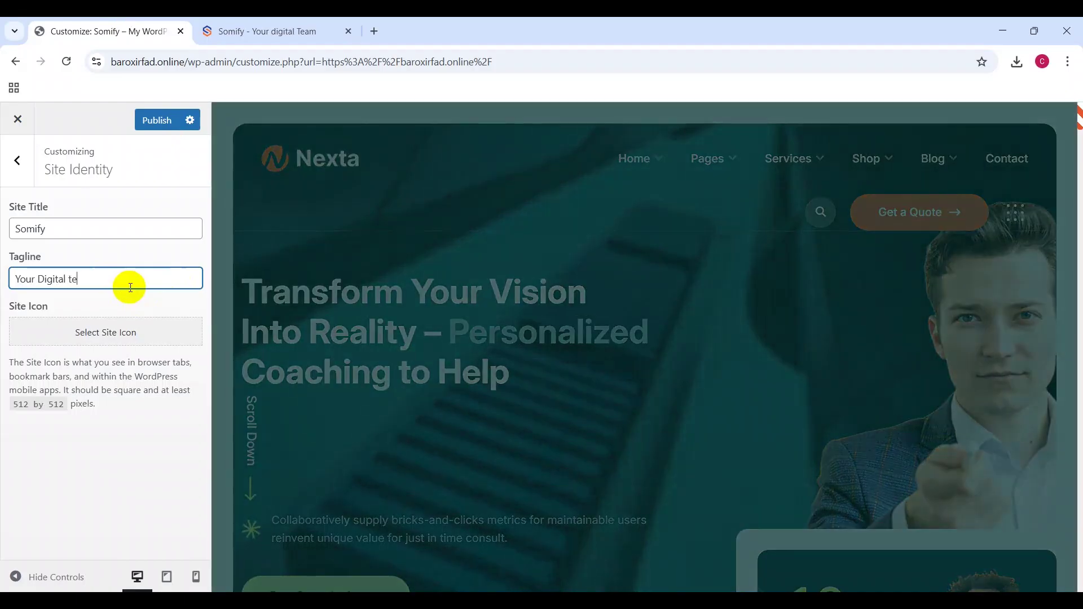
pyautogui.press('BackSpace')
pyautogui.press('BackSpace')
pyautogui.press('BackSpace')
pyautogui.write('team')
pyautogui.click(75, 279)
pyautogui.press('BackSpace')
pyautogui.write('Team')
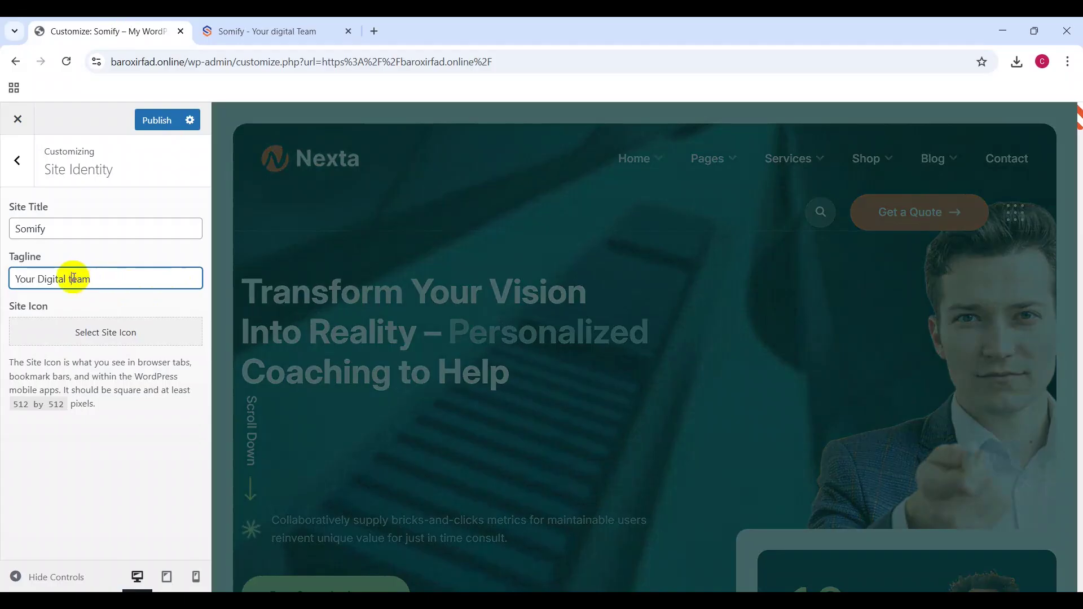
# Step: Compare the new tagline against the Somify agency website in the other tab
pyautogui.click(236, 24)
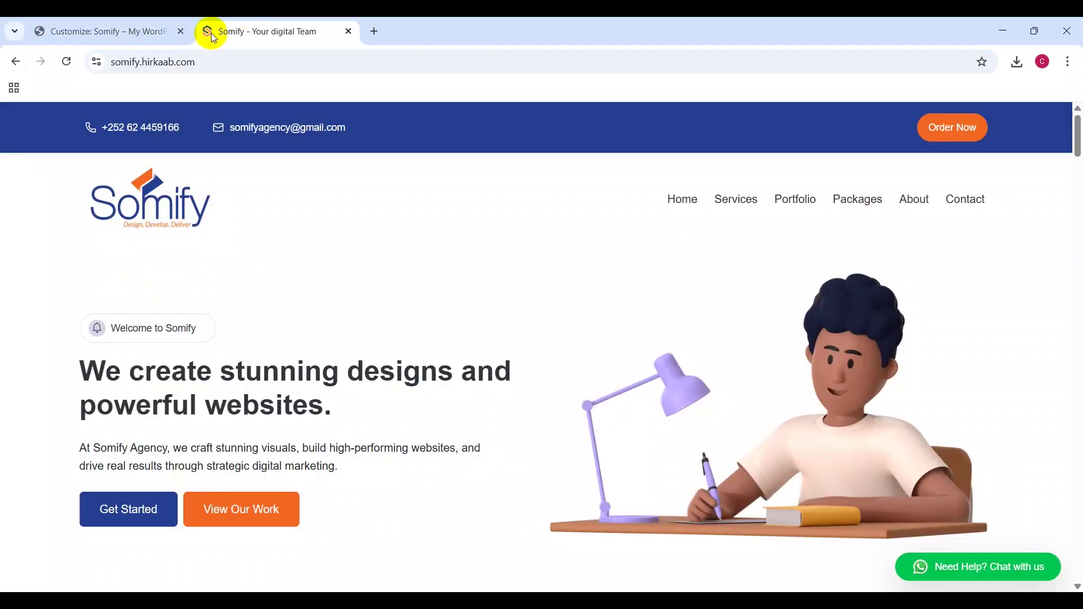
pyautogui.click(106, 22)
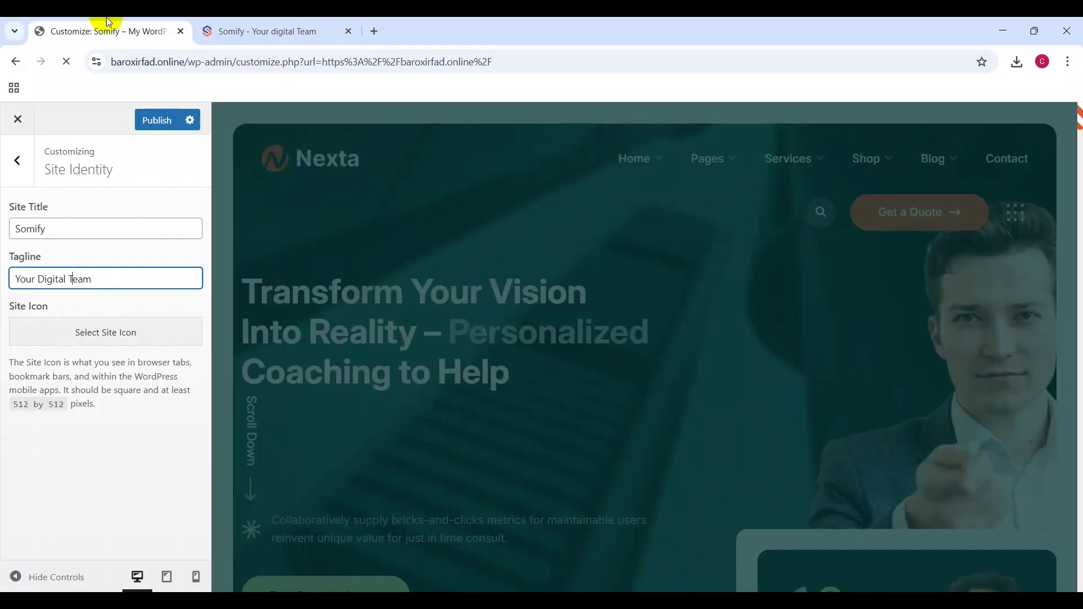
pyautogui.click(227, 26)
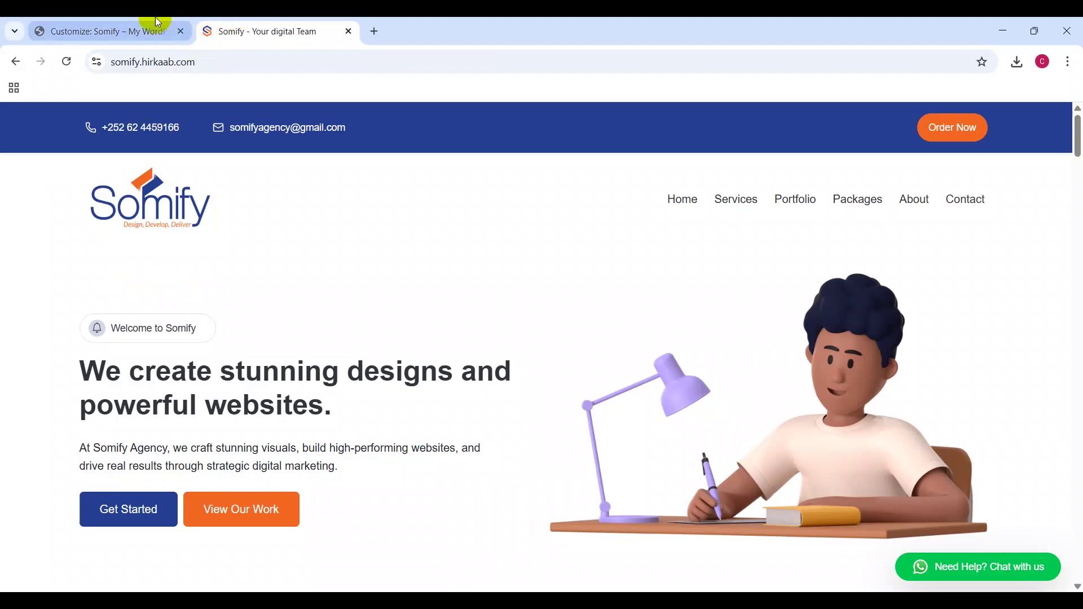
pyautogui.click(155, 24)
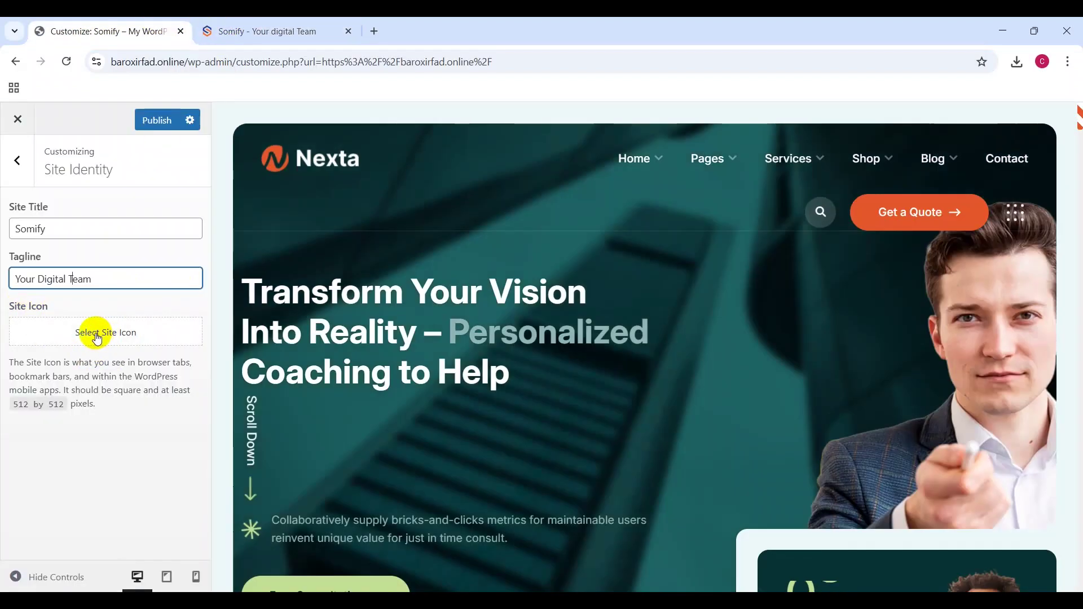
# Step: Try choosing a site icon, find the media library empty, and bring up the Illustrator logo file
pyautogui.click(97, 339)
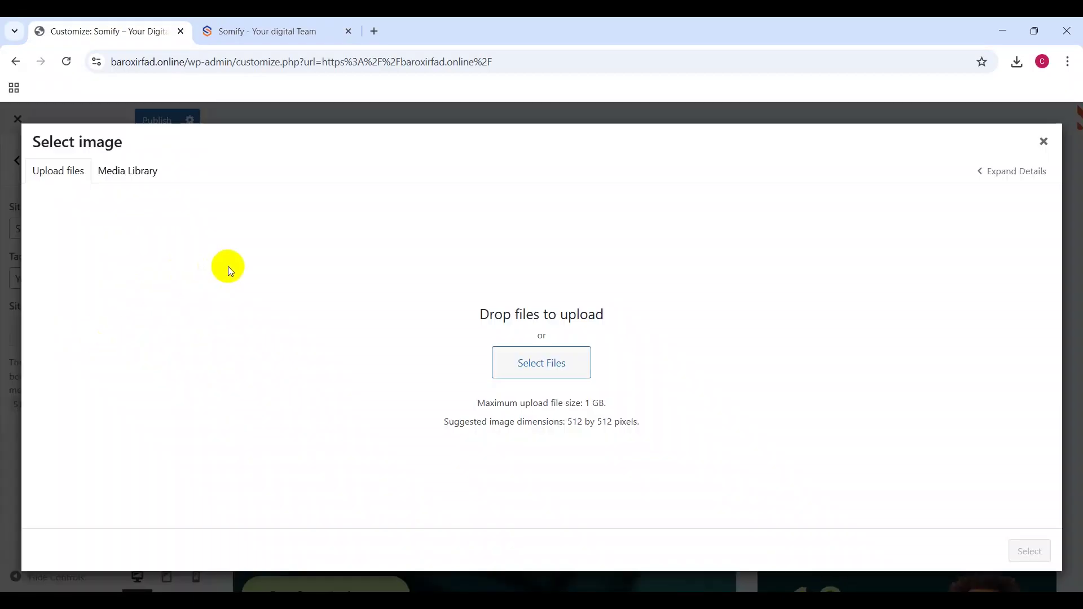
pyautogui.click(133, 174)
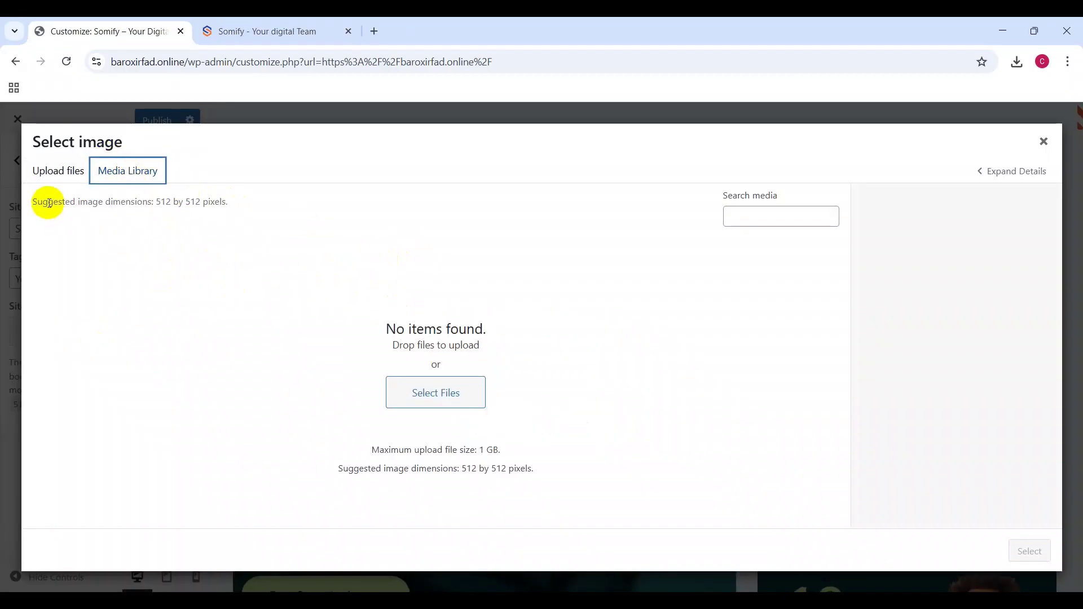
pyautogui.click(67, 177)
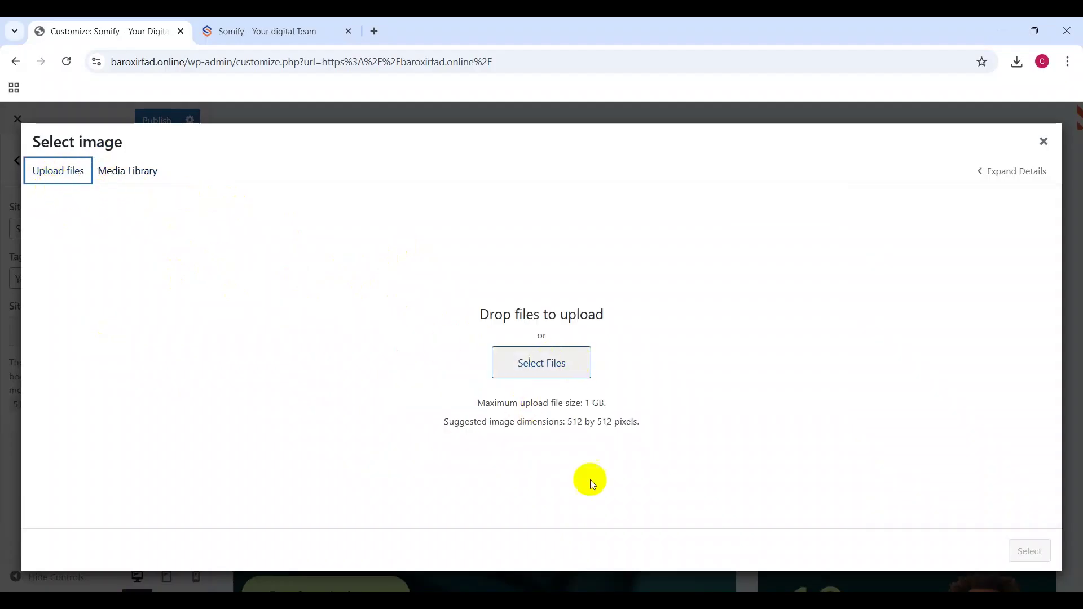
pyautogui.click(575, 536)
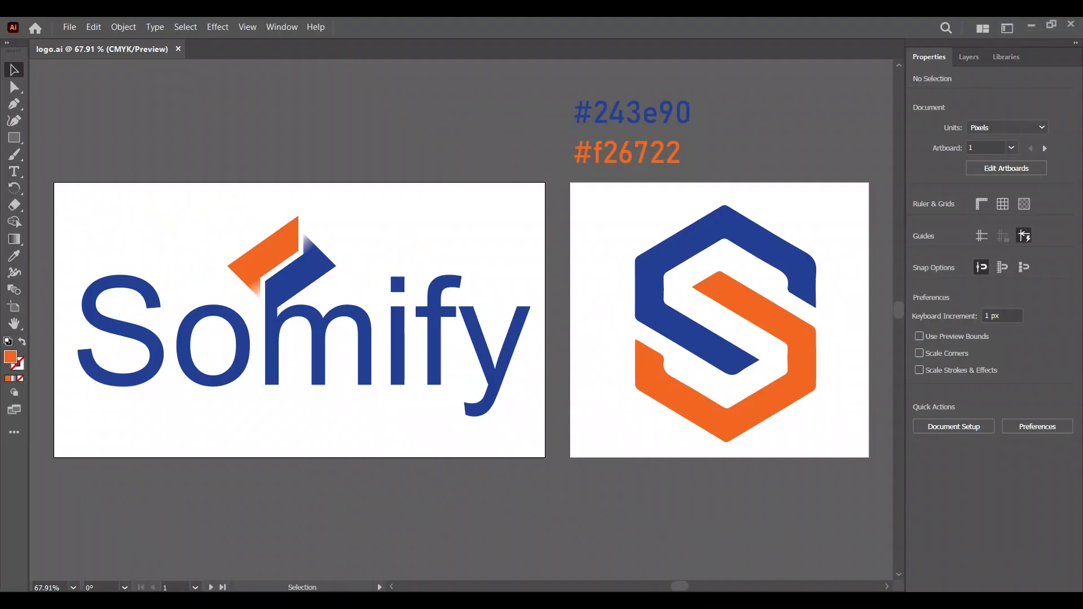
# Step: Begin exporting the logo artwork via File > Export, with the file name logo
pyautogui.click(594, 256)
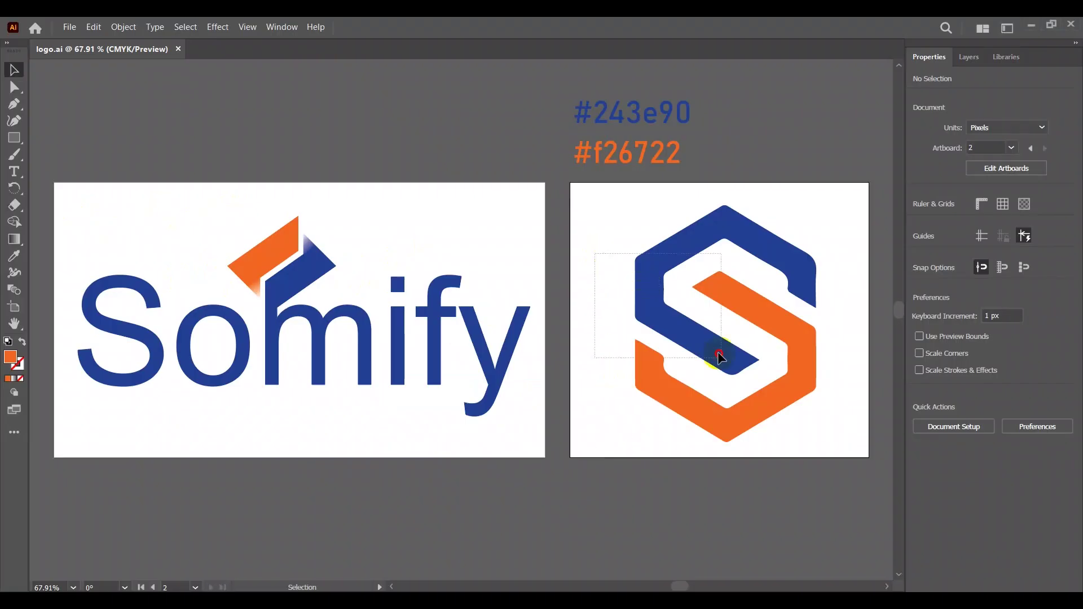
pyautogui.click(741, 384)
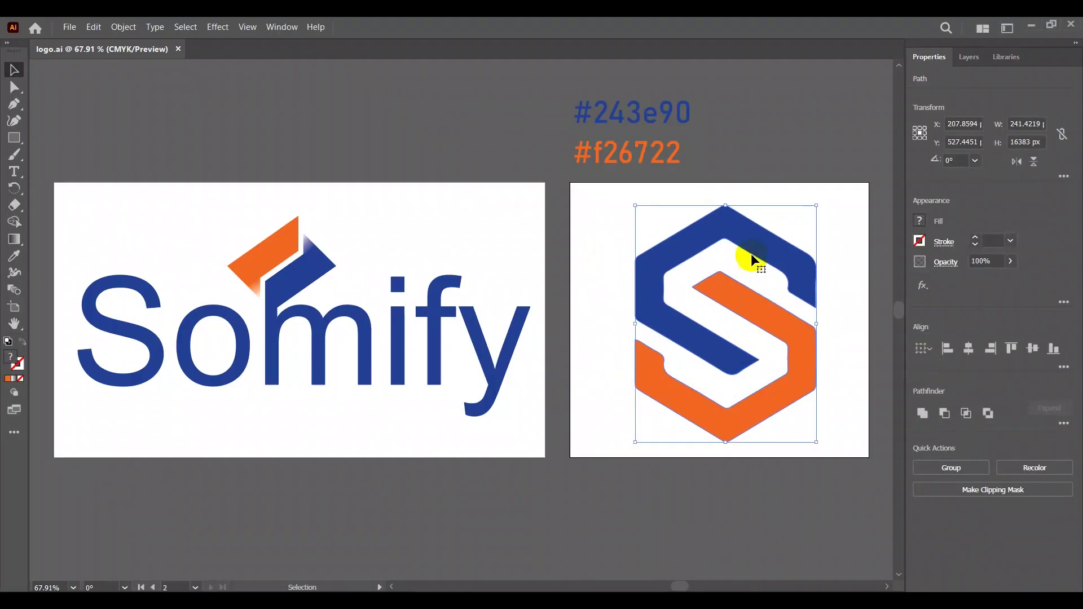
pyautogui.click(746, 186)
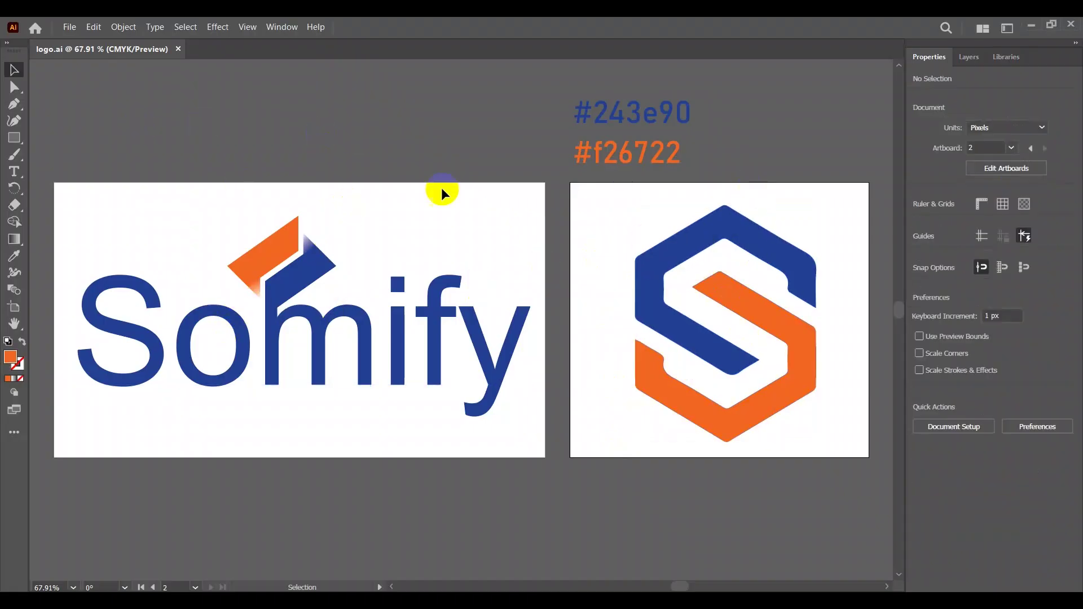
pyautogui.click(70, 29)
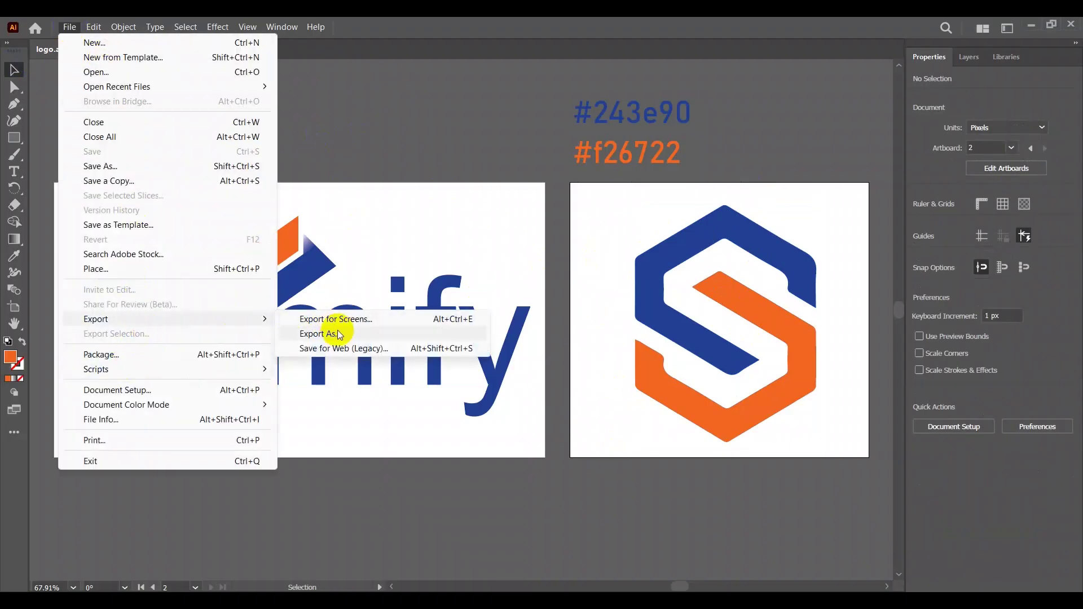
pyautogui.click(334, 334)
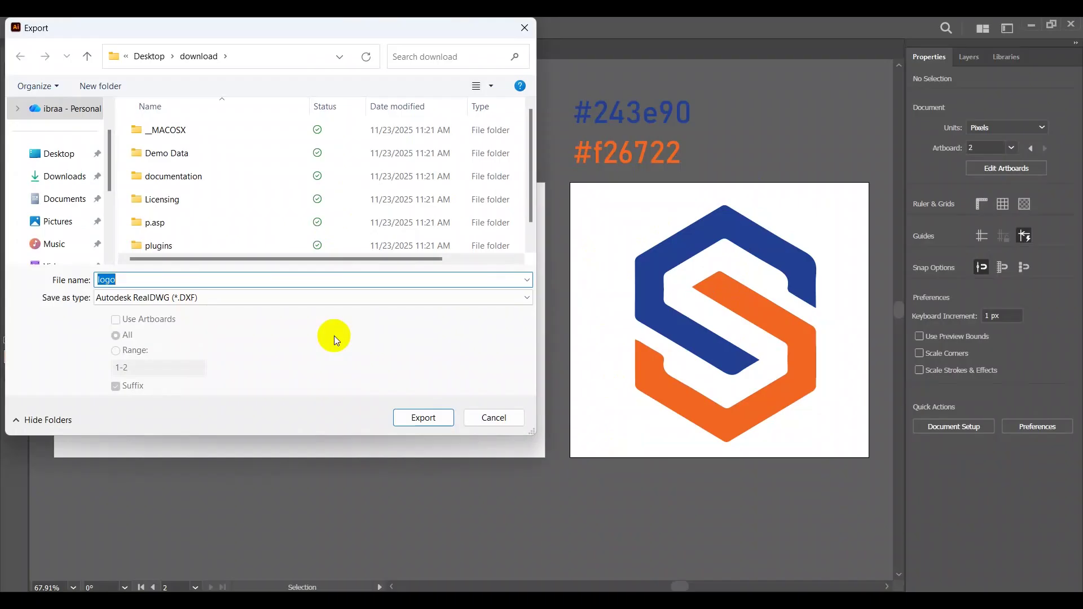
# Step: Export the logo as PNG (*.PNG) named logo into the Pictures folder
pyautogui.click(66, 178)
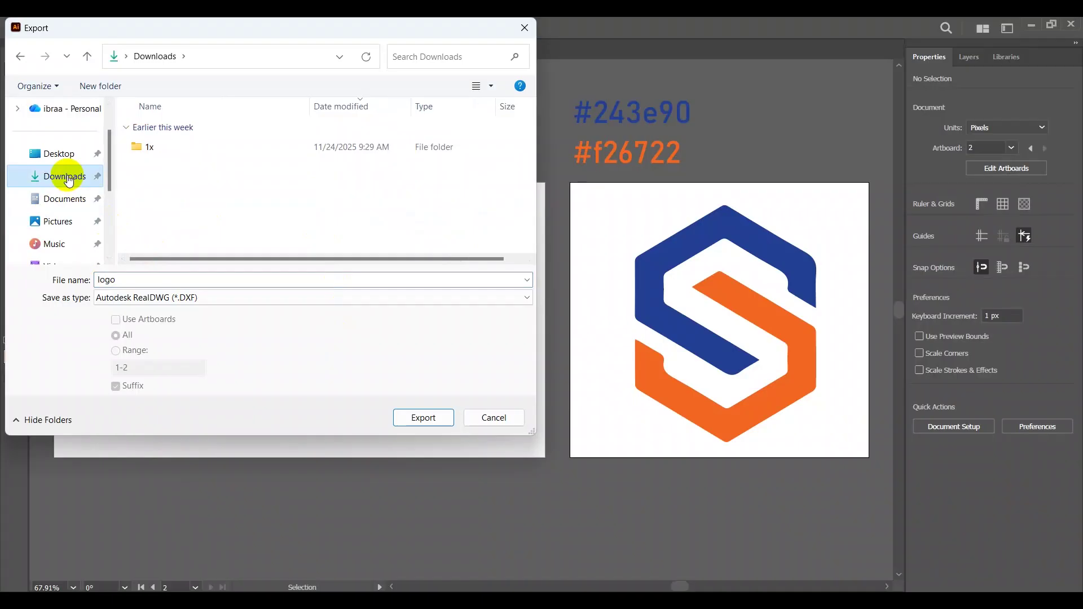
pyautogui.click(56, 223)
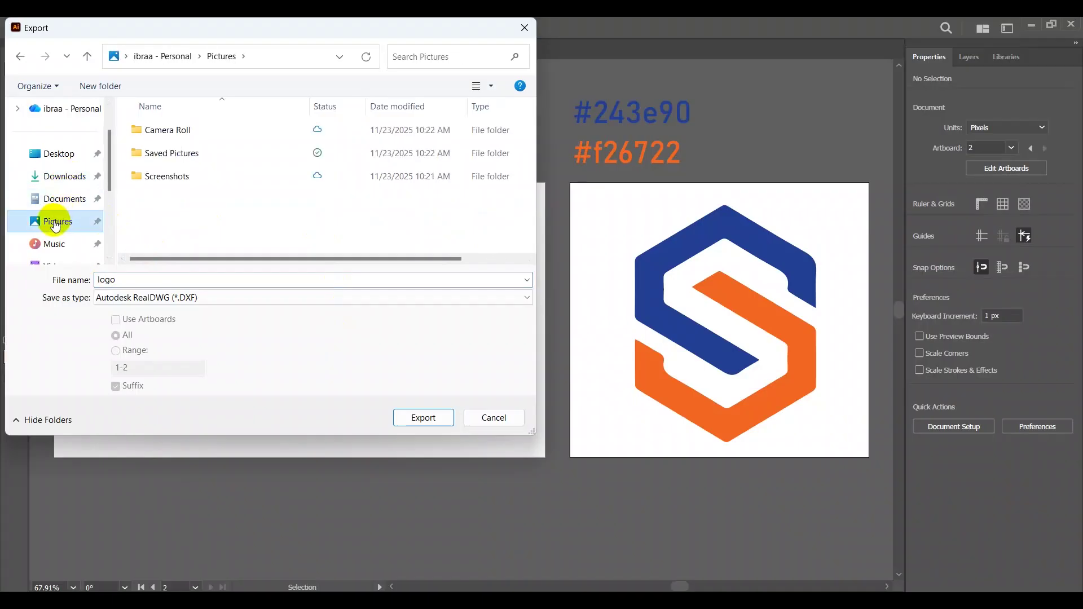
pyautogui.click(184, 297)
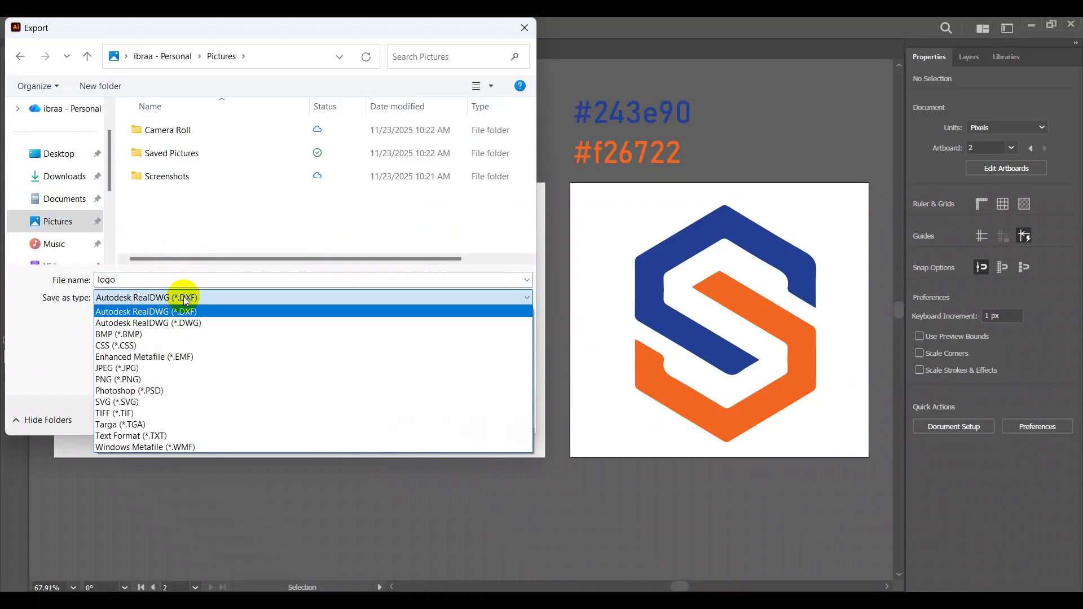
pyautogui.click(140, 380)
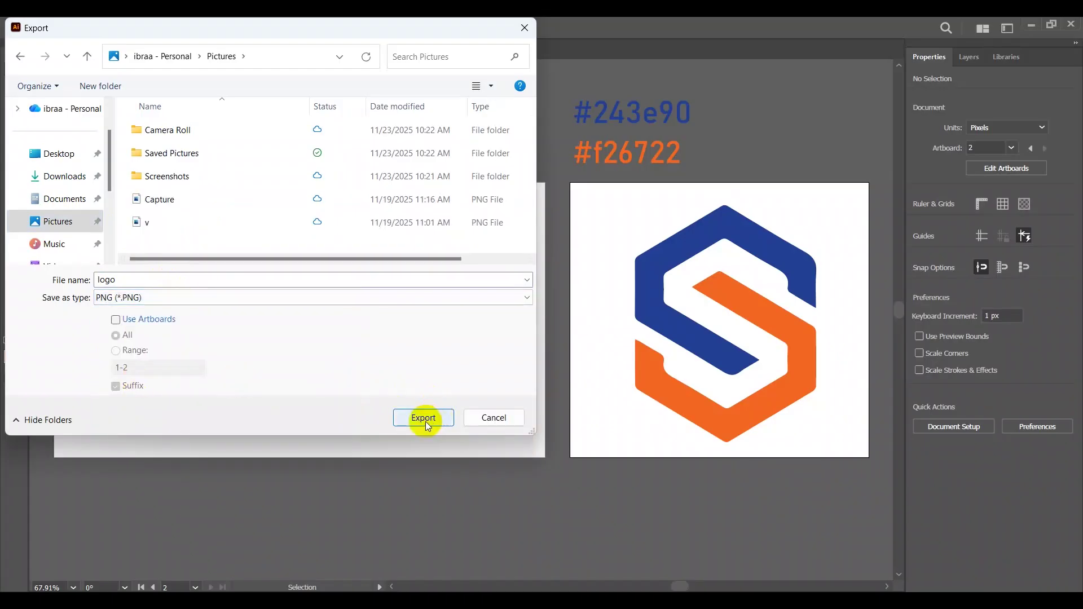
pyautogui.click(219, 298)
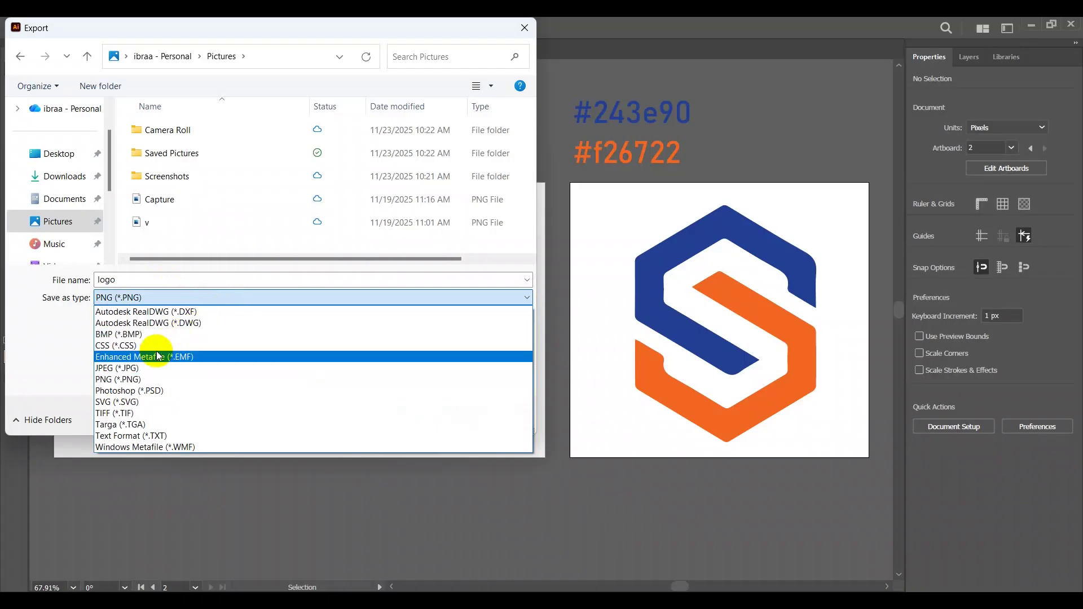
pyautogui.click(137, 378)
pyautogui.click(422, 418)
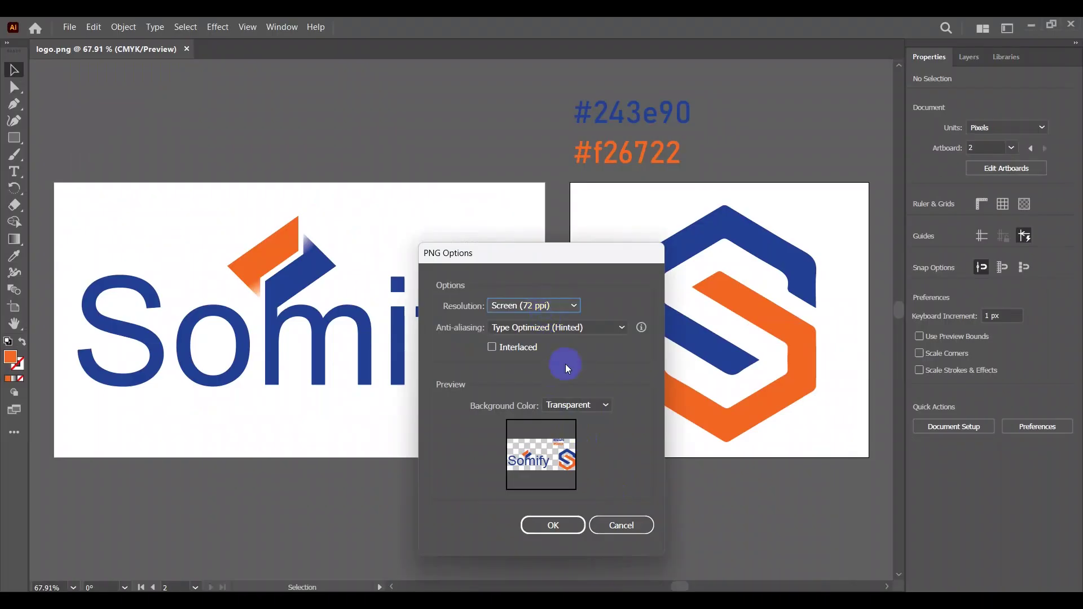
# Step: Set the PNG options to High (300 ppi) resolution with a transparent background
pyautogui.click(553, 304)
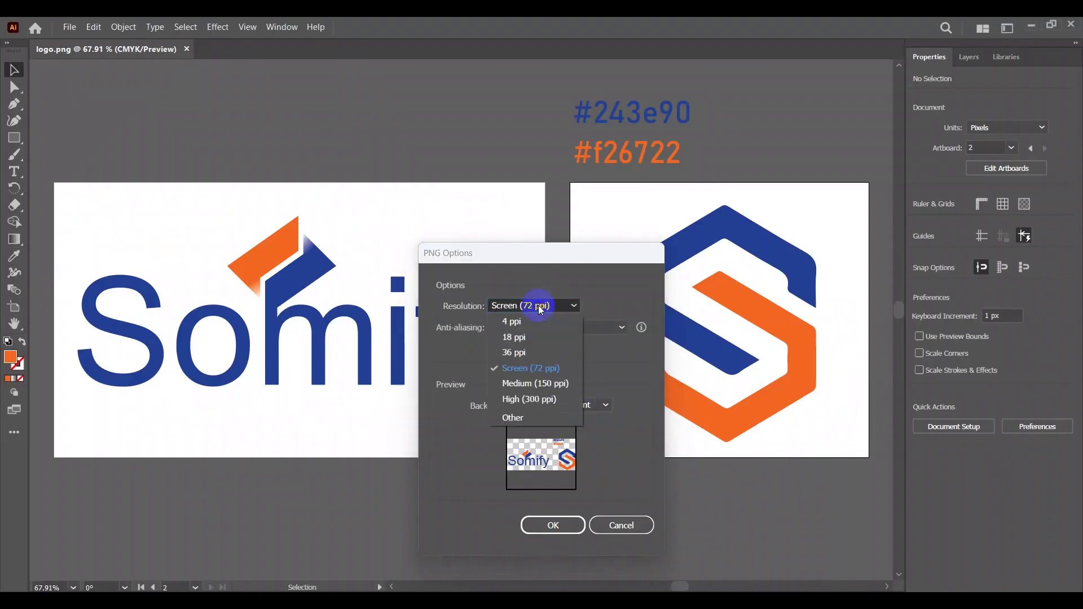
pyautogui.click(546, 401)
pyautogui.click(585, 404)
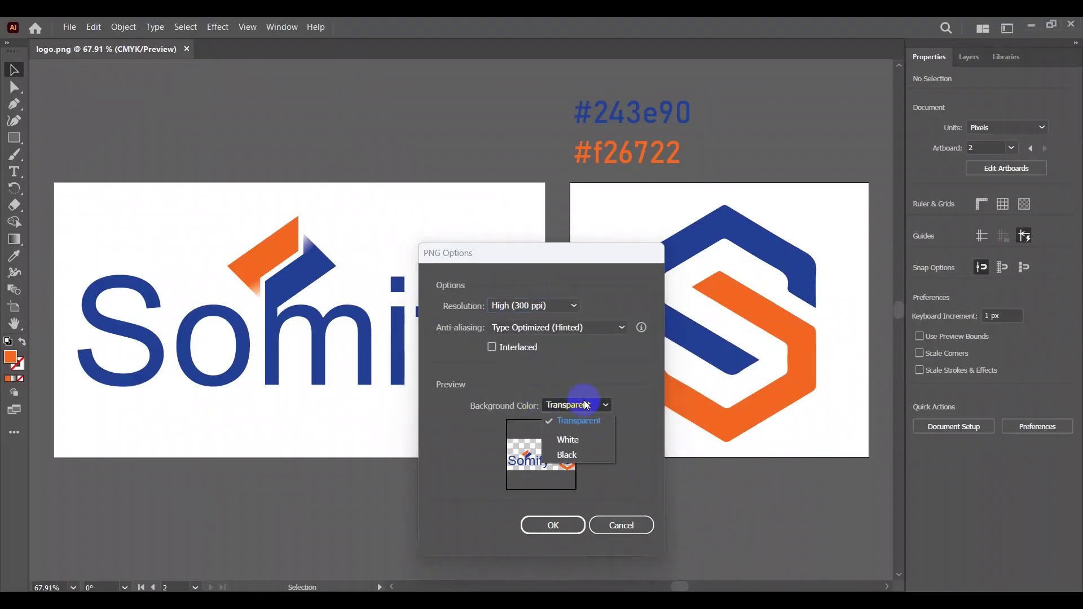
pyautogui.click(587, 420)
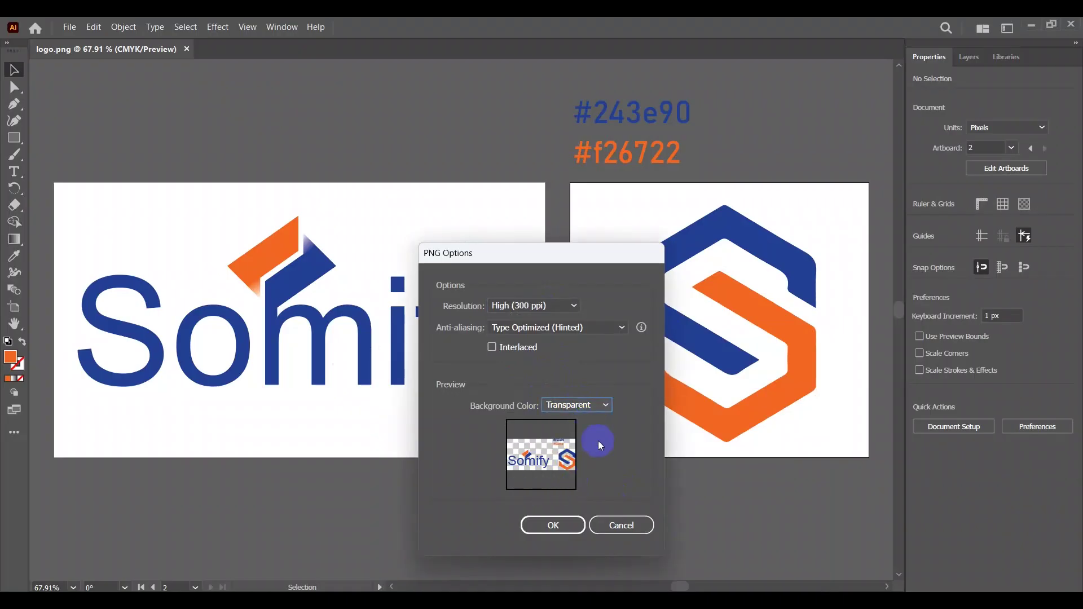
pyautogui.moveTo(508, 446); pyautogui.dragTo(547, 453)
# Step: Cancel and re-export the logo as PNGs using artboards, at High (300 ppi) resolution
pyautogui.click(619, 524)
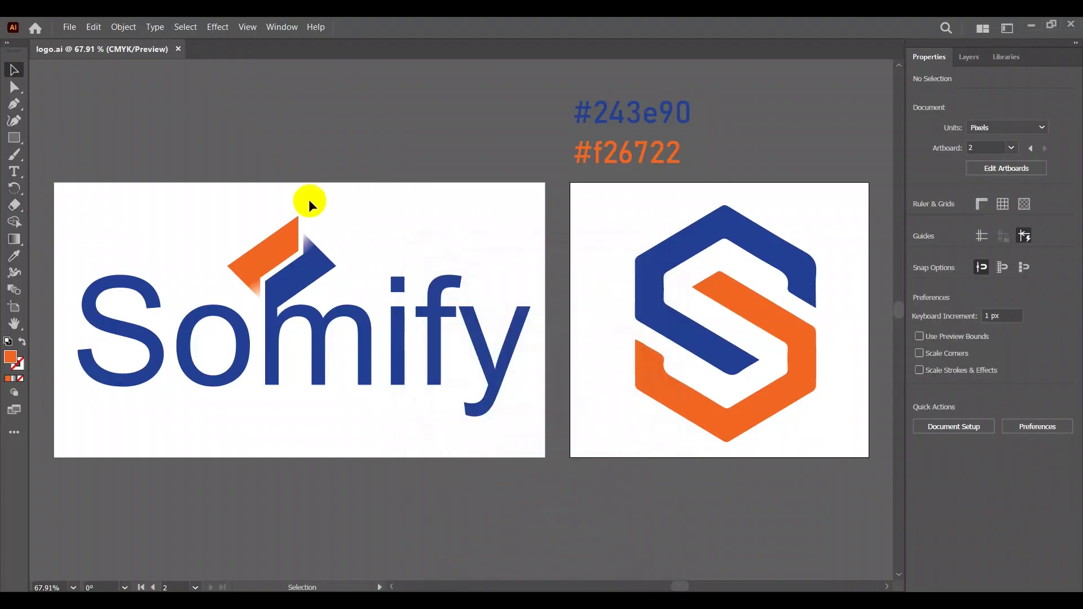
pyautogui.click(65, 27)
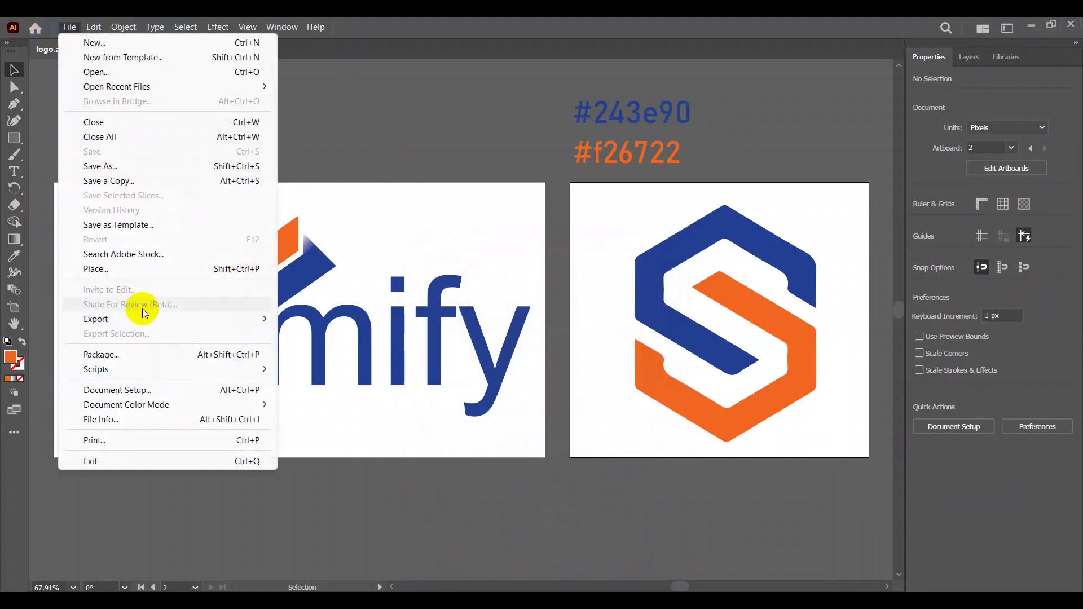
pyautogui.moveTo(120, 314)
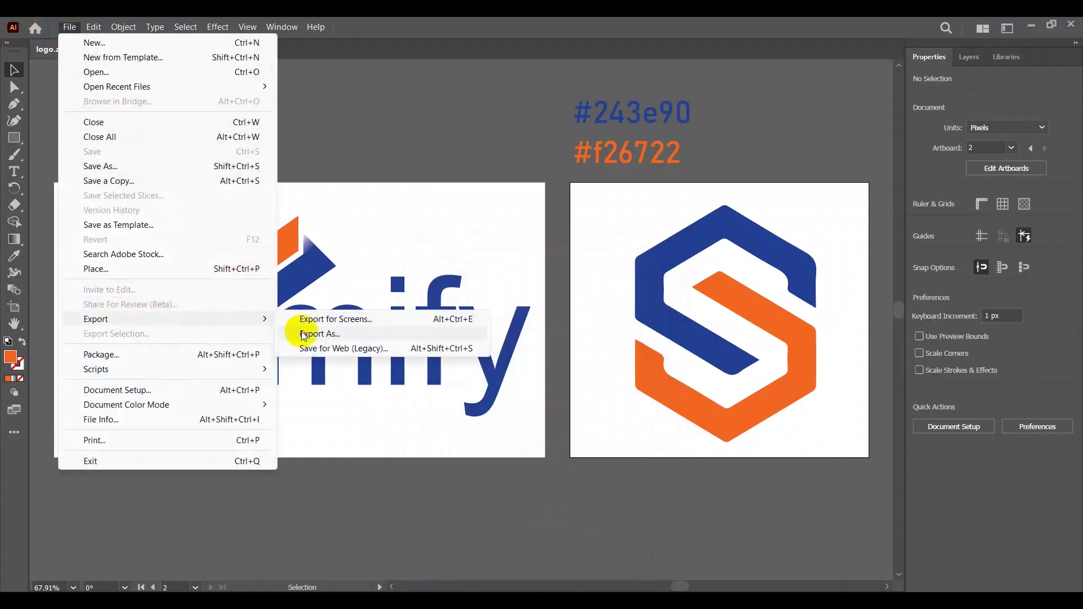
pyautogui.click(307, 332)
pyautogui.click(151, 323)
pyautogui.click(169, 299)
pyautogui.click(170, 299)
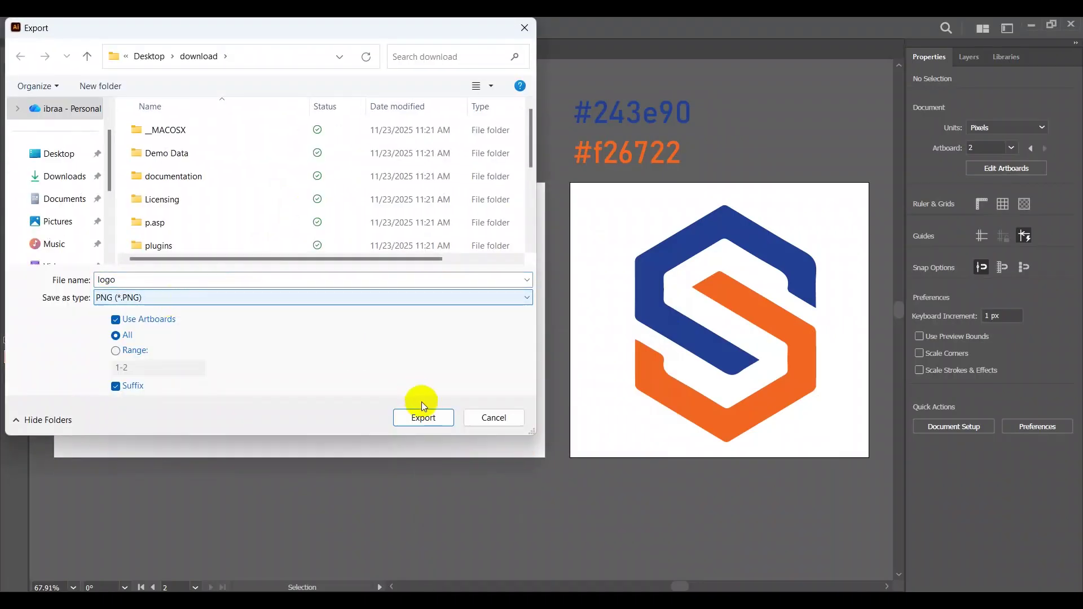
pyautogui.click(424, 418)
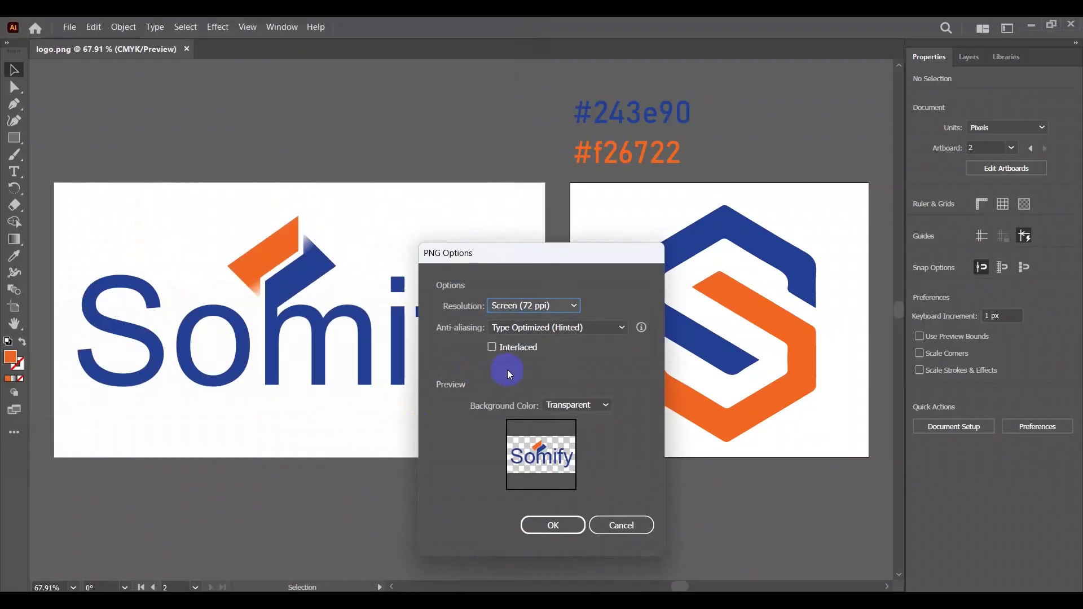
pyautogui.click(555, 305)
pyautogui.click(533, 401)
# Step: Upload logo-02 and logo_logo somify from Pictures, and set logo-02 as the site icon
pyautogui.click(559, 525)
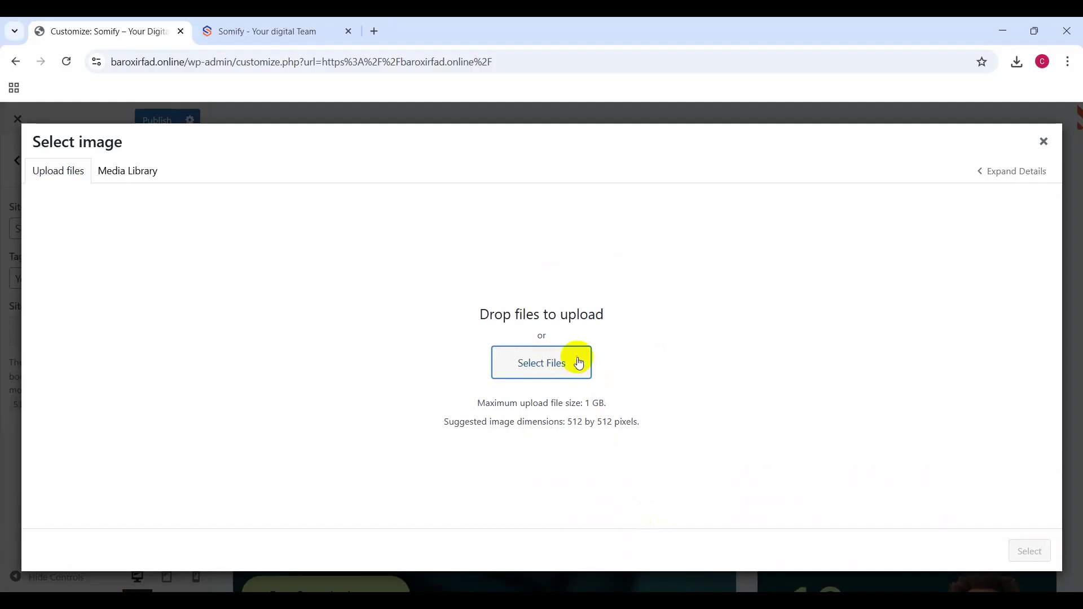
pyautogui.click(561, 368)
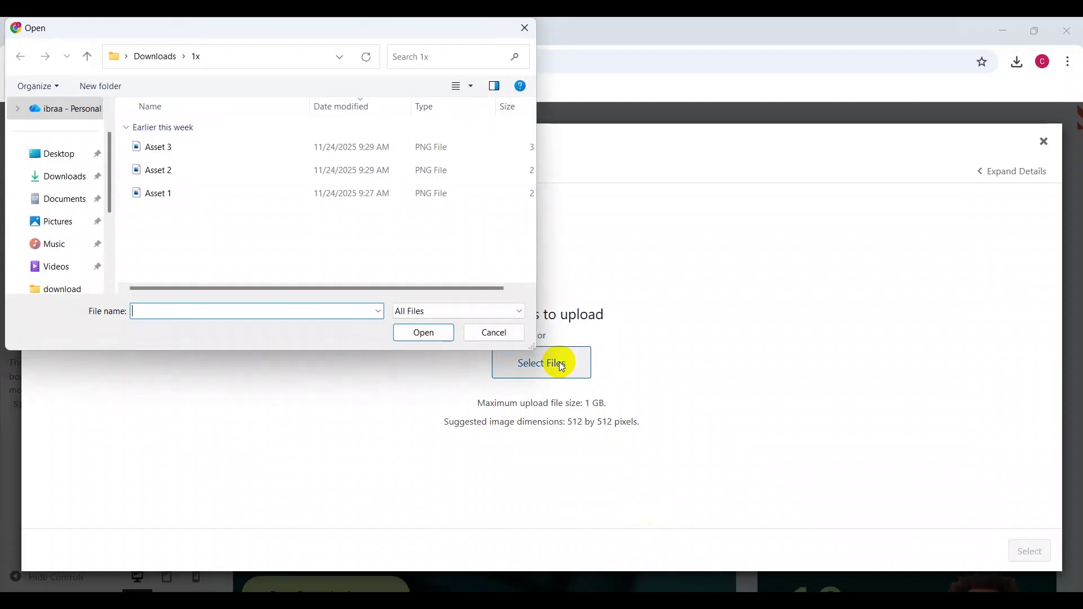
pyautogui.click(63, 234)
pyautogui.click(439, 164)
pyautogui.click(489, 151)
pyautogui.keyDown('ctrl'); pyautogui.click(169, 231); pyautogui.keyUp('ctrl')
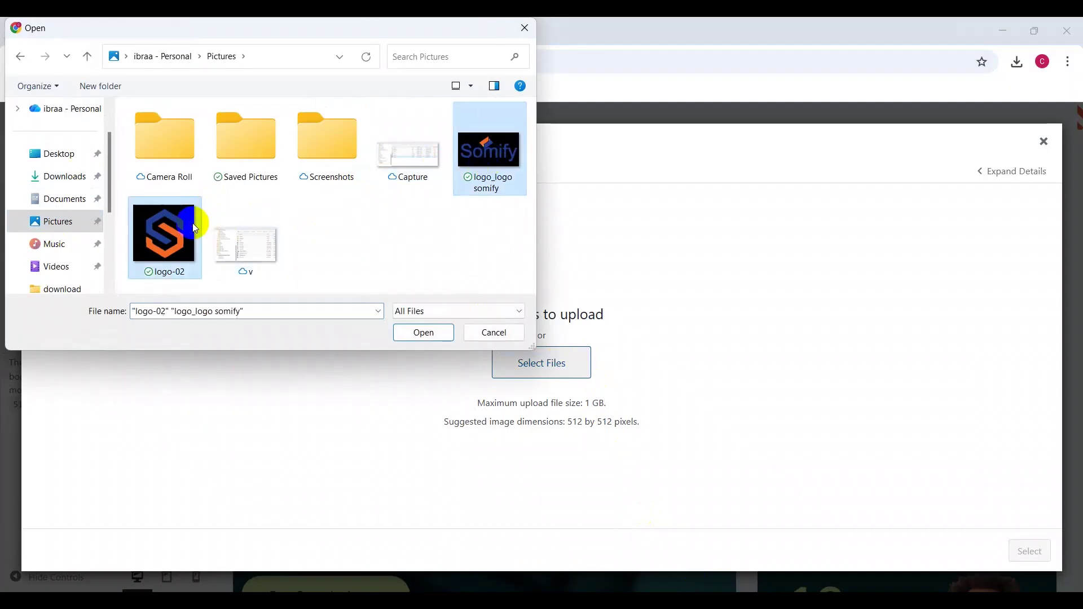
pyautogui.click(430, 331)
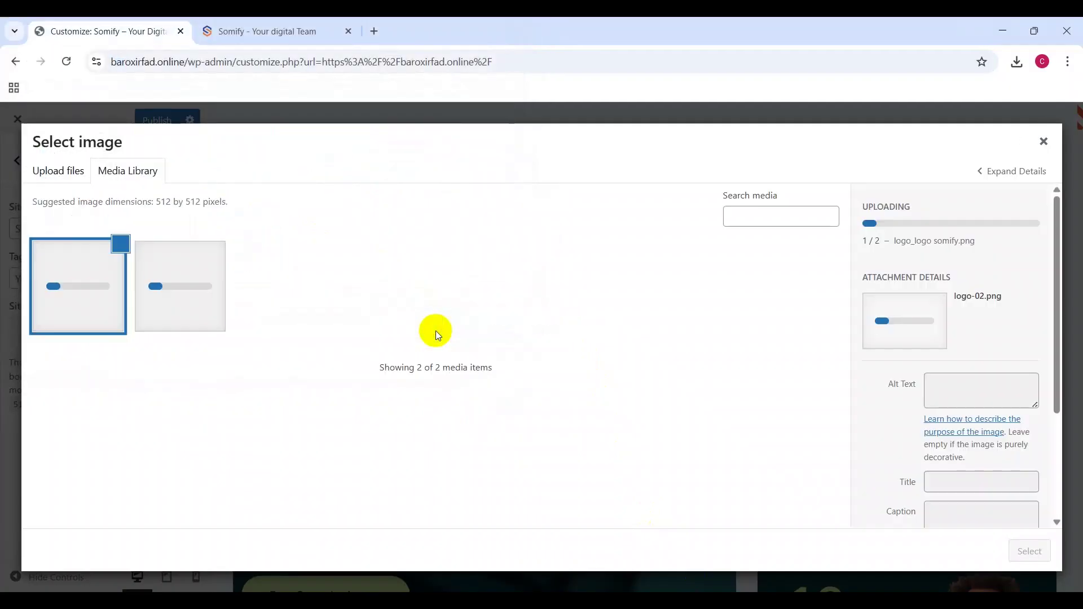
pyautogui.click(114, 282)
pyautogui.click(1028, 552)
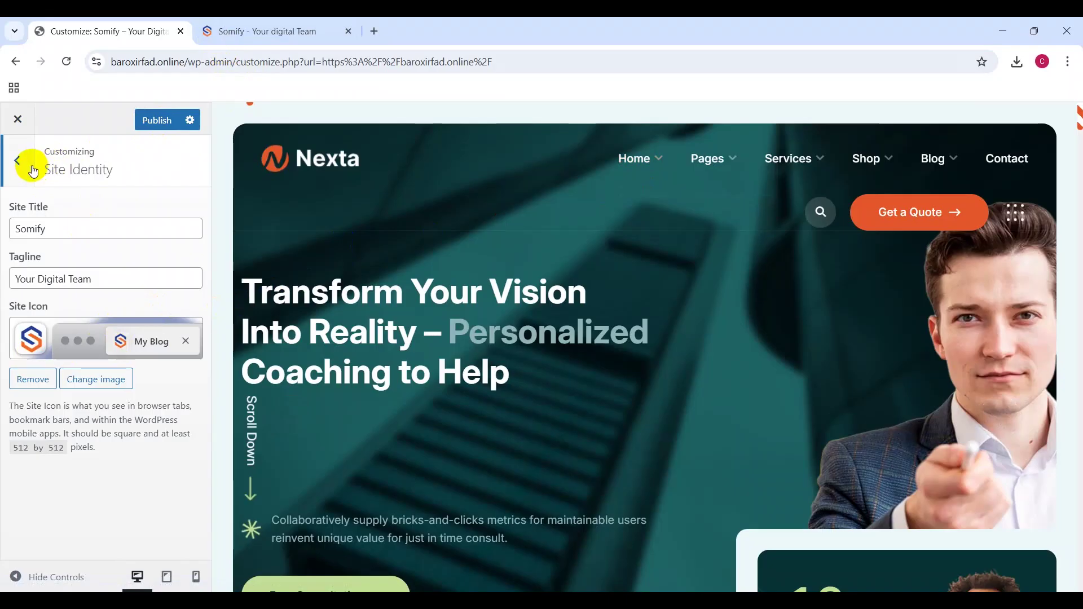
# Step: Browse the navigation Menus panel, then leave it for the Customizer's main section list
pyautogui.click(27, 162)
pyautogui.click(159, 290)
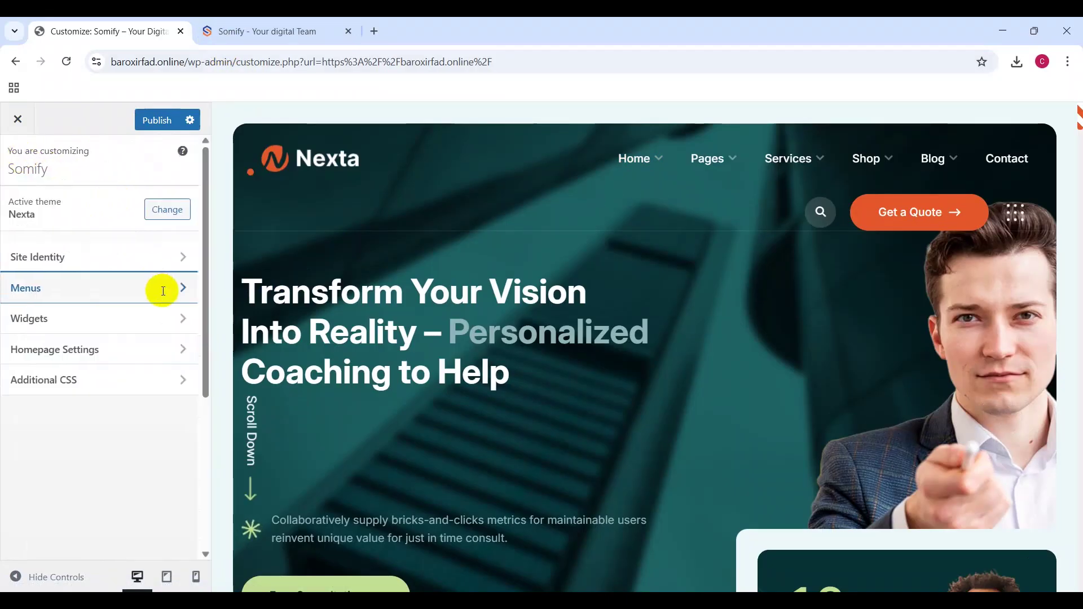
pyautogui.moveTo(601, 161)
pyautogui.moveTo(708, 164)
pyautogui.scroll(-15, 559, 397)
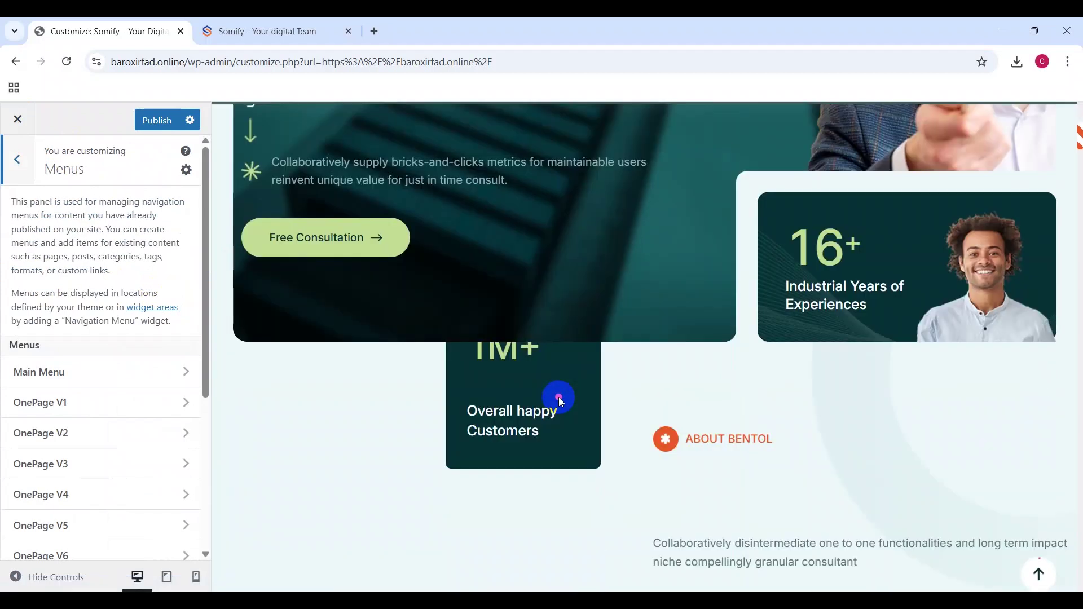
pyautogui.scroll(-15, 559, 397)
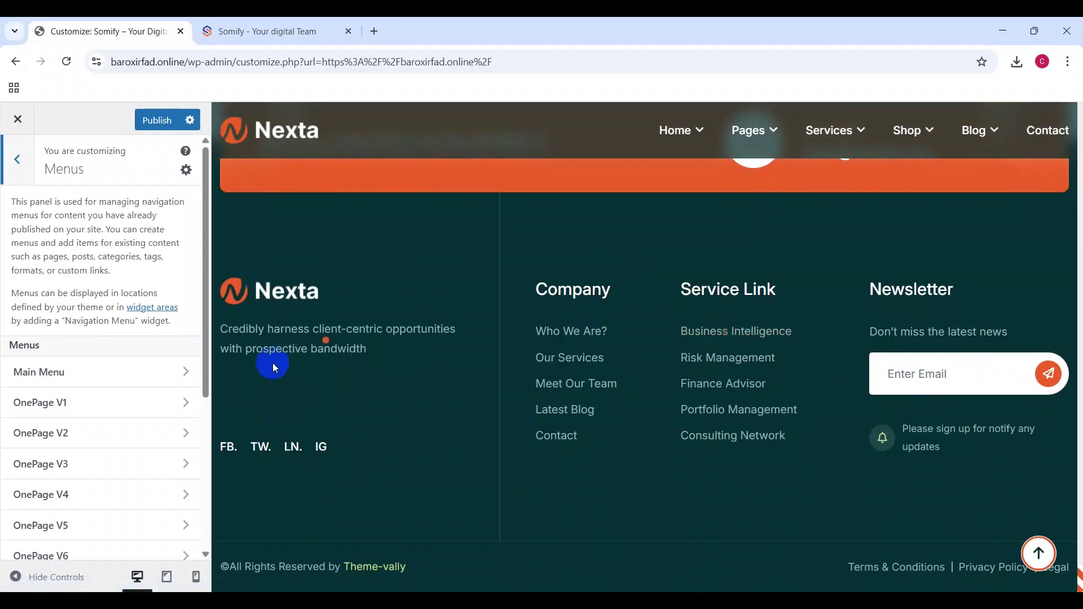
pyautogui.scroll(-5, 92, 443)
pyautogui.scroll(10, 94, 445)
pyautogui.click(24, 164)
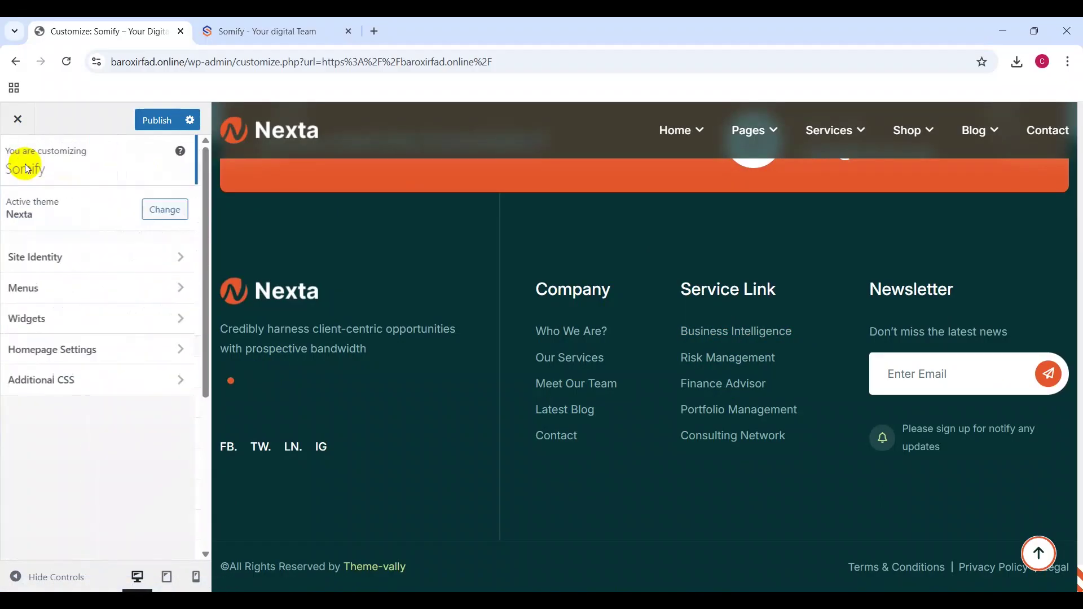
# Step: Open Widgets > Blog Sidebar with the homepage in the preview and expand the first Block widget
pyautogui.click(55, 323)
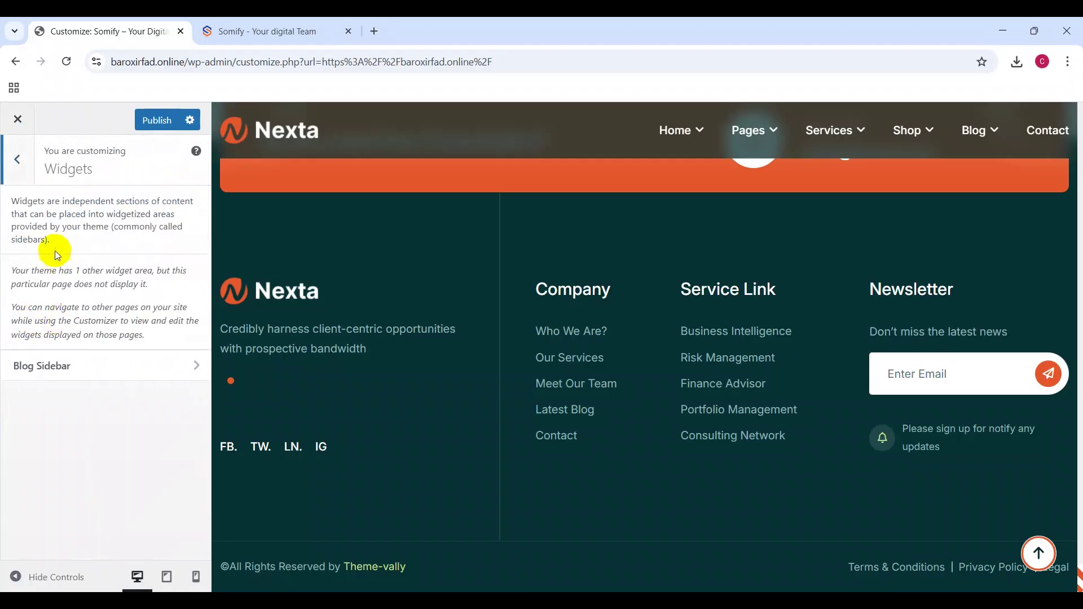
pyautogui.click(300, 290)
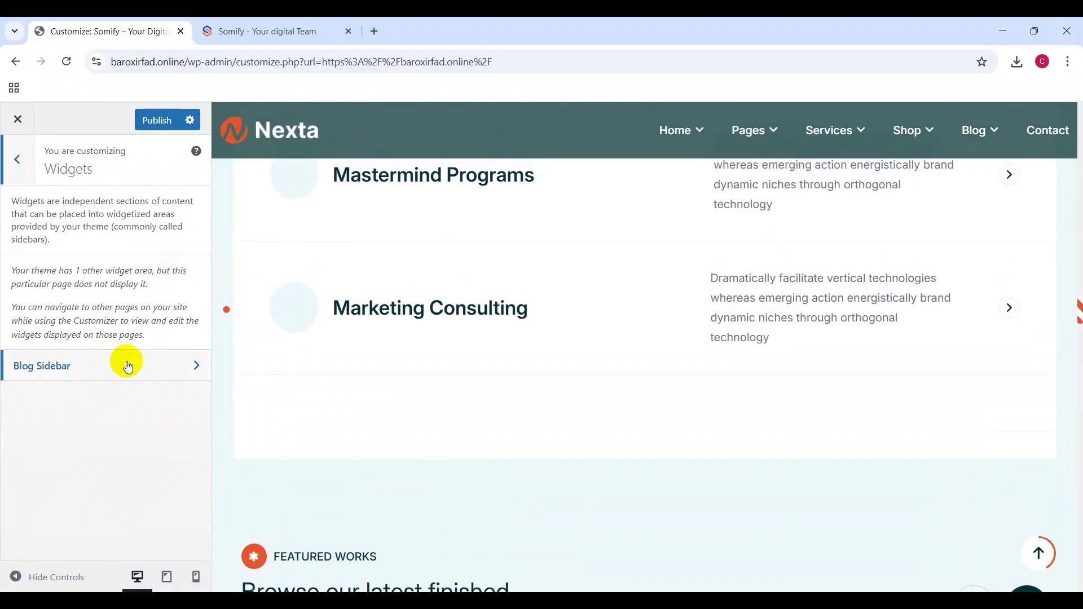
pyautogui.click(126, 366)
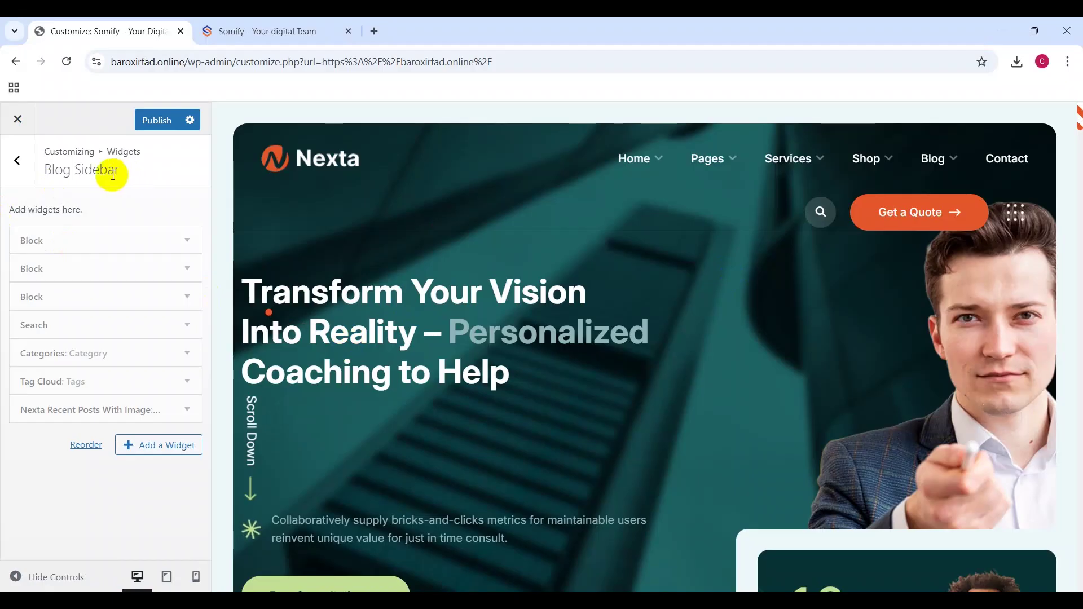
pyautogui.scroll(-3, 401, 304)
pyautogui.scroll(-10, 399, 300)
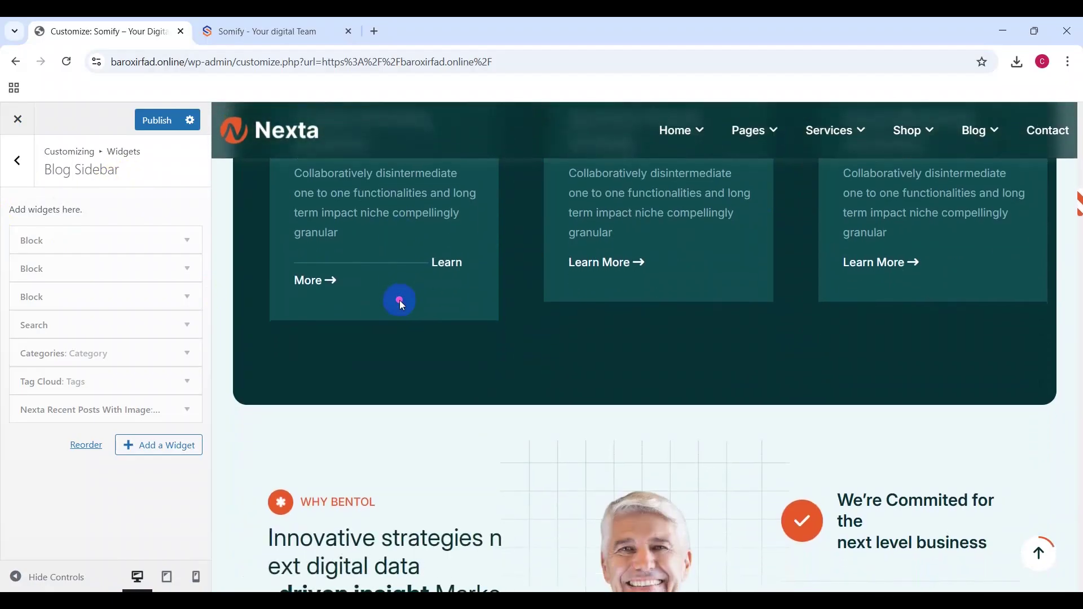
pyautogui.click(114, 243)
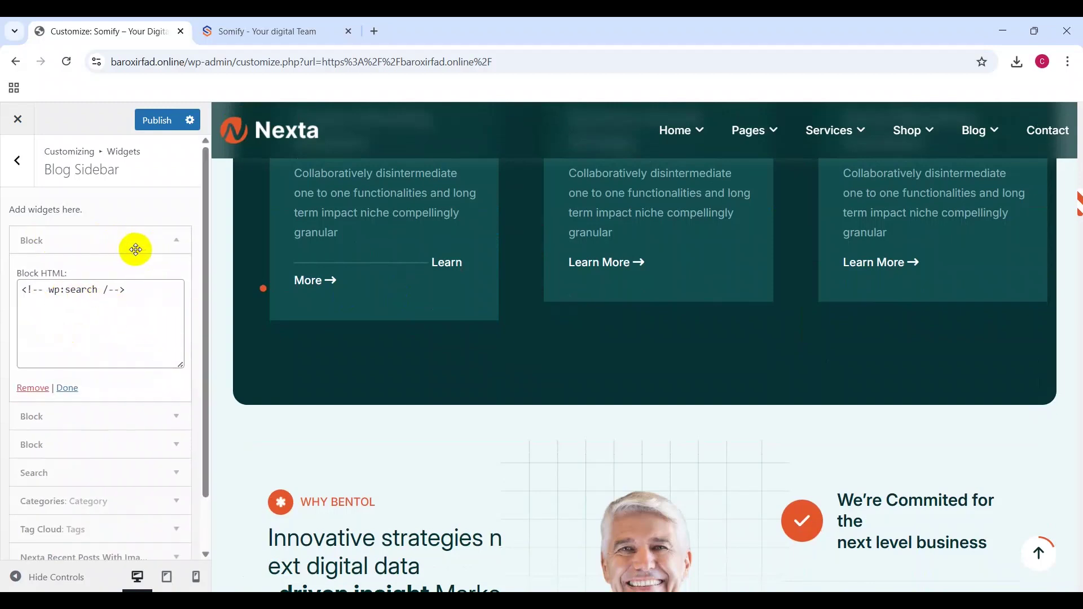
# Step: Inspect each of the three Block widgets in the Blog Sidebar
pyautogui.click(135, 249)
pyautogui.click(137, 267)
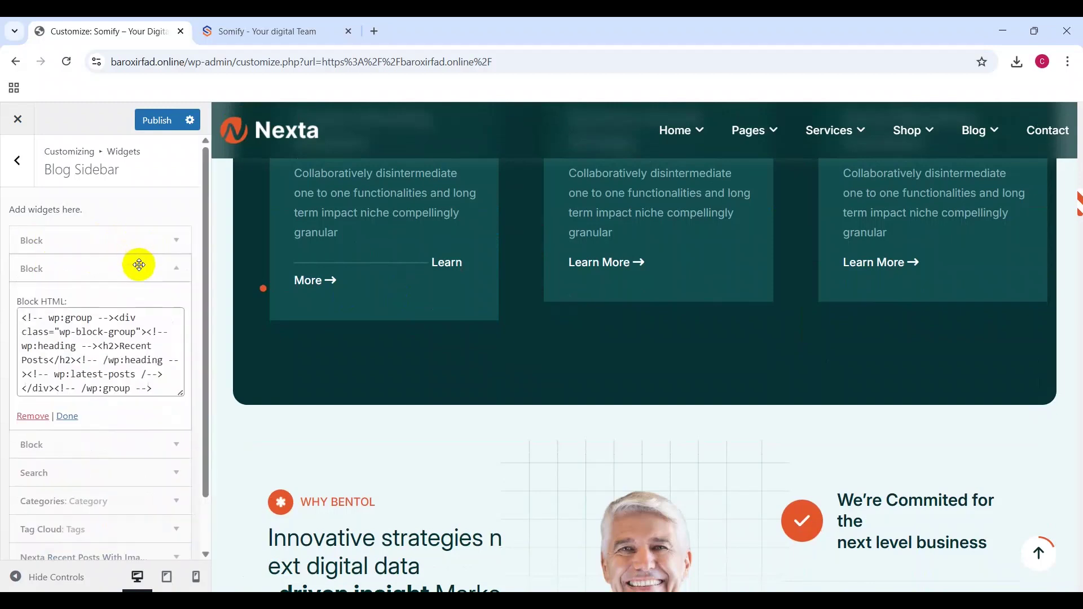
pyautogui.click(170, 271)
pyautogui.click(143, 300)
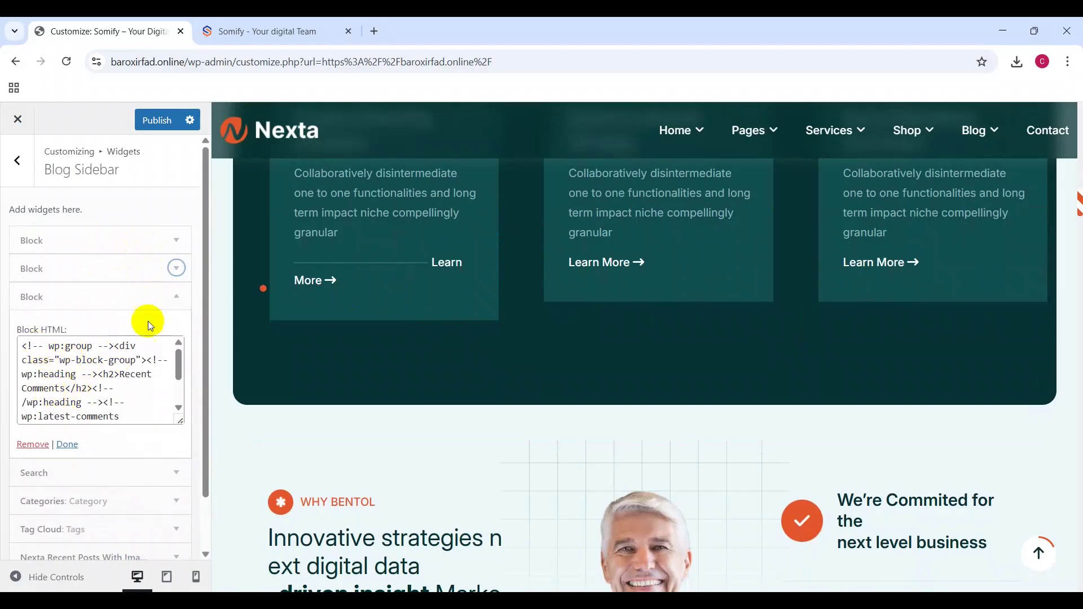
pyautogui.click(172, 300)
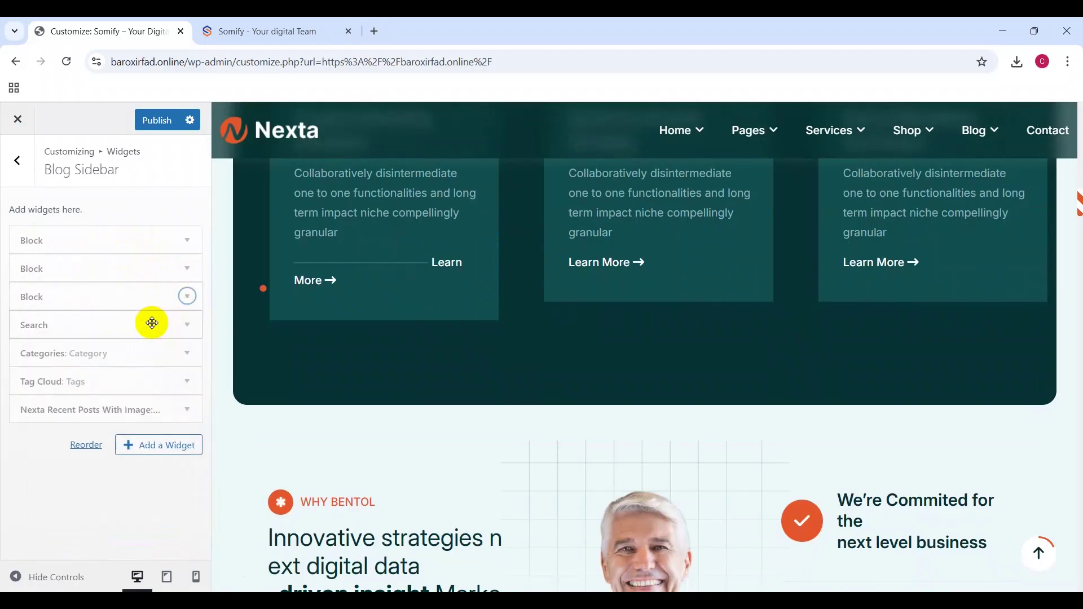
# Step: Remove the Search, Categories, Tag Cloud and Nexta Recent Posts With Image widgets
pyautogui.click(144, 326)
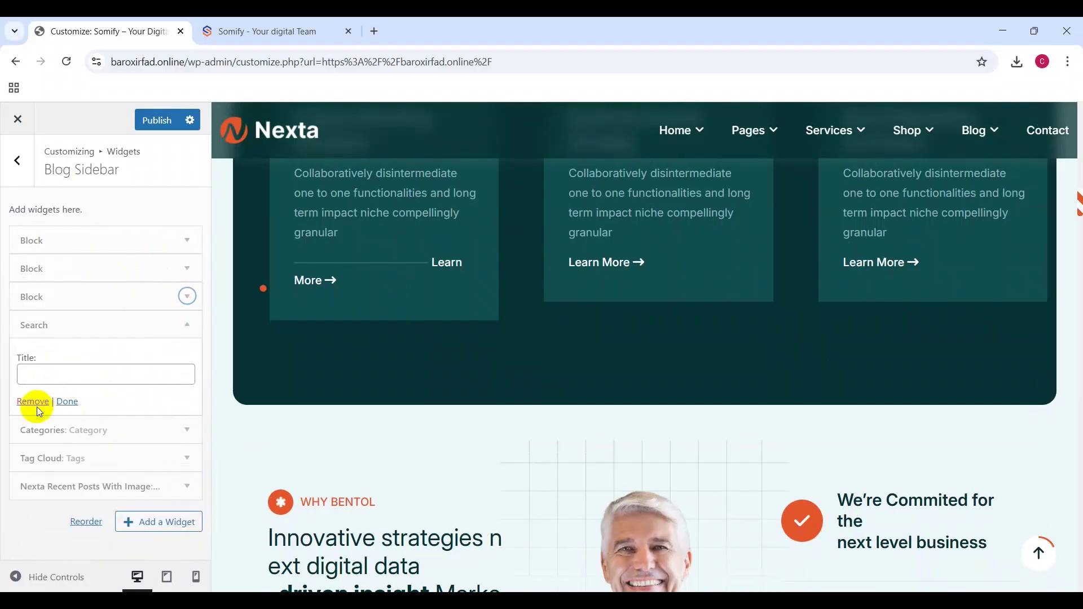
pyautogui.click(33, 402)
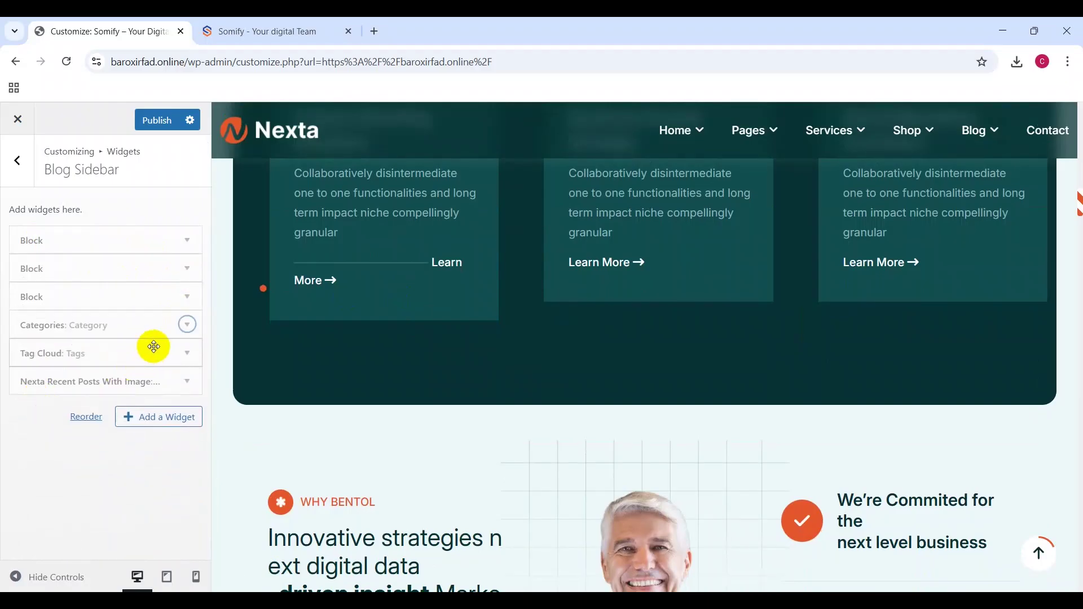
pyautogui.click(183, 323)
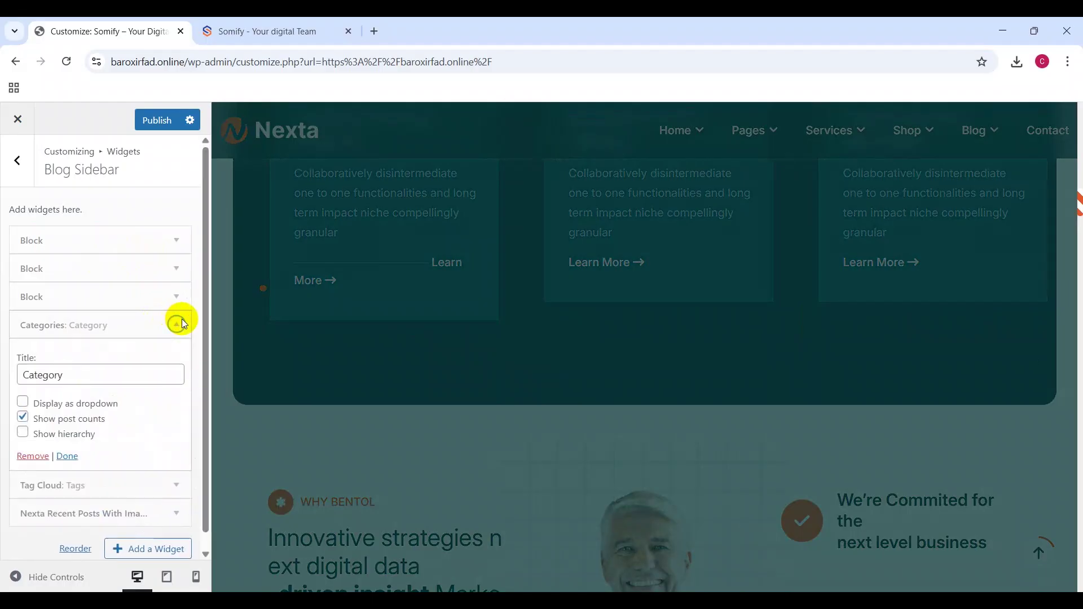
pyautogui.click(27, 459)
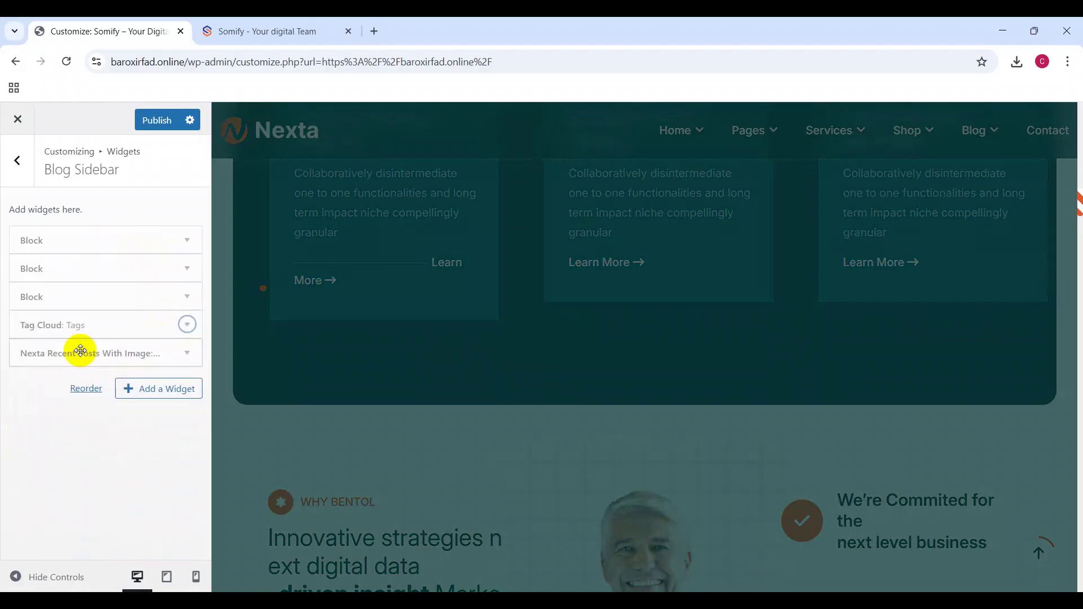
pyautogui.click(162, 331)
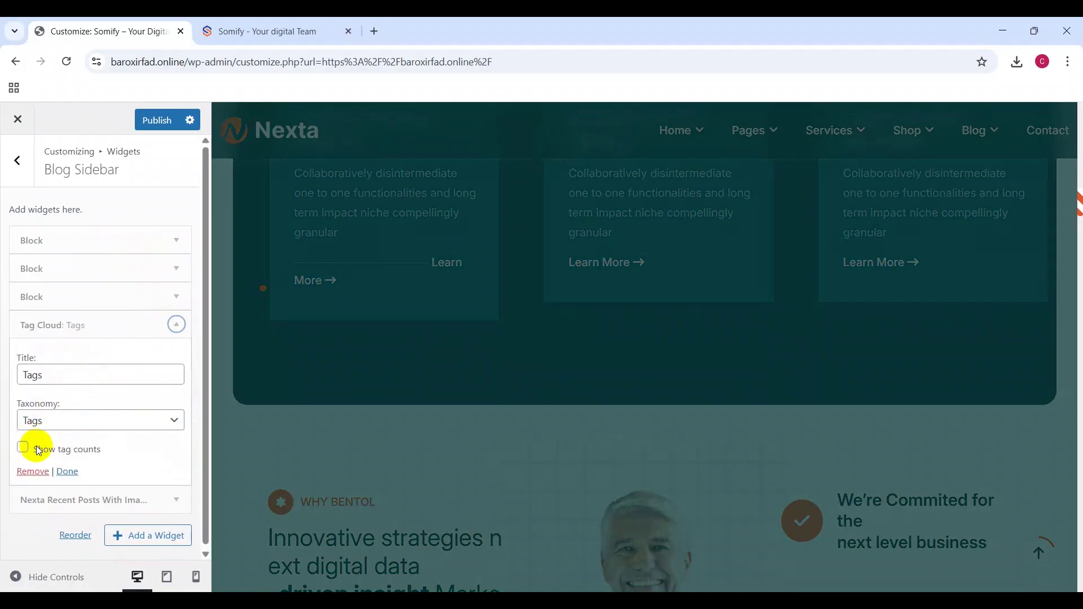
pyautogui.click(31, 474)
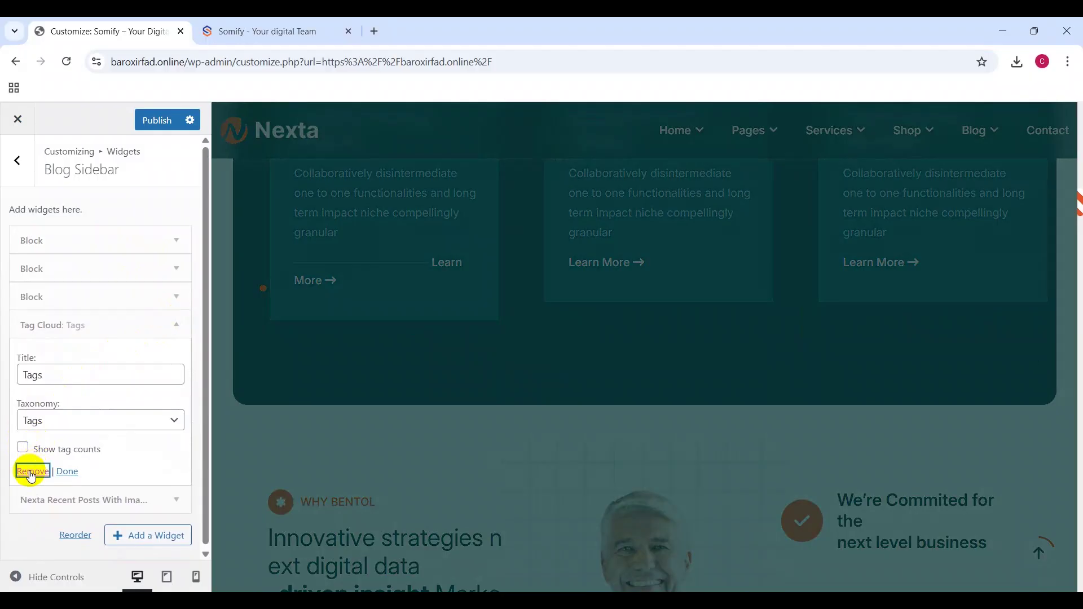
pyautogui.click(172, 326)
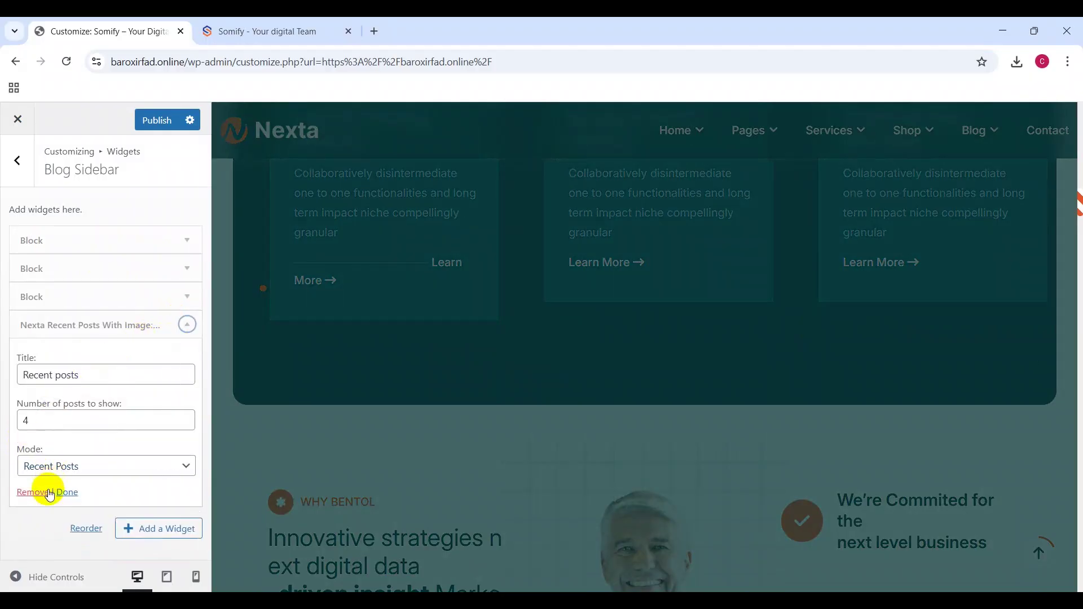
pyautogui.click(34, 494)
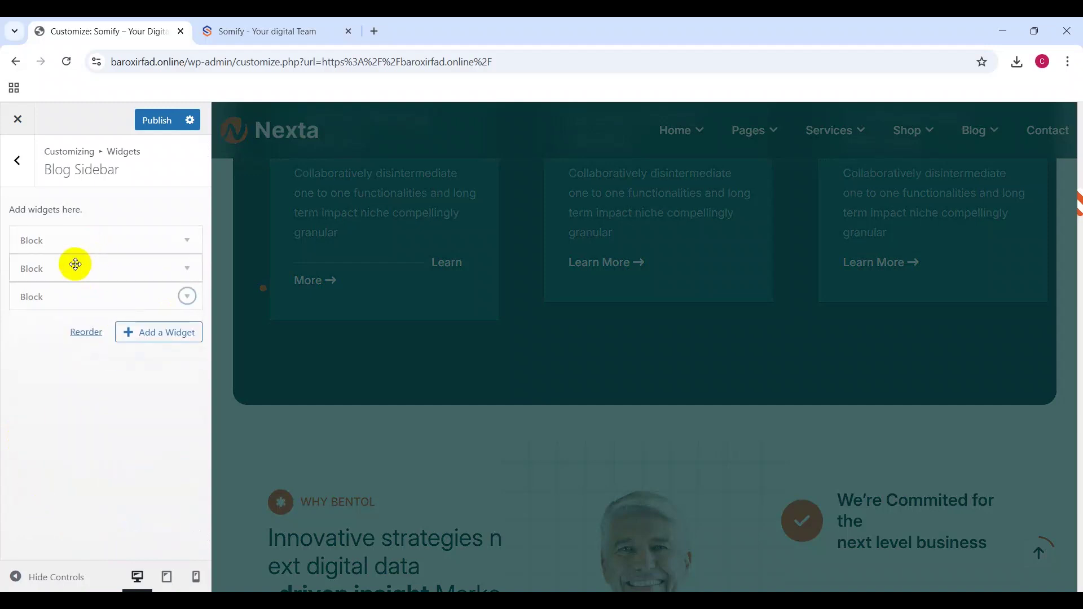
pyautogui.click(22, 169)
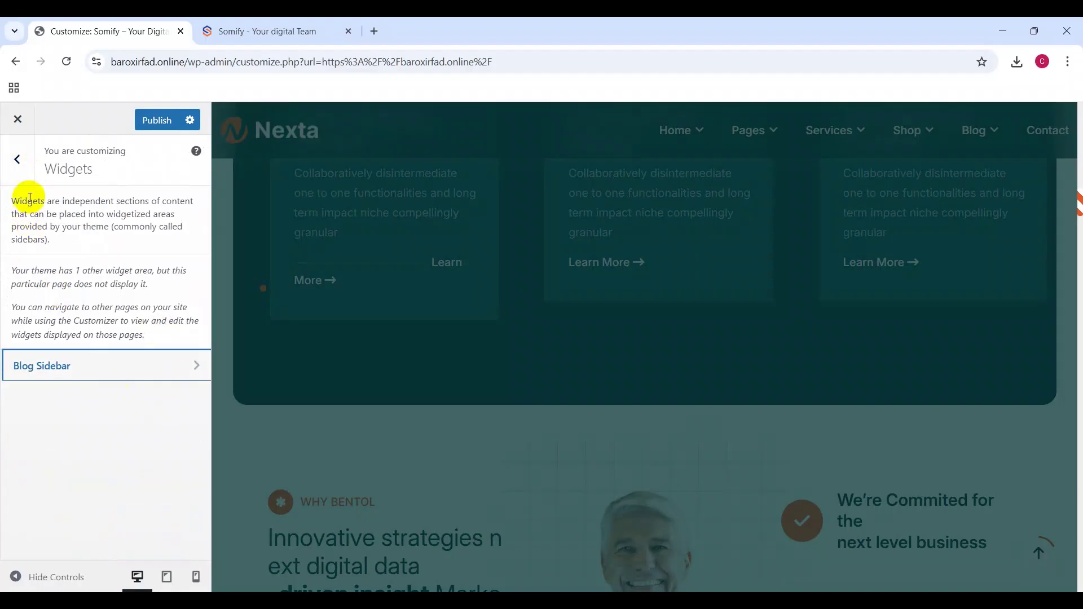
# Step: Check Homepage Settings (Home Six static homepage, Blog posts page), then open Additional CSS
pyautogui.click(19, 164)
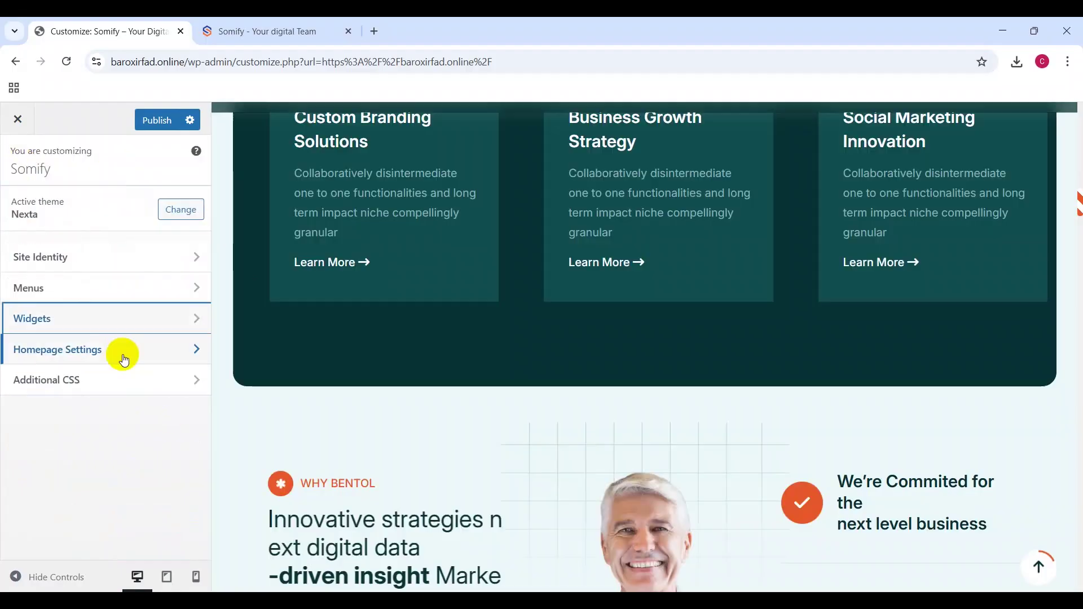
pyautogui.click(106, 354)
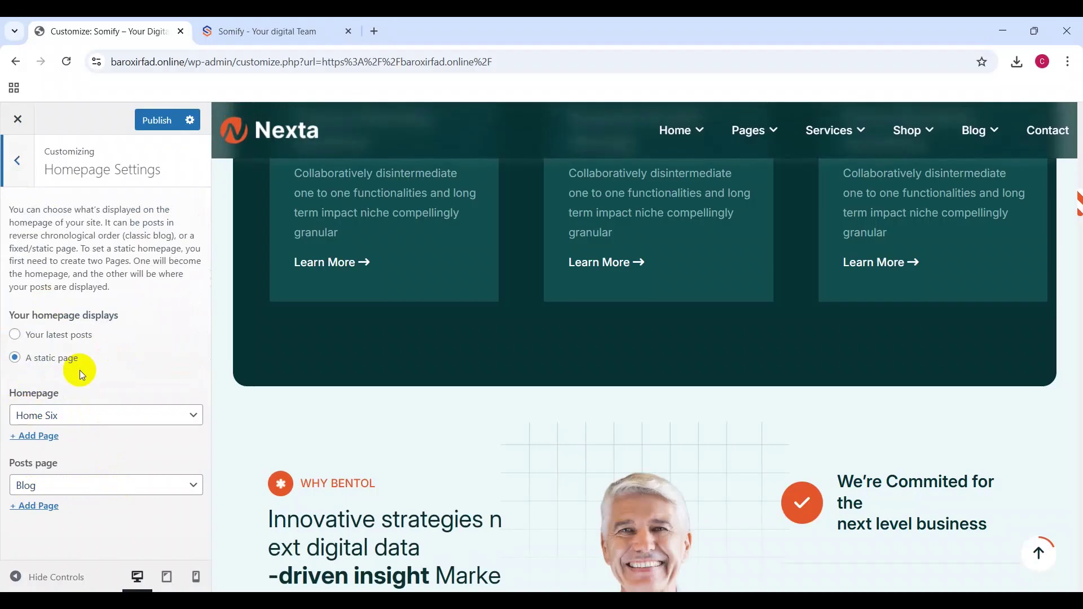
pyautogui.click(18, 161)
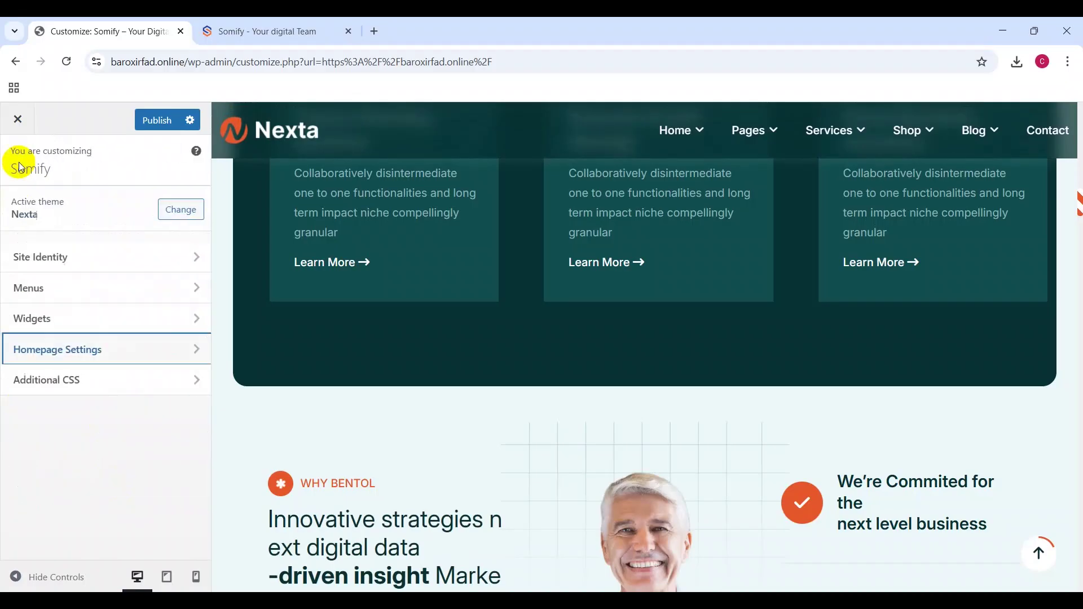
pyautogui.click(126, 381)
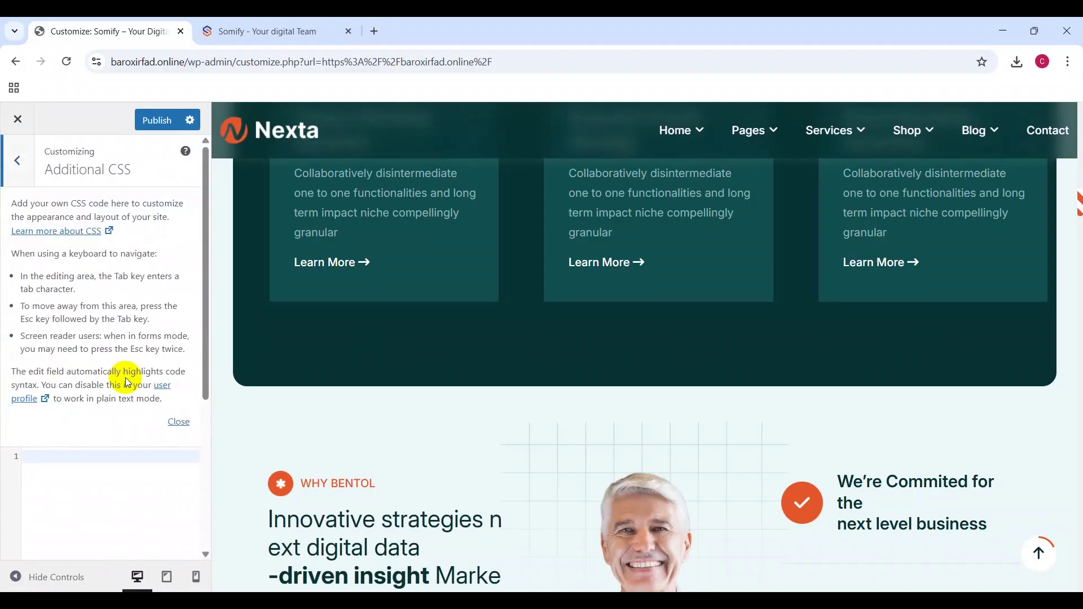
# Step: Reopen Additional CSS and scroll the preview down to the 'Looking for help / Keep in touch' row
pyautogui.click(24, 168)
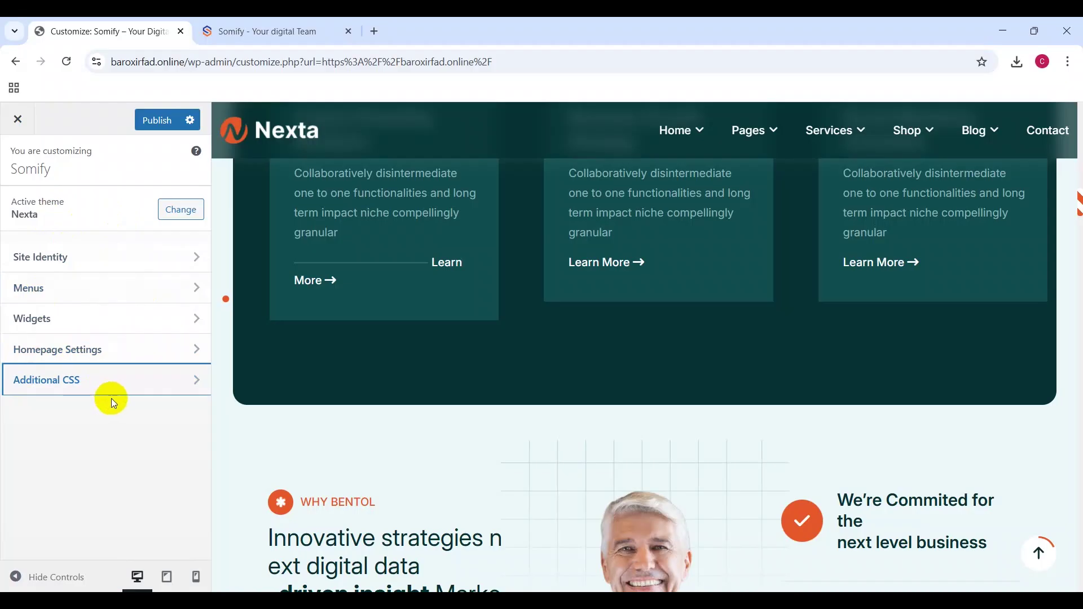
pyautogui.click(144, 392)
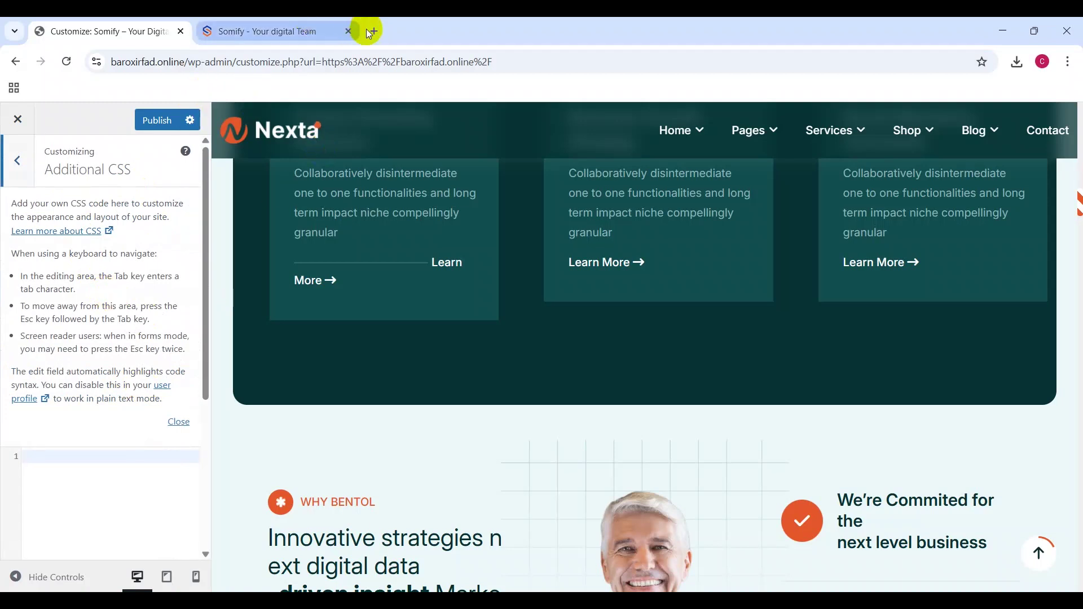
pyautogui.scroll(10, 544, 295)
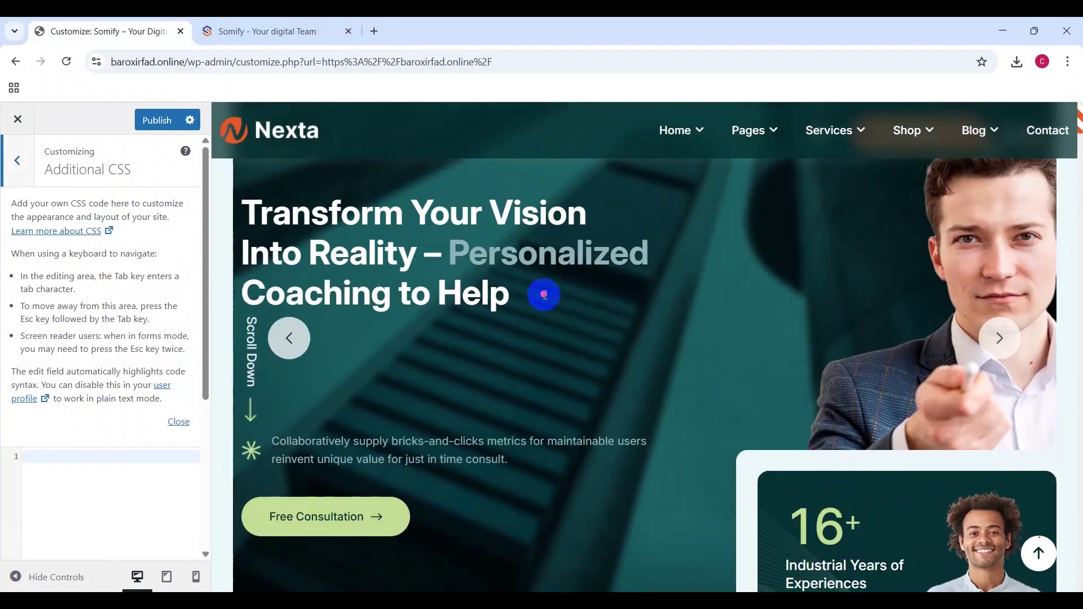
pyautogui.scroll(-4, 544, 294)
pyautogui.scroll(-3, 544, 294)
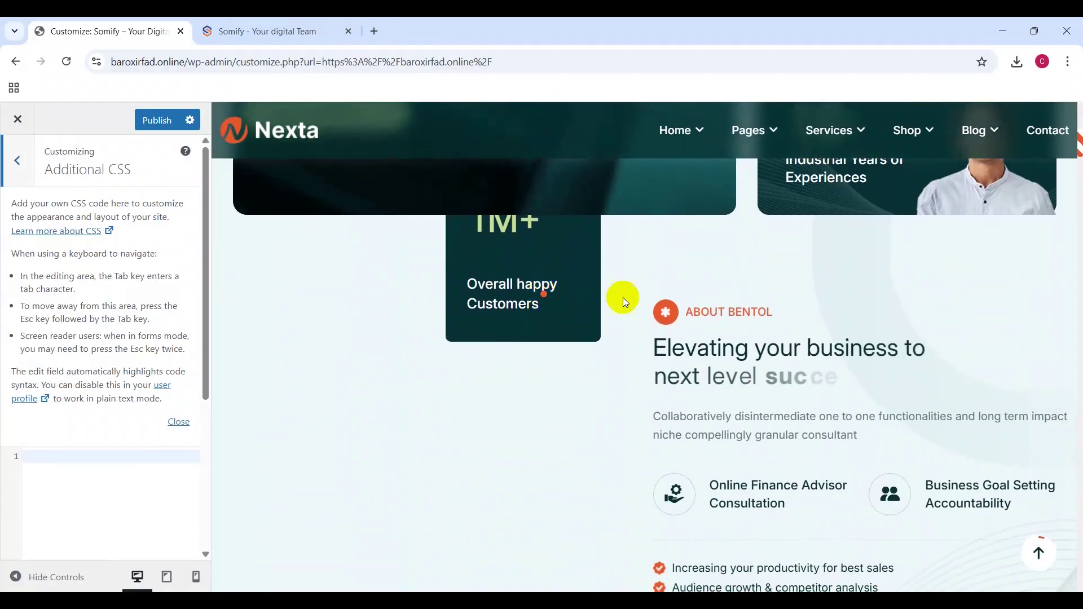
pyautogui.scroll(-15, 793, 271)
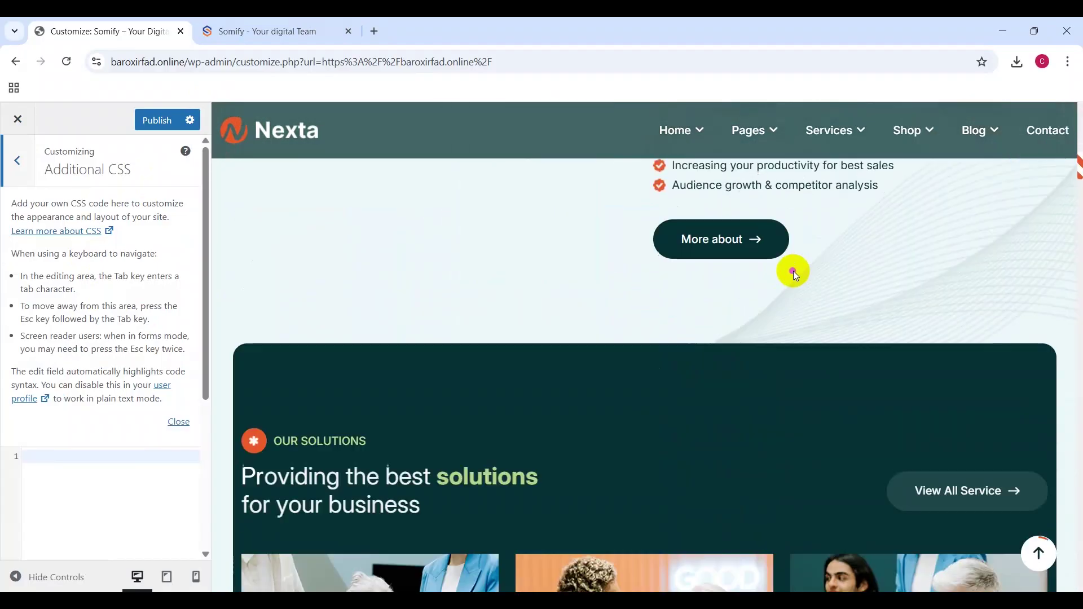
pyautogui.scroll(-20, 793, 271)
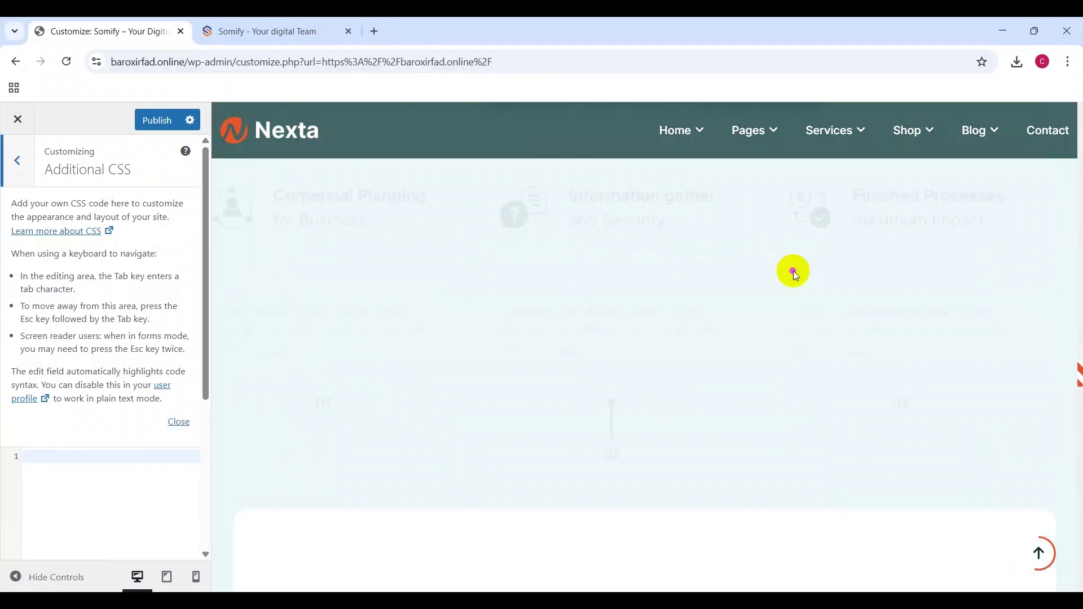
pyautogui.scroll(-20, 793, 271)
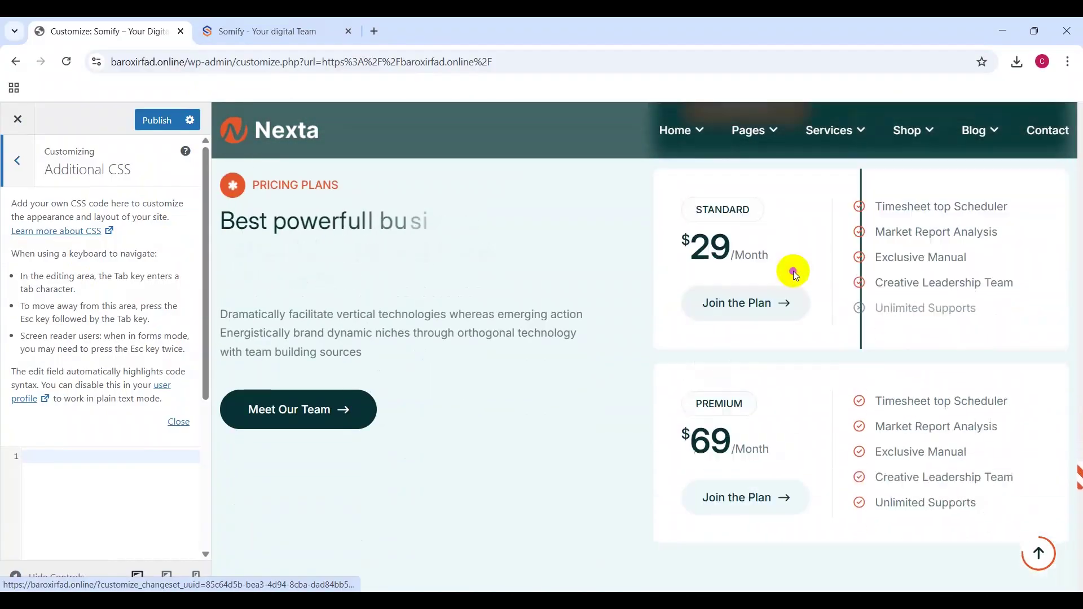
pyautogui.scroll(-15, 793, 271)
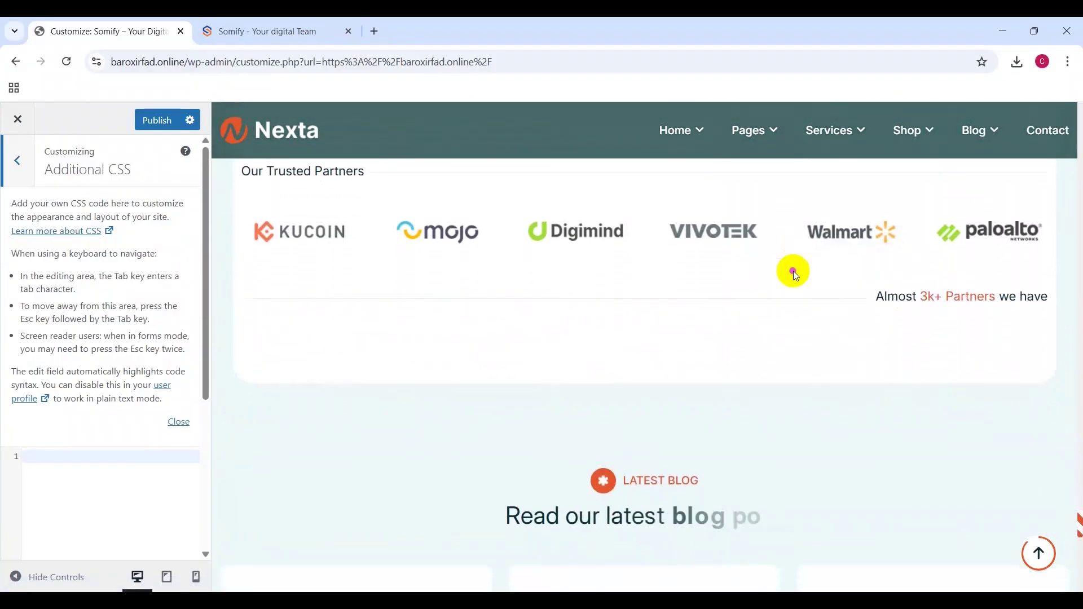
pyautogui.scroll(-7, 794, 271)
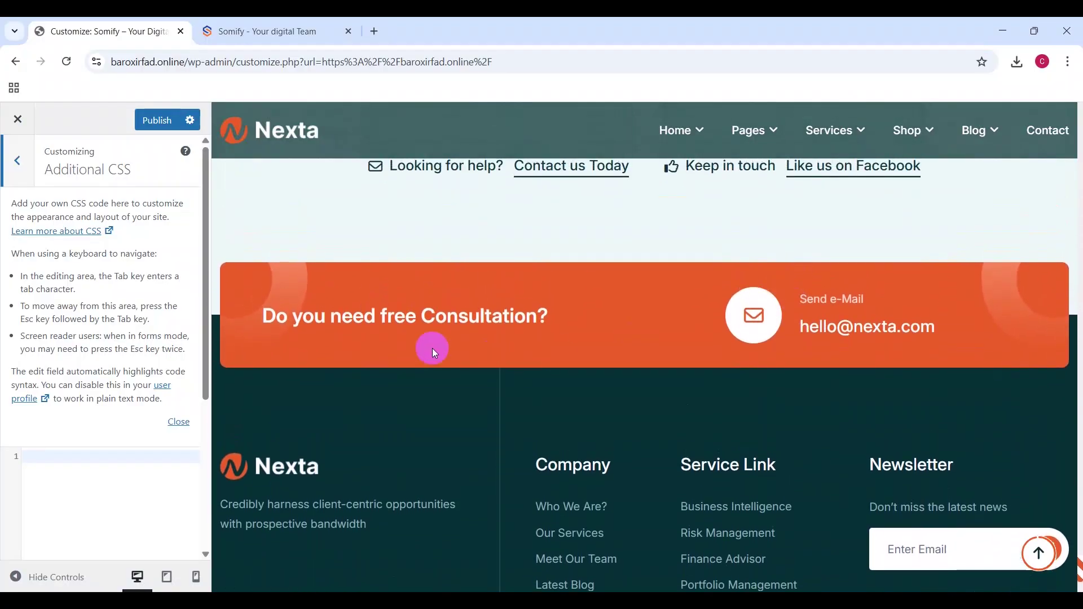
pyautogui.scroll(8, 485, 289)
pyautogui.scroll(-5, 586, 459)
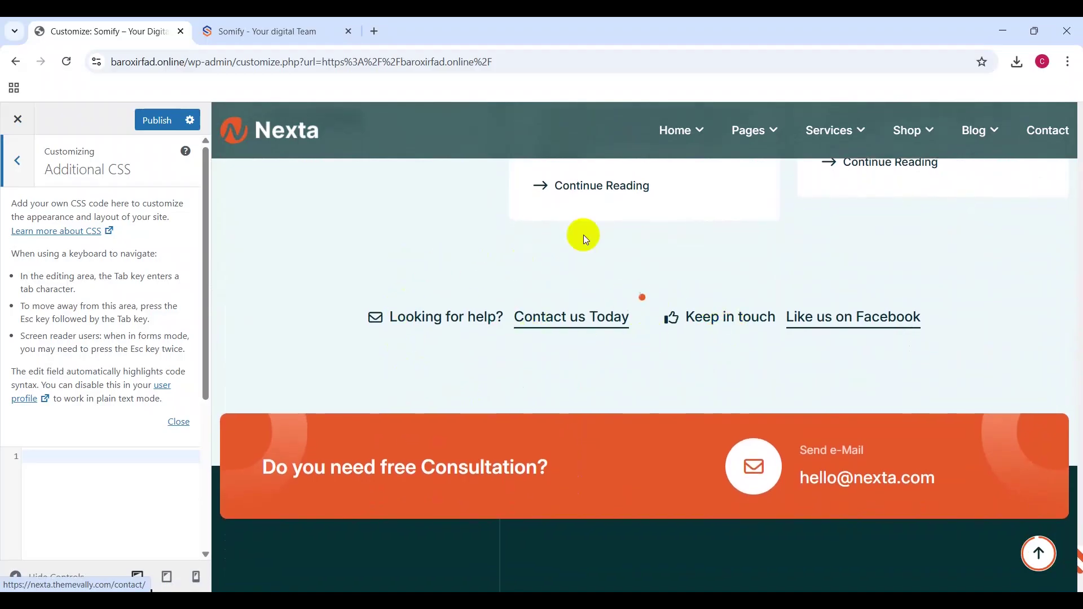
# Step: Open Chrome's developer tools on the site preview using Inspect
pyautogui.rightClick(661, 258)
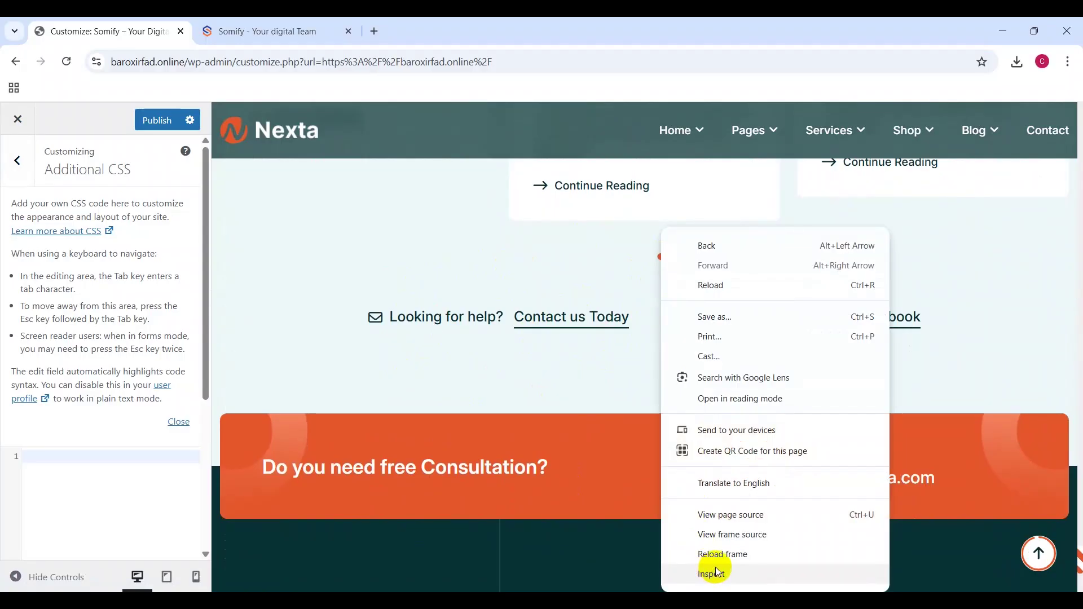
pyautogui.click(715, 571)
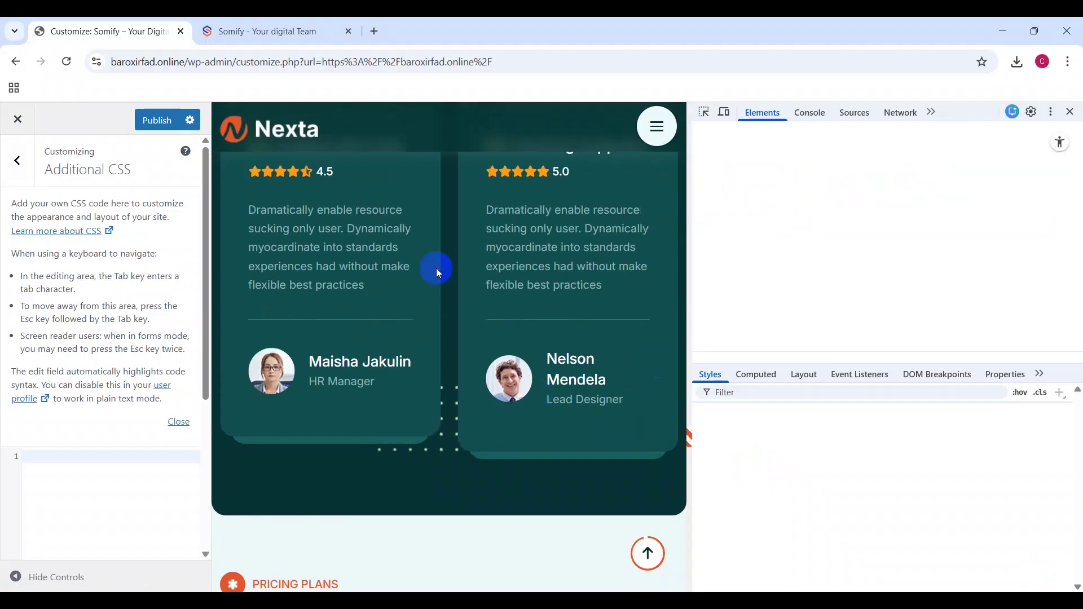
pyautogui.scroll(-15, 467, 344)
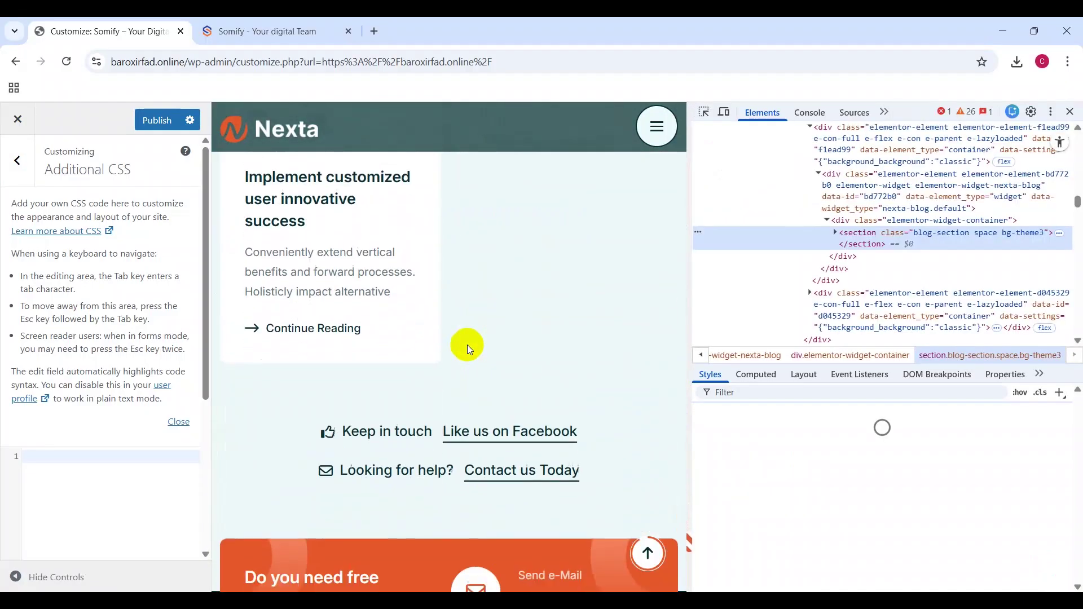
pyautogui.scroll(-5, 467, 344)
pyautogui.scroll(3, 468, 344)
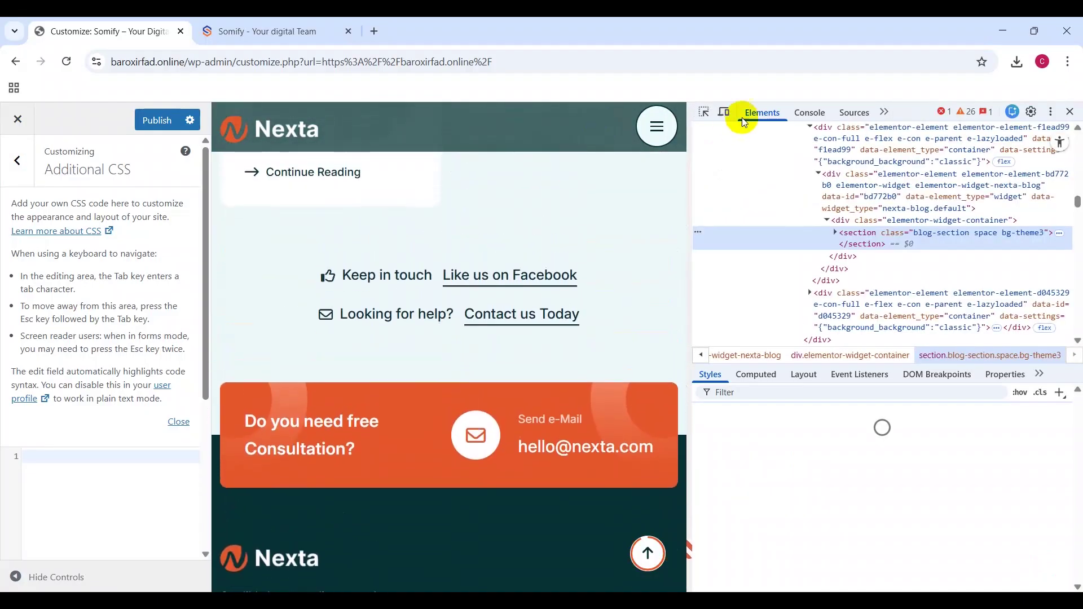
# Step: Pick the Looking for help contact block and select its 'contact-wrapper' class name
pyautogui.click(705, 112)
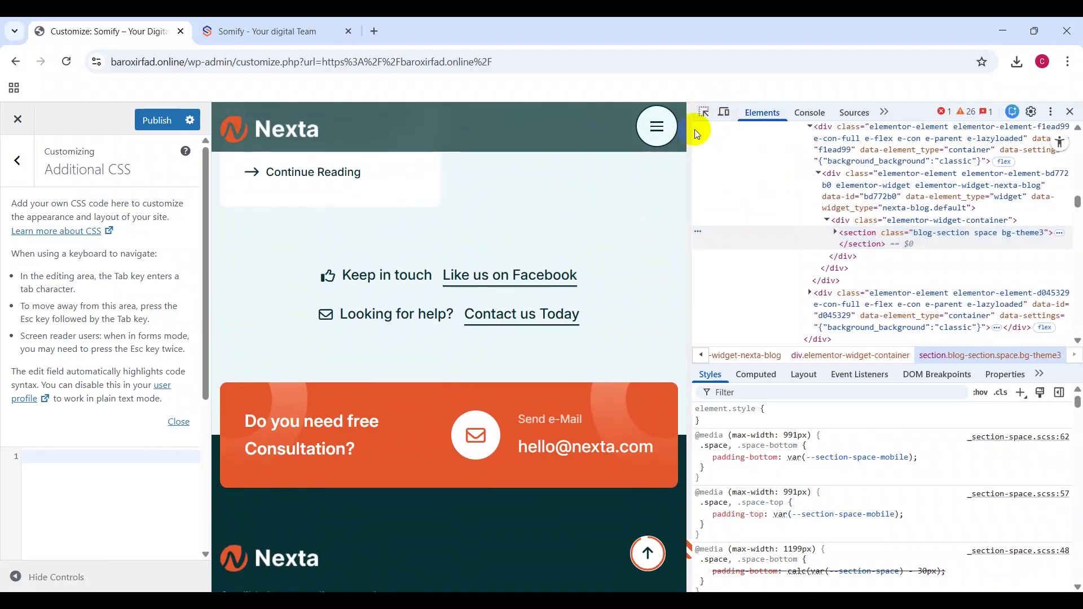
pyautogui.click(704, 114)
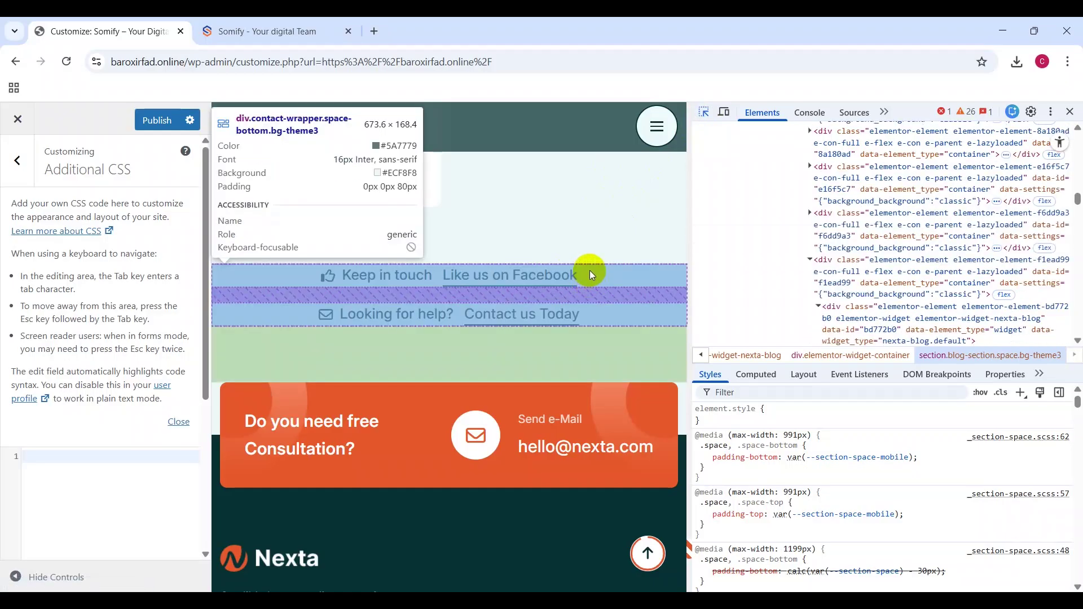
pyautogui.click(590, 270)
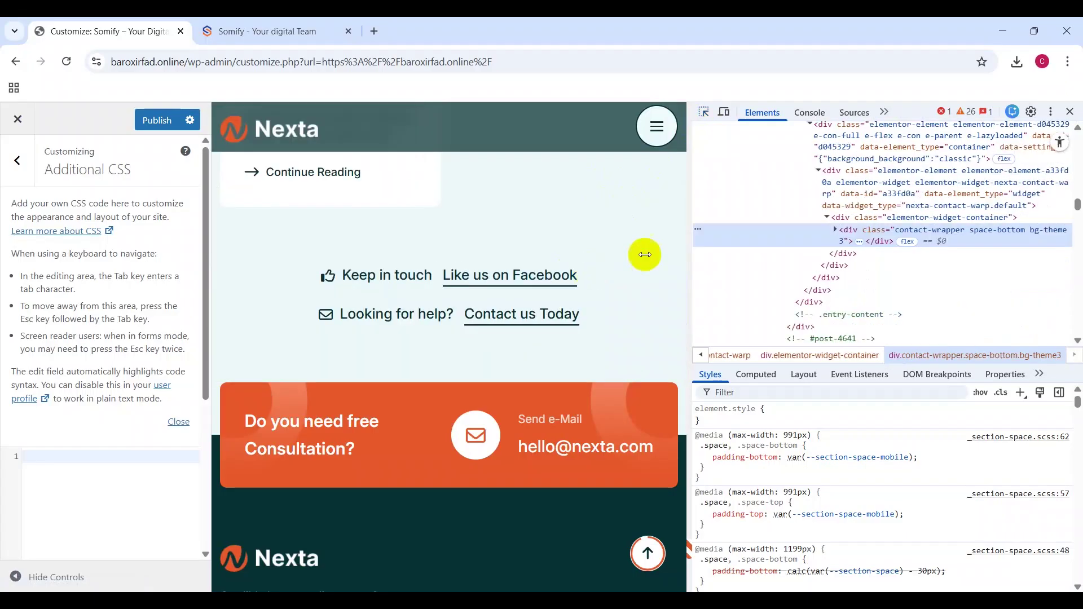
pyautogui.doubleClick(918, 231)
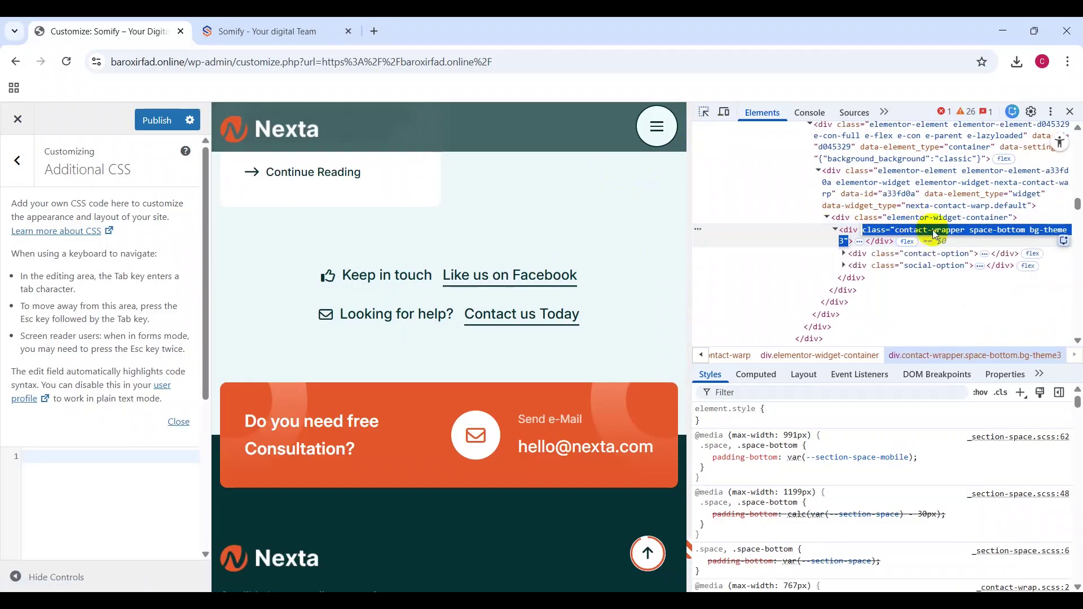
pyautogui.doubleClick(936, 231)
pyautogui.moveTo(895, 232); pyautogui.dragTo(966, 231)
pyautogui.hotkey('ctrl', 'c')
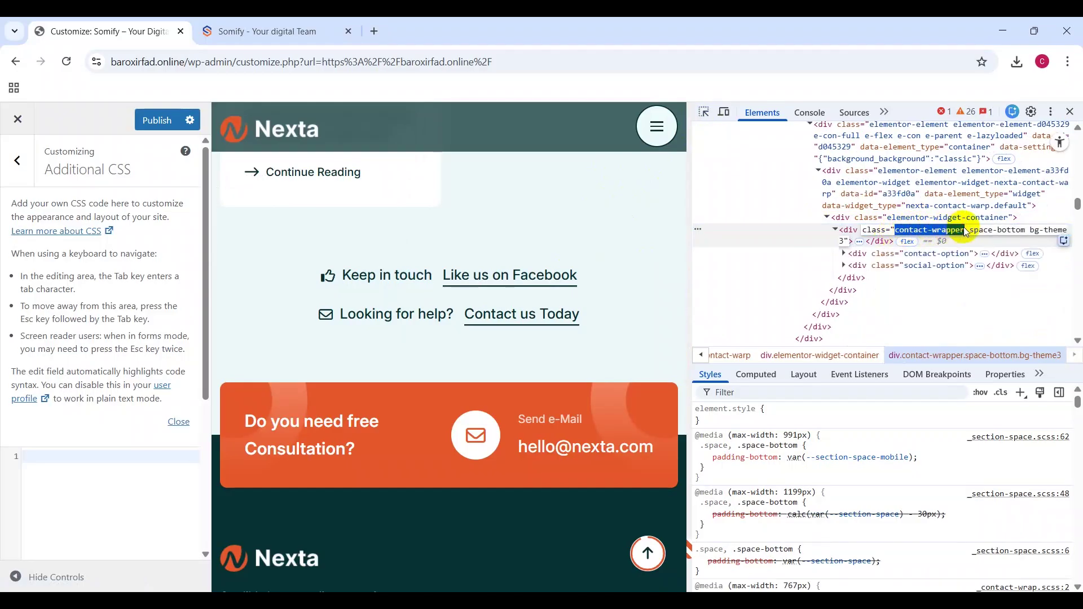
# Step: Start a .contact-wrapper rule with braces and an empty line in Additional CSS
pyautogui.click(117, 488)
pyautogui.write('.')
pyautogui.hotkey('ctrl', 'v')
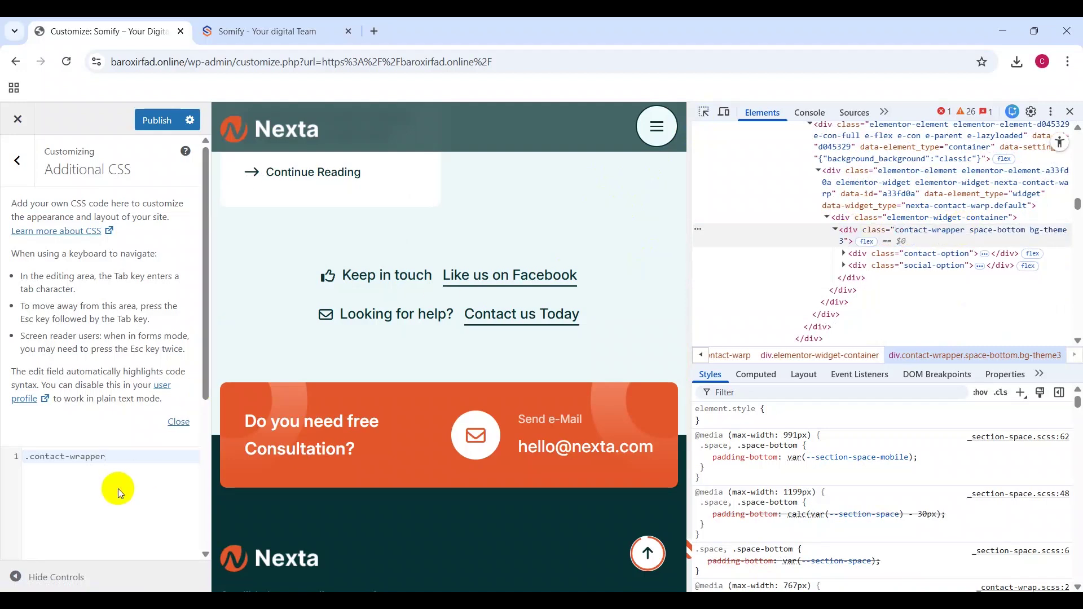
pyautogui.write('{')
pyautogui.press('Return')
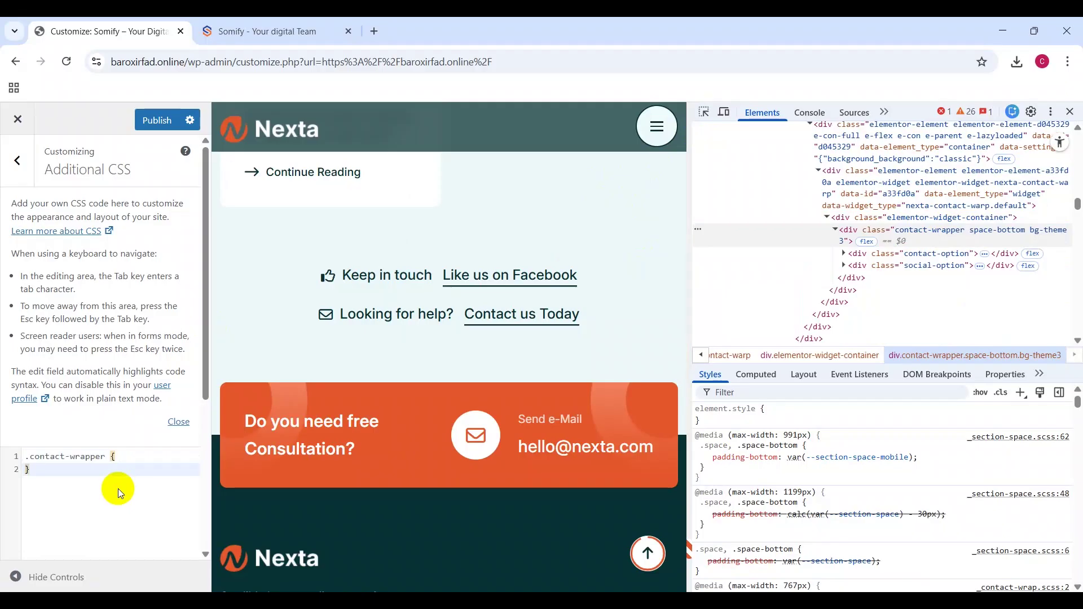
pyautogui.press('Return')
pyautogui.click(114, 462)
pyautogui.click(116, 467)
# Step: Add 'background-color: red;' and 'color: red;' declarations to the rule
pyautogui.write('back')
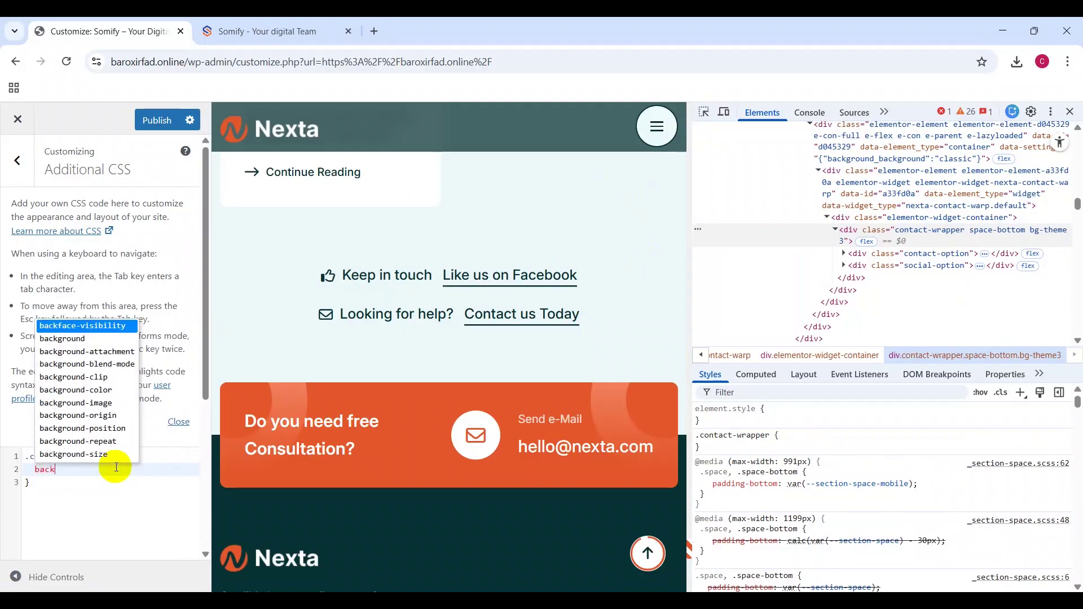
pyautogui.write('ground-')
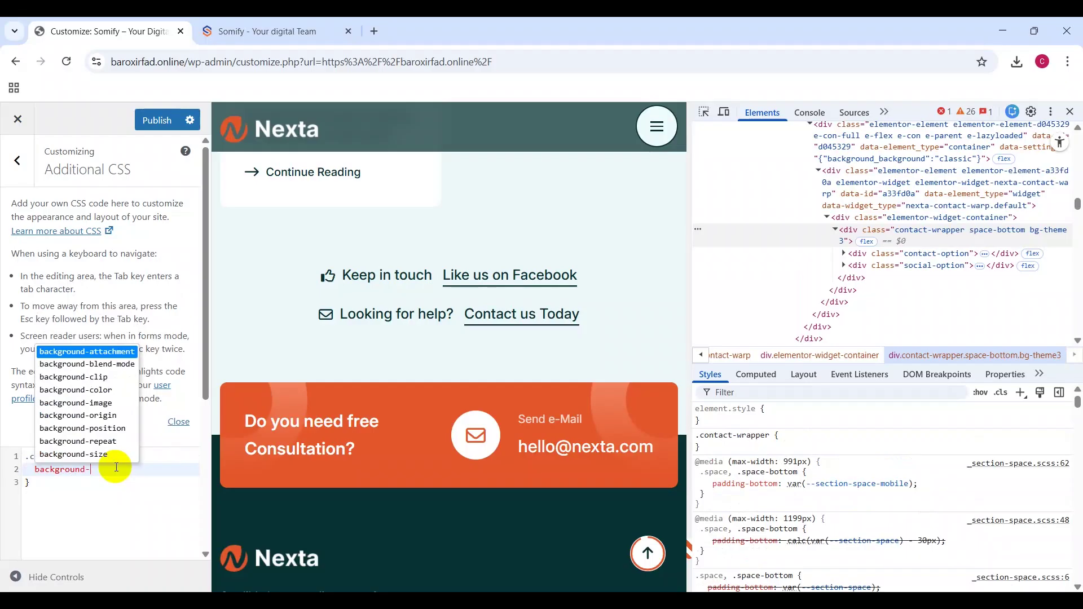
pyautogui.press('Down')
pyautogui.press('Down')
pyautogui.press('Down')
pyautogui.press('Down')
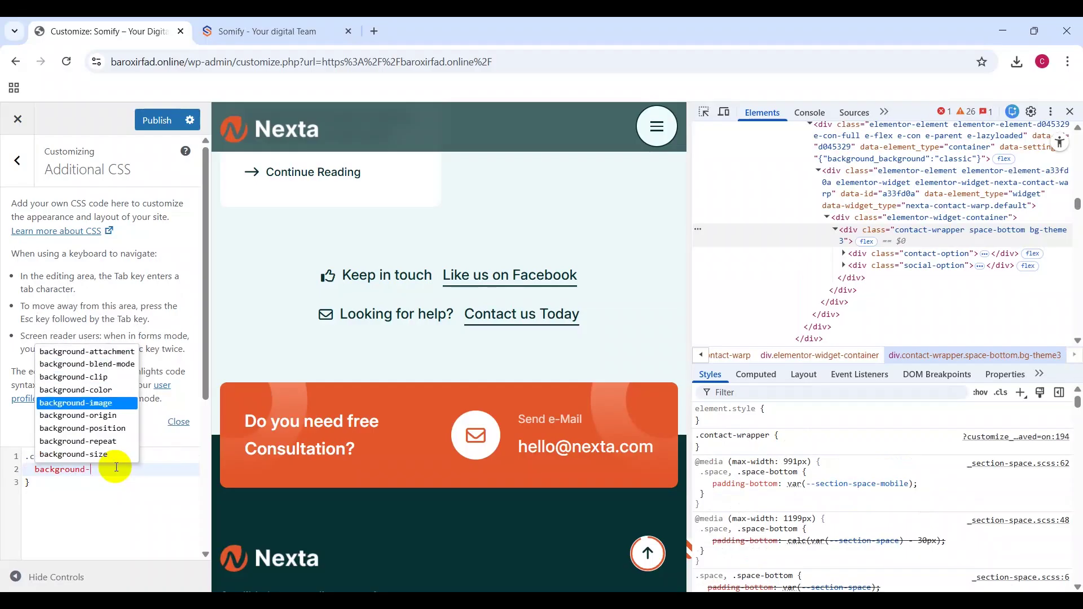
pyautogui.press('Up')
pyautogui.press('Return')
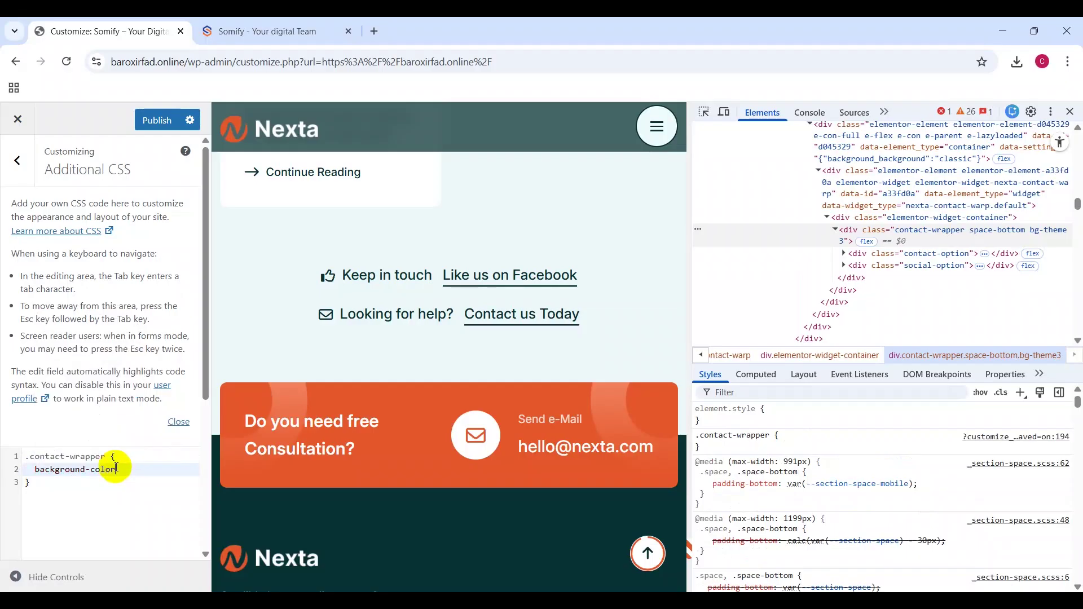
pyautogui.write(': re')
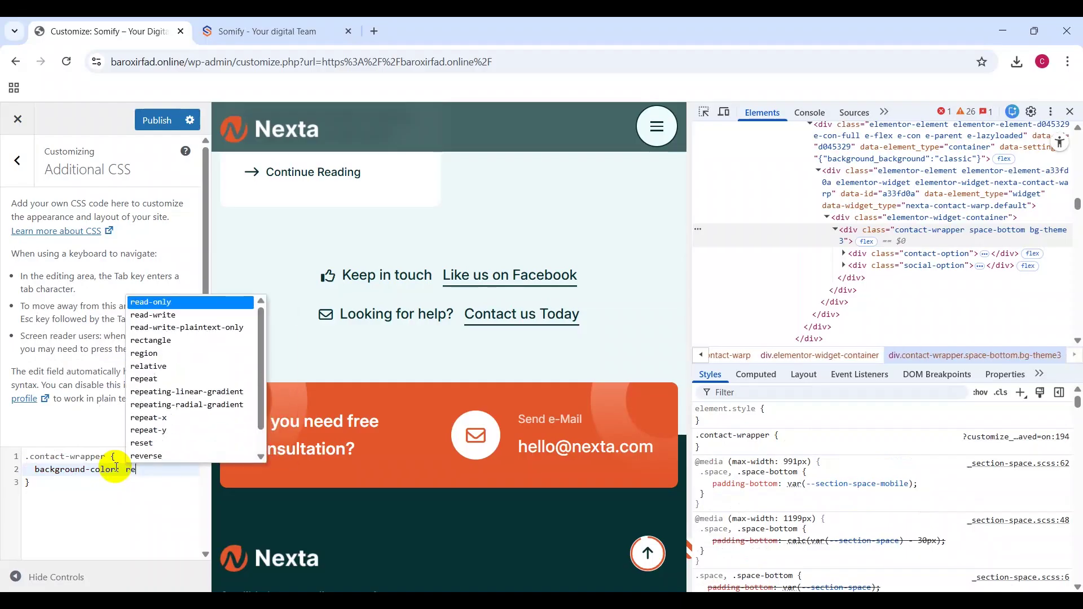
pyautogui.write('d;')
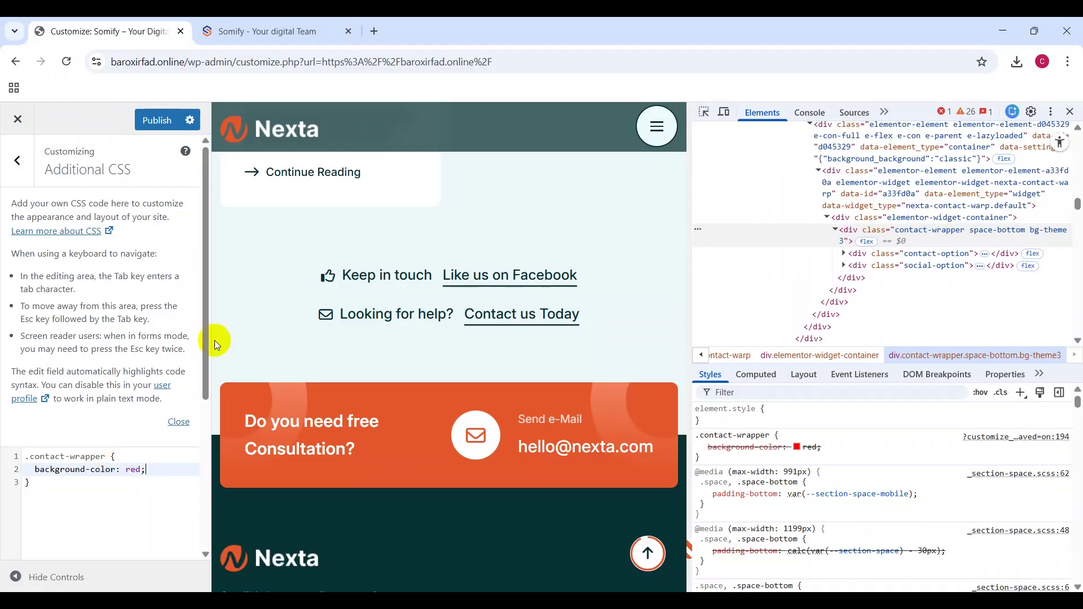
pyautogui.press('Return')
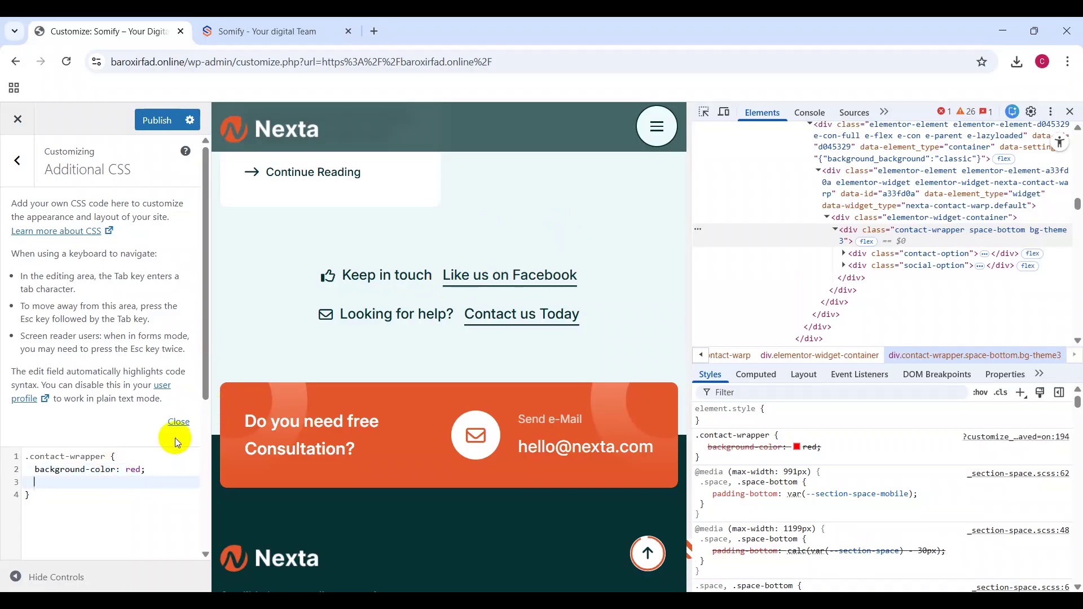
pyautogui.write('color: red;')
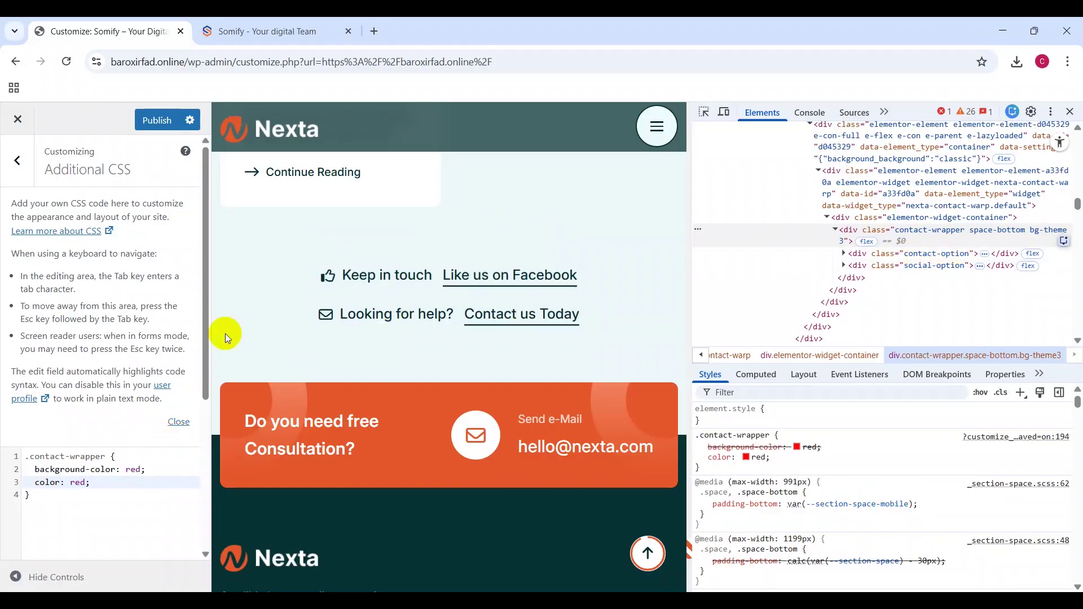
pyautogui.click(110, 454)
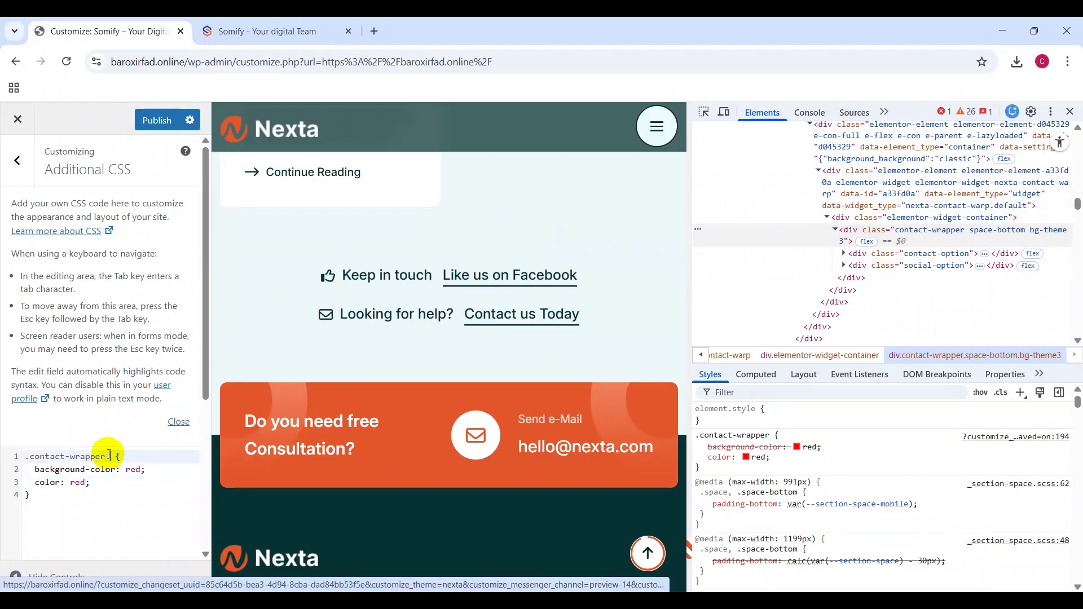
# Step: Extend the selector to '.contact-wrapper .contact-option'
pyautogui.write('.contact-option')
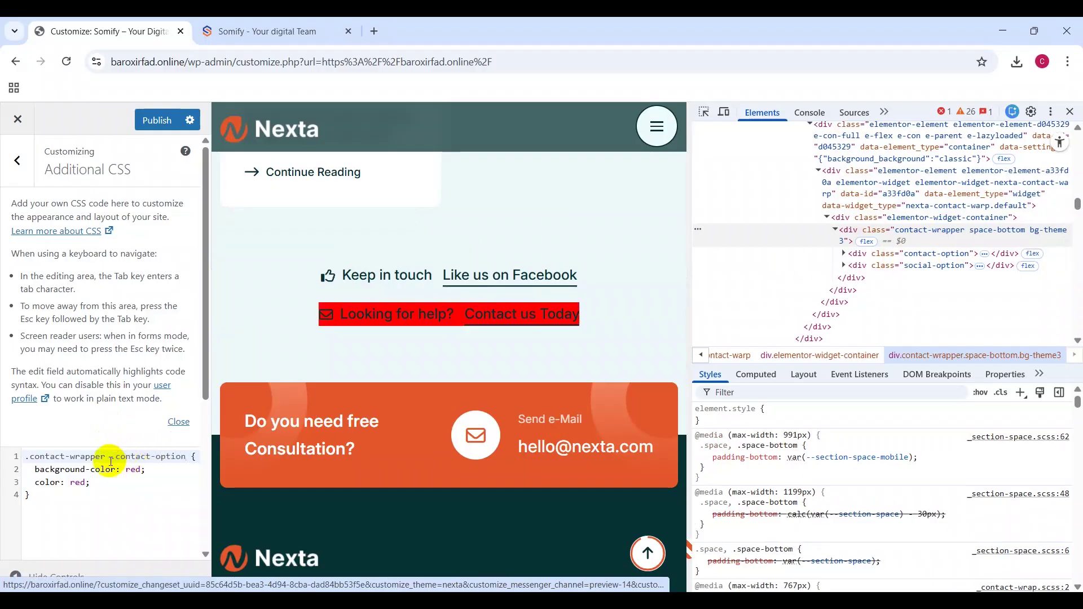
pyautogui.moveTo(107, 458); pyautogui.dragTo(25, 457)
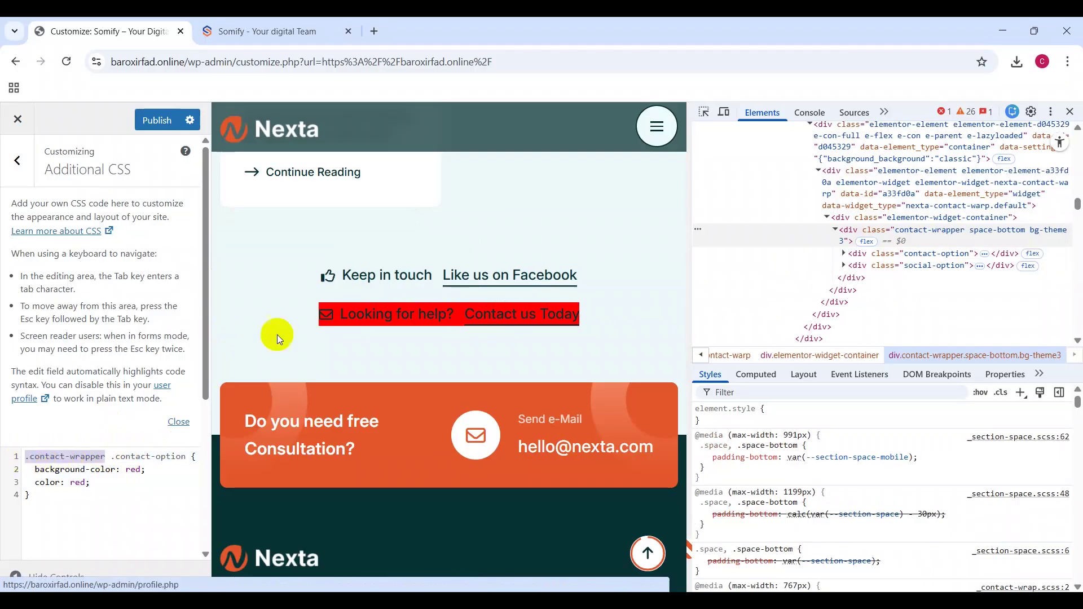
pyautogui.click(103, 483)
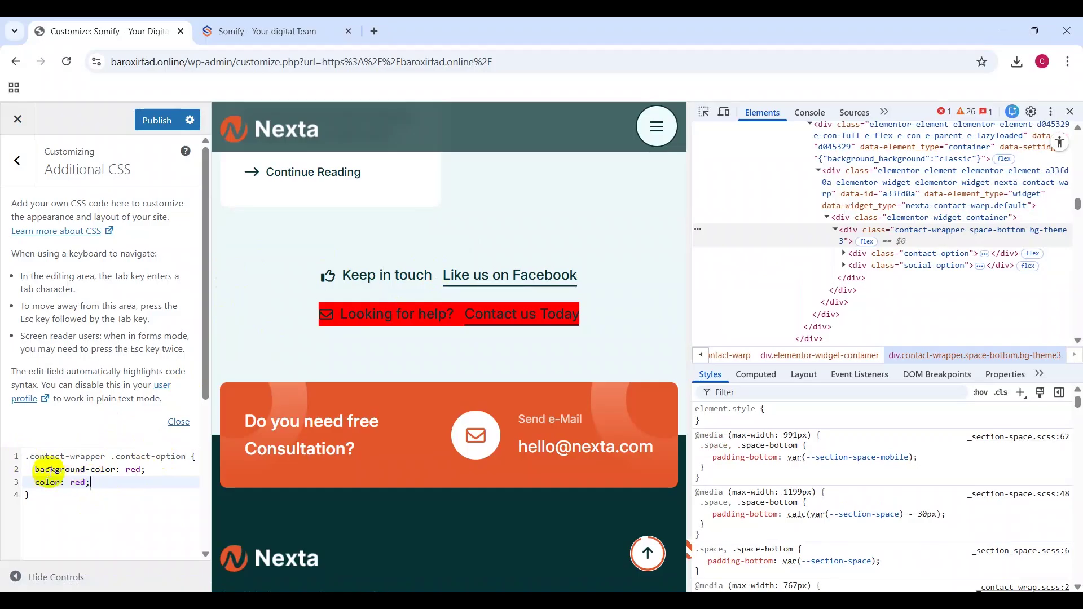
# Step: Change the text colour to 'white !important', keeping background-color red
pyautogui.moveTo(35, 469); pyautogui.dragTo(158, 472)
pyautogui.click(159, 472)
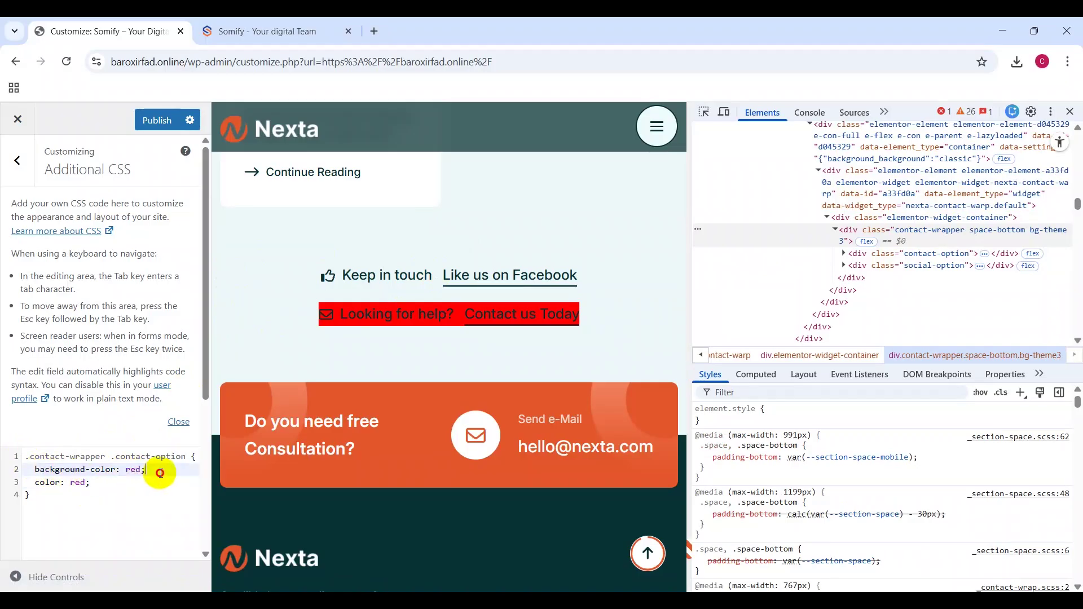
pyautogui.click(45, 483)
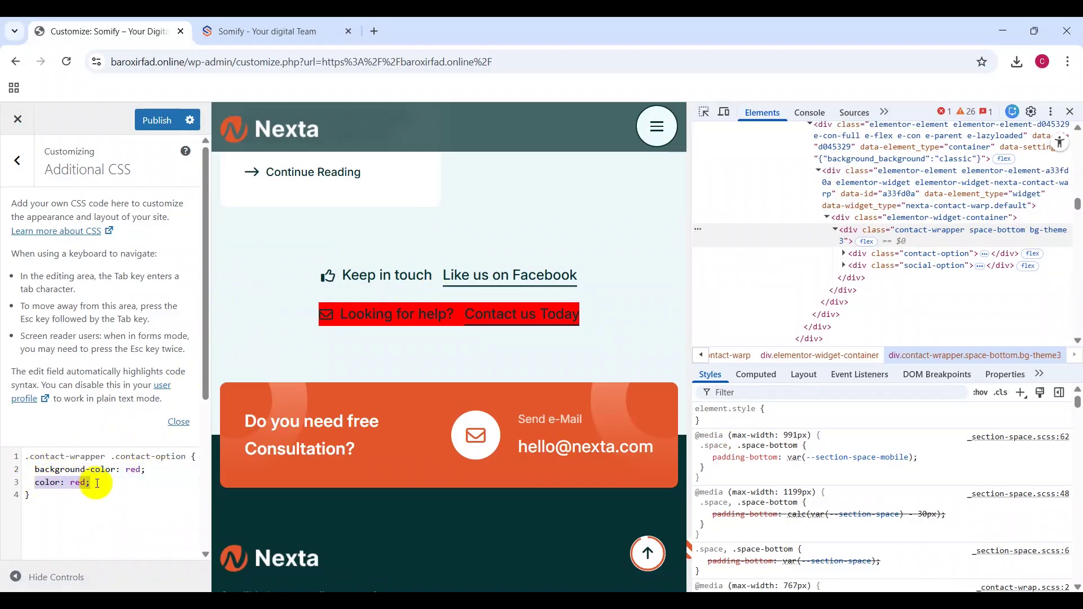
pyautogui.moveTo(71, 483); pyautogui.dragTo(85, 481)
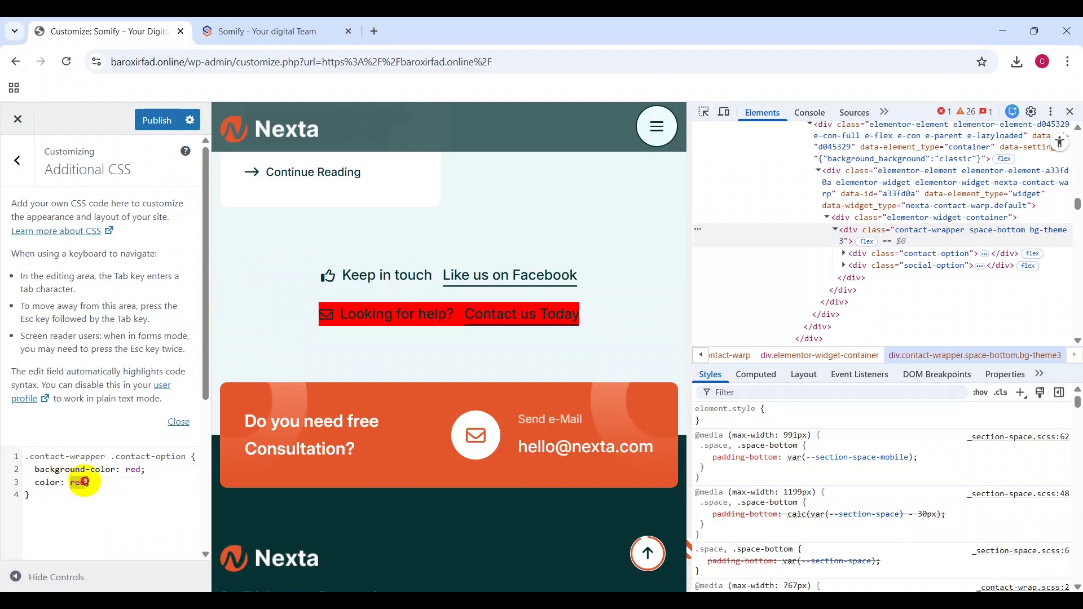
pyautogui.write('whit')
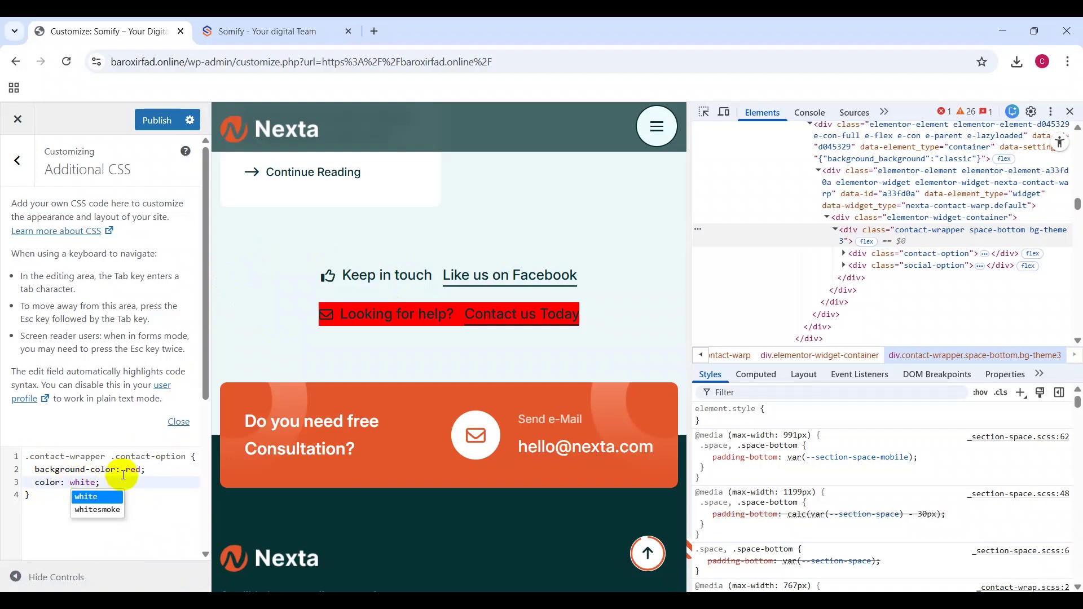
pyautogui.click(126, 475)
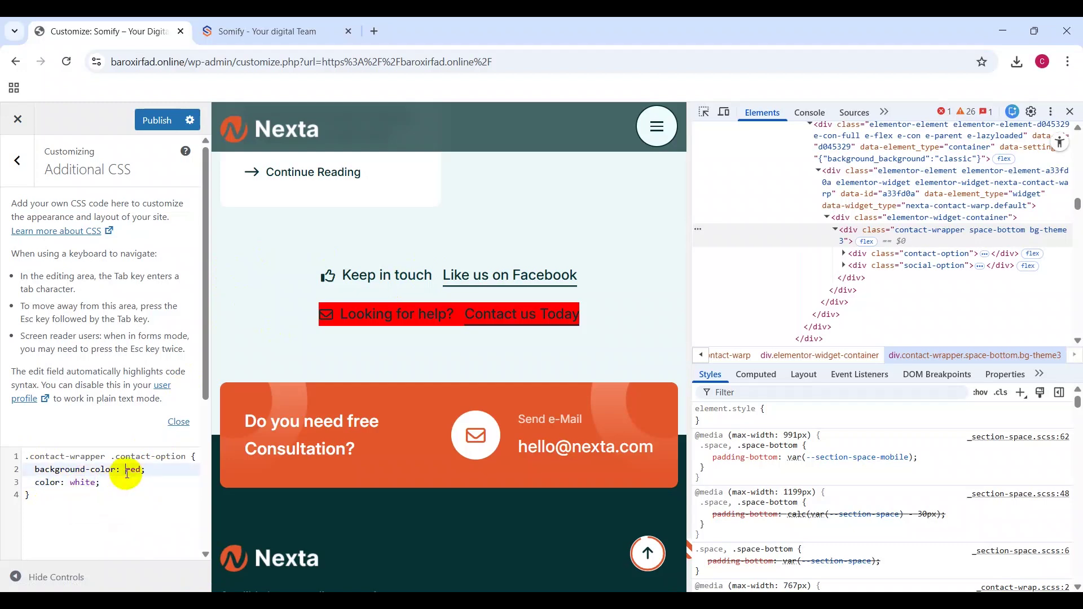
pyautogui.click(98, 483)
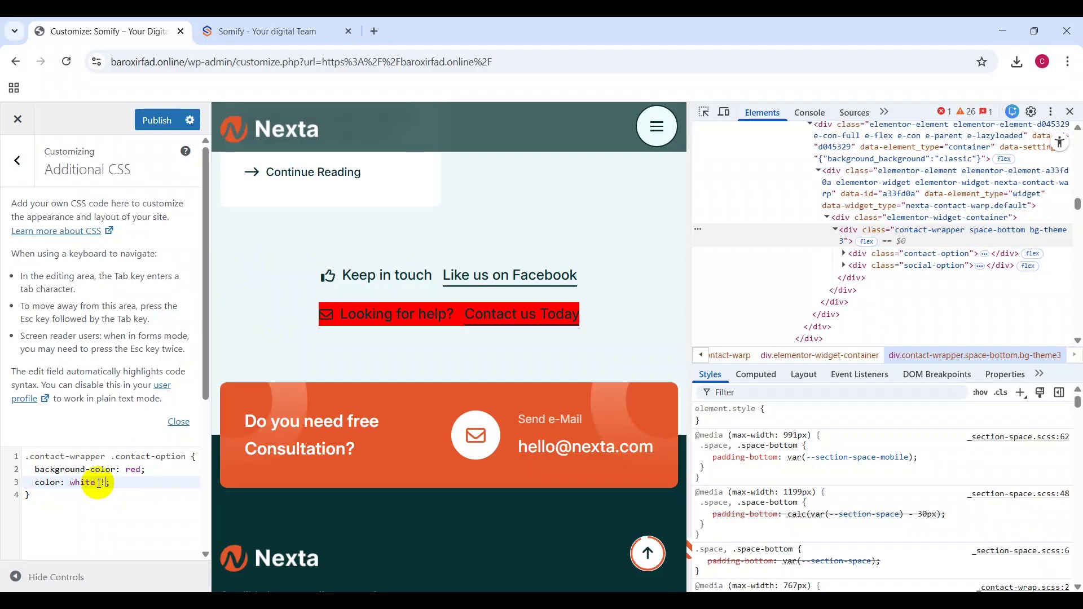
pyautogui.write('import')
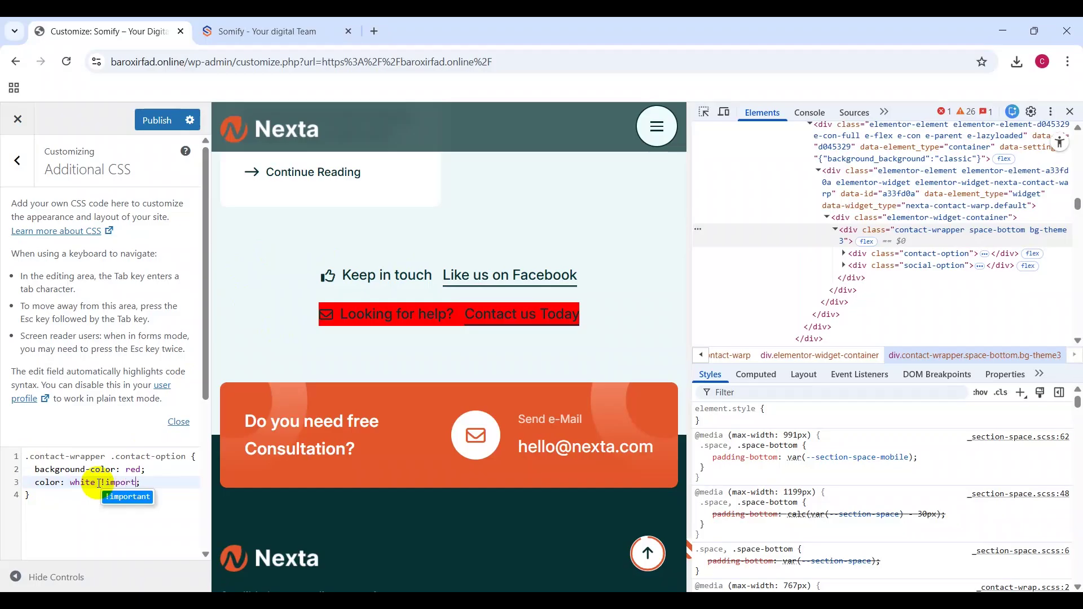
pyautogui.click(130, 497)
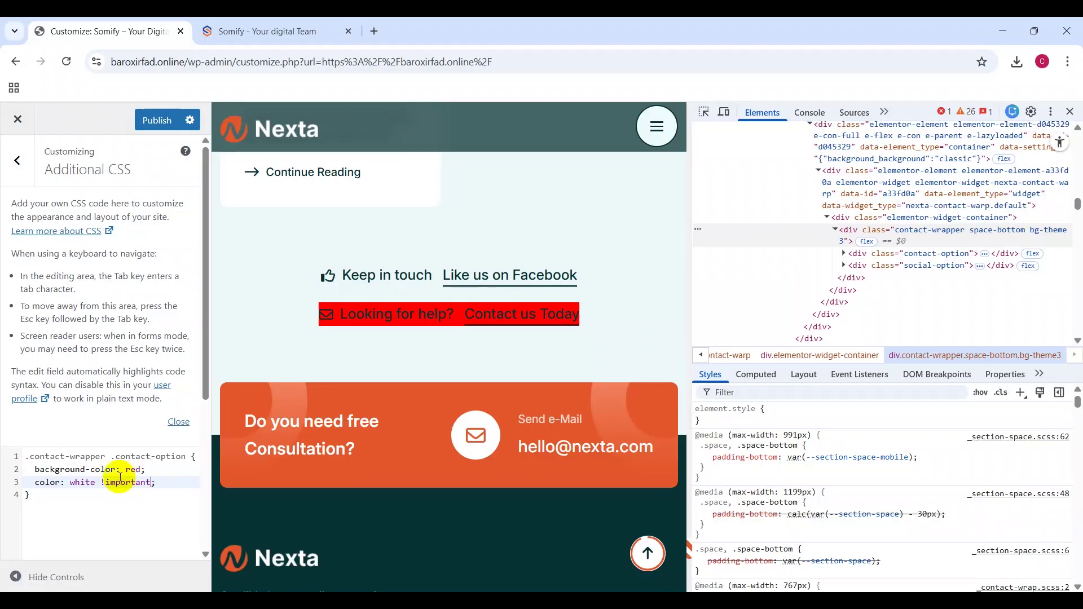
# Step: Inspect div.contact-option and paste a copy of the CSS rule below the original
pyautogui.click(845, 257)
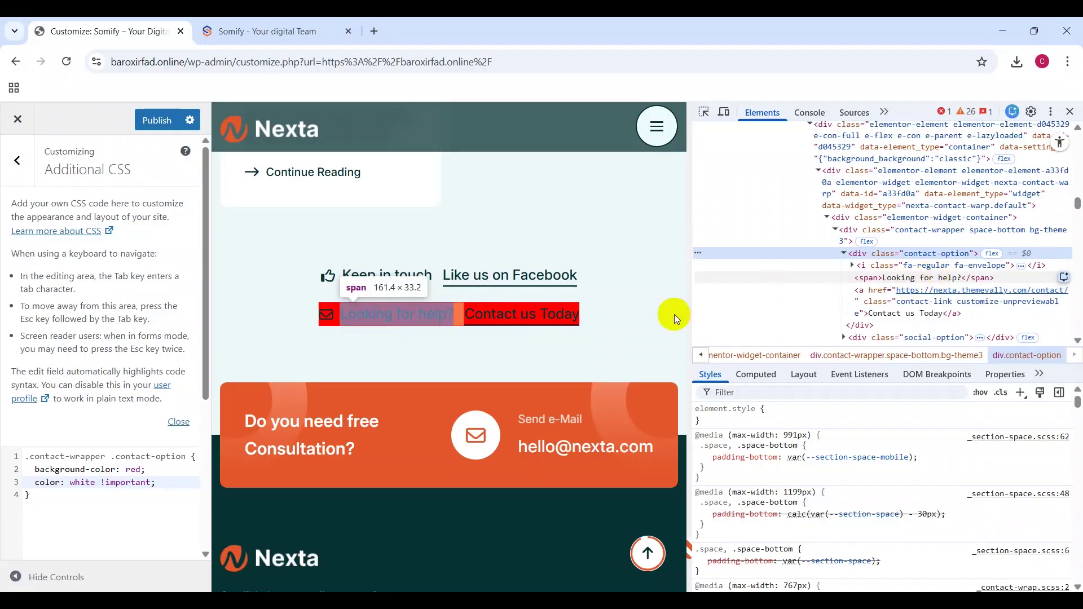
pyautogui.moveTo(29, 483); pyautogui.dragTo(164, 479)
pyautogui.write('a')
pyautogui.press('BackSpace')
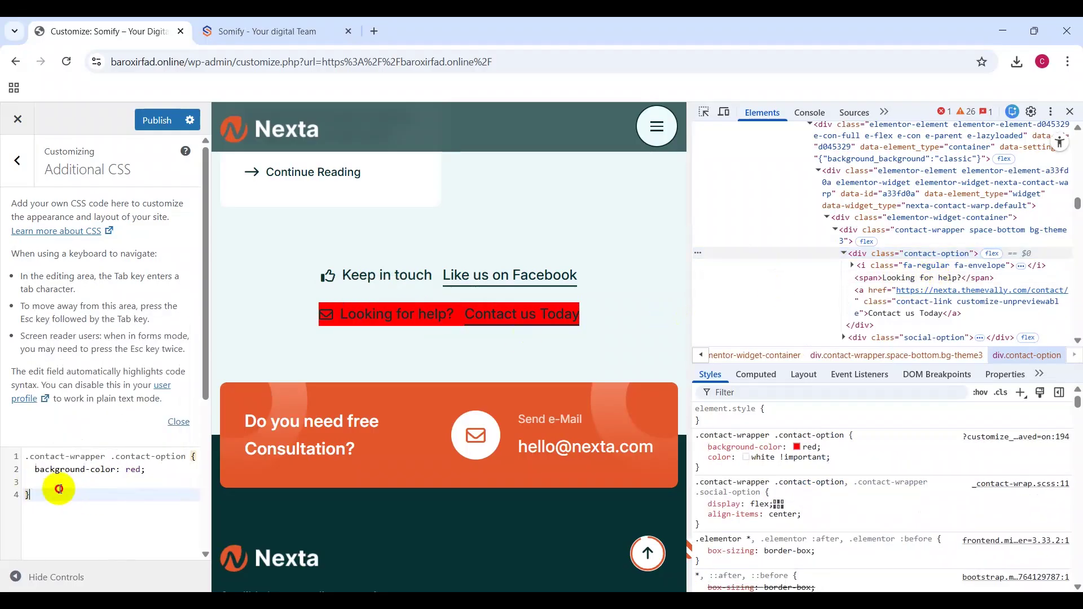
pyautogui.hotkey('ctrl', 'a')
pyautogui.hotkey('ctrl', 'c')
pyautogui.click(60, 494)
pyautogui.press('Return')
pyautogui.press('Return')
pyautogui.hotkey('ctrl', 'v')
# Step: Turn the copy into a '.contact-wrapper .contact-option span' rule with 'color: white;'
pyautogui.click(187, 521)
pyautogui.press('Return')
pyautogui.write('/')
pyautogui.write('span')
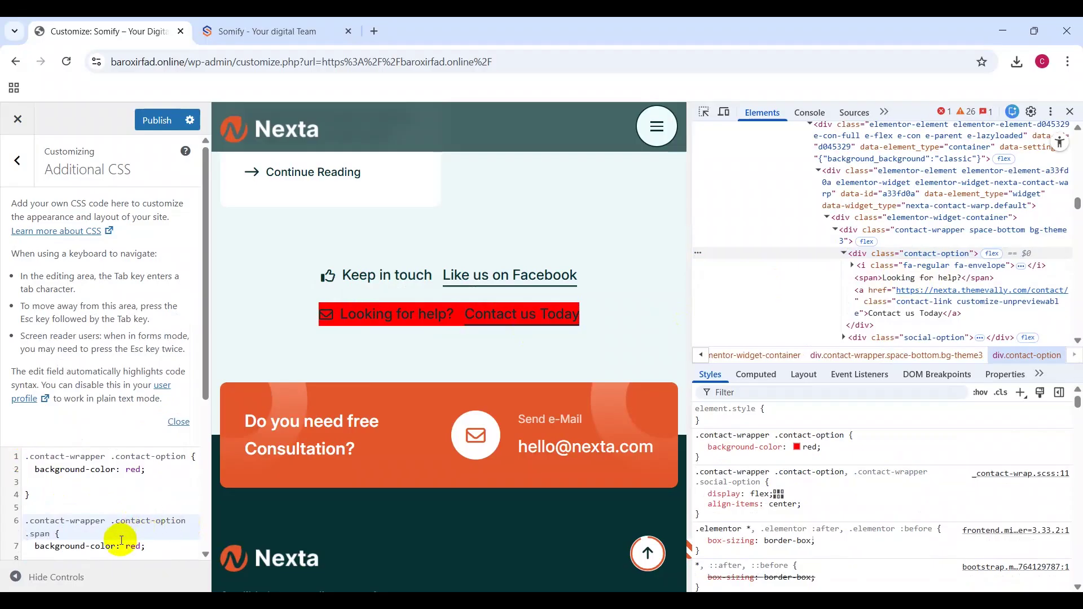
pyautogui.moveTo(33, 546); pyautogui.dragTo(149, 545)
pyautogui.hotkey('ctrl', 'v')
pyautogui.scroll(-2, 113, 502)
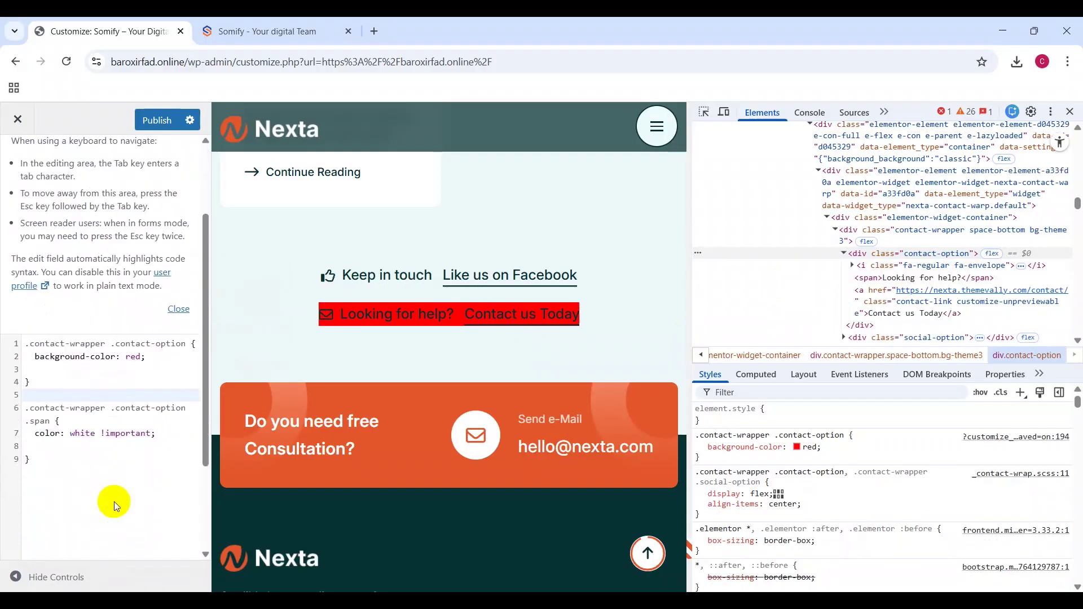
pyautogui.click(39, 398)
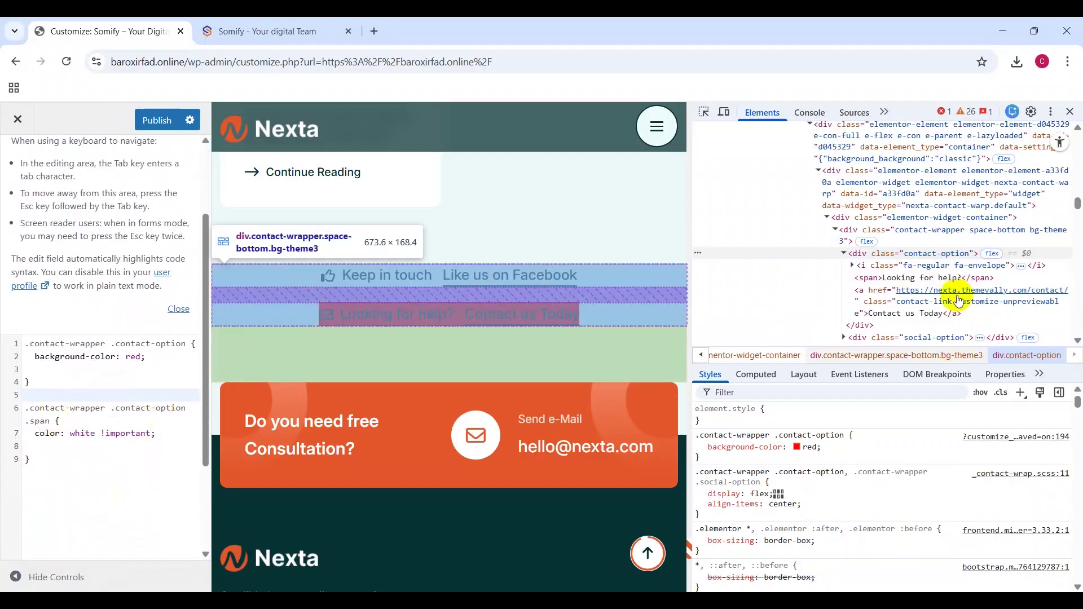
pyautogui.hotkey('ctrl', 'z')
pyautogui.hotkey('ctrl', 'z')
pyautogui.hotkey('ctrl', 'z')
pyautogui.write('span')
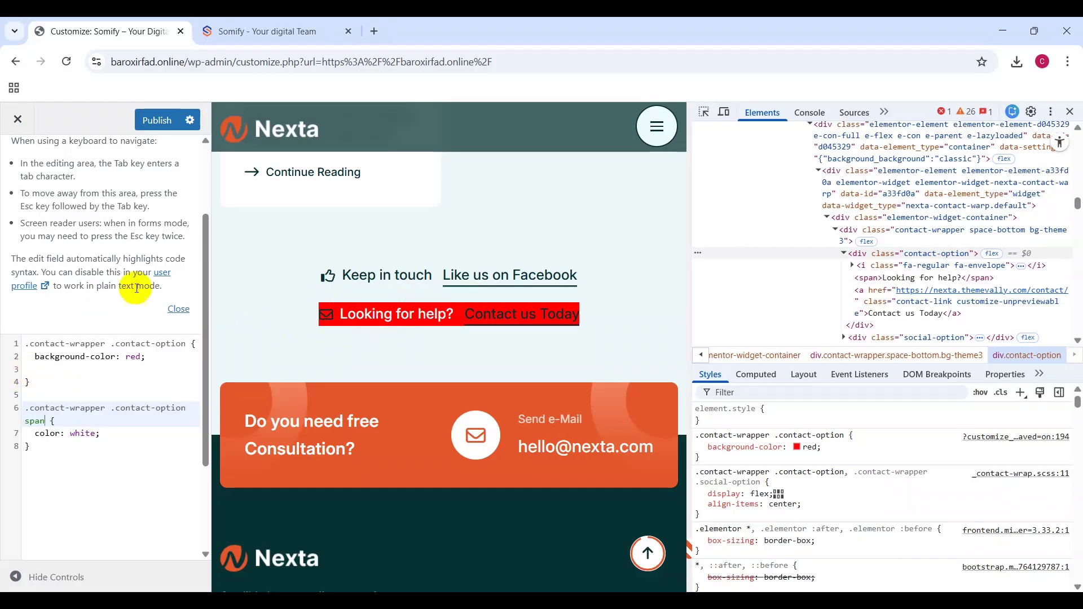
# Step: Add ', .contact-wrapper .contact-option a' to the span rule's selector so 'Contact us Today' turns white
pyautogui.moveTo(50, 378); pyautogui.dragTo(26, 344)
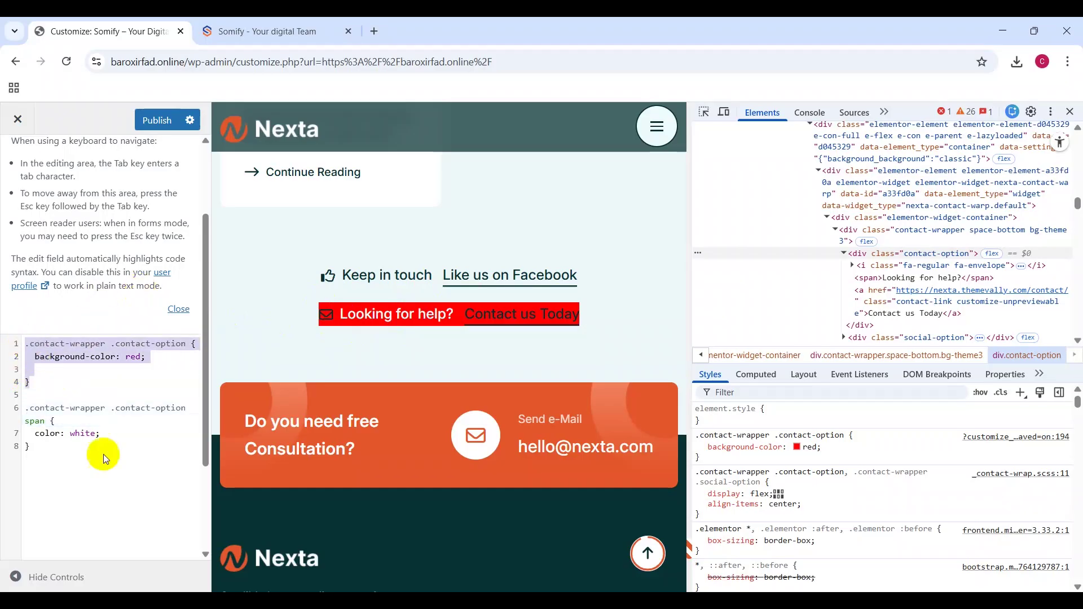
pyautogui.click(53, 447)
pyautogui.click(19, 415)
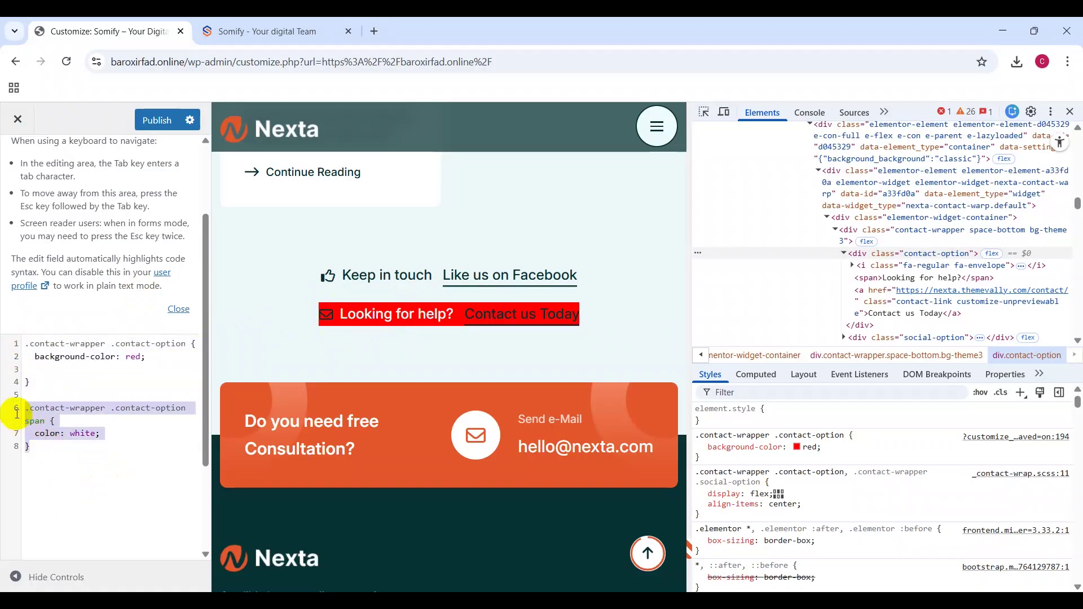
pyautogui.click(141, 461)
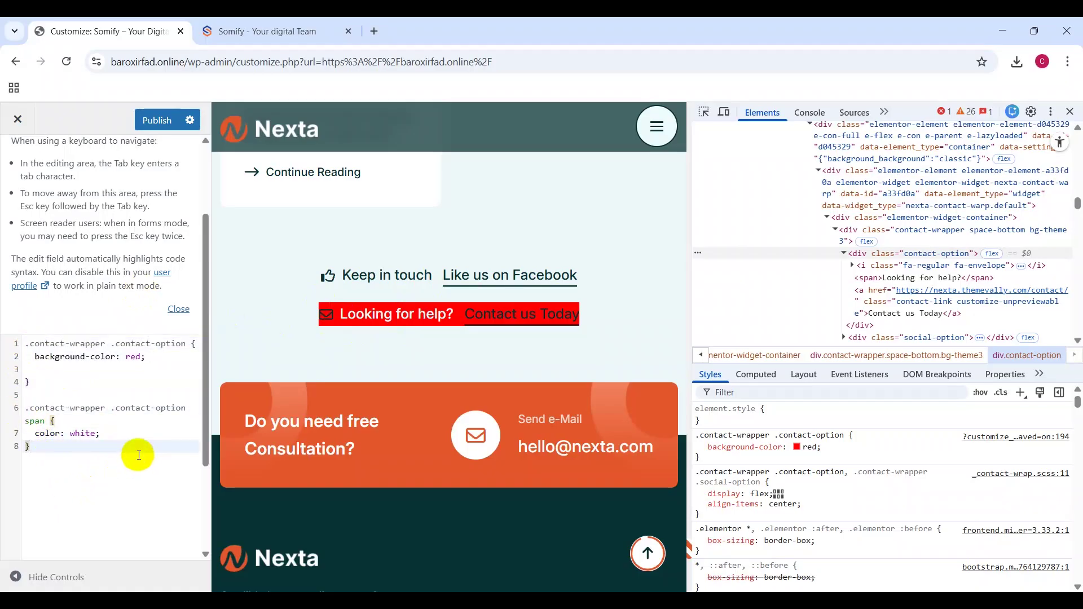
pyautogui.moveTo(43, 446); pyautogui.dragTo(24, 411)
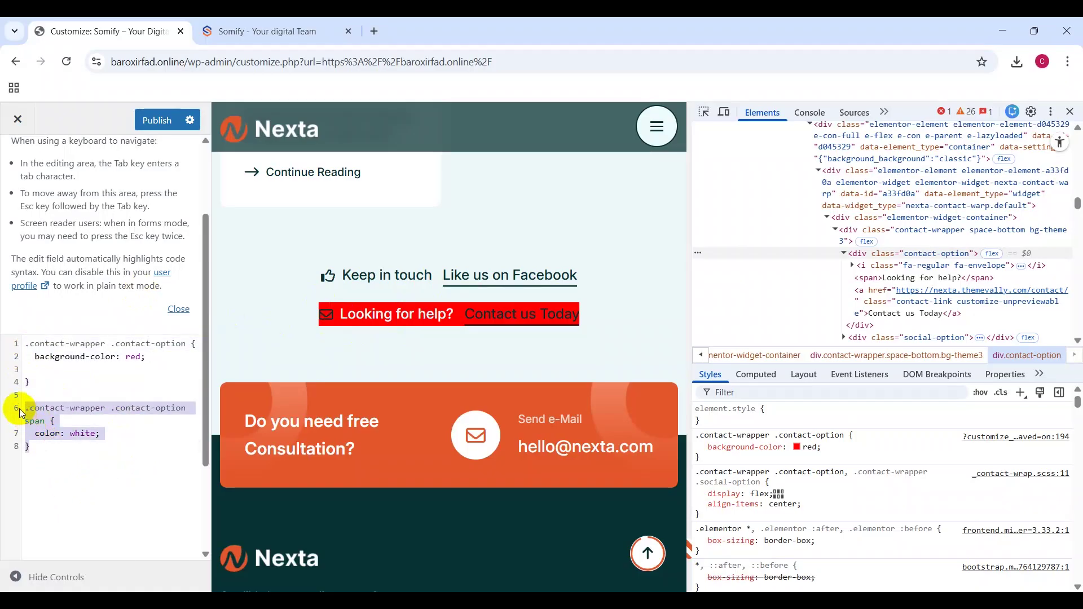
pyautogui.click(52, 421)
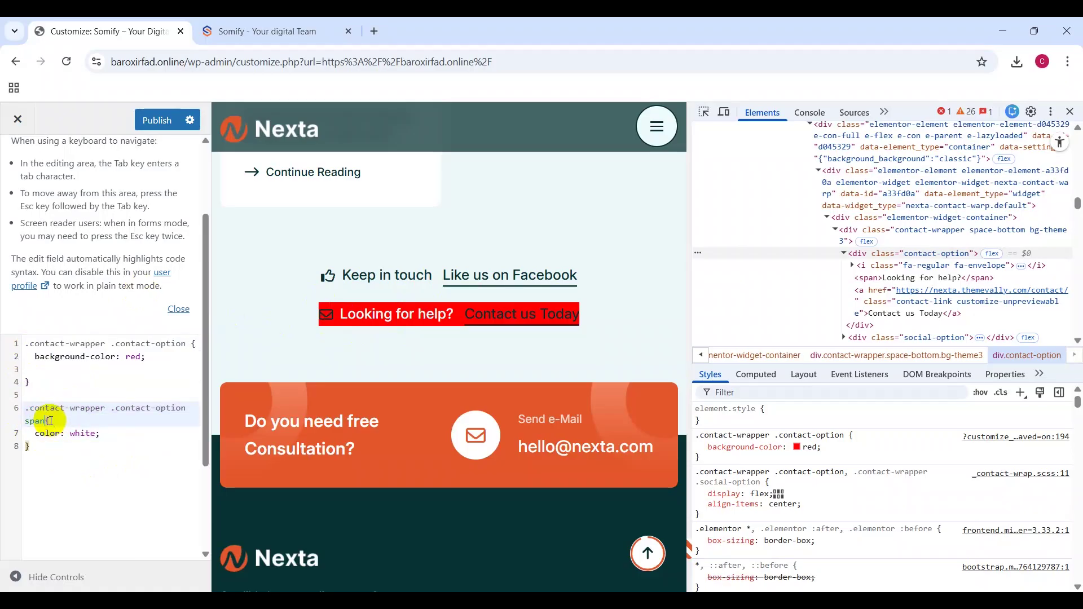
pyautogui.write(', a')
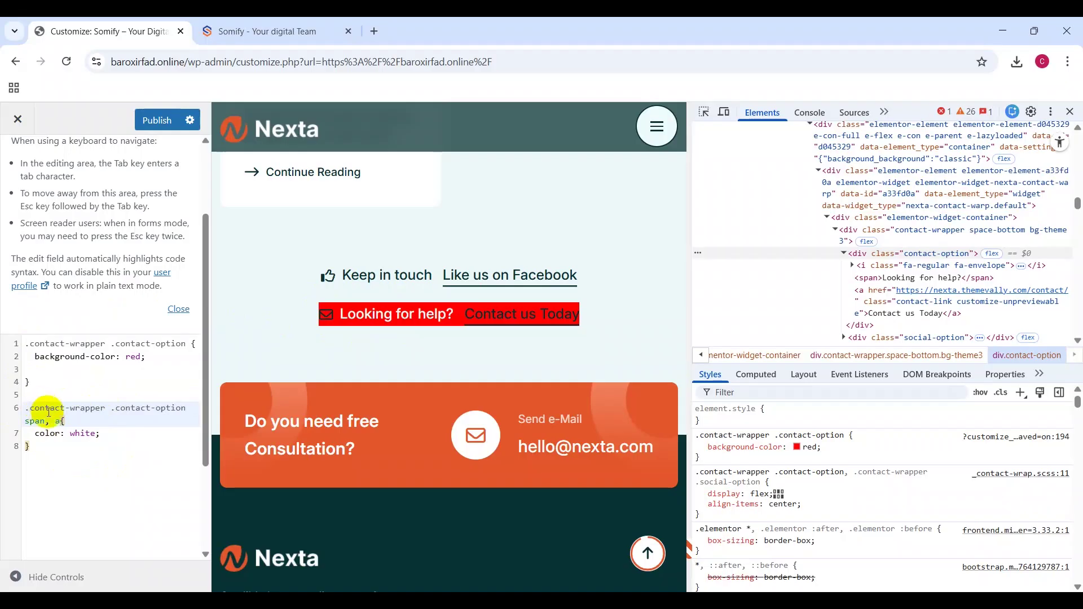
pyautogui.moveTo(44, 419); pyautogui.dragTo(25, 412)
pyautogui.hotkey('ctrl', 'c')
pyautogui.click(56, 421)
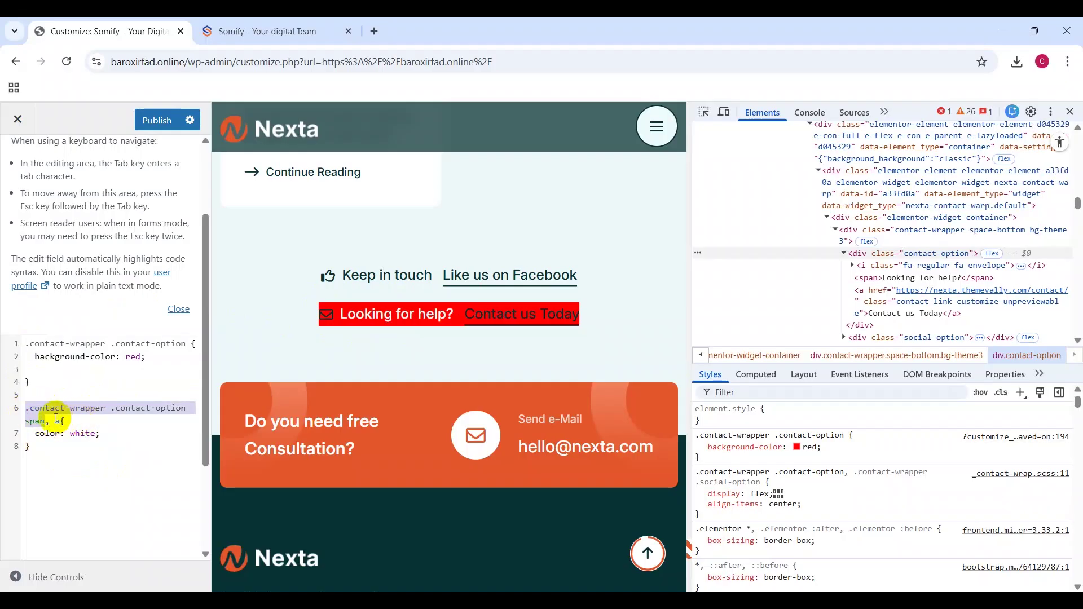
pyautogui.hotkey('ctrl', 'v')
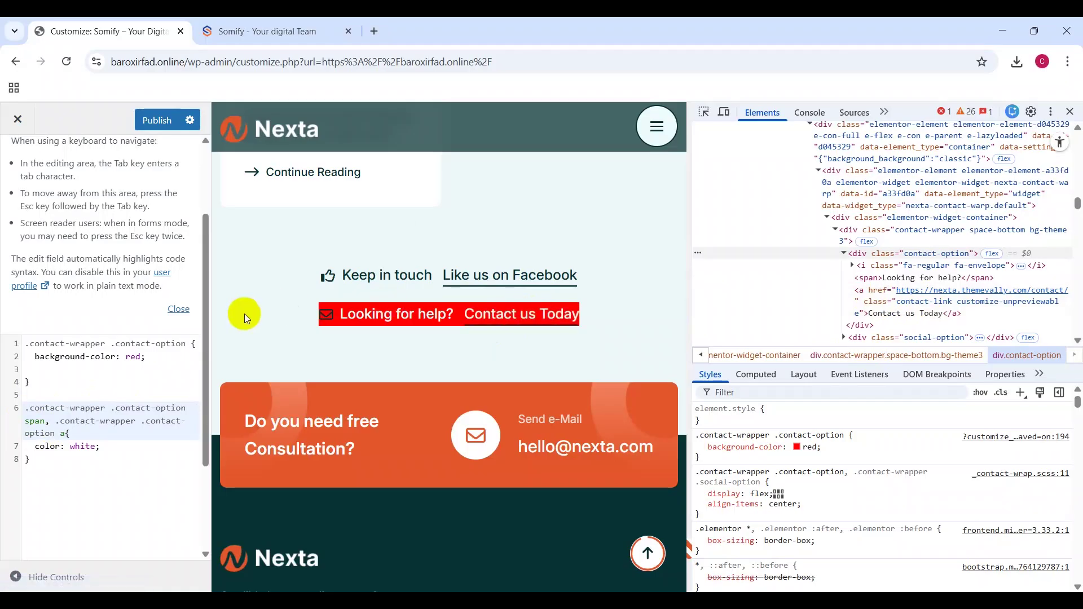
pyautogui.press('Right')
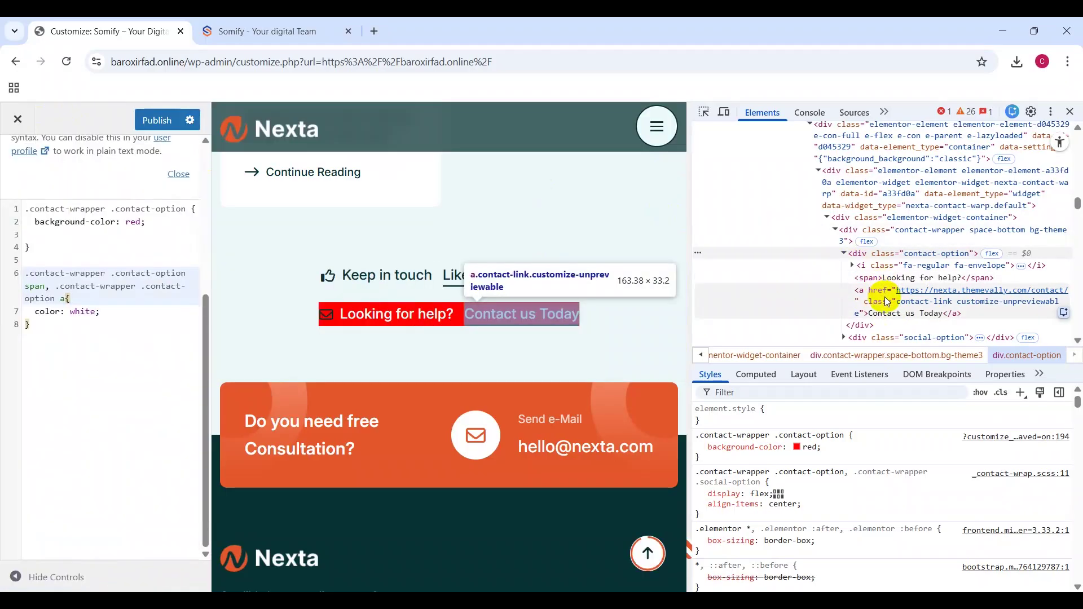
# Step: Delete all the Additional CSS code so the contact bar returns to its default look
pyautogui.scroll(4, 164, 282)
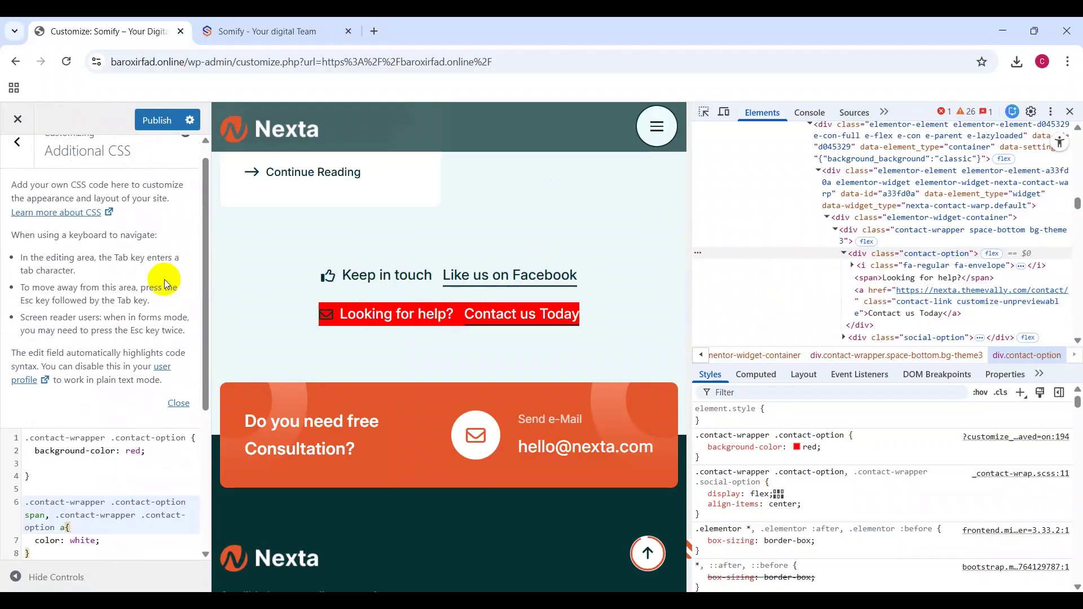
pyautogui.scroll(1, 164, 279)
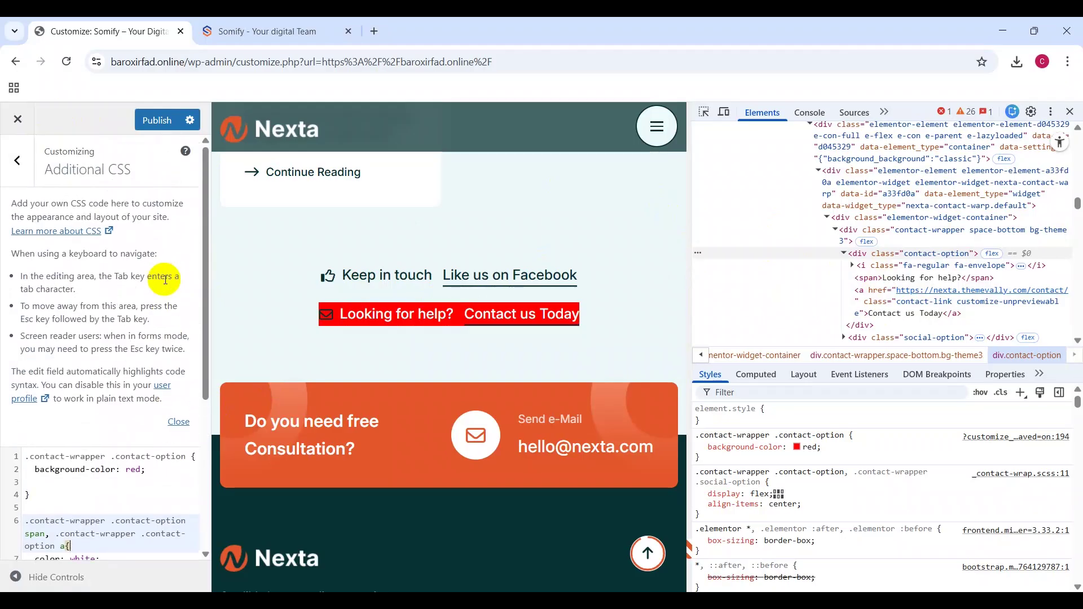
pyautogui.click(12, 166)
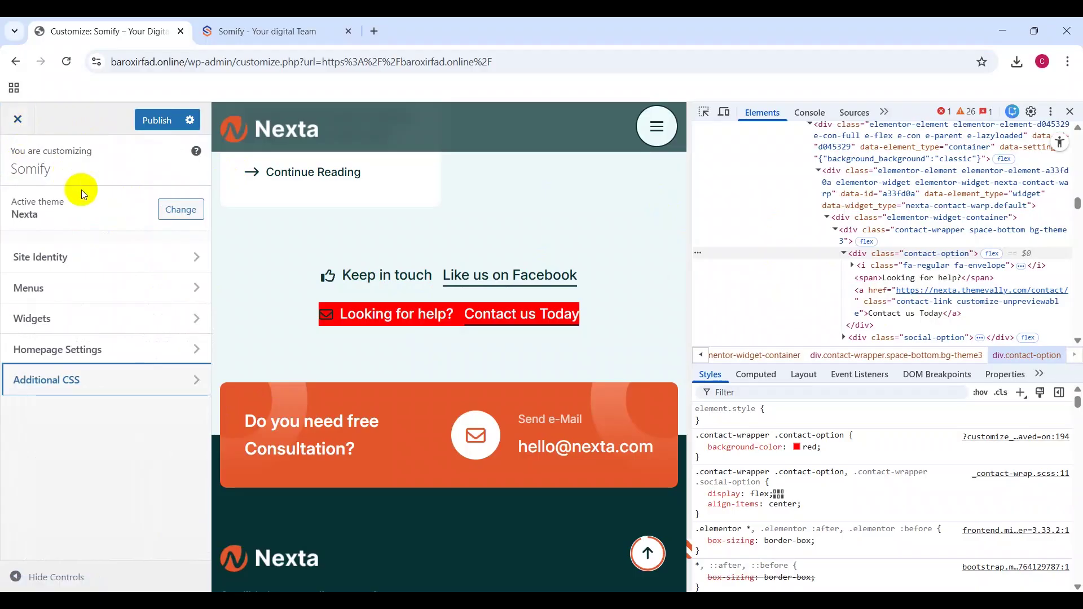
pyautogui.scroll(5, 763, 207)
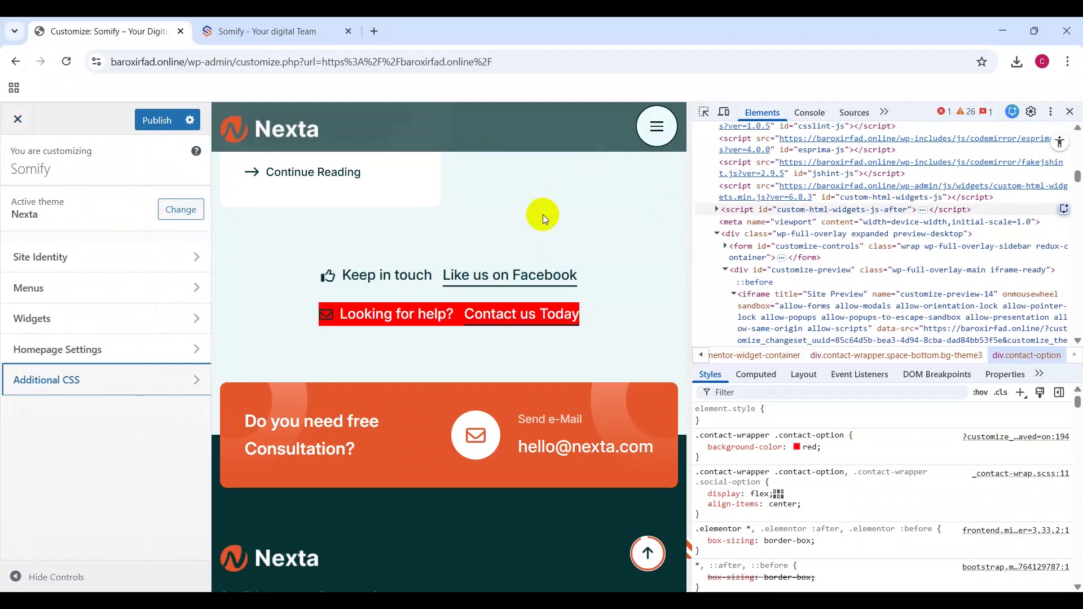
pyautogui.click(55, 379)
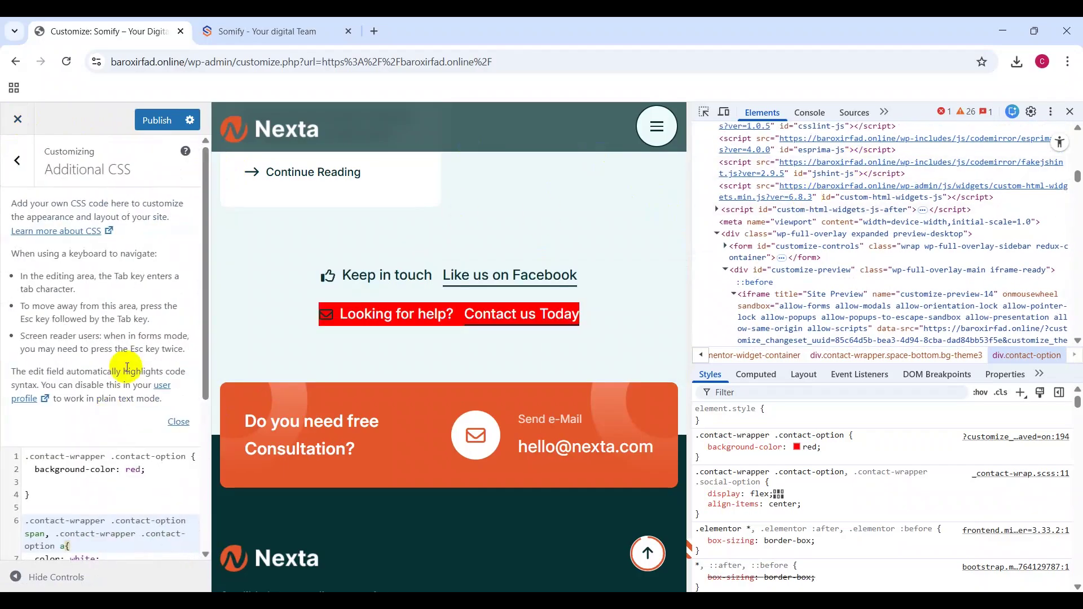
pyautogui.click(103, 498)
pyautogui.hotkey('ctrl', 'a')
pyautogui.press('BackSpace')
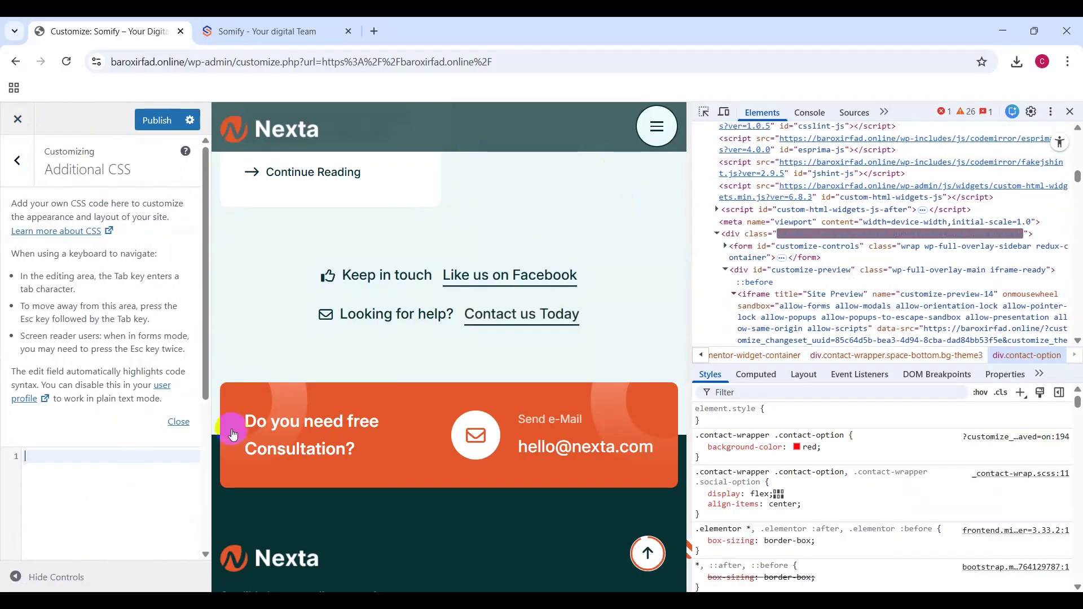
pyautogui.click(1070, 112)
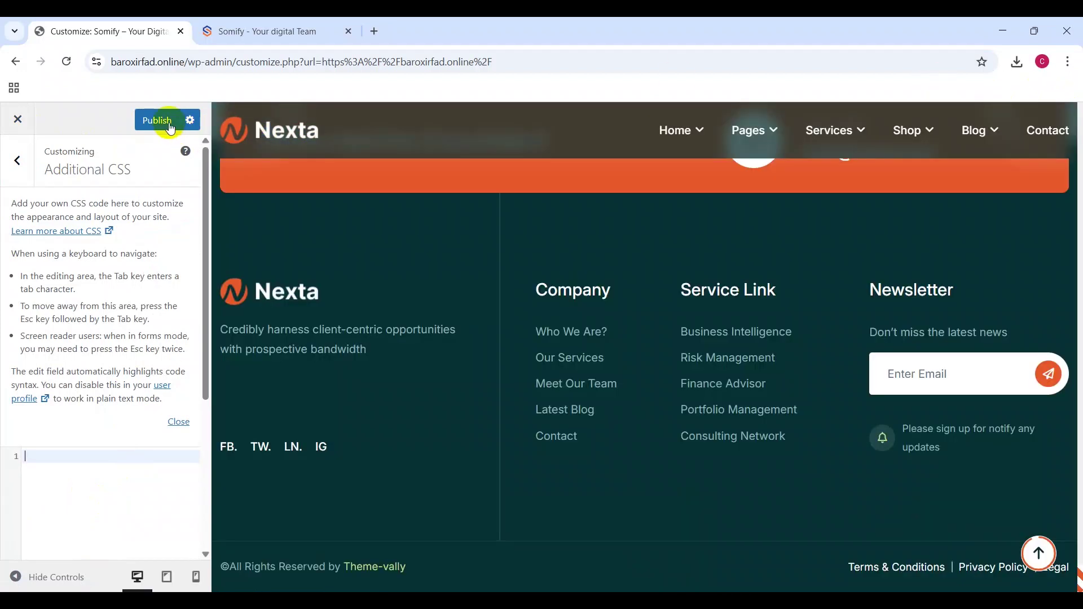
# Step: Load the Somify homepage, baroxirfad.online, in a new browser tab
pyautogui.click(374, 29)
pyautogui.write('ba')
pyautogui.press('Return')
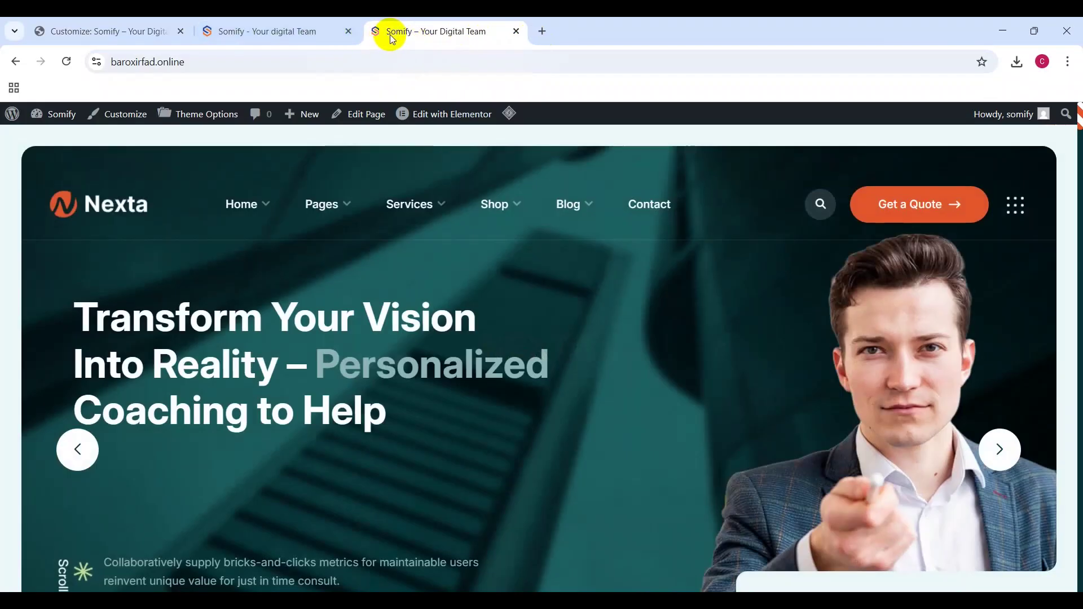
# Step: Show the Nexta Theme Options Preloader section, with the pre-loader enabled and loading text 'NEXTA'
pyautogui.click(467, 209)
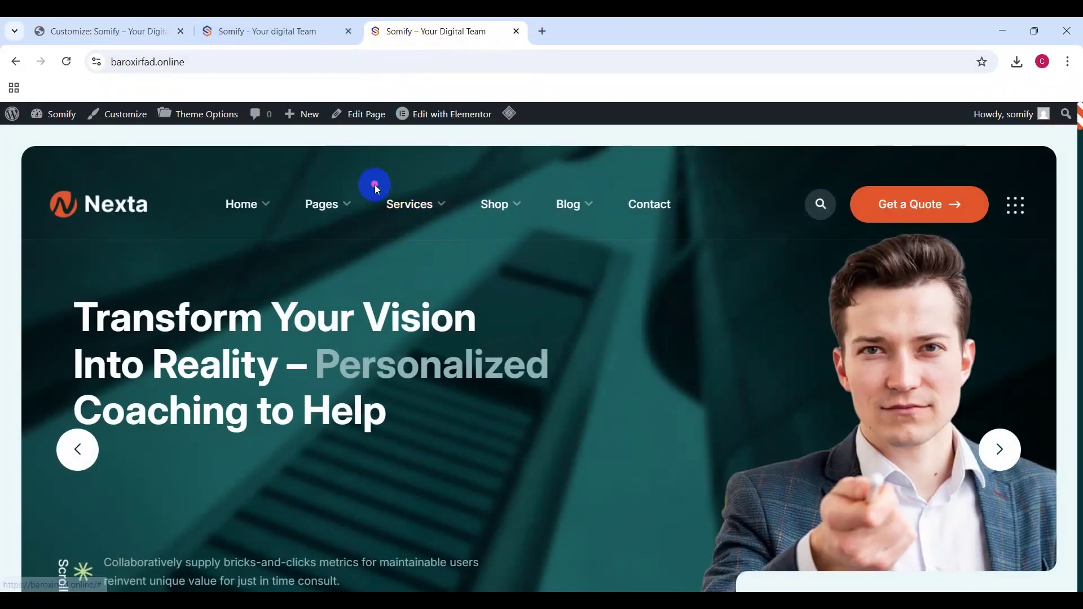
pyautogui.click(212, 117)
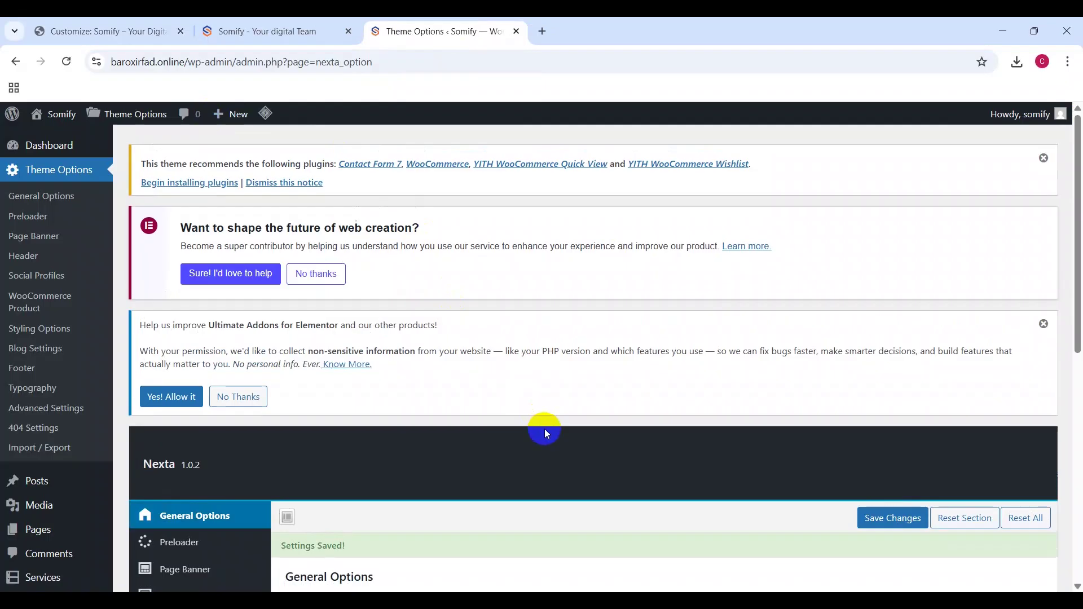
pyautogui.scroll(-4, 544, 429)
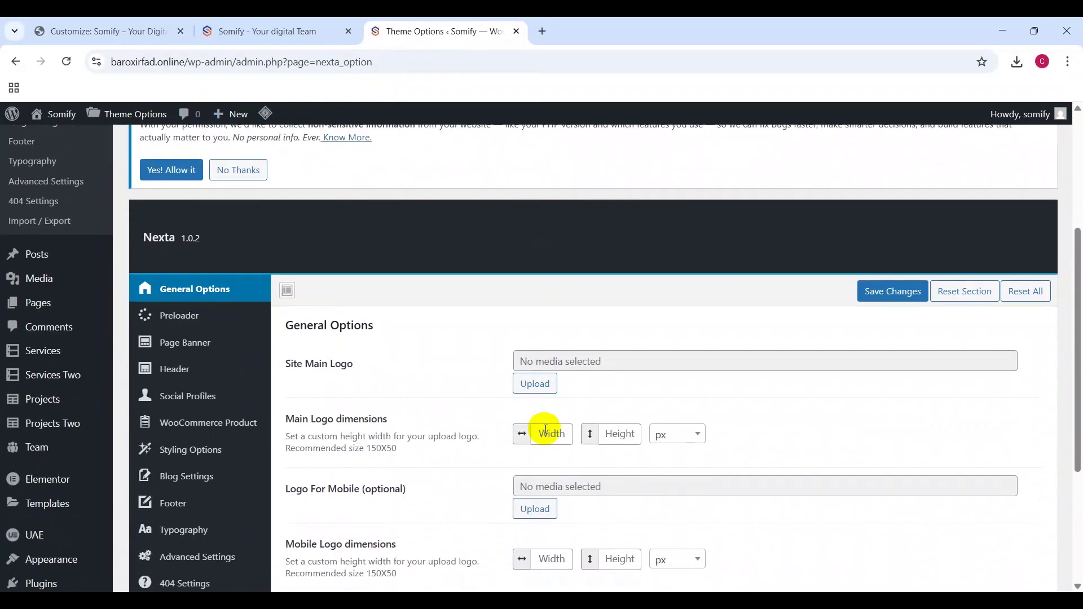
pyautogui.scroll(-4, 442, 417)
pyautogui.scroll(8, 440, 411)
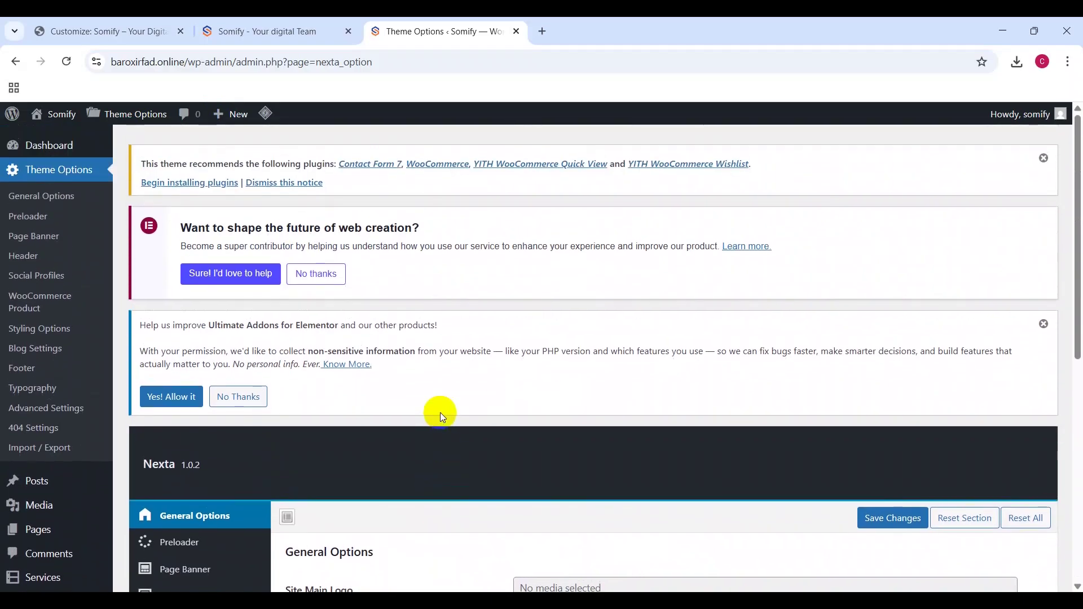
pyautogui.scroll(-4, 440, 411)
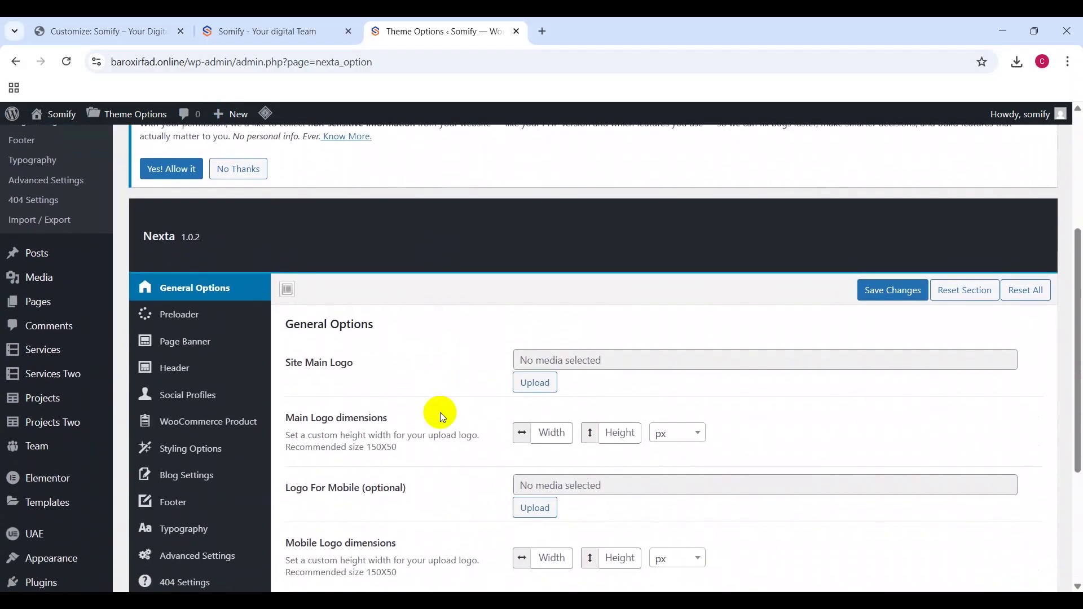
pyautogui.scroll(4, 440, 412)
pyautogui.click(41, 174)
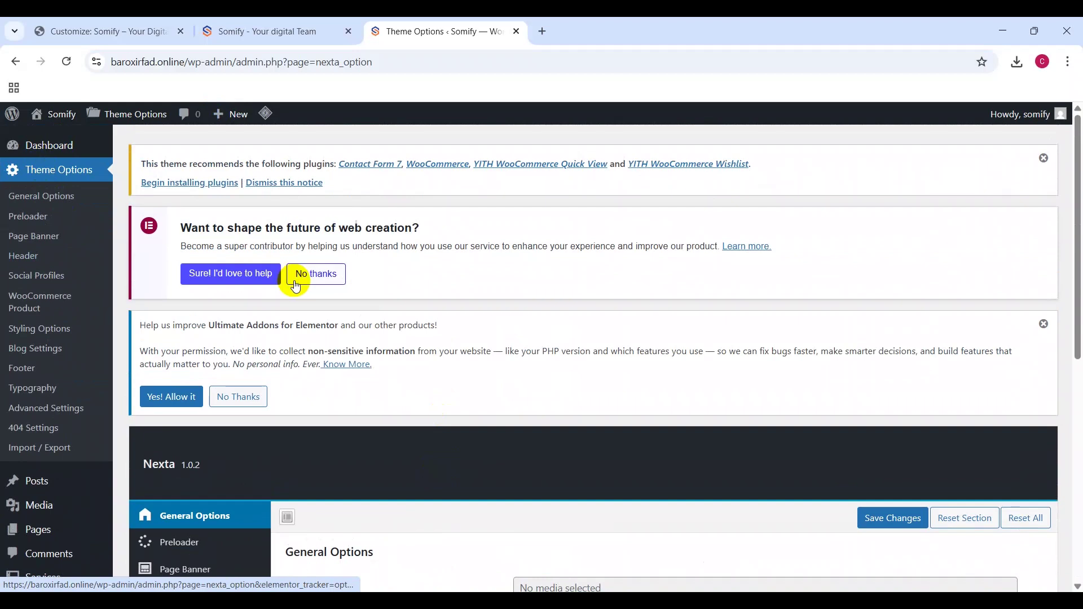
pyautogui.scroll(-1, 421, 326)
pyautogui.scroll(-10, 420, 326)
pyautogui.click(222, 195)
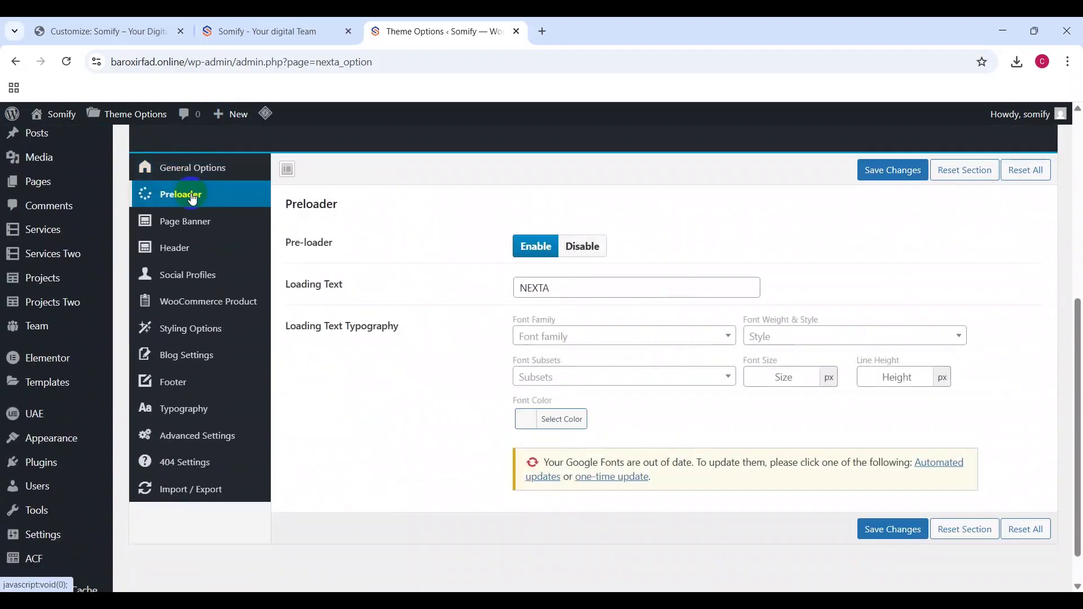
# Step: Open the Somify site in another browser tab from the address suggestions
pyautogui.click(539, 31)
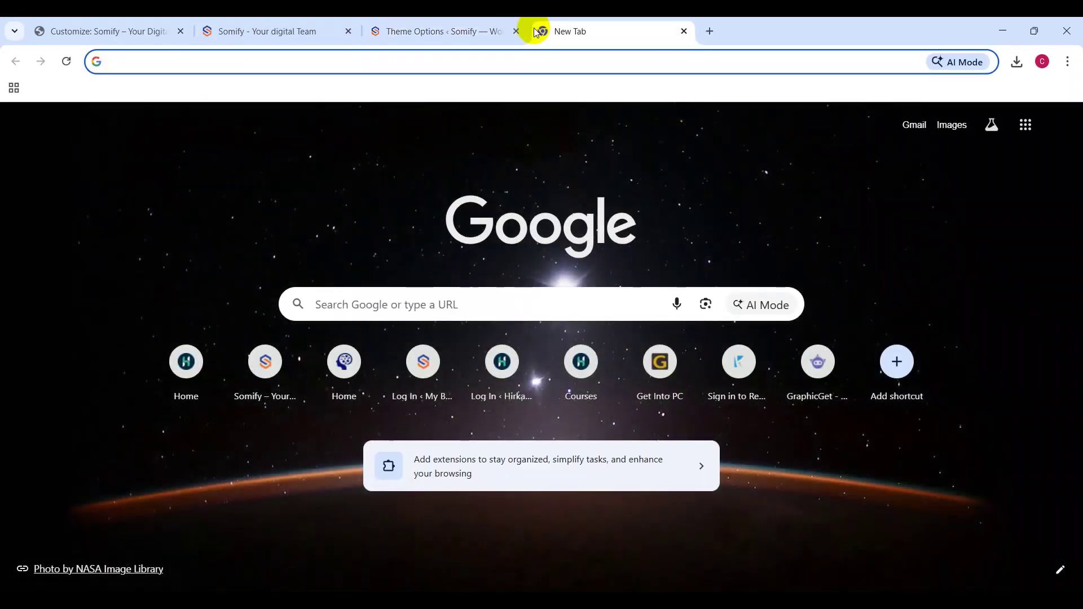
pyautogui.write('ba')
pyautogui.click(244, 114)
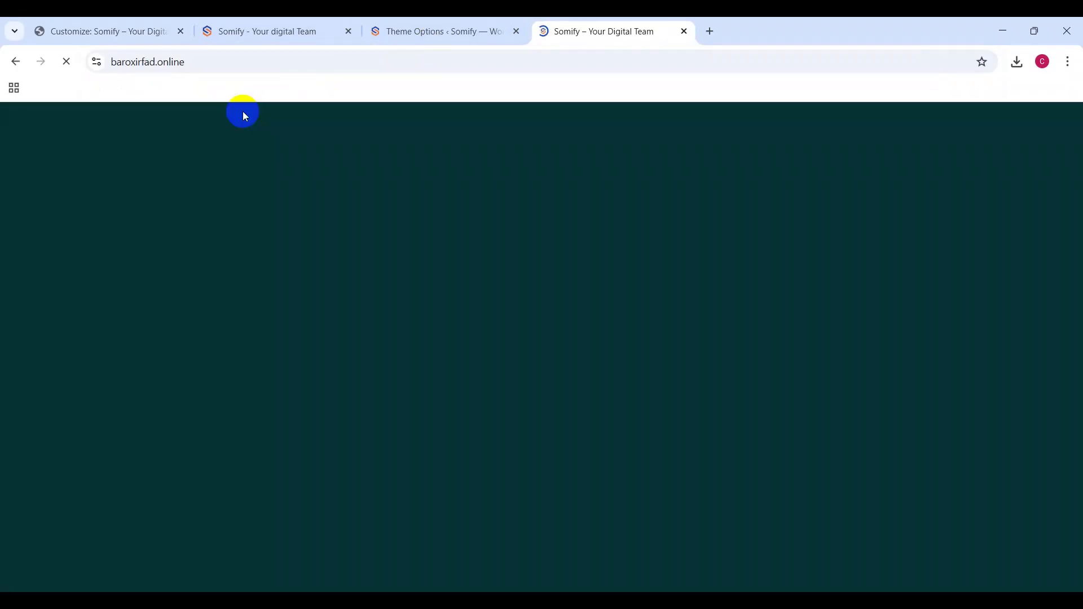
# Step: Toggle the pre-loader off and back on and change its loading text to 'Somify'
pyautogui.click(458, 29)
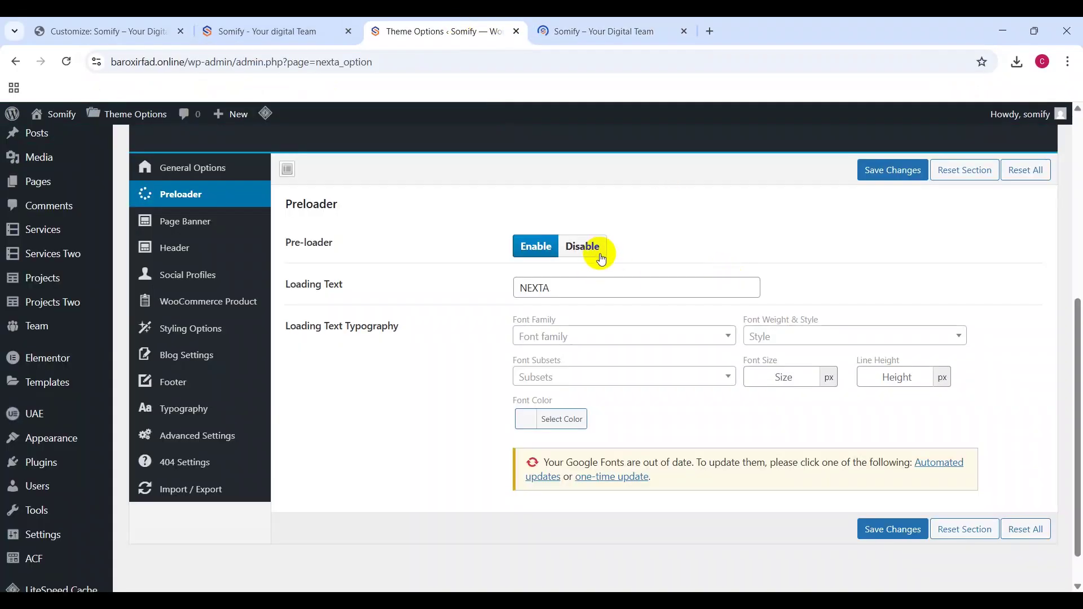
pyautogui.click(583, 252)
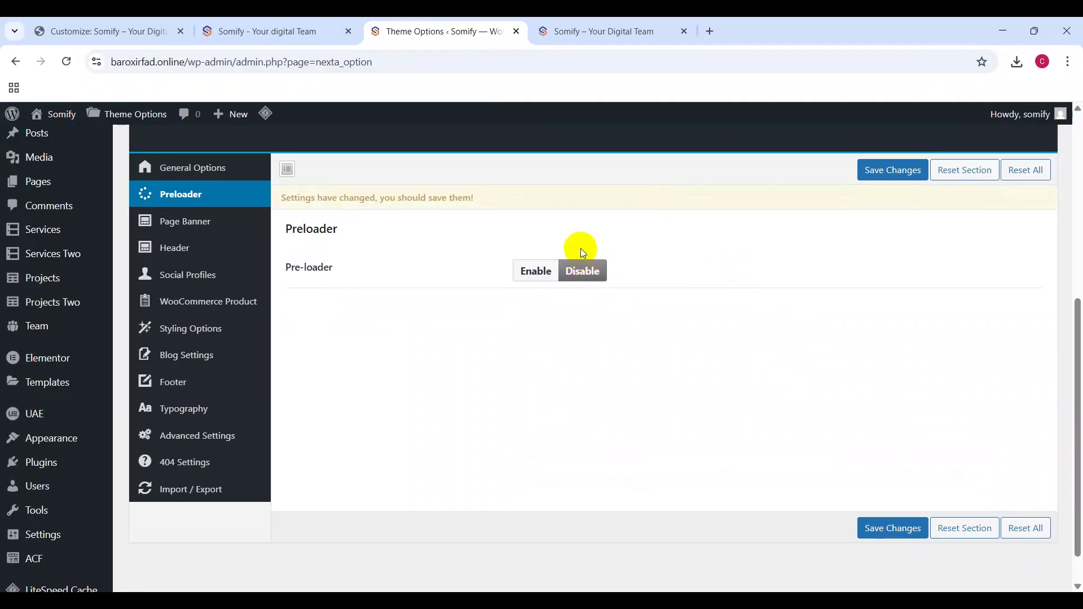
pyautogui.click(532, 273)
pyautogui.click(603, 314)
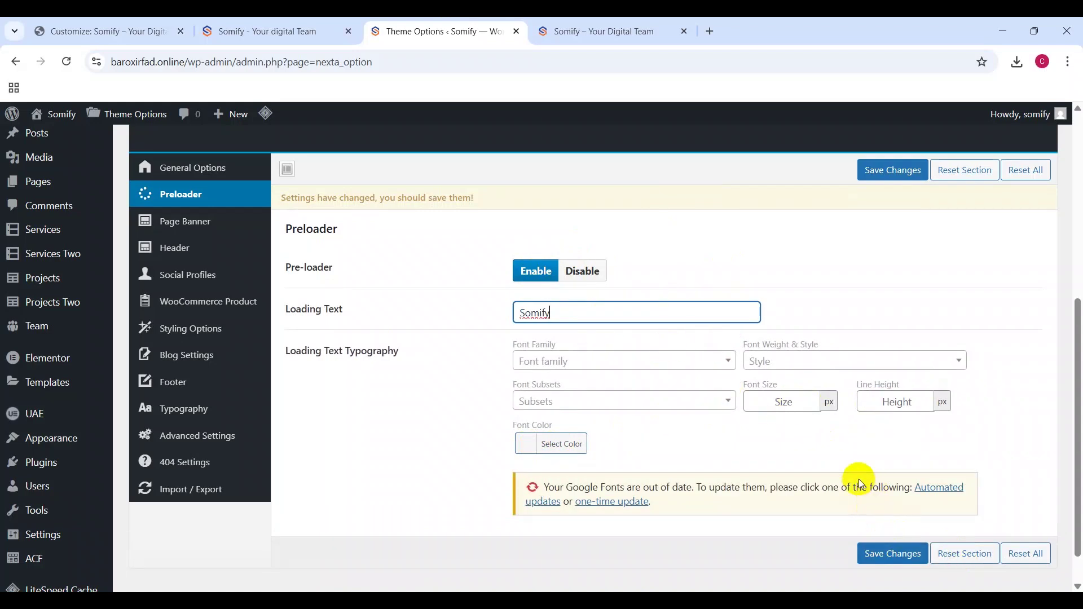
pyautogui.click(639, 488)
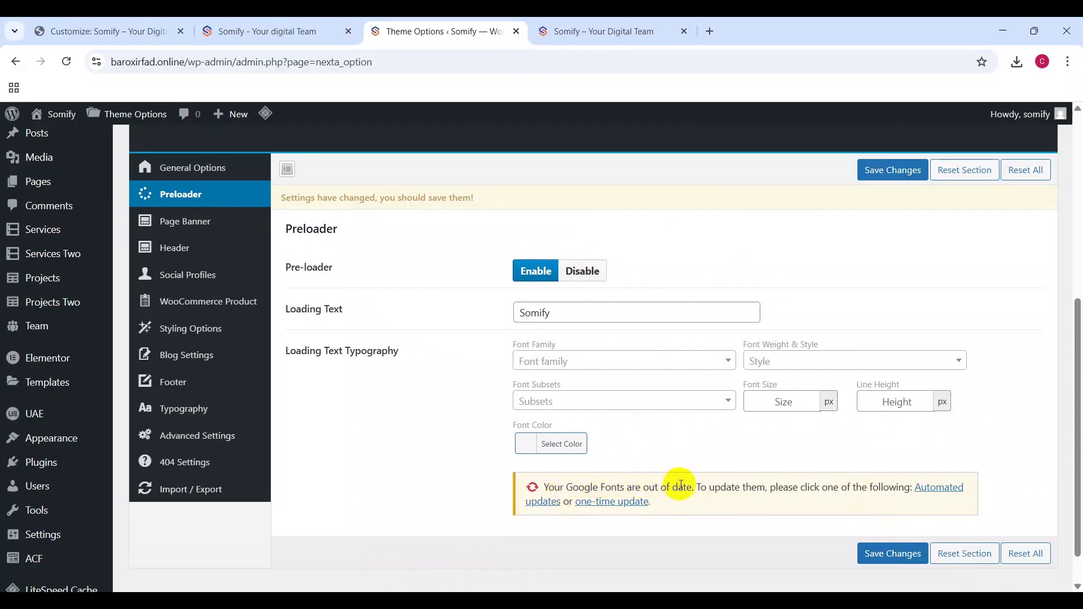
# Step: Run the automated Google Fonts update and show the Page Banner options
pyautogui.moveTo(666, 488); pyautogui.dragTo(721, 489)
pyautogui.click(725, 489)
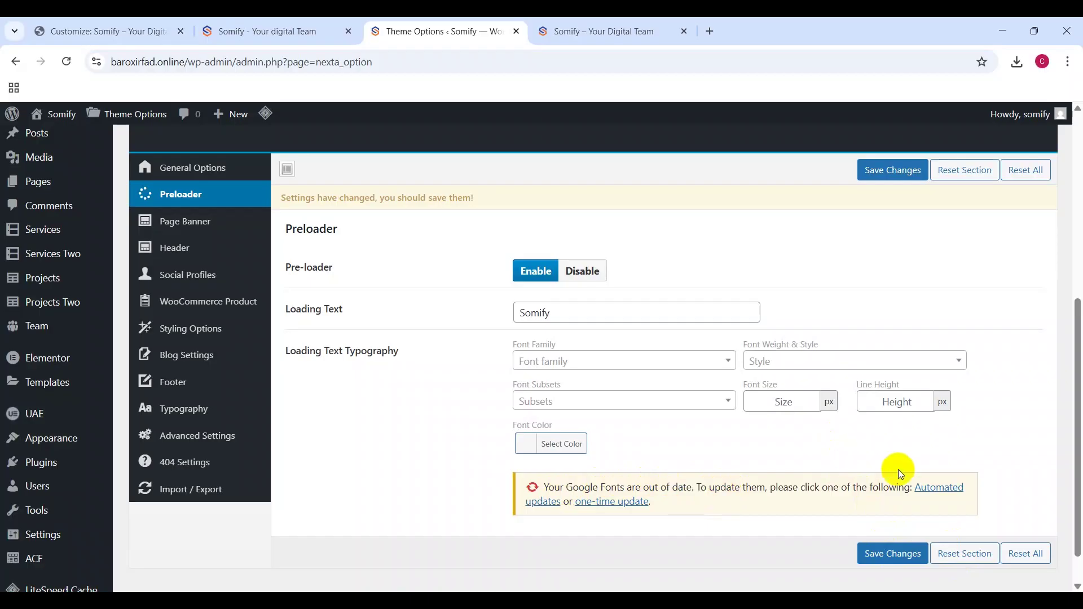
pyautogui.click(940, 489)
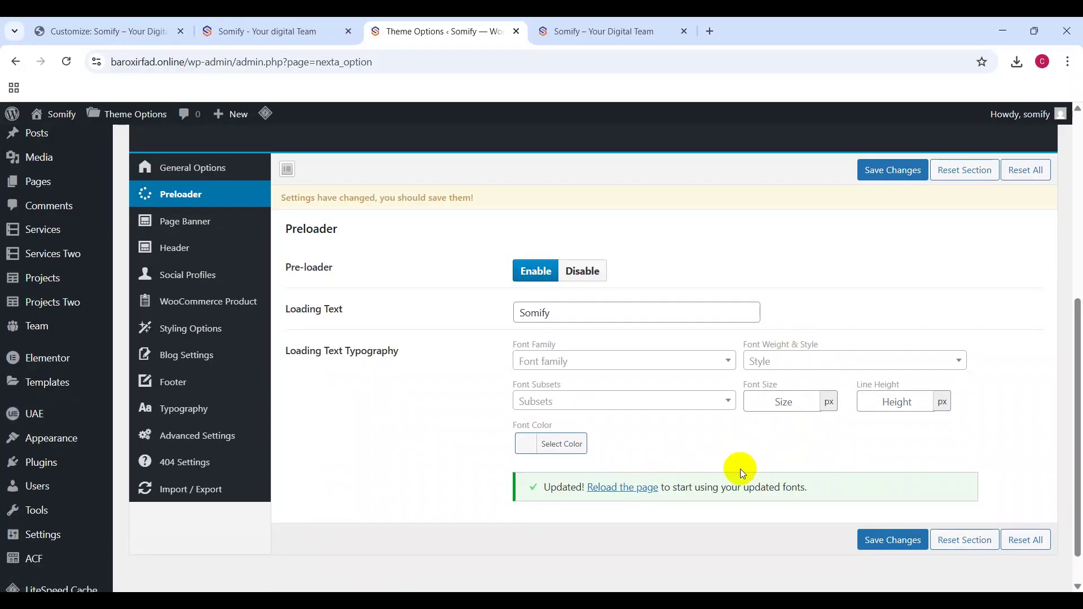
pyautogui.click(210, 236)
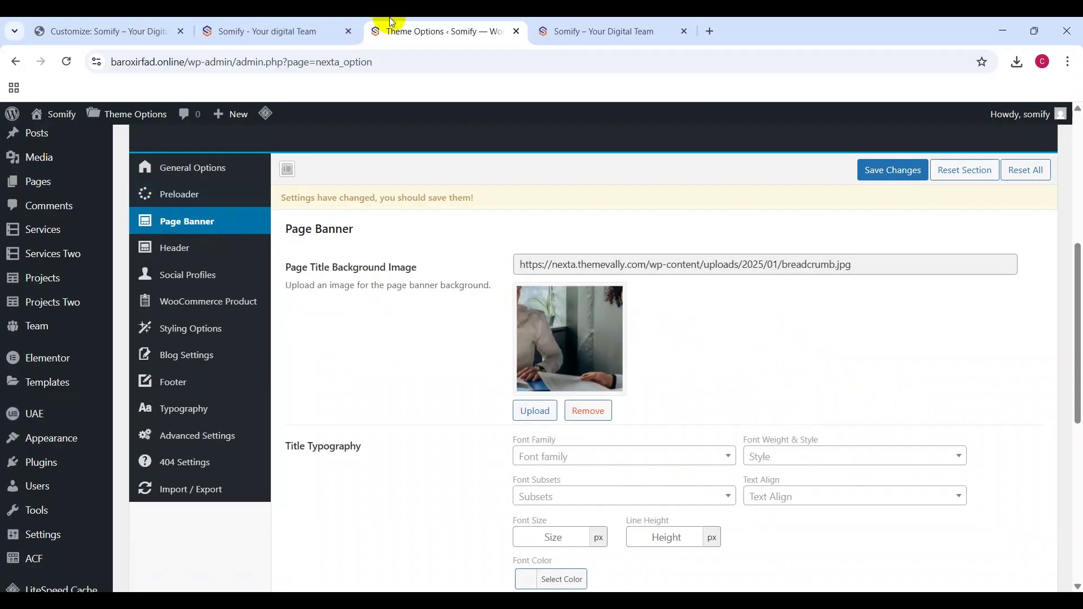
# Step: On the live site, open the About Us page from the Pages menu
pyautogui.click(581, 22)
pyautogui.scroll(-3, 455, 376)
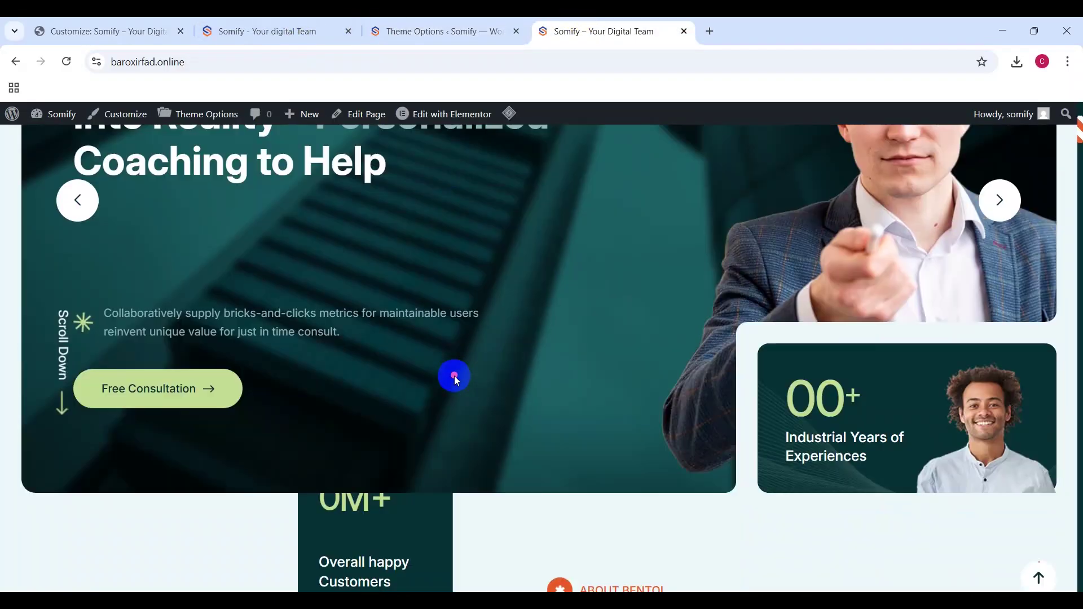
pyautogui.scroll(-10, 455, 376)
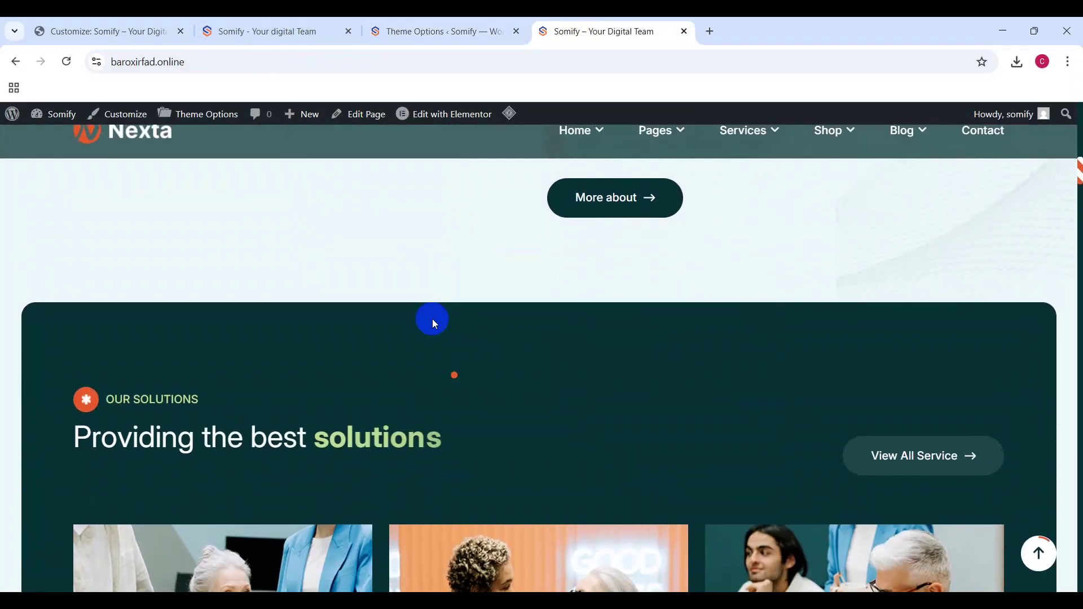
pyautogui.scroll(10, 432, 319)
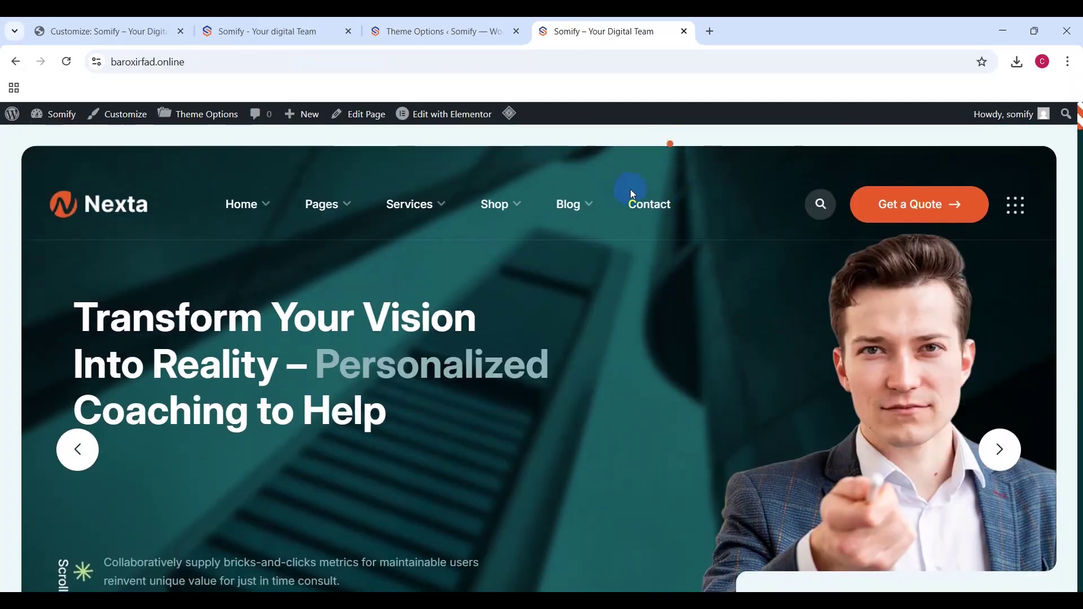
pyautogui.moveTo(332, 209)
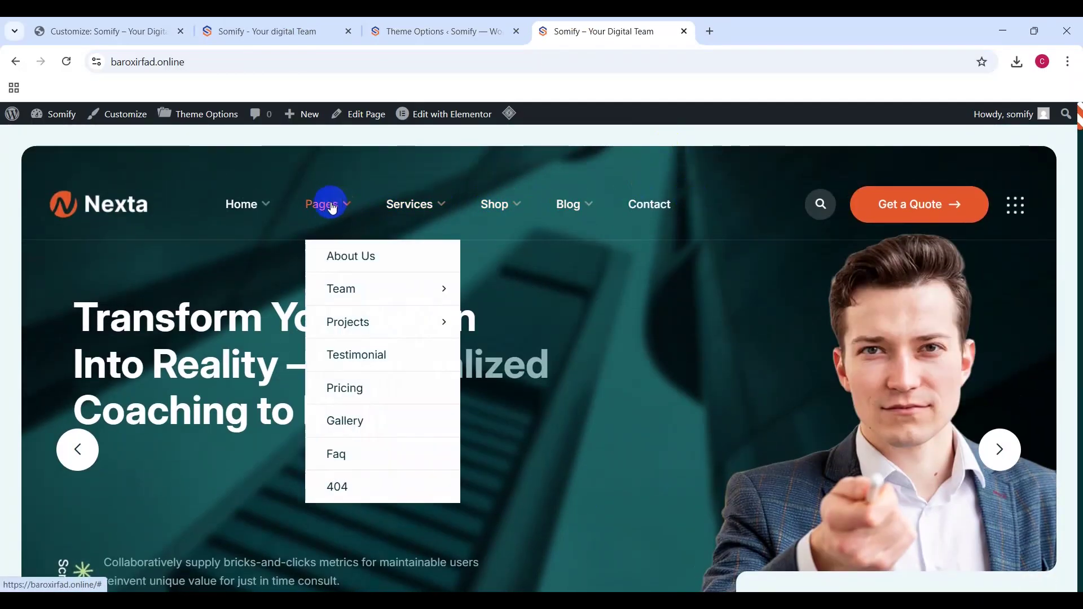
pyautogui.click(357, 263)
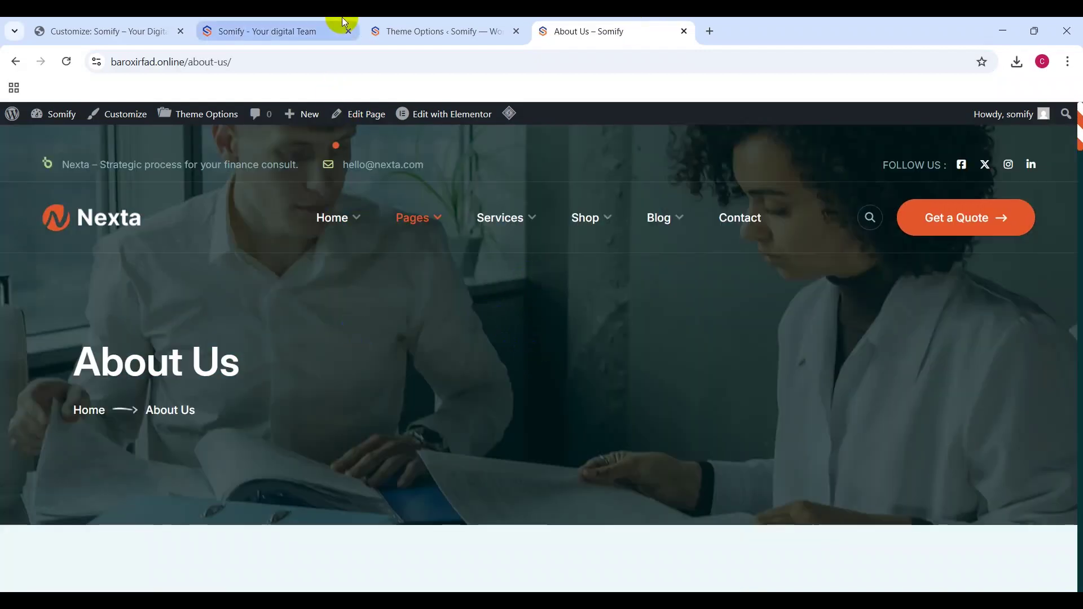
# Step: Upload cover-01-scaled.png as the Page Banner background image and save the theme options
pyautogui.click(161, 22)
pyautogui.click(403, 22)
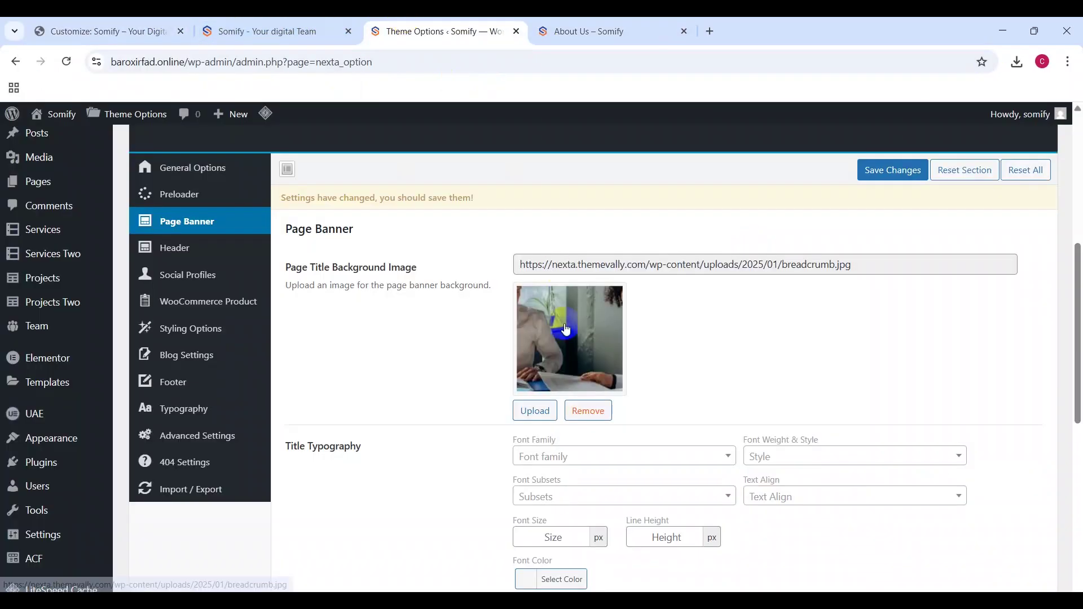
pyautogui.click(539, 410)
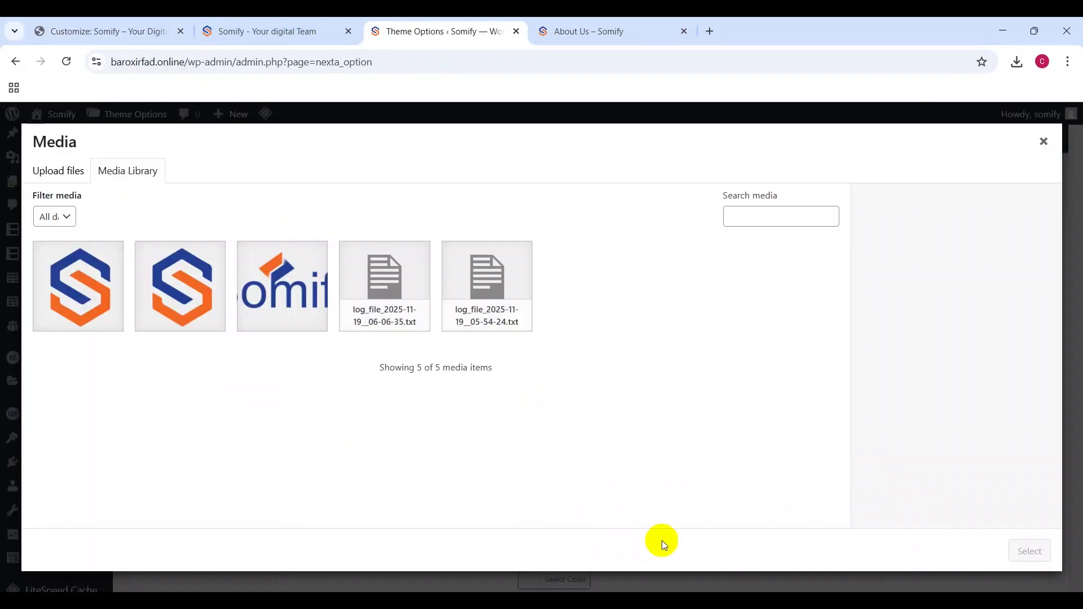
pyautogui.click(52, 170)
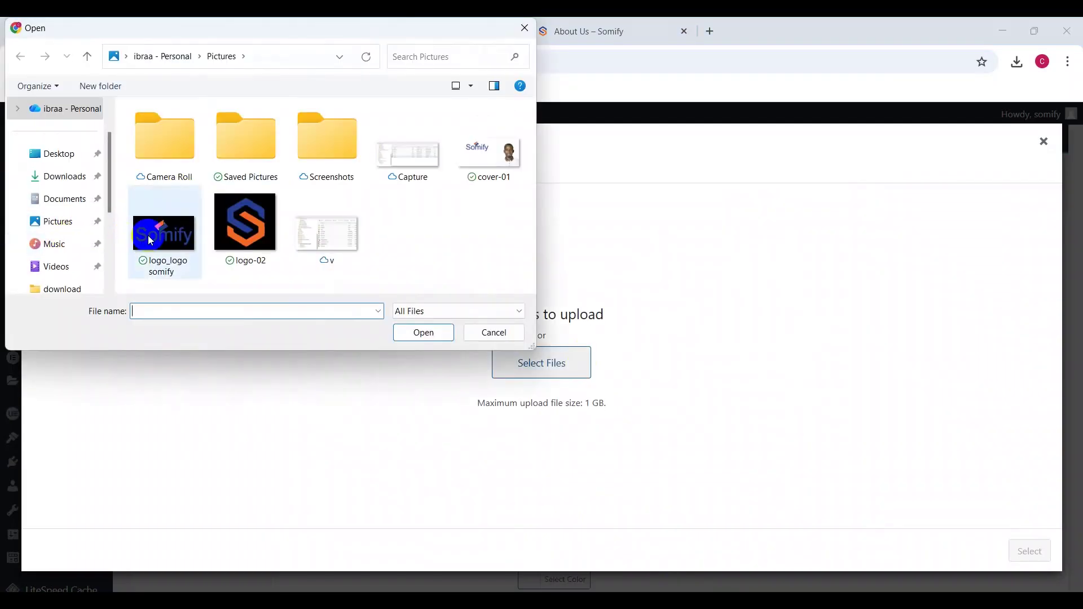
pyautogui.doubleClick(484, 161)
pyautogui.click(1014, 546)
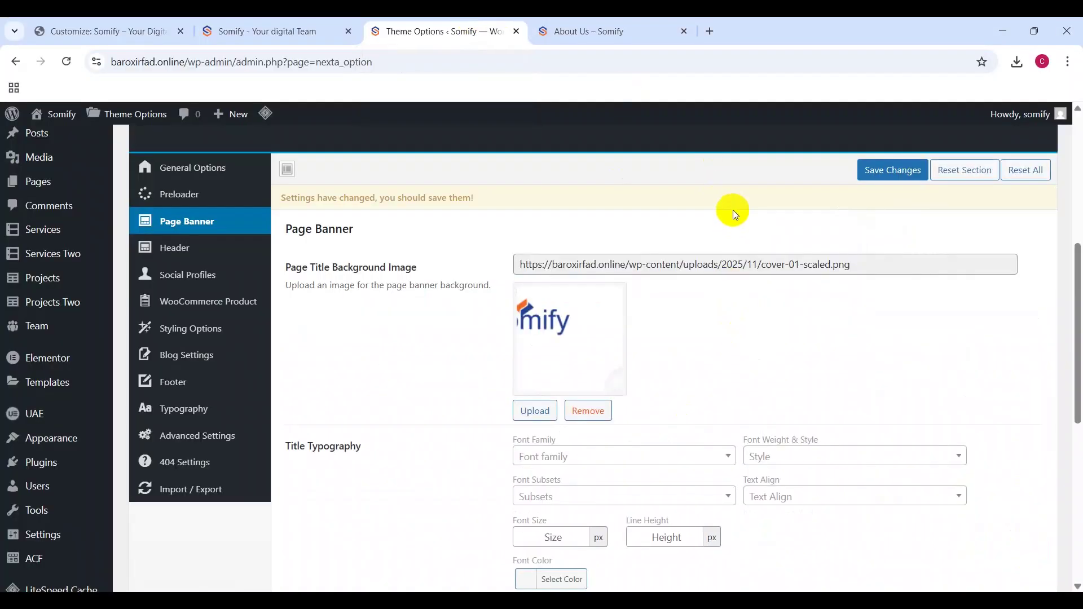
pyautogui.click(880, 170)
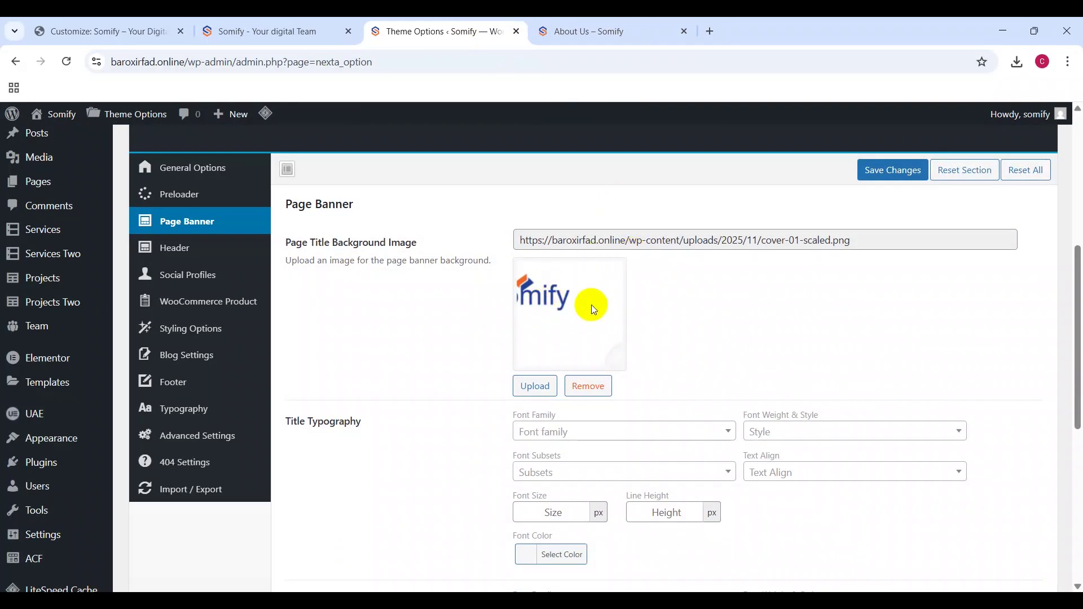
# Step: Show the Nexta Header options, which defer to Elementor Header & Footer Builder
pyautogui.scroll(-7, 612, 348)
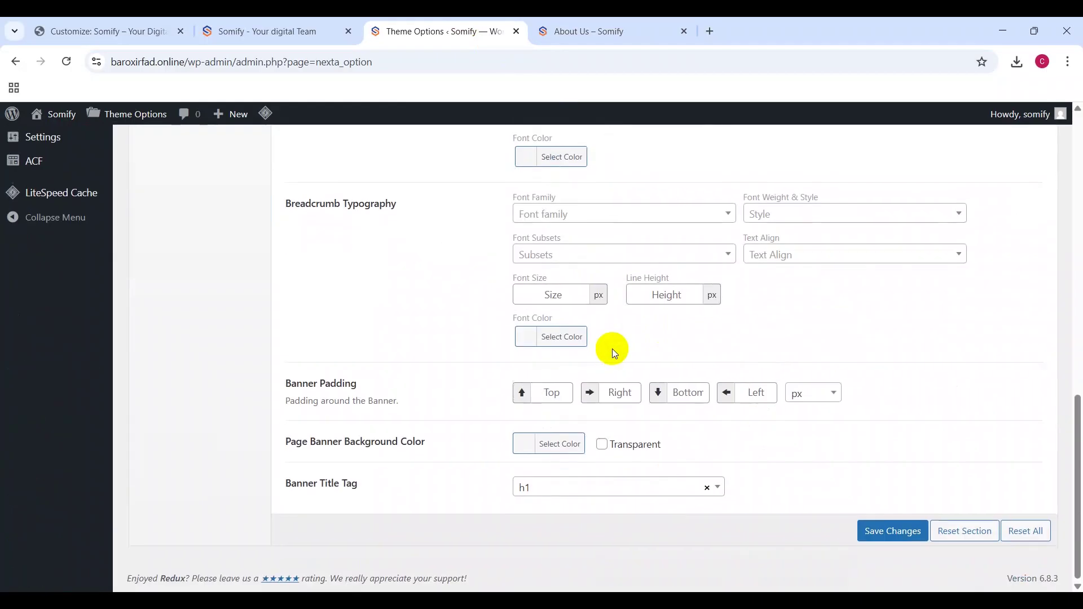
pyautogui.scroll(13, 612, 349)
pyautogui.scroll(-4, 370, 419)
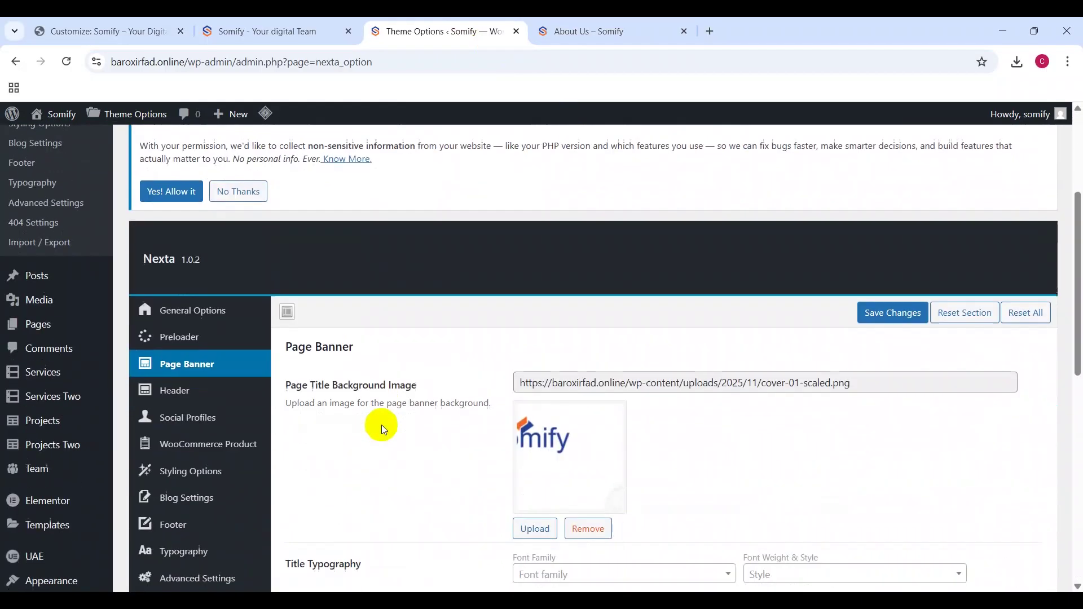
pyautogui.click(244, 390)
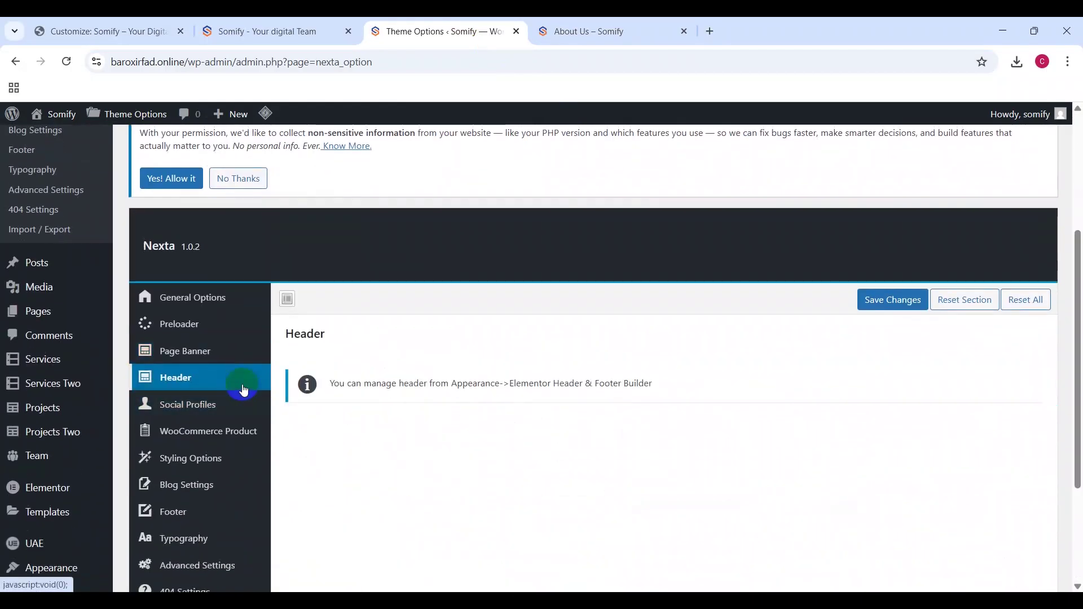
pyautogui.scroll(-3, 243, 387)
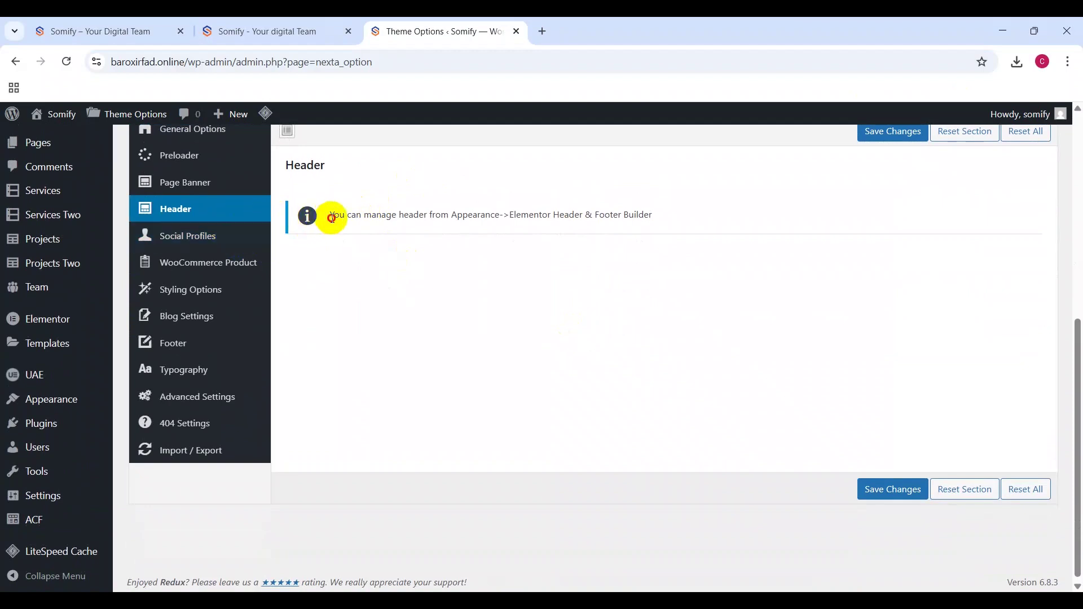
pyautogui.moveTo(330, 216); pyautogui.dragTo(442, 217)
pyautogui.click(441, 216)
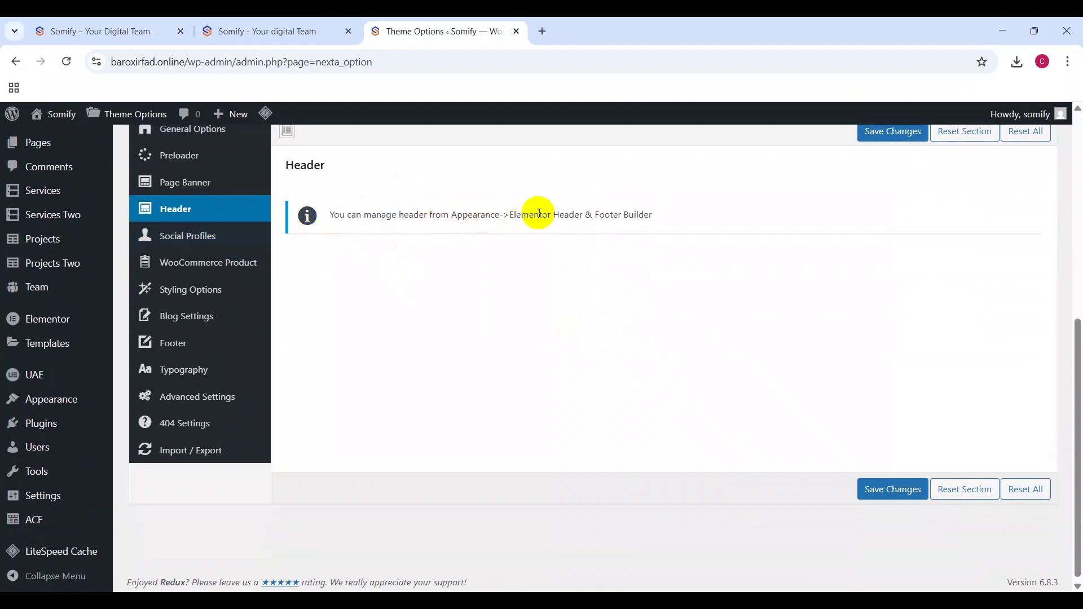
# Step: Open Elementor Header & Footer Builder in a new tab and close the old site preview tab
pyautogui.click(96, 388)
pyautogui.moveTo(62, 406)
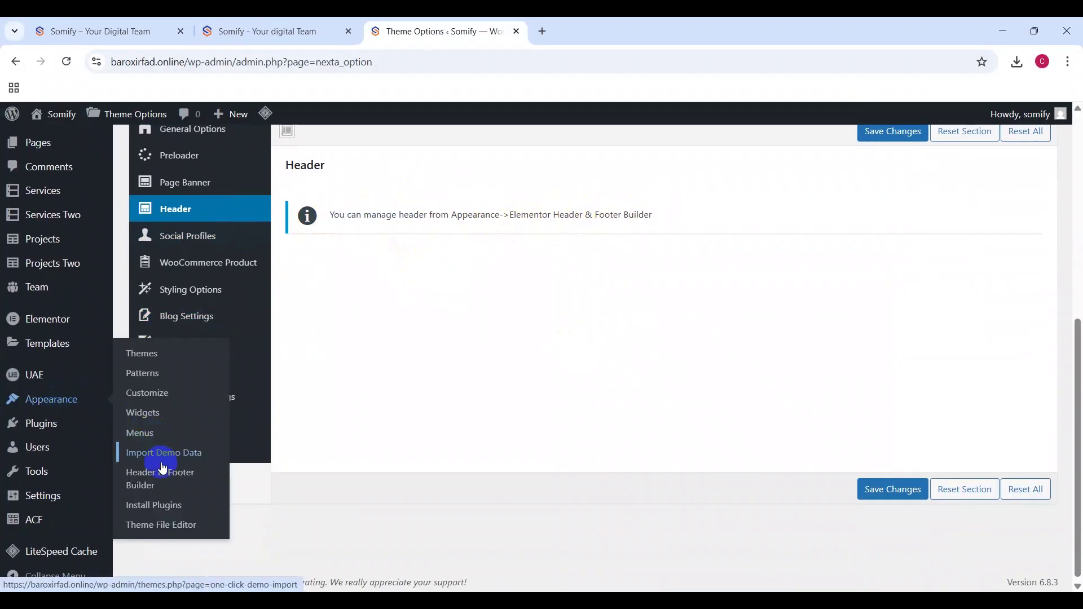
pyautogui.rightClick(145, 488)
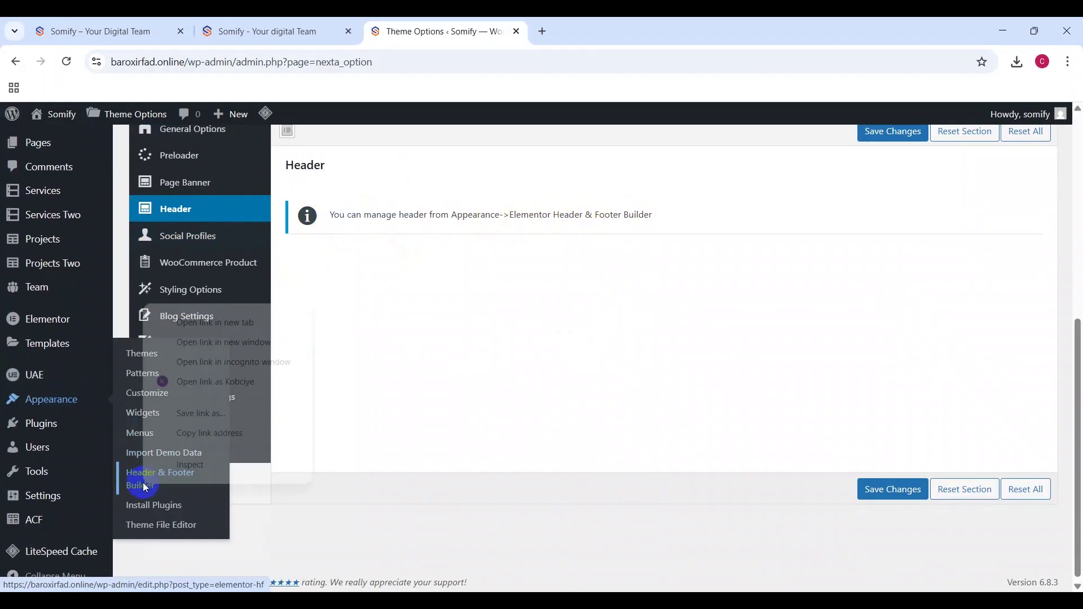
pyautogui.click(238, 322)
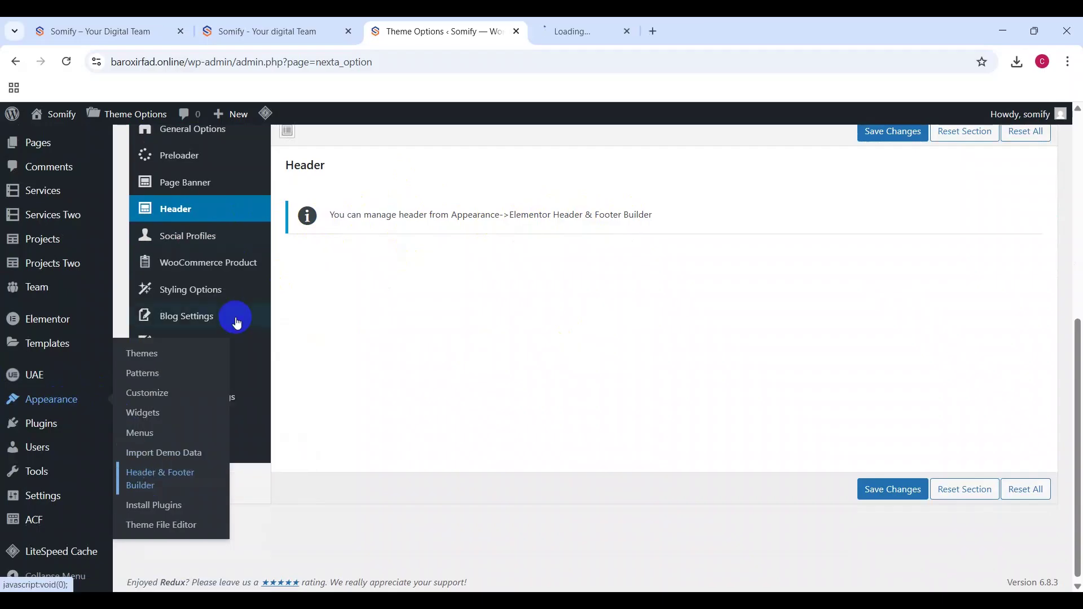
pyautogui.click(180, 33)
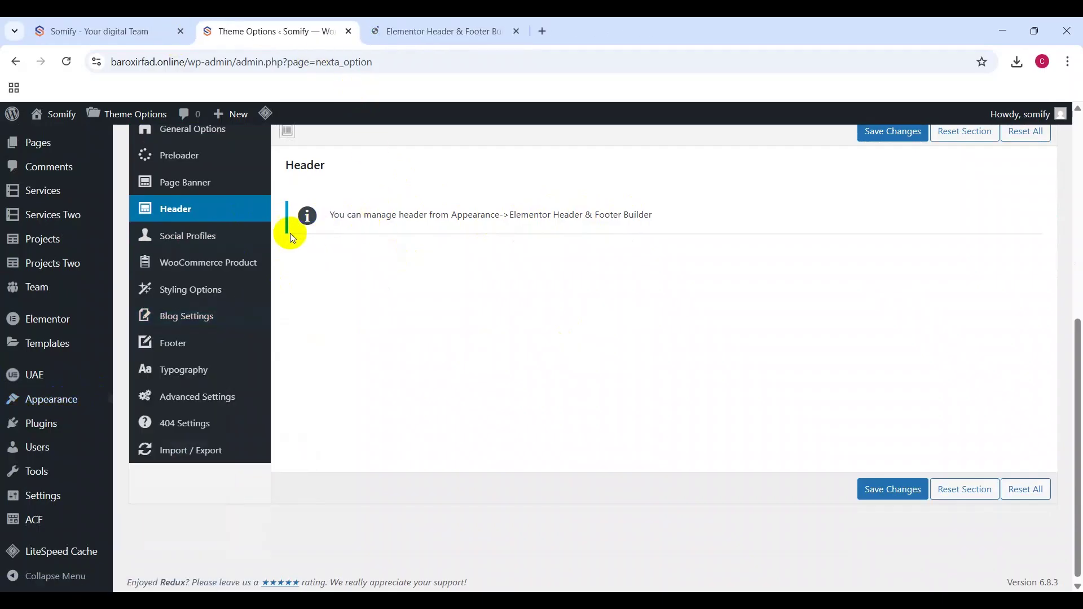
# Step: Show the Social Profiles link fields in the theme options
pyautogui.click(210, 244)
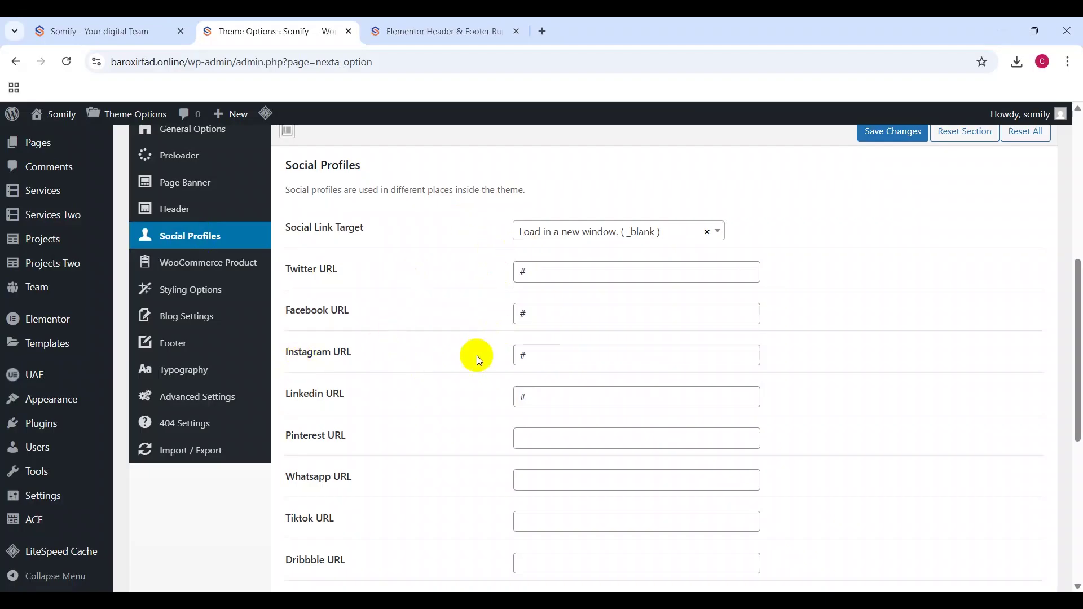
pyautogui.scroll(-5, 478, 359)
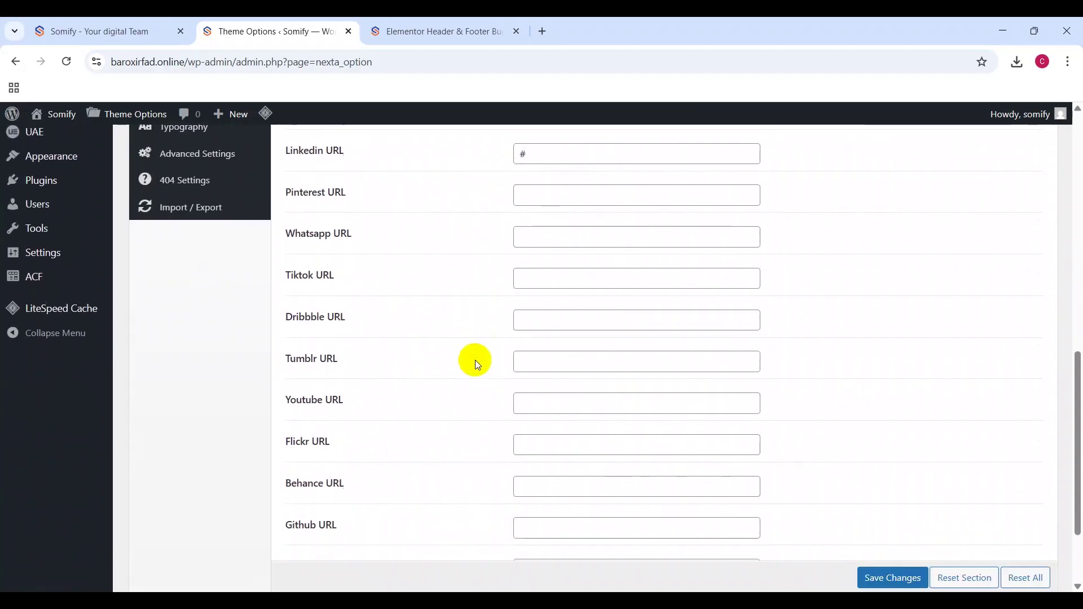
pyautogui.scroll(-2, 475, 359)
pyautogui.scroll(4, 475, 360)
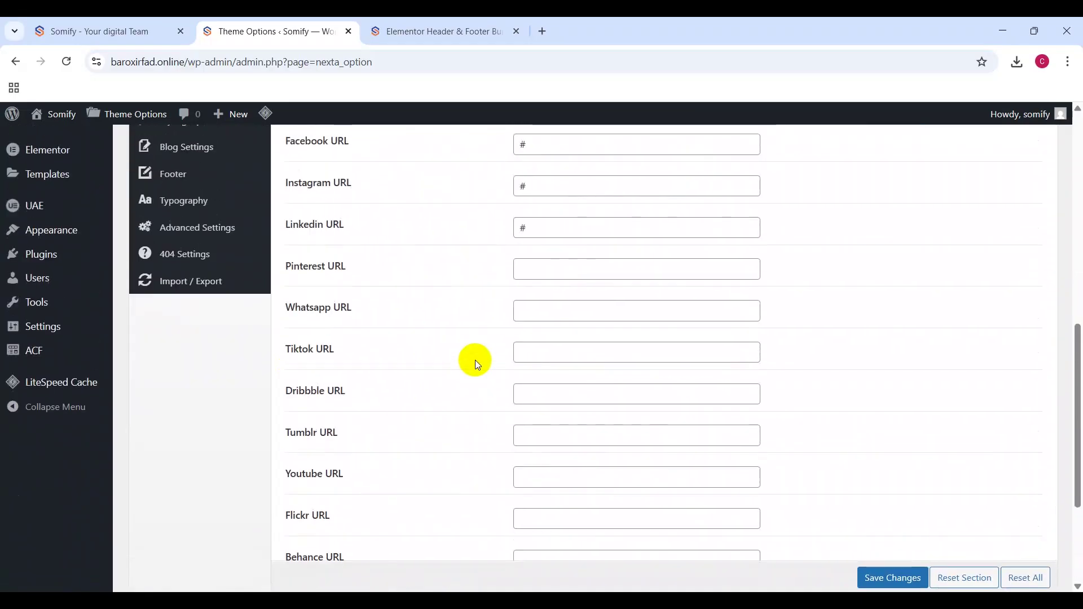
pyautogui.scroll(-1, 475, 360)
pyautogui.scroll(5, 475, 359)
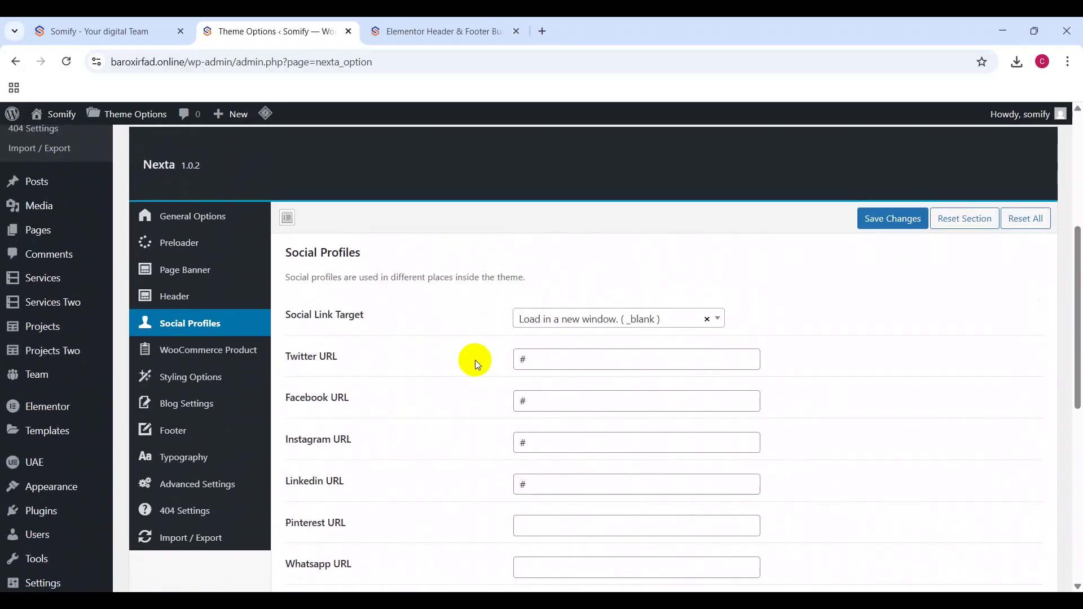
pyautogui.scroll(-1, 475, 360)
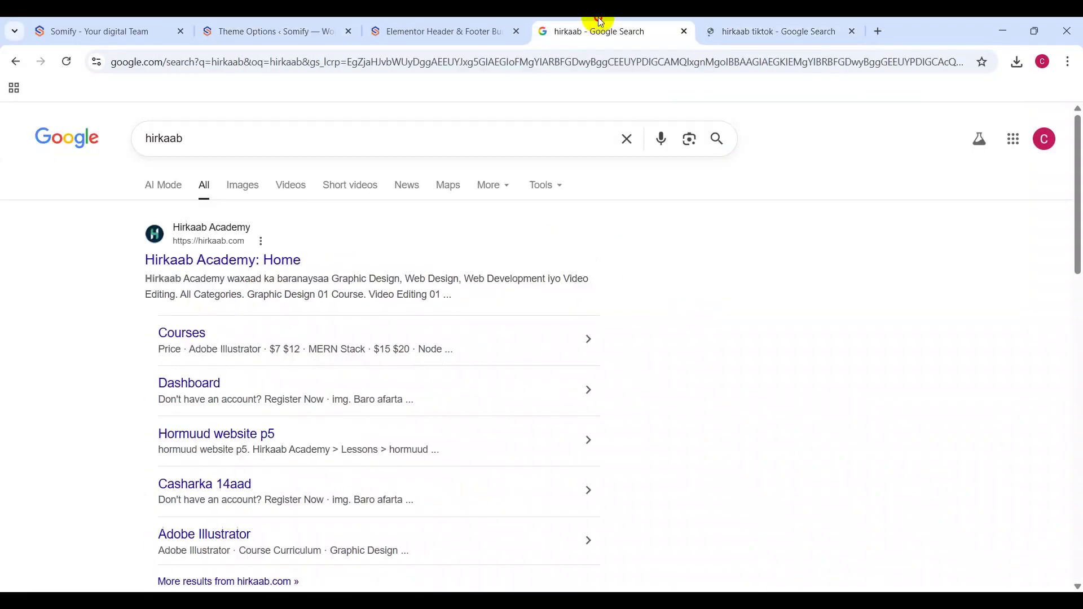
pyautogui.scroll(-5, 397, 235)
# Step: Copy the academy's YouTube channel address and paste it into the Youtube URL field
pyautogui.rightClick(395, 230)
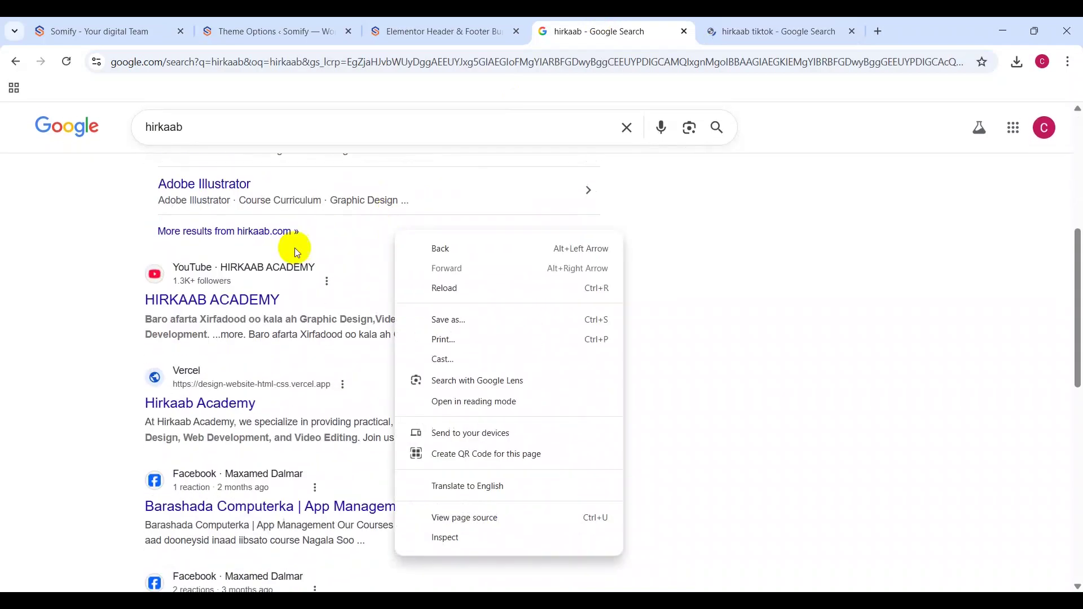
pyautogui.click(217, 303)
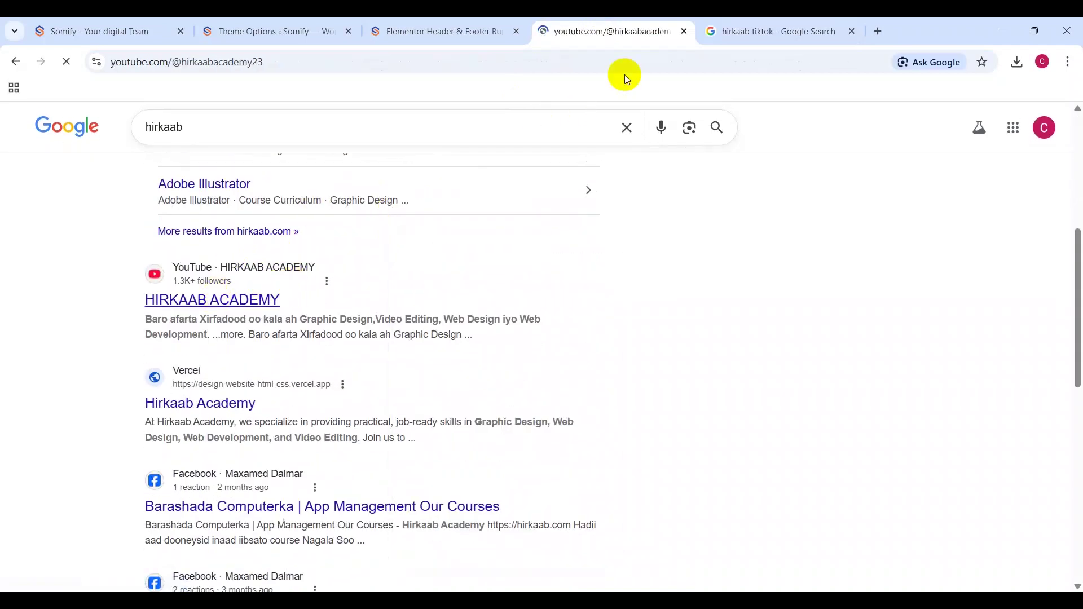
pyautogui.click(727, 22)
pyautogui.click(621, 24)
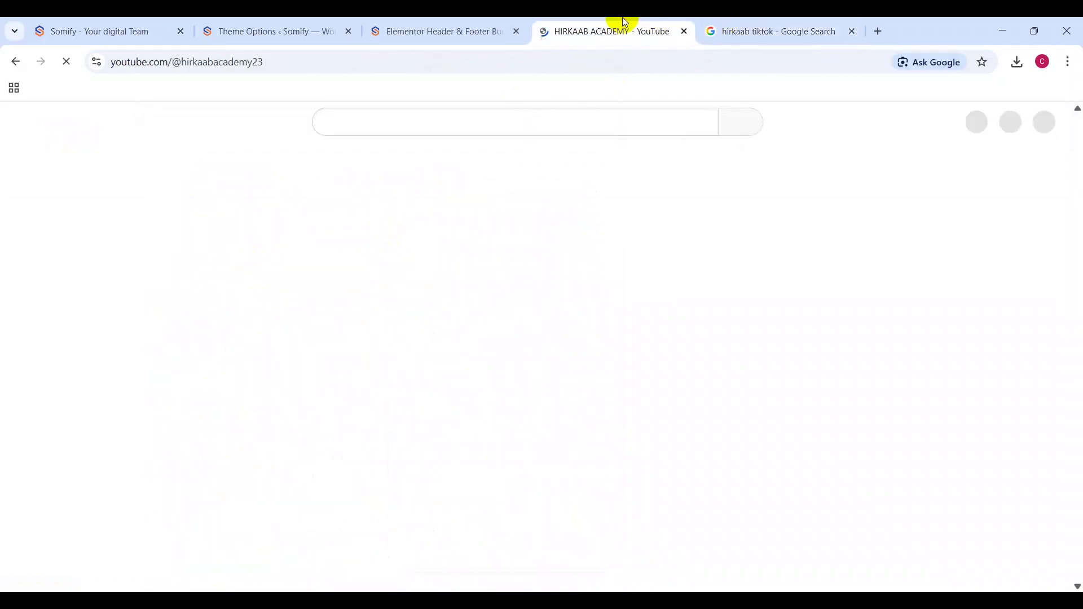
pyautogui.click(500, 65)
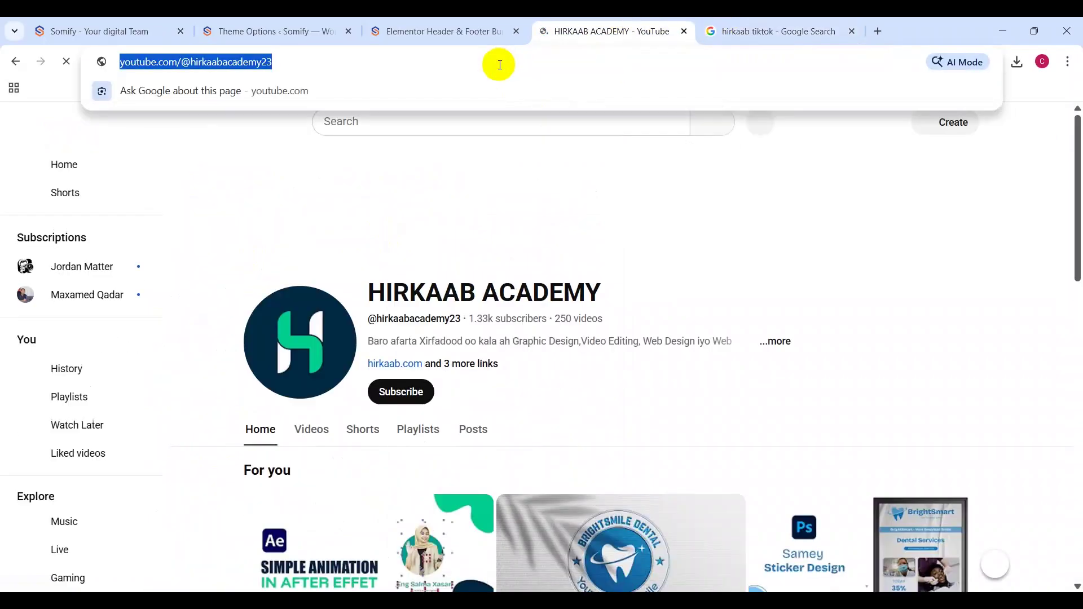
pyautogui.click(458, 19)
pyautogui.click(333, 23)
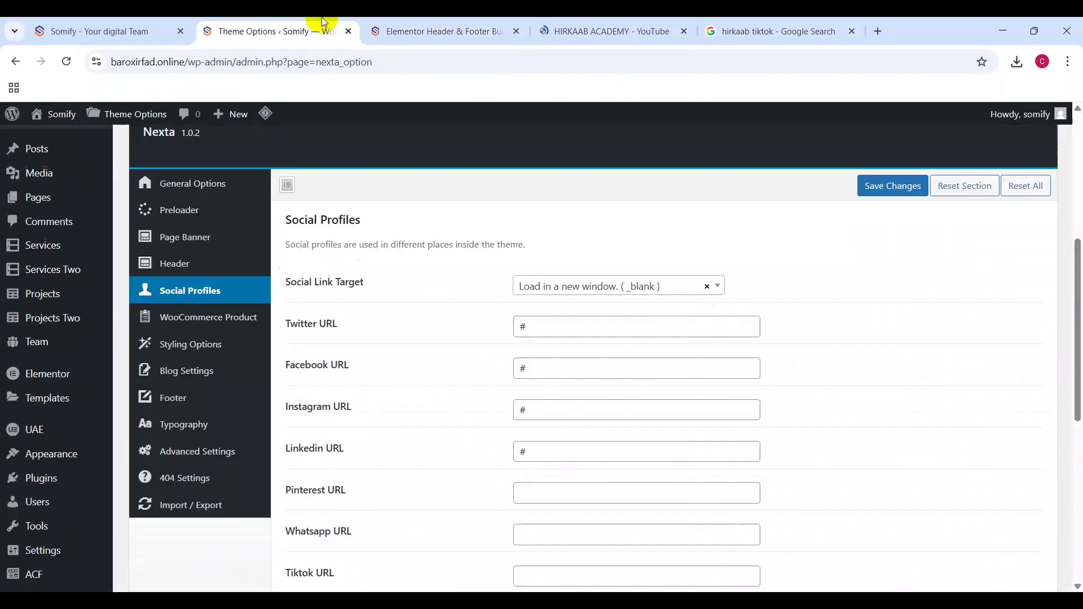
pyautogui.scroll(-5, 390, 440)
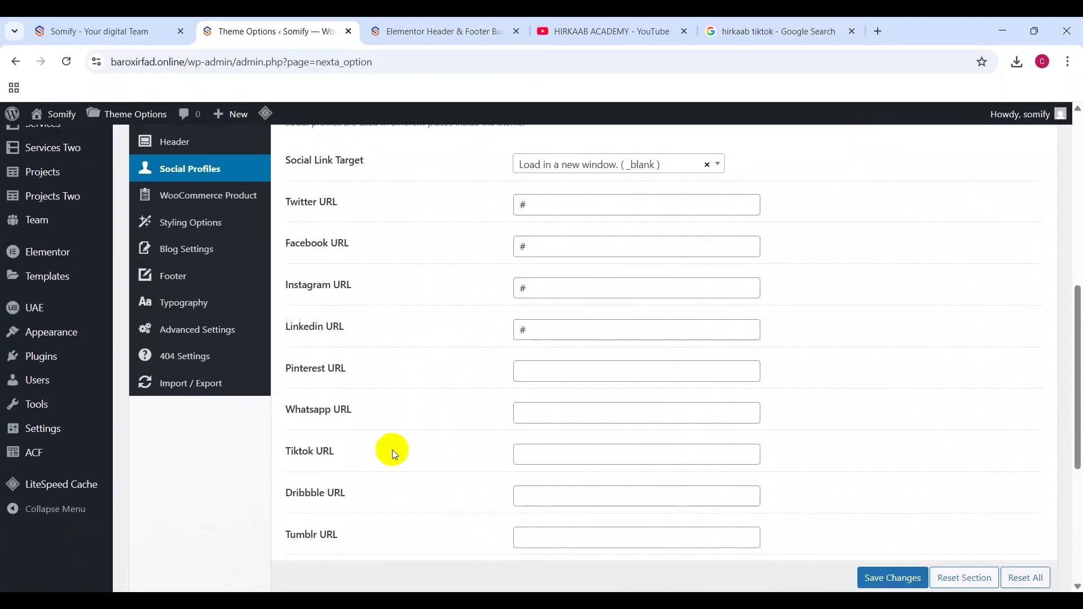
pyautogui.click(568, 377)
pyautogui.write('https://www.youtube.com/@hirkaabacademy27')
# Step: Copy the academy's TikTok profile address and paste it into the Tiktok URL field
pyautogui.scroll(5, 540, 225)
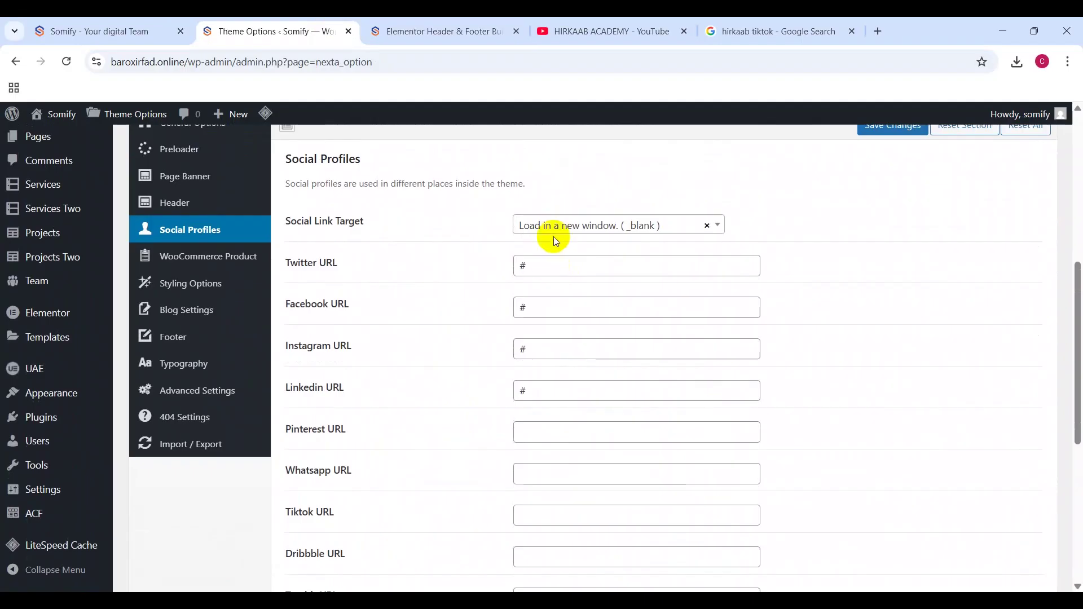
pyautogui.click(734, 31)
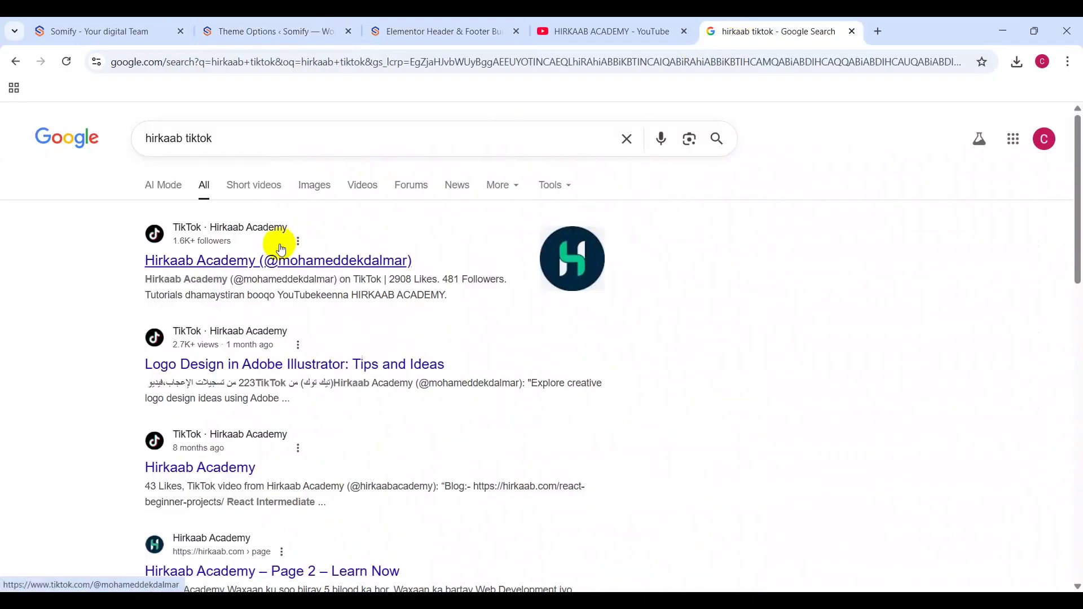
pyautogui.click(265, 261)
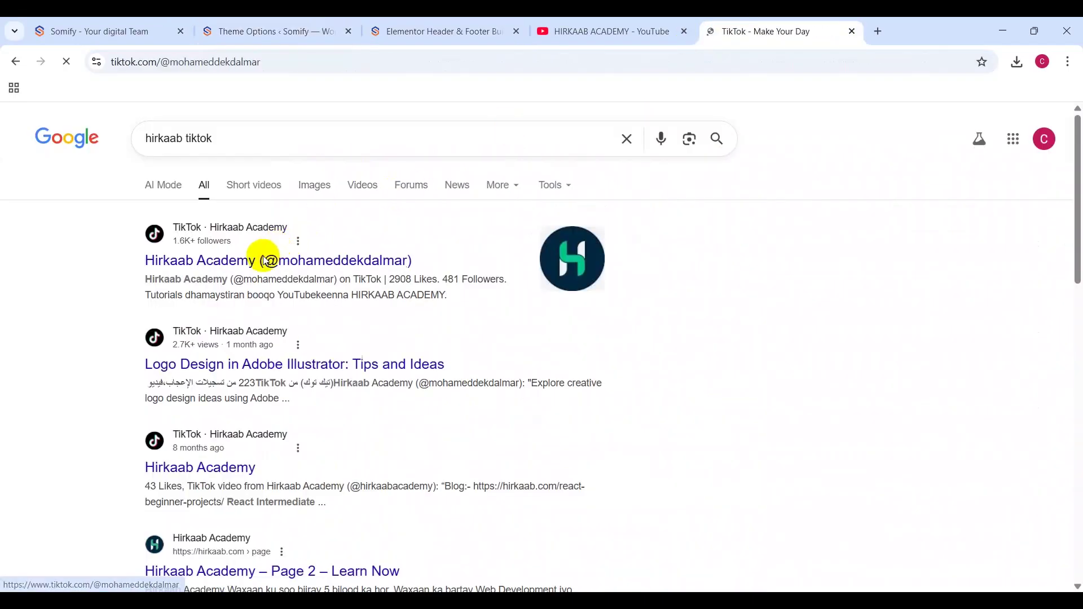
pyautogui.click(228, 68)
pyautogui.hotkey('ctrl', 'c')
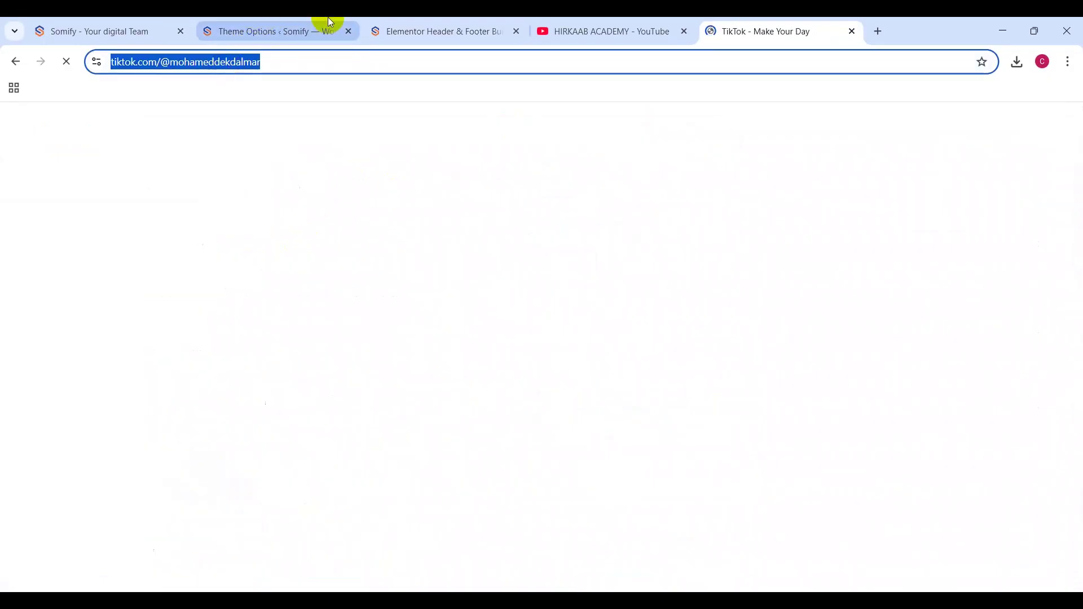
pyautogui.click(328, 22)
pyautogui.click(427, 21)
pyautogui.click(335, 21)
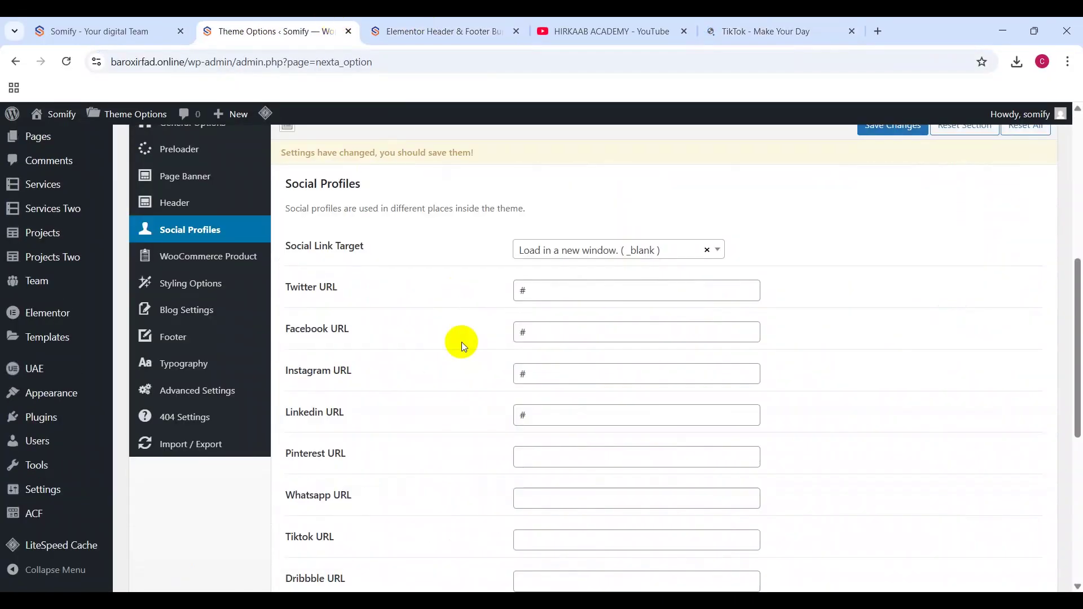
pyautogui.scroll(-3, 332, 472)
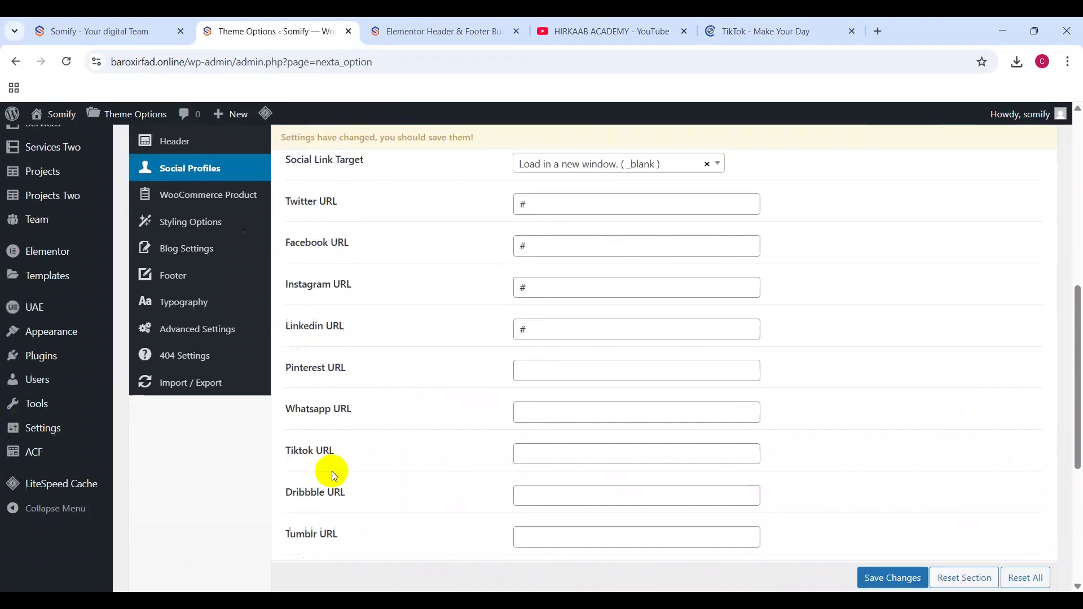
pyautogui.click(567, 376)
pyautogui.hotkey('ctrl', 'v')
pyautogui.scroll(4, 322, 271)
pyautogui.moveTo(298, 273); pyautogui.dragTo(317, 274)
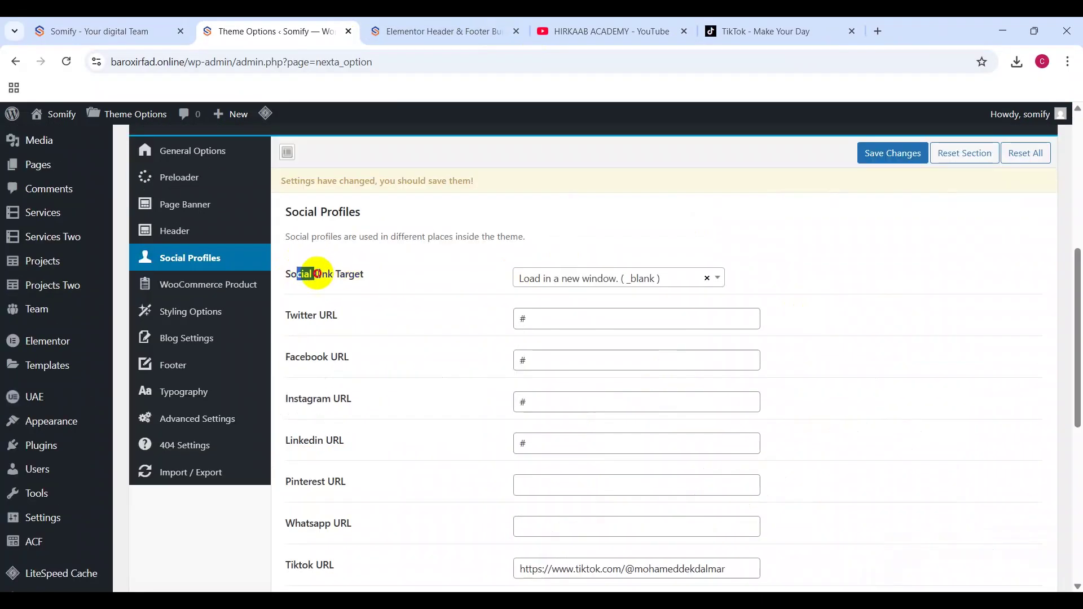
pyautogui.click(338, 274)
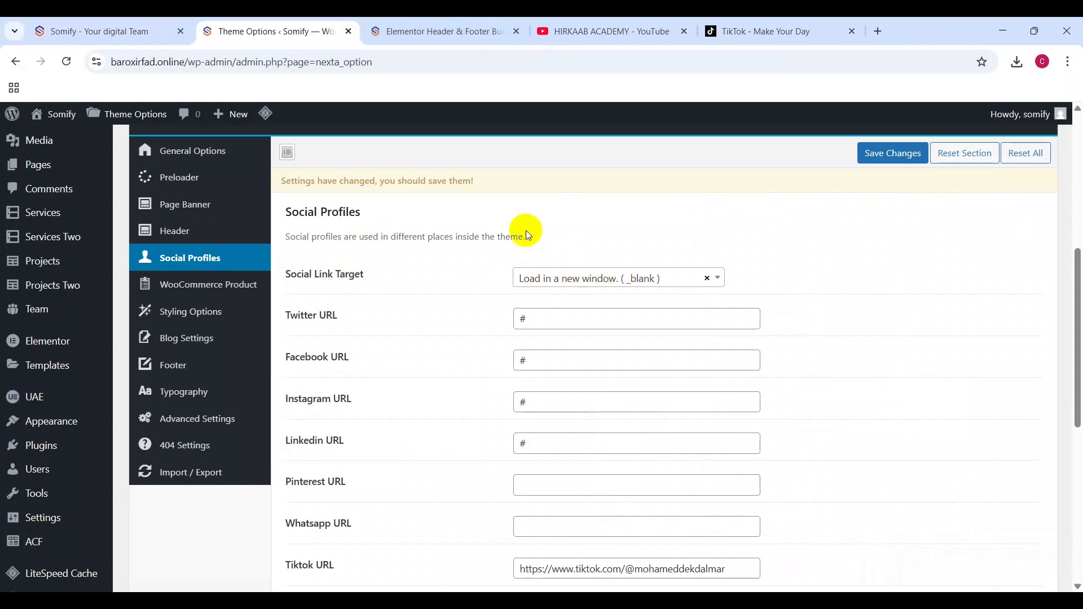
pyautogui.click(213, 294)
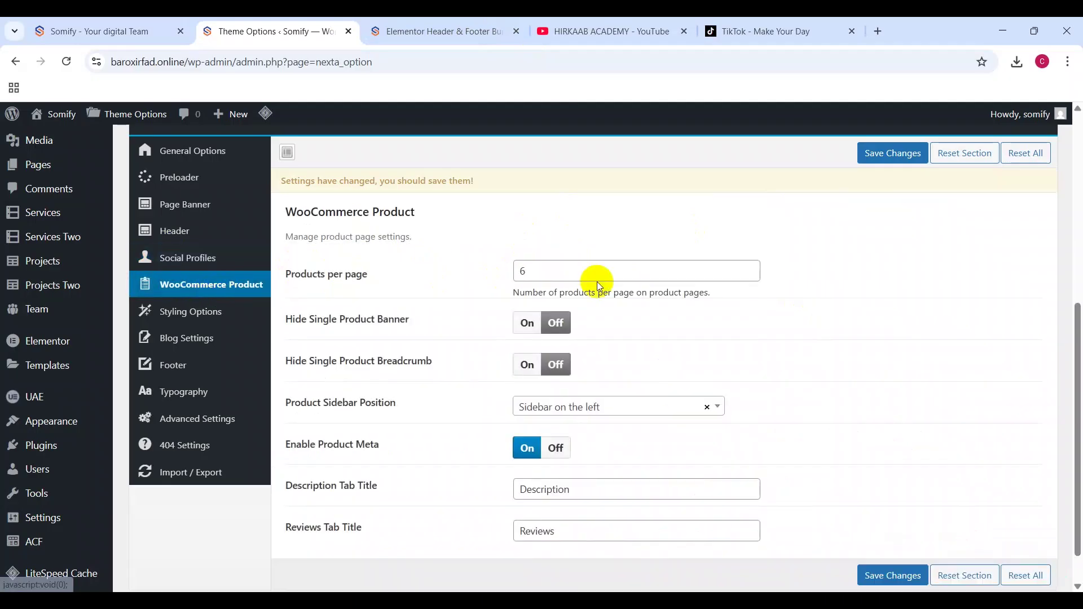
# Step: Show the Styling Options section with its primary, dark, gray and white colour settings
pyautogui.scroll(-1, 709, 346)
pyautogui.scroll(10, 709, 346)
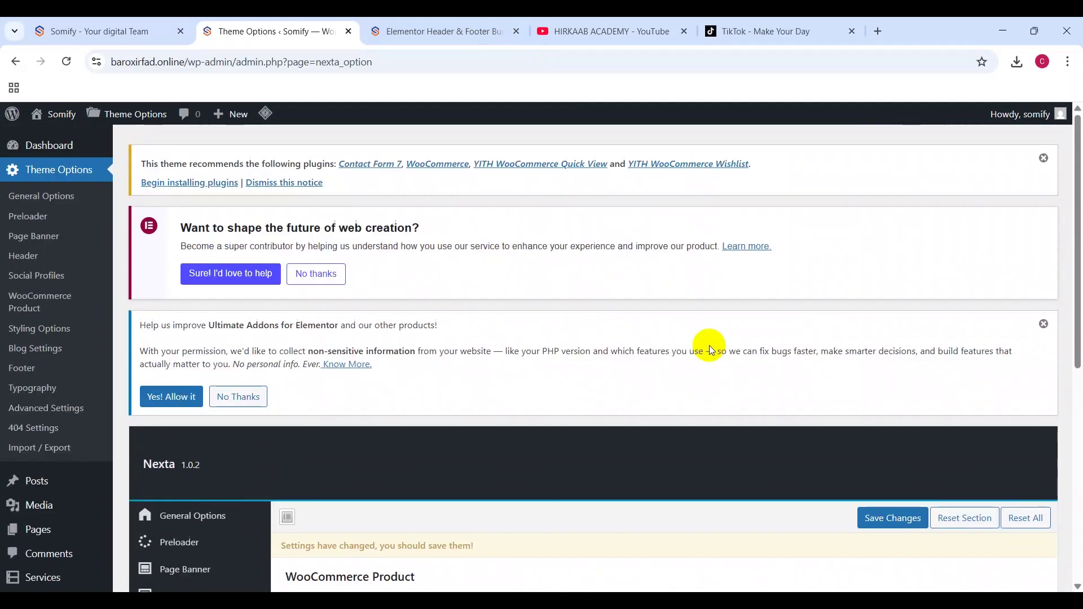
pyautogui.scroll(-10, 404, 465)
pyautogui.click(234, 354)
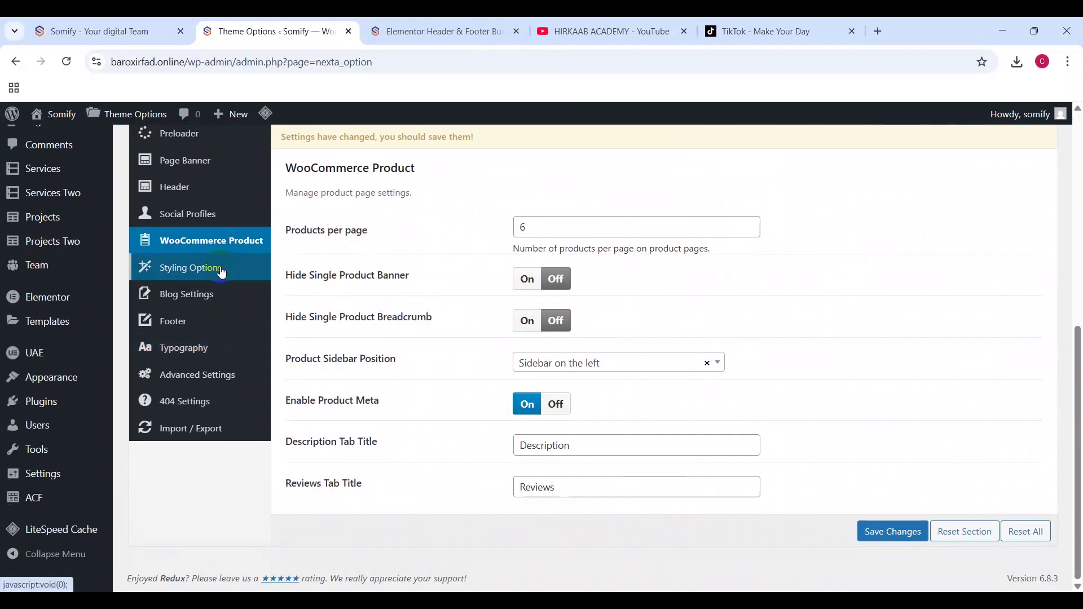
pyautogui.click(223, 269)
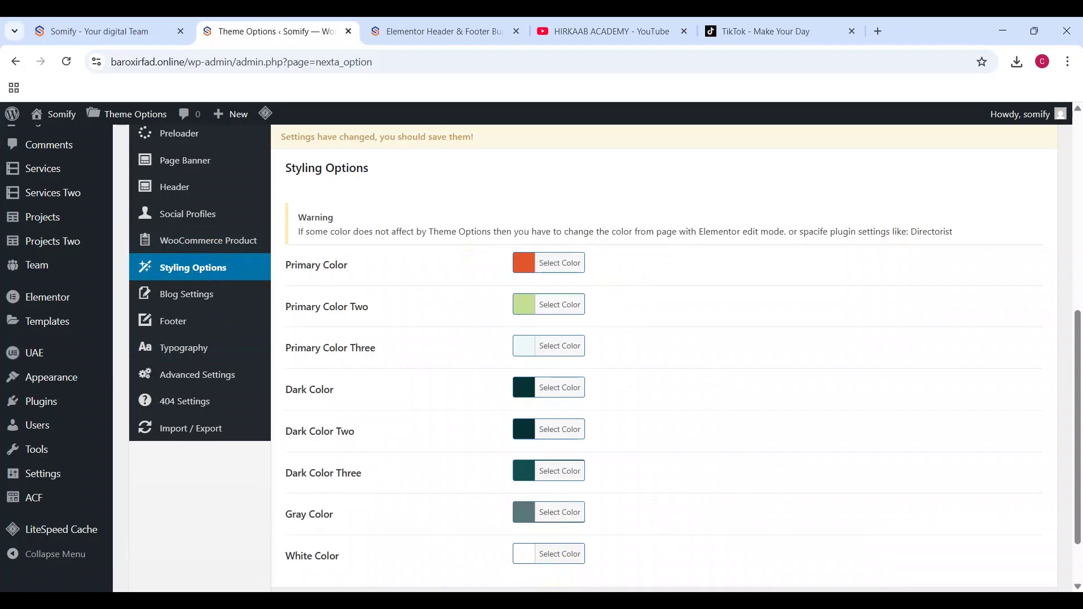
pyautogui.moveTo(574, 601)
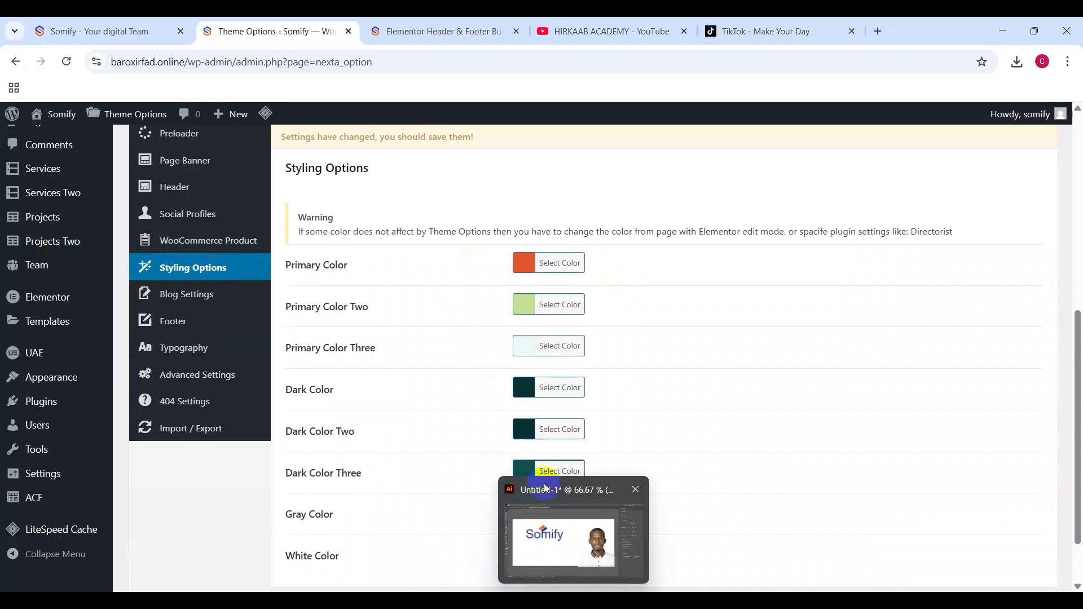
pyautogui.click(543, 528)
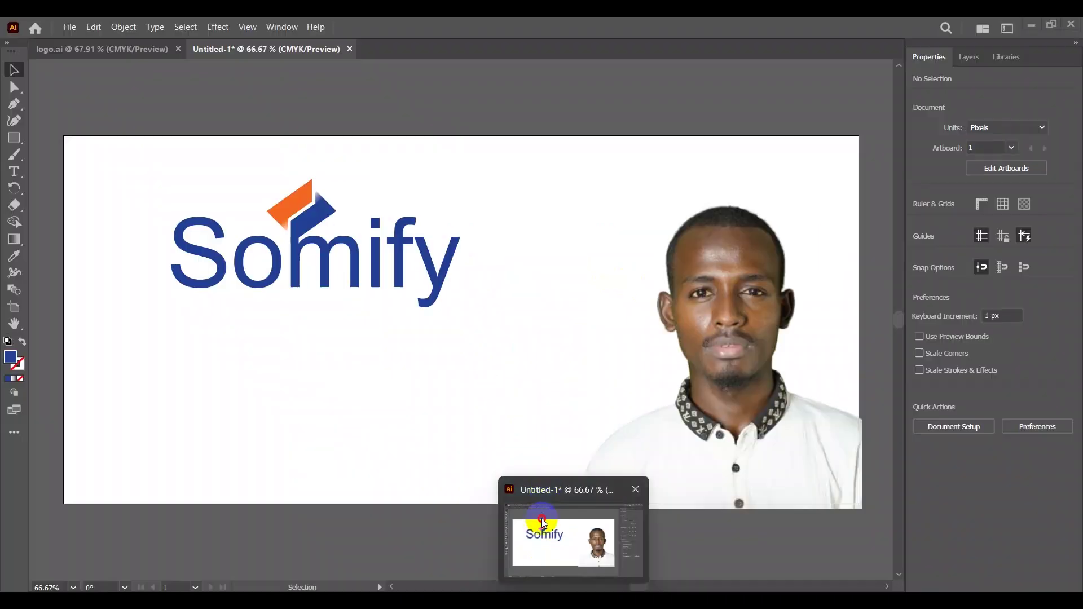
# Step: In the logo.ai document, deselect the wordmark and clear the clipboard history
pyautogui.click(119, 49)
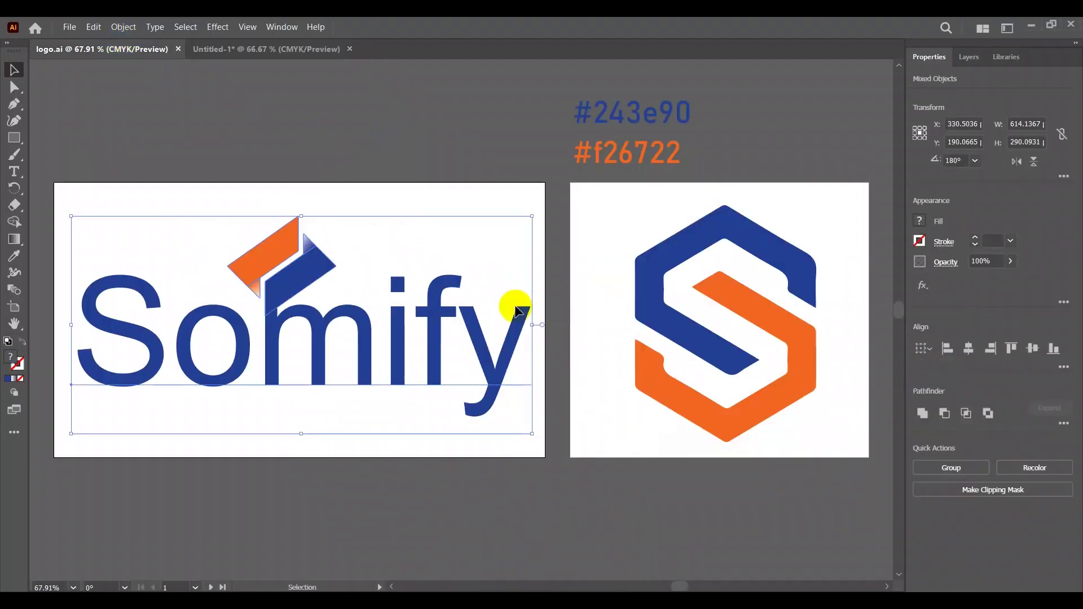
pyautogui.click(503, 198)
pyautogui.press('super+v')
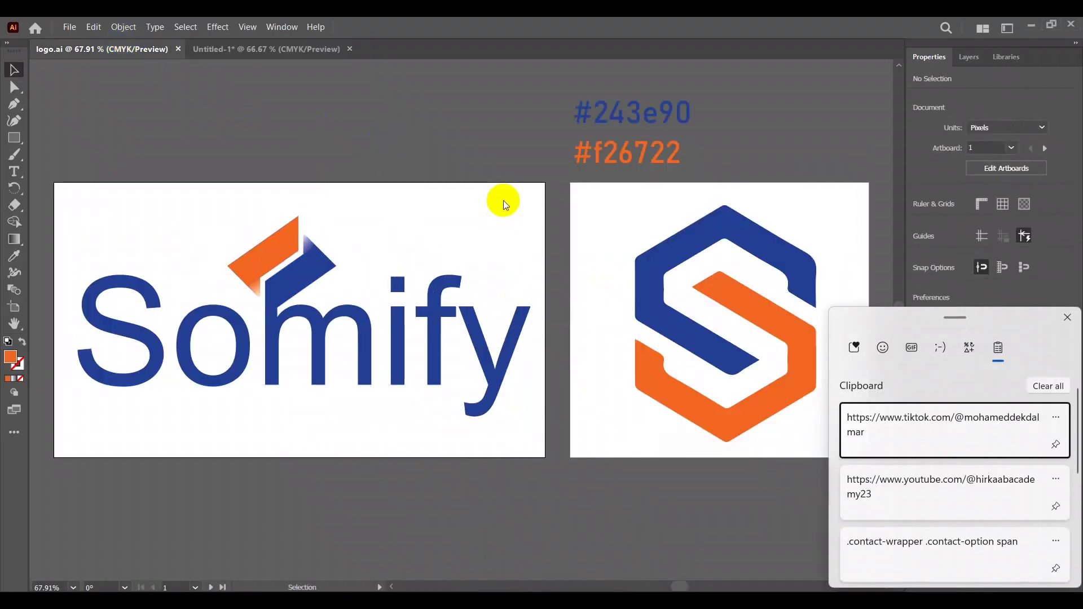
pyautogui.click(1045, 386)
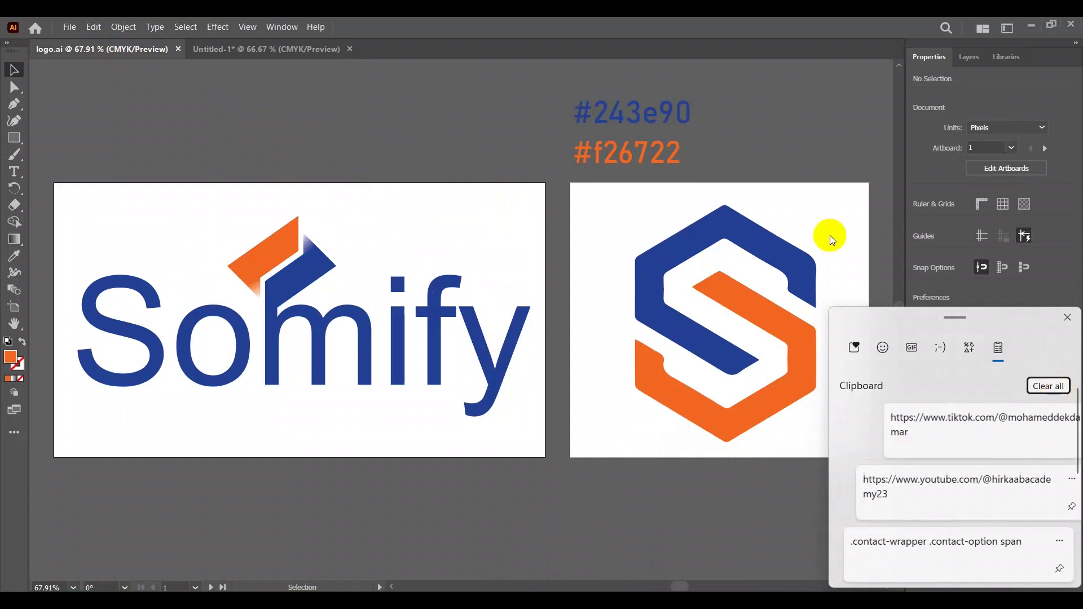
# Step: Copy the logo orange #f26722 and set it as the theme's Primary Color
pyautogui.click(638, 159)
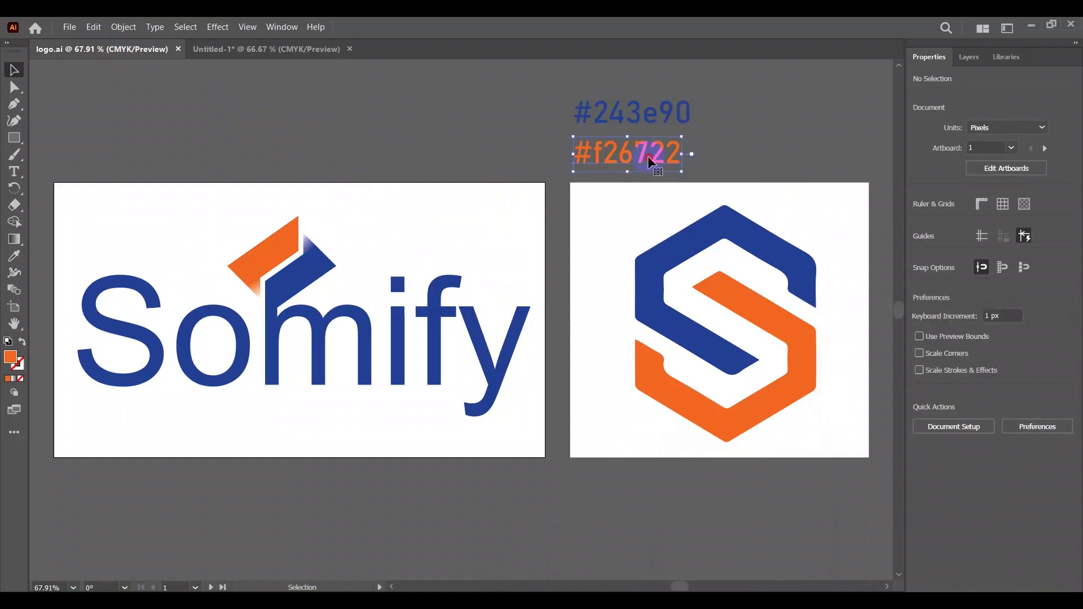
pyautogui.doubleClick(649, 157)
pyautogui.keyDown('ctrl'); pyautogui.click(665, 111); pyautogui.keyUp('ctrl')
pyautogui.hotkey('alt', 'Tab')
pyautogui.click(628, 263)
pyautogui.hotkey('ctrl', 'a')
pyautogui.click(771, 283)
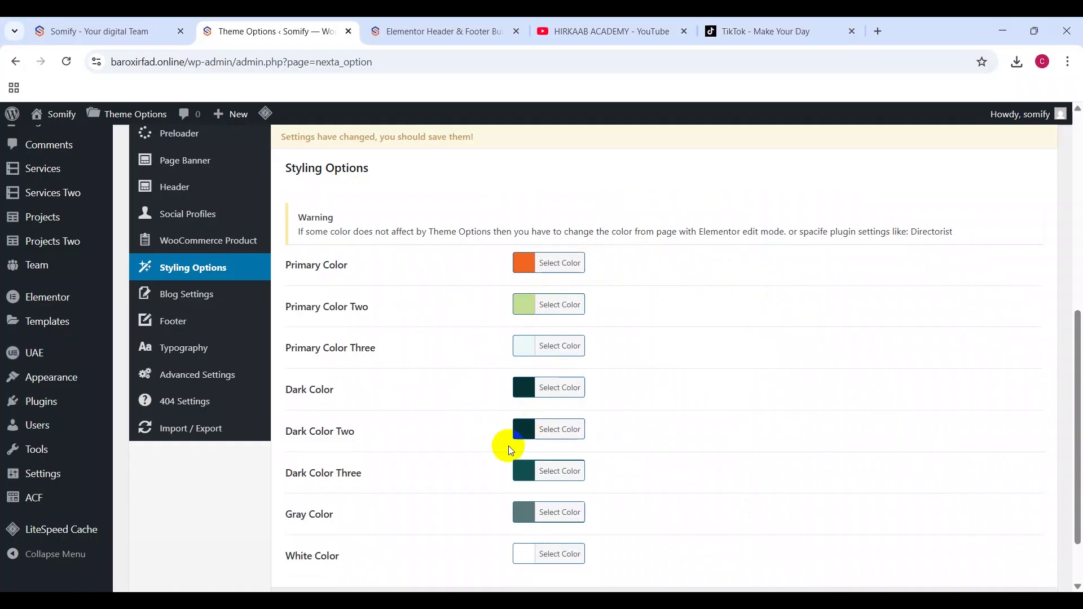
# Step: Set Dark Color Three to the logo's blue #243e90 copied from Illustrator
pyautogui.scroll(-2, 640, 439)
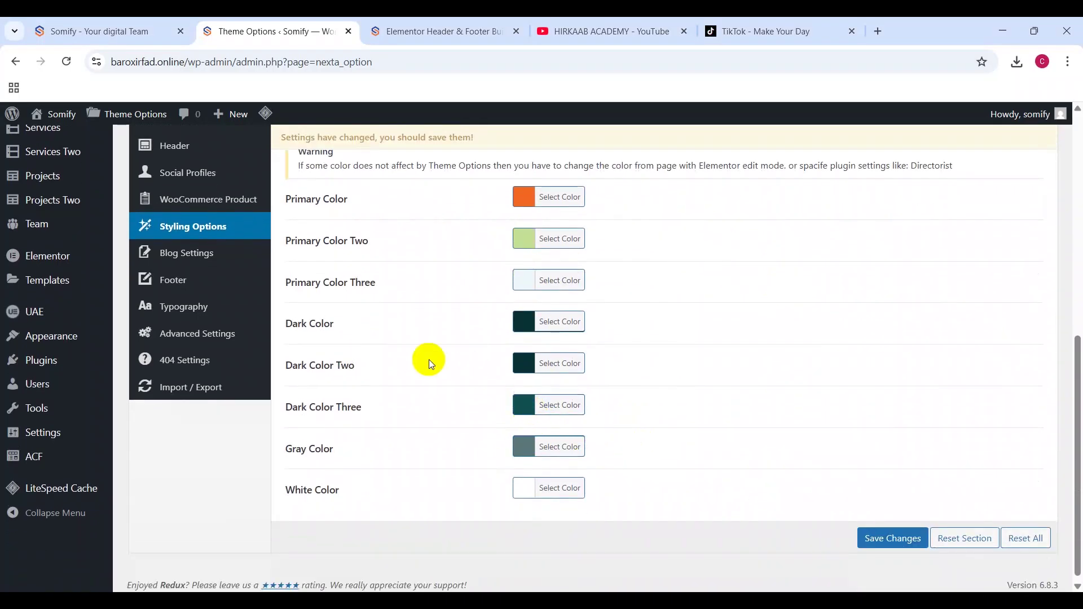
pyautogui.click(517, 406)
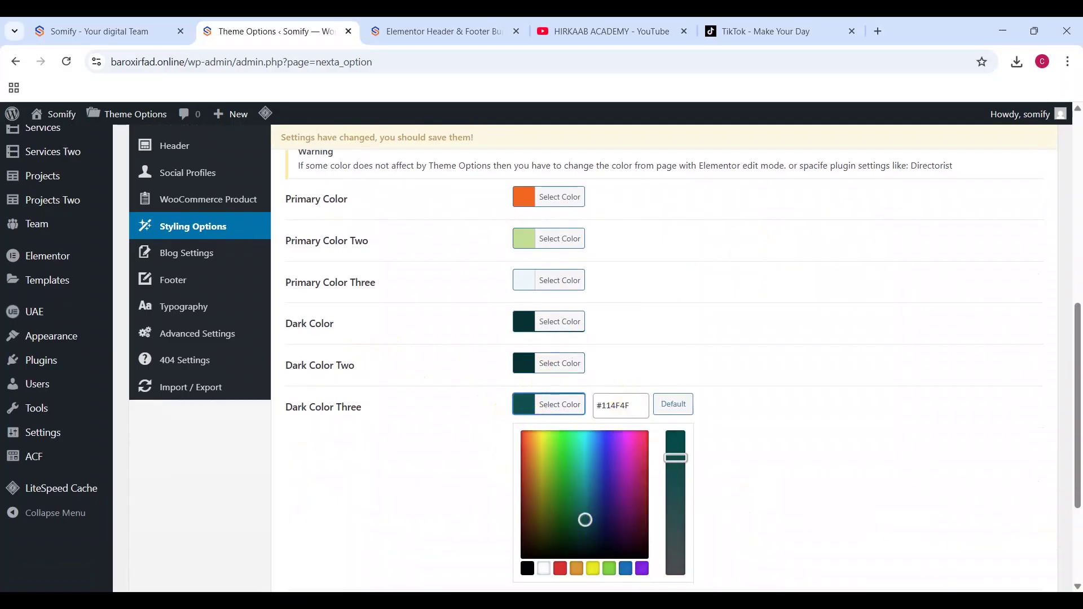
pyautogui.hotkey('alt', 'Tab')
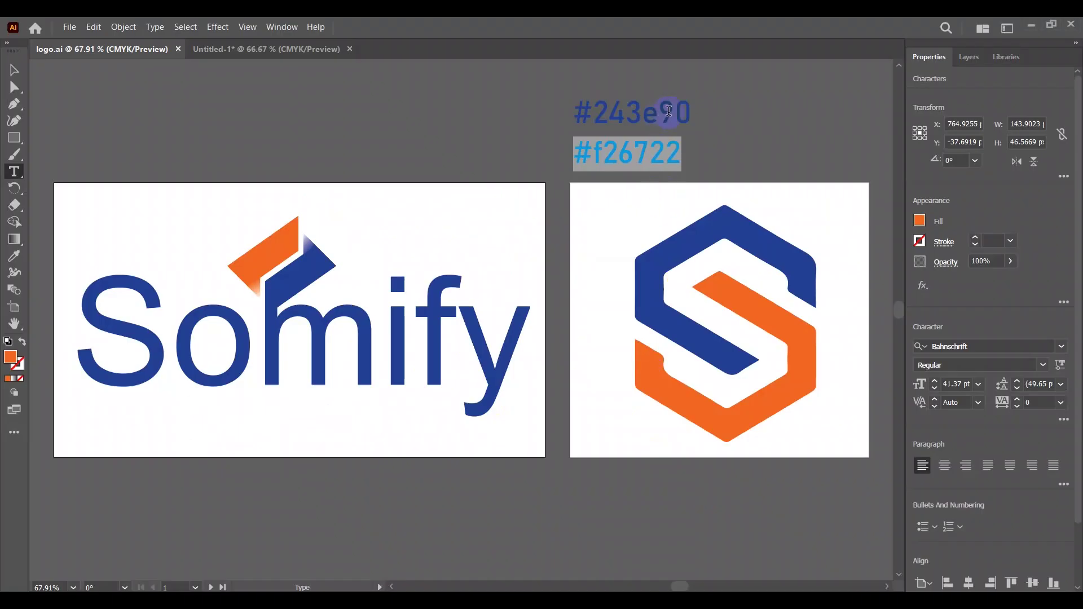
pyautogui.moveTo(693, 113); pyautogui.dragTo(581, 114)
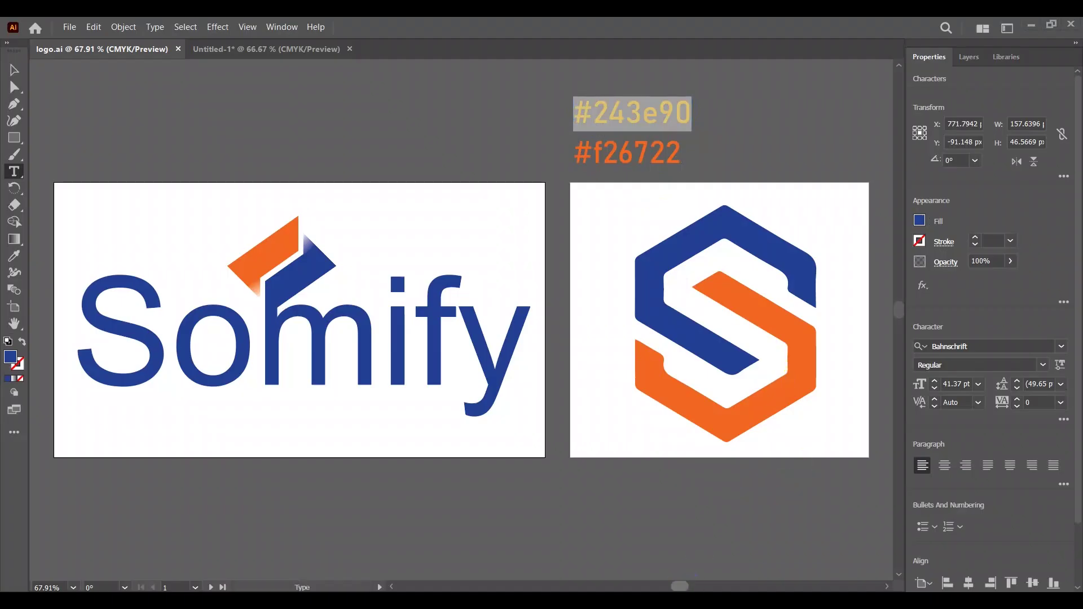
pyautogui.hotkey('alt', 'Tab')
pyautogui.tripleClick(617, 404)
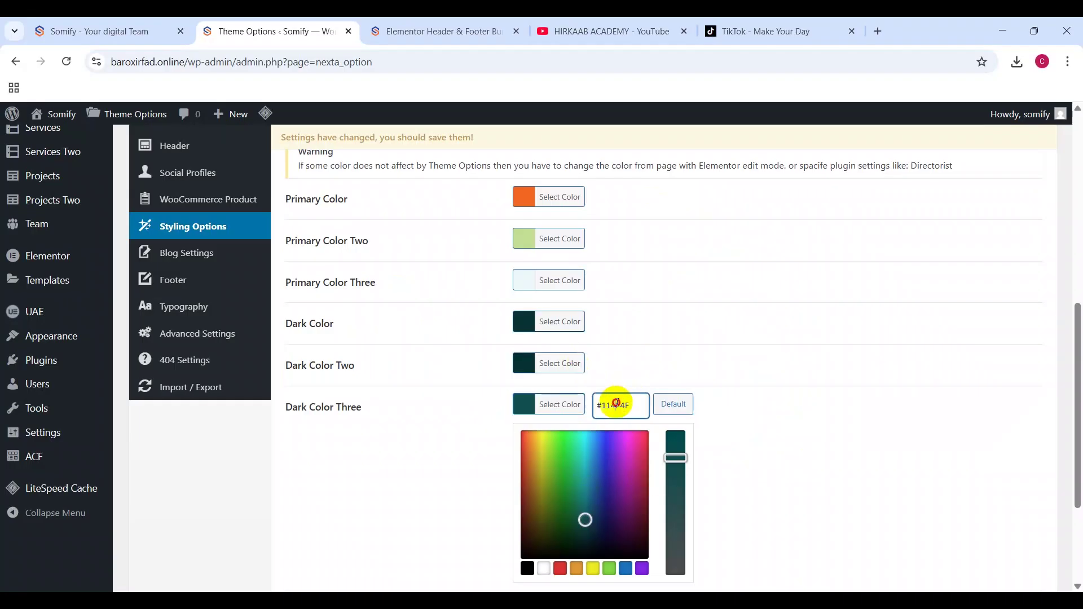
pyautogui.write('#243e90')
# Step: Open Blog Settings and locate the Read More link text option
pyautogui.click(181, 275)
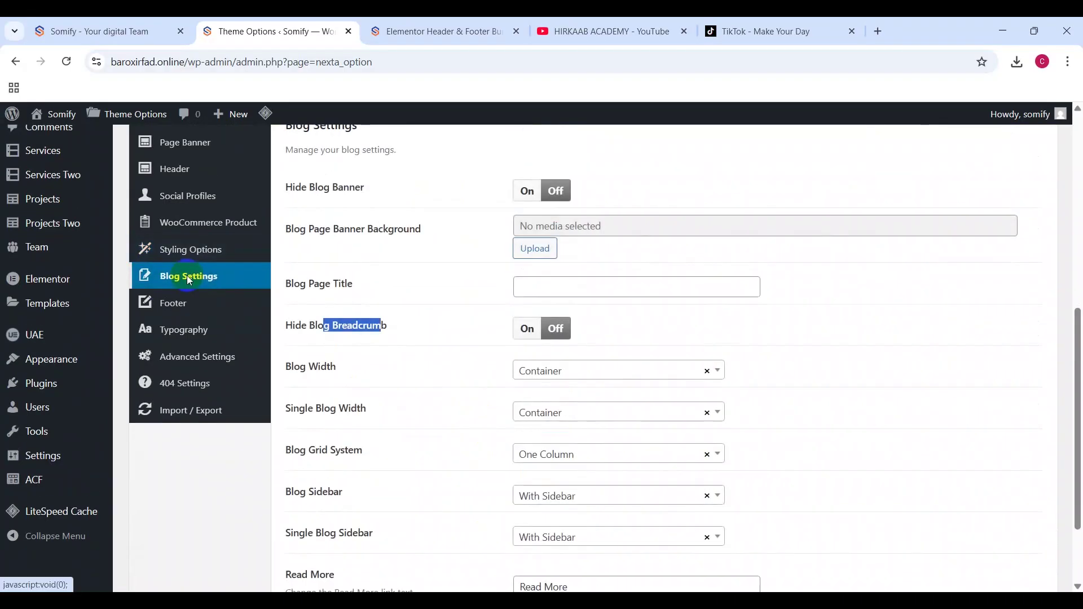
pyautogui.scroll(-2, 642, 231)
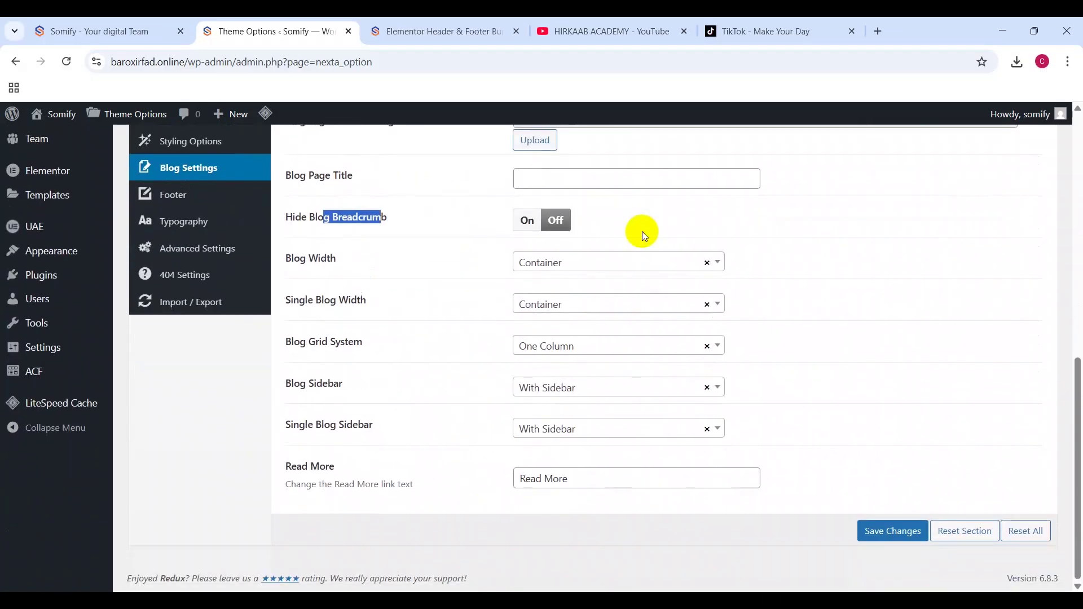
pyautogui.scroll(2, 560, 320)
pyautogui.scroll(-2, 560, 320)
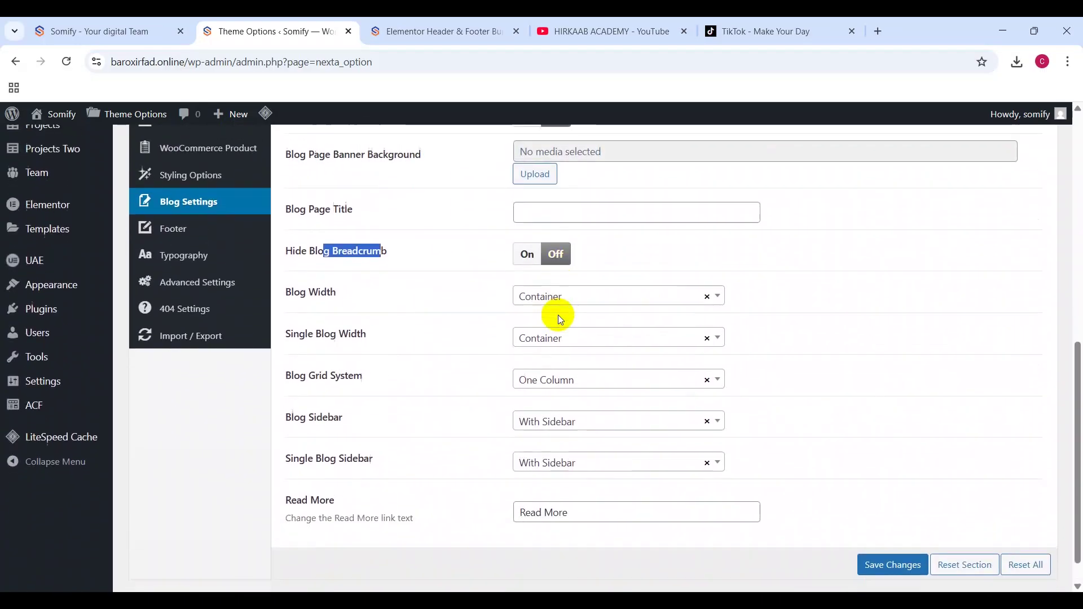
pyautogui.moveTo(285, 474); pyautogui.dragTo(399, 466)
# Step: Replace the Read More link text with 'Agri Bloggaan'
pyautogui.click(559, 486)
pyautogui.hotkey('ctrl', 'a')
pyautogui.write('S')
pyautogui.press('BackSpace')
pyautogui.write('Ag')
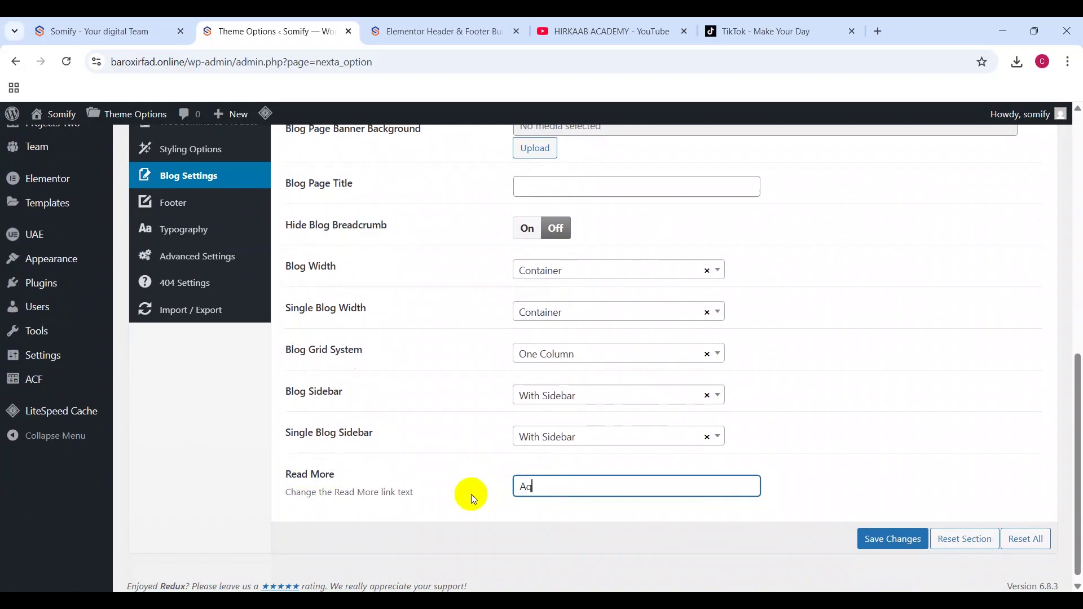
pyautogui.write('ri Bloggaan')
# Step: Set the primary typography font family to Poppins
pyautogui.click(223, 222)
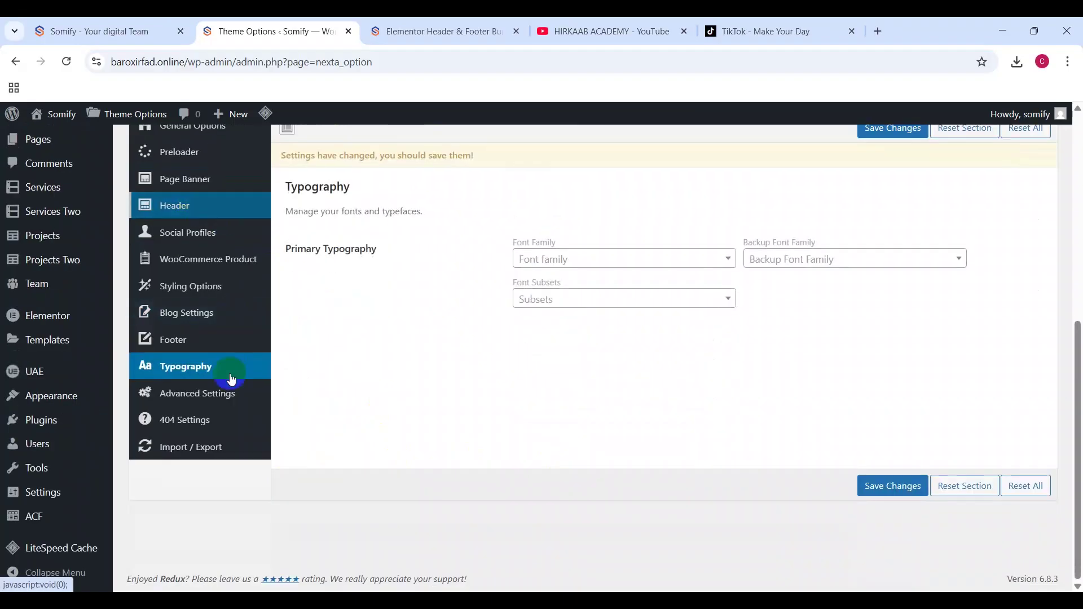
pyautogui.click(207, 349)
pyautogui.moveTo(387, 237); pyautogui.dragTo(566, 255)
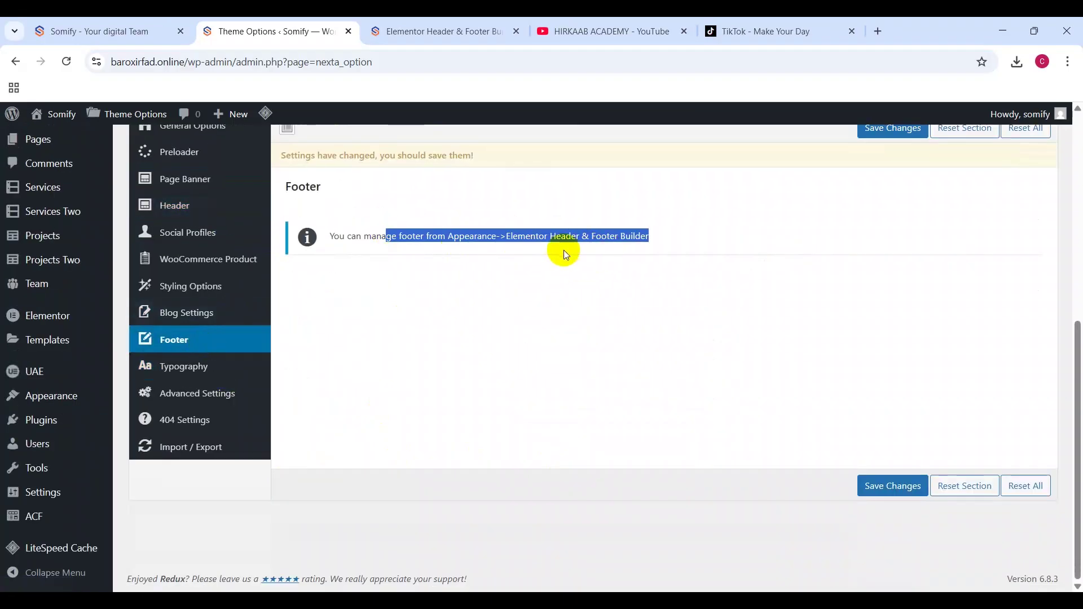
pyautogui.click(187, 368)
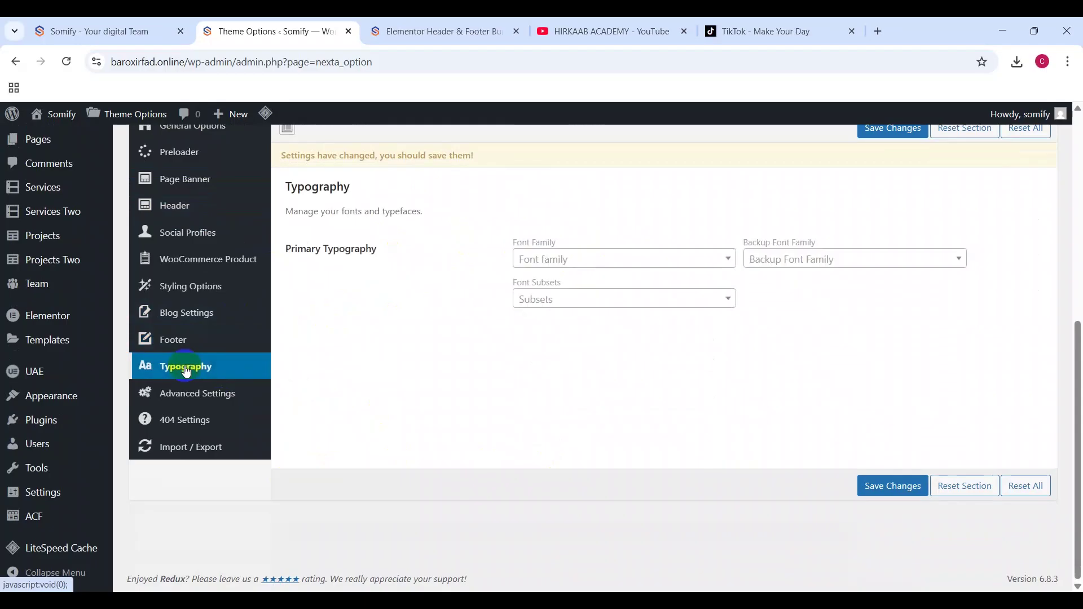
pyautogui.click(672, 259)
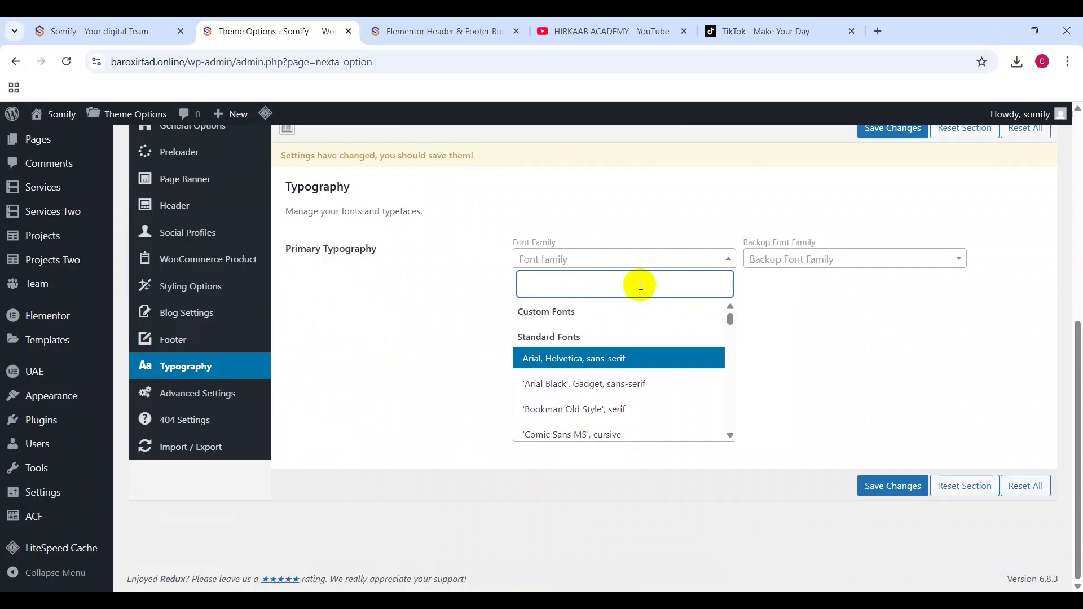
pyautogui.write('Popp')
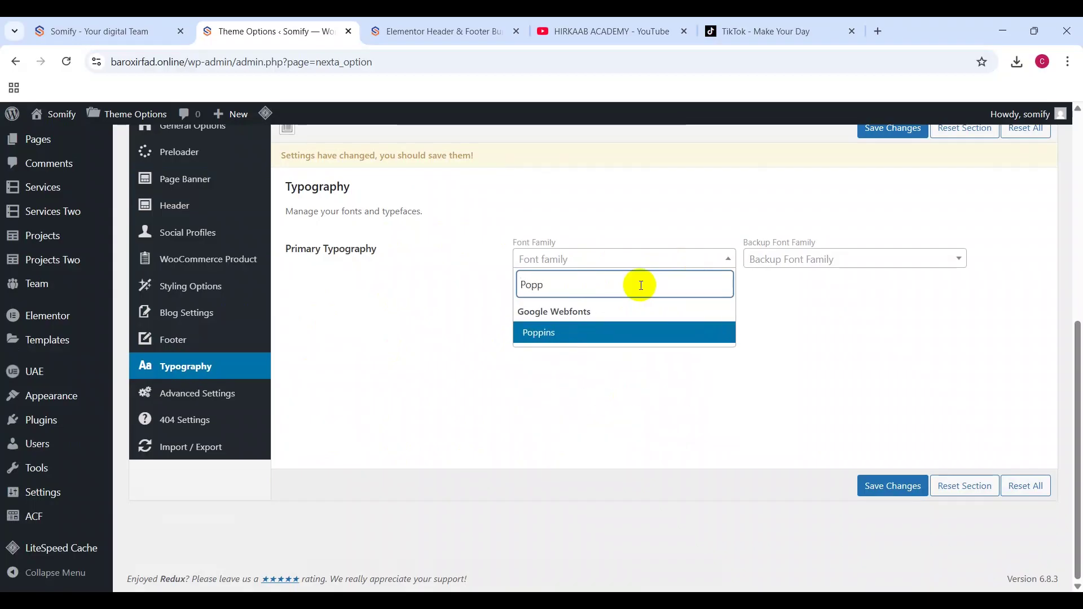
pyautogui.click(568, 333)
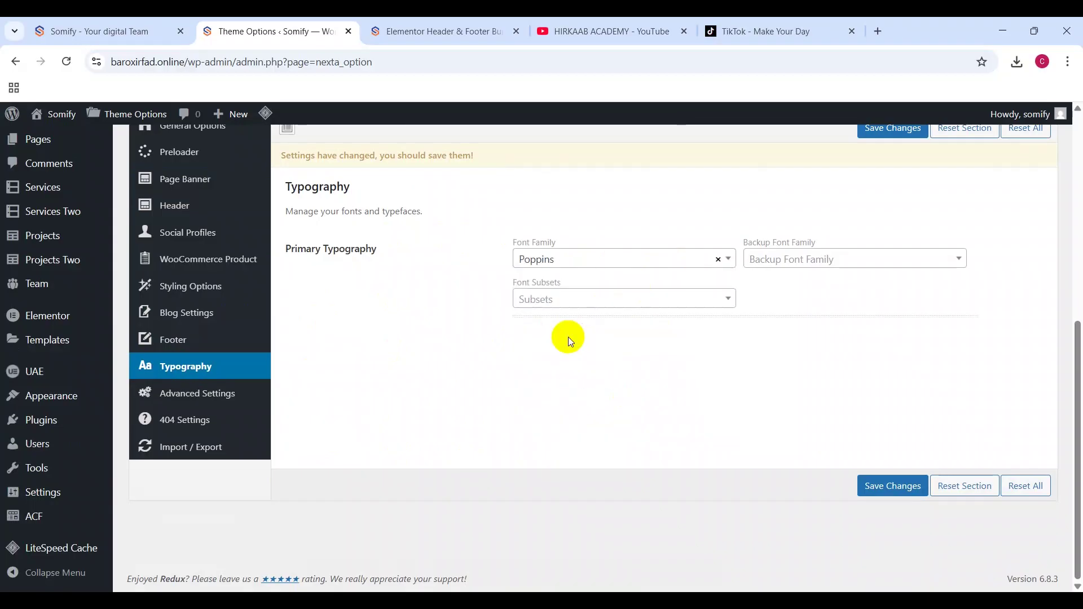
# Step: Leave the font subsets and backup font unset, then go to Advanced Settings
pyautogui.click(568, 304)
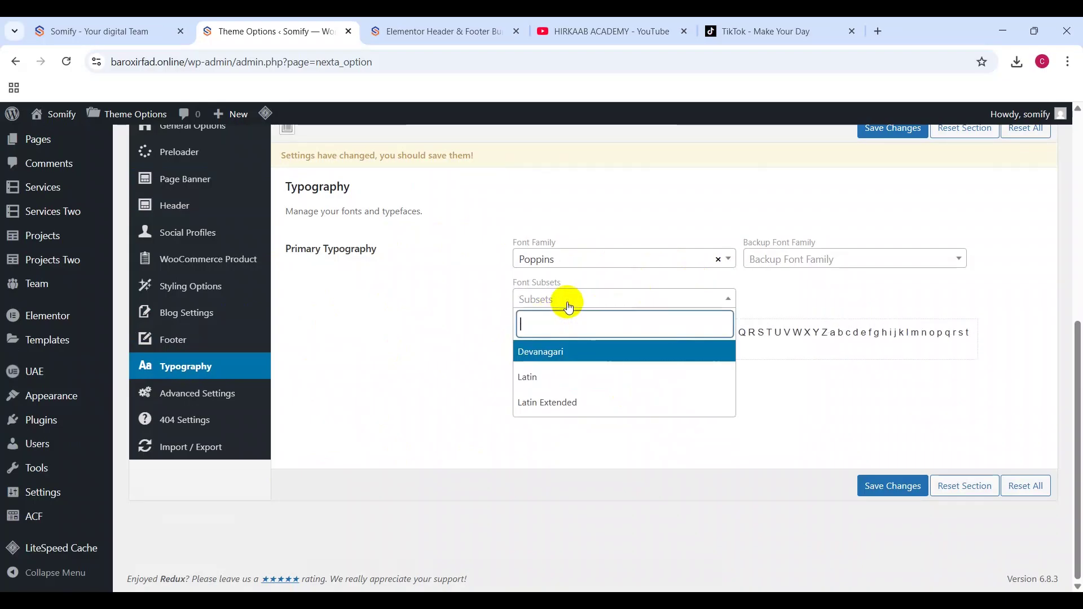
pyautogui.click(438, 307)
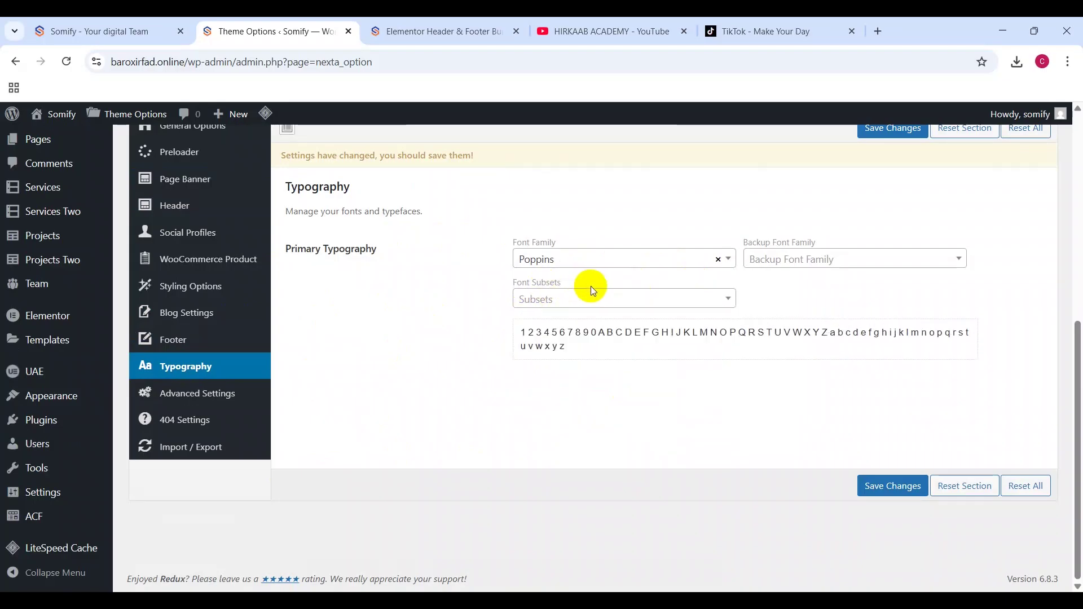
pyautogui.click(567, 295)
pyautogui.click(805, 255)
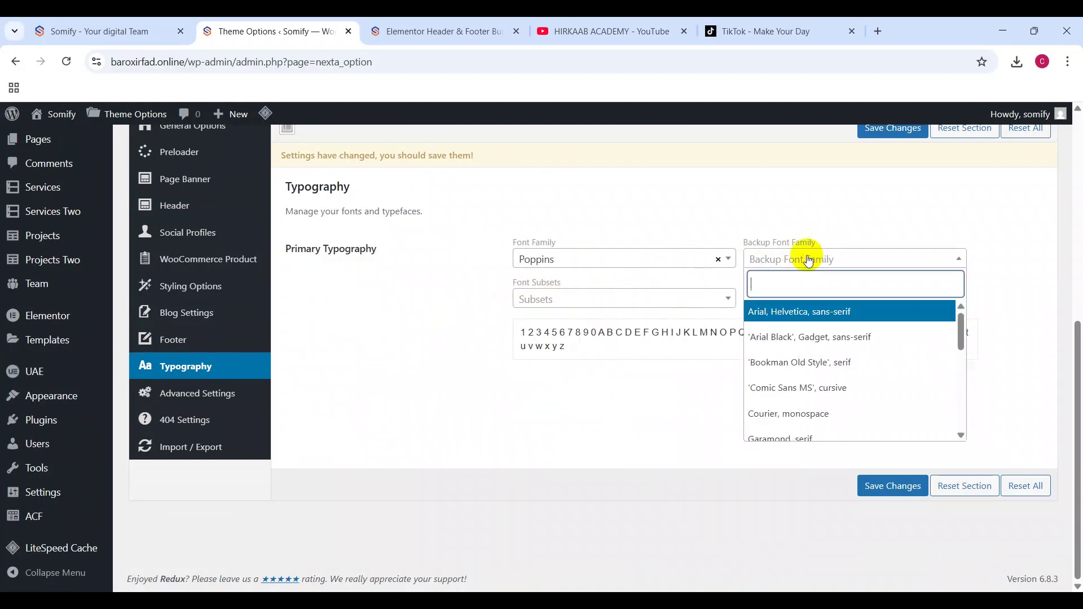
pyautogui.click(356, 347)
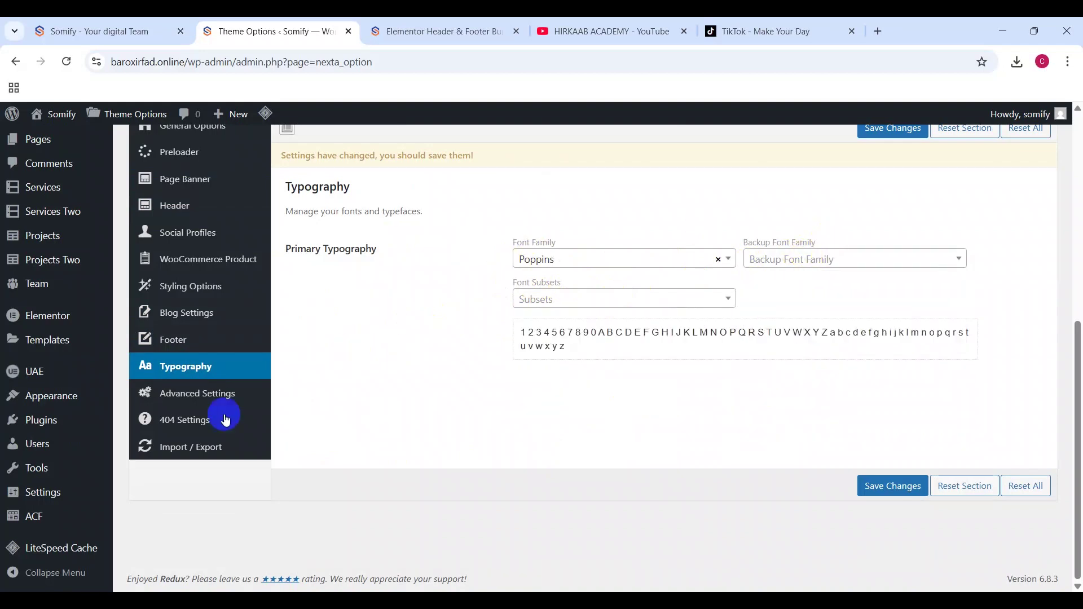
pyautogui.click(199, 394)
pyautogui.scroll(1, 431, 287)
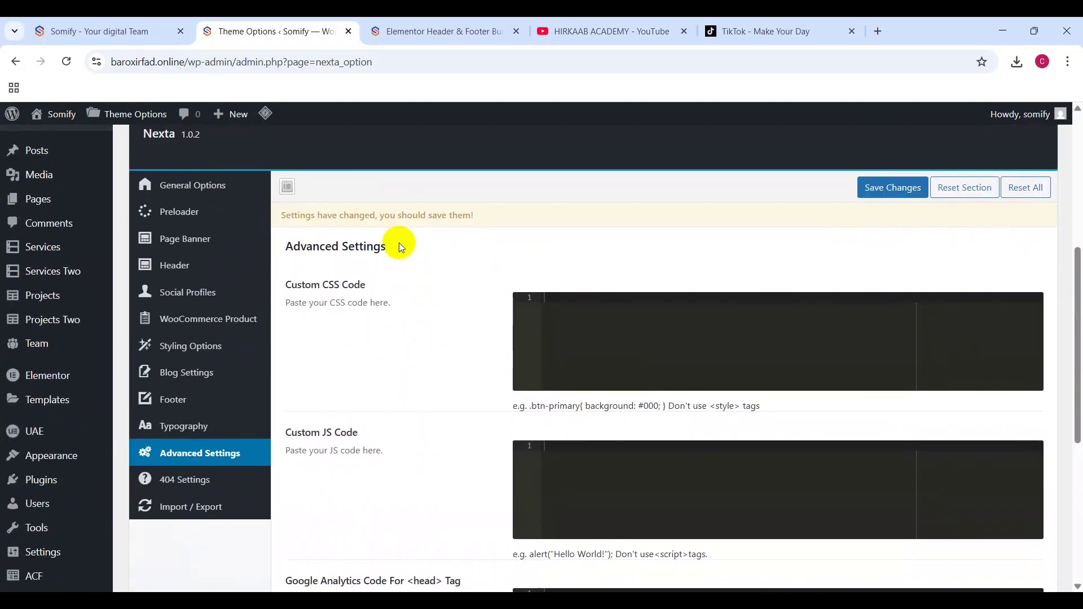
pyautogui.moveTo(292, 282); pyautogui.dragTo(370, 334)
pyautogui.scroll(-1, 366, 354)
pyautogui.moveTo(302, 361); pyautogui.dragTo(341, 362)
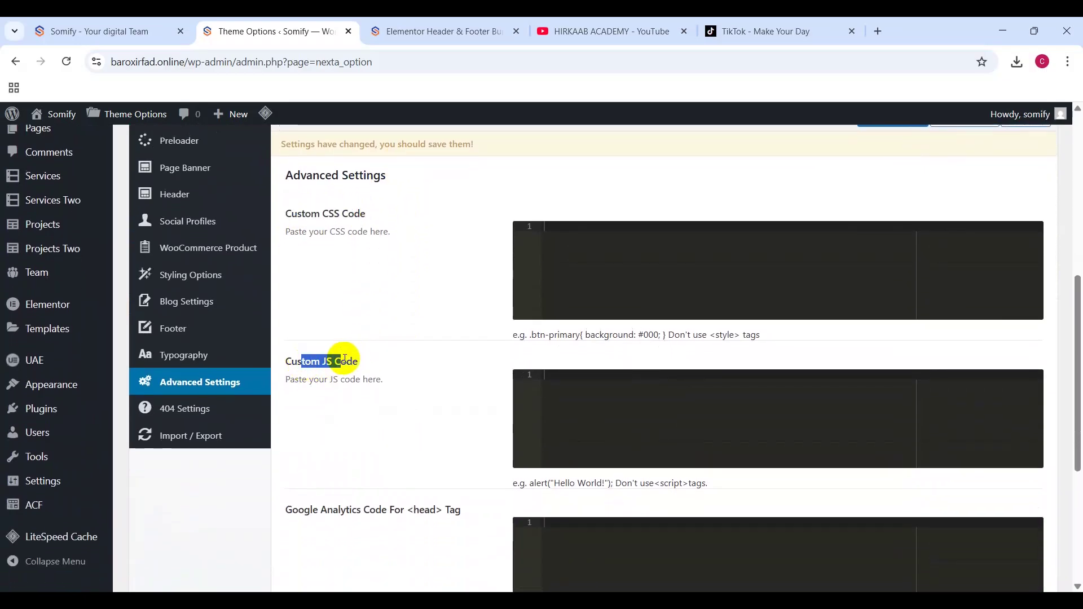
pyautogui.scroll(-3, 431, 368)
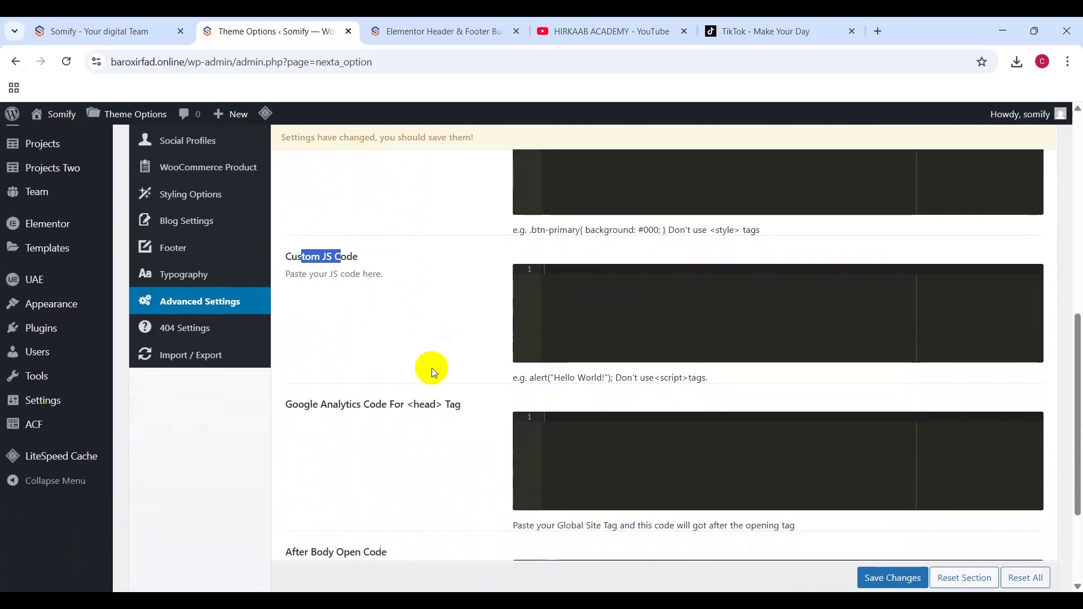
pyautogui.moveTo(292, 335); pyautogui.dragTo(351, 334)
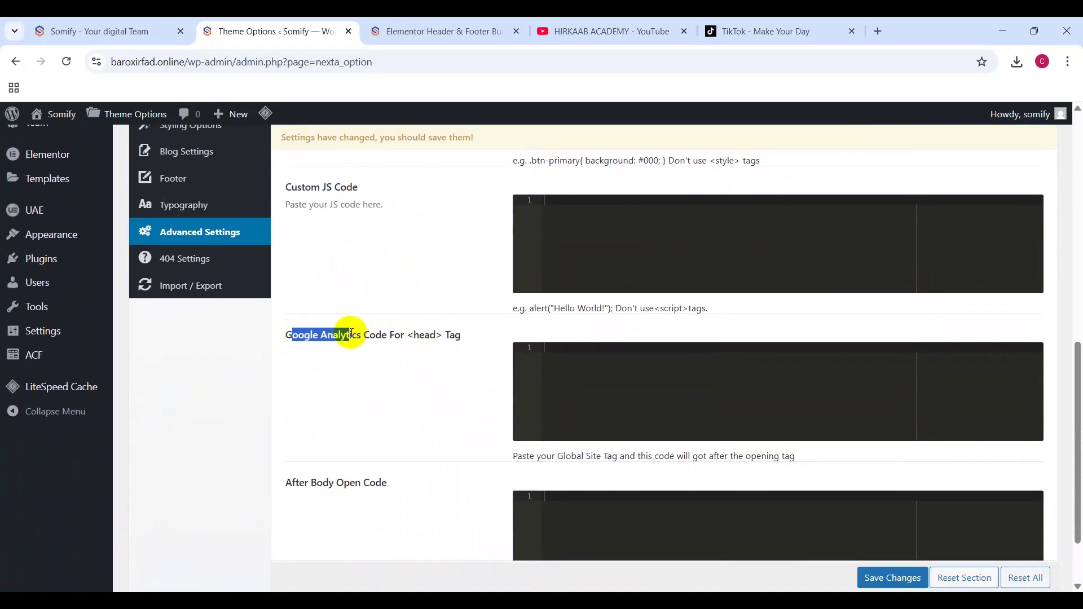
pyautogui.click(582, 371)
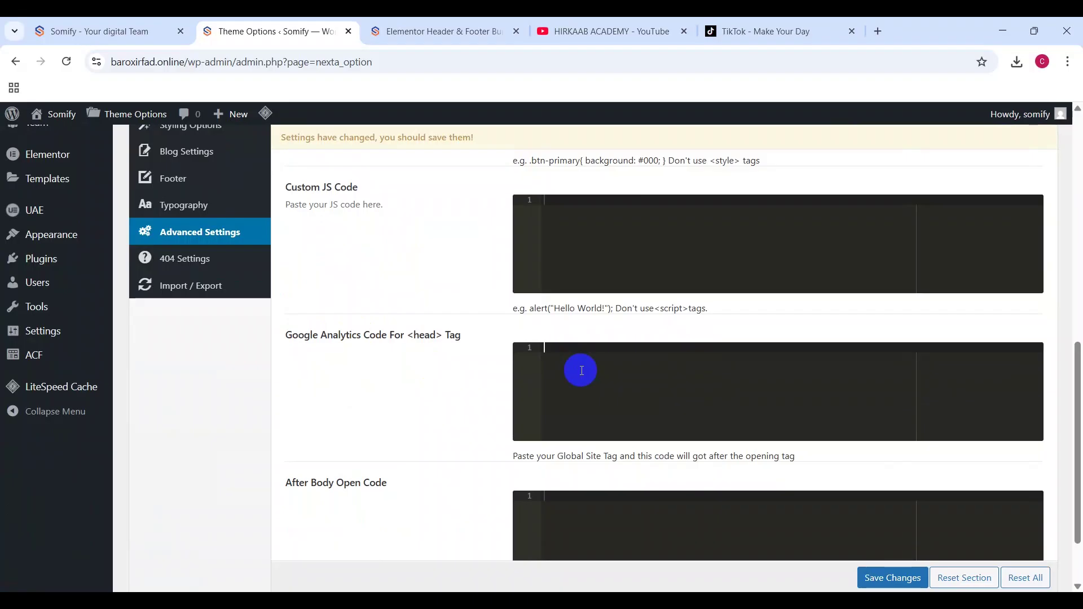
pyautogui.moveTo(455, 335); pyautogui.dragTo(285, 339)
pyautogui.click(289, 336)
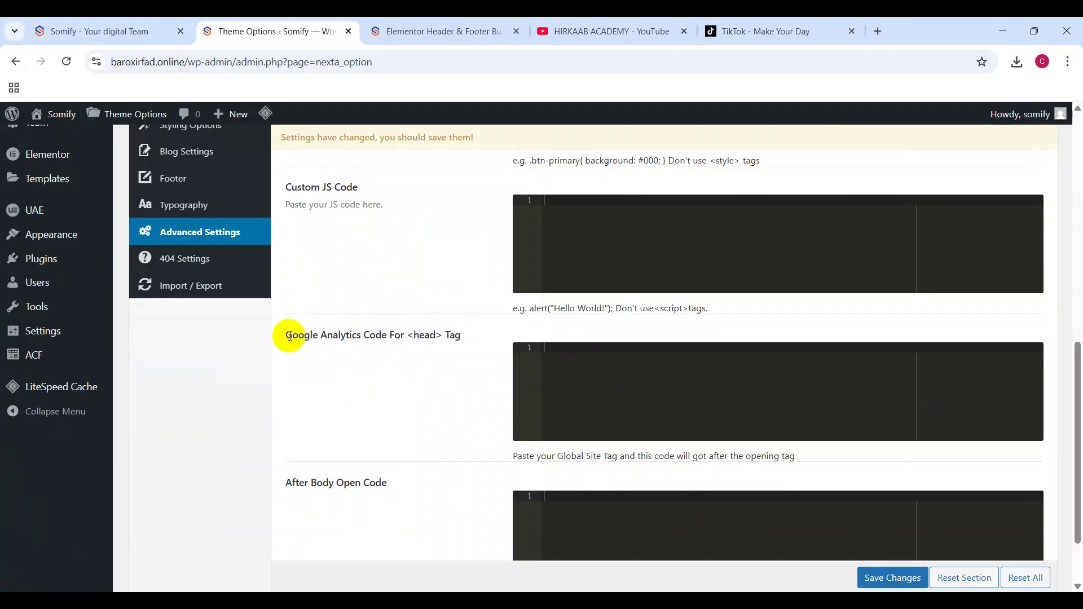
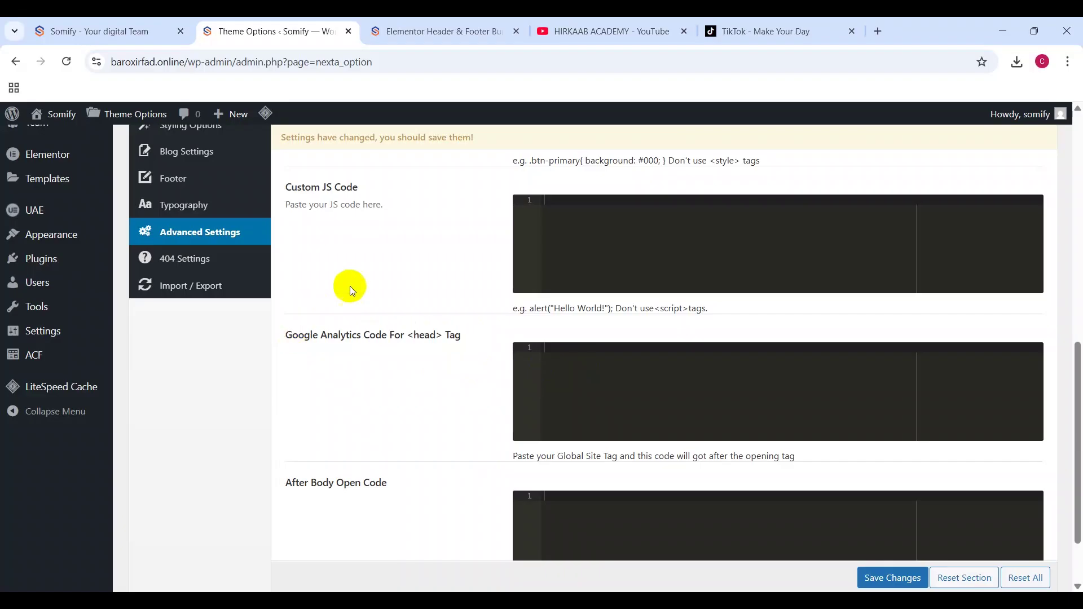
# Step: Point out the Google Analytics head code and After Body Open Code fields in Advanced Settings
pyautogui.moveTo(285, 335); pyautogui.dragTo(432, 336)
pyautogui.click(432, 337)
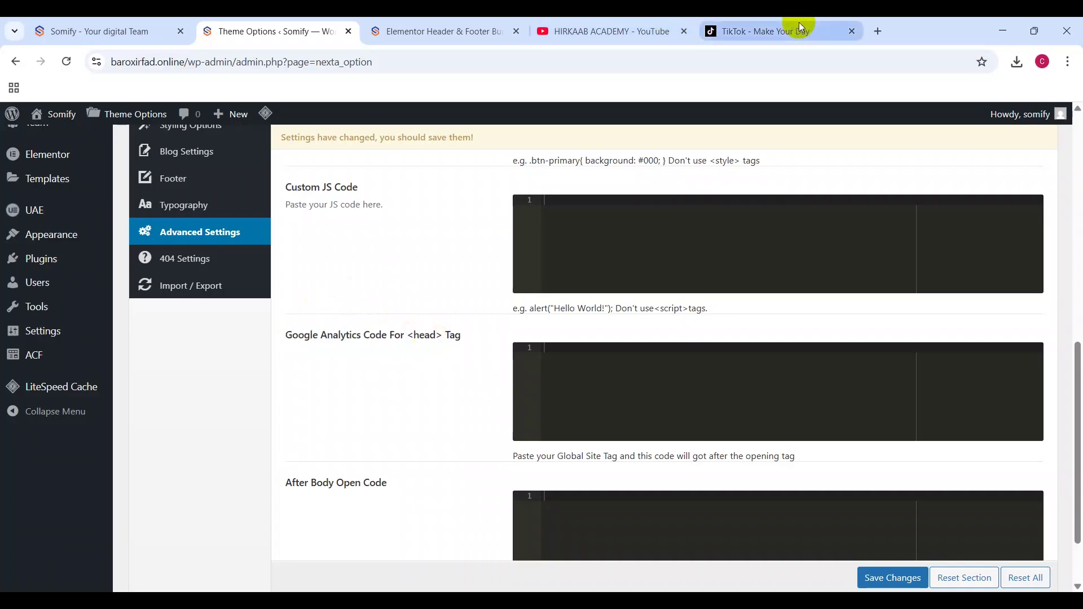
pyautogui.moveTo(290, 482); pyautogui.dragTo(373, 480)
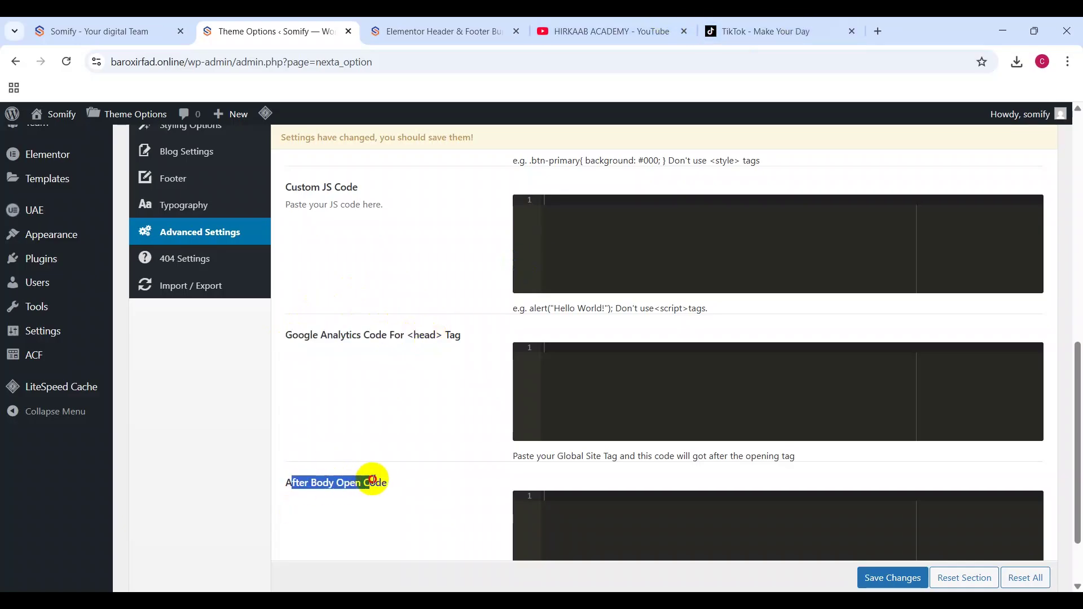
pyautogui.click(387, 481)
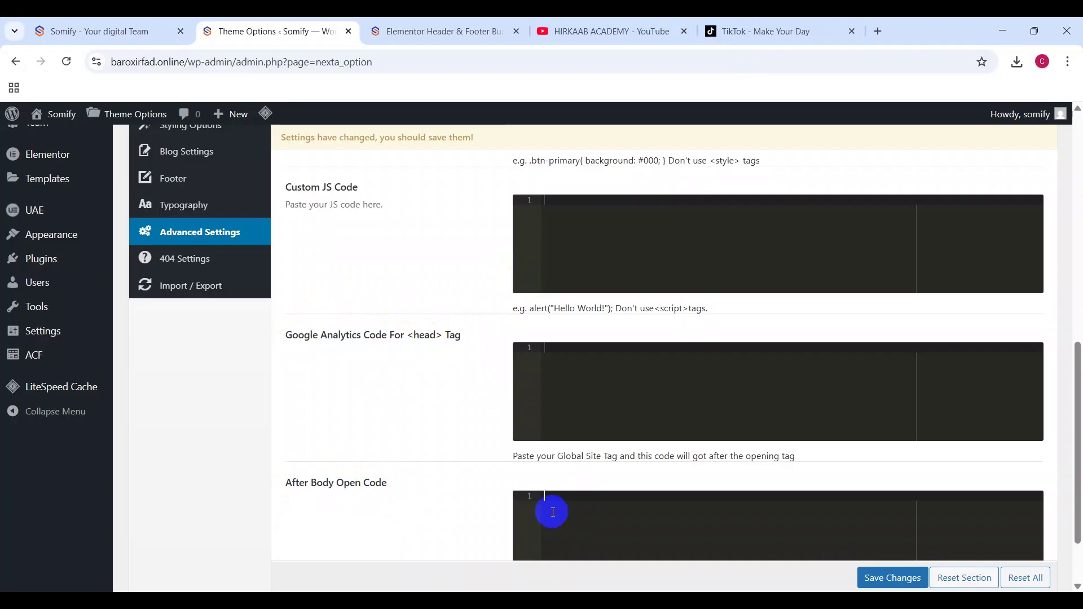
pyautogui.moveTo(292, 483); pyautogui.dragTo(363, 483)
pyautogui.click(639, 510)
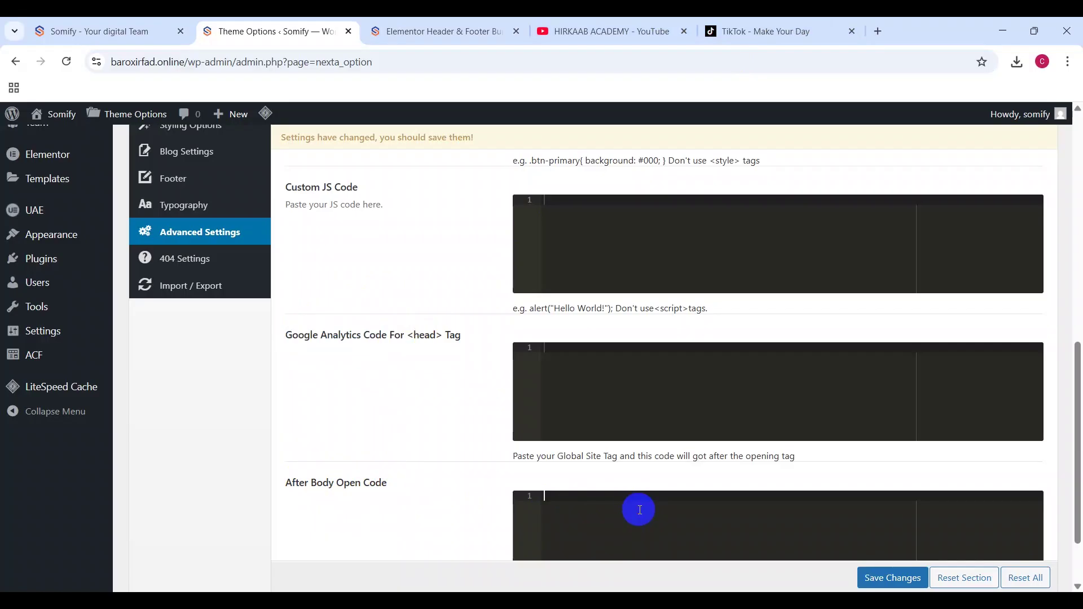
pyautogui.scroll(-2, 483, 374)
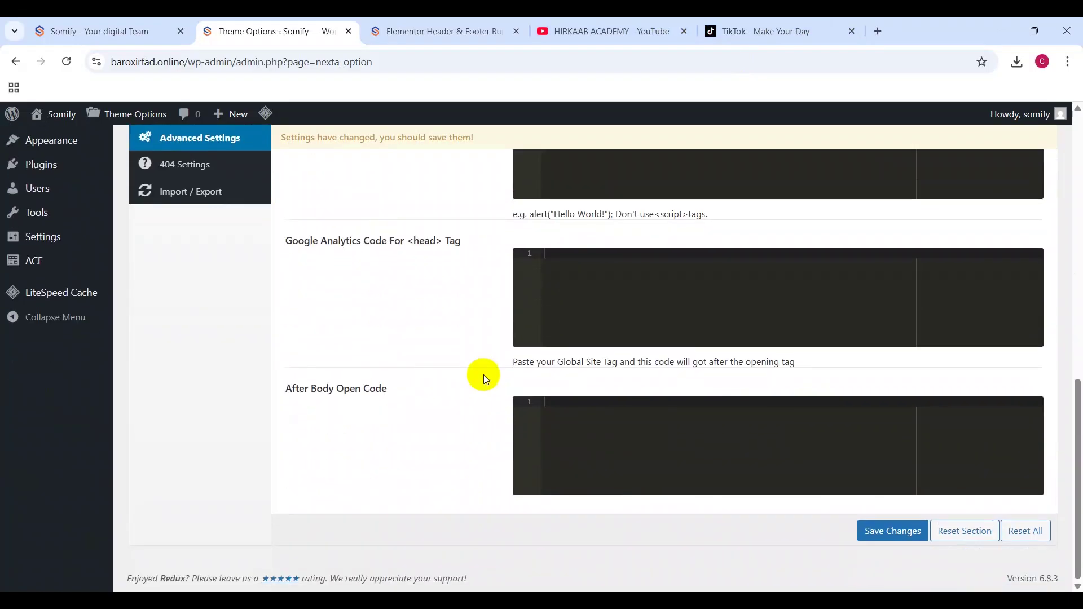
pyautogui.scroll(1, 483, 375)
# Step: Open 404 Settings and load baroxirfad.online/iuy to see the theme's default 404 page
pyautogui.click(205, 209)
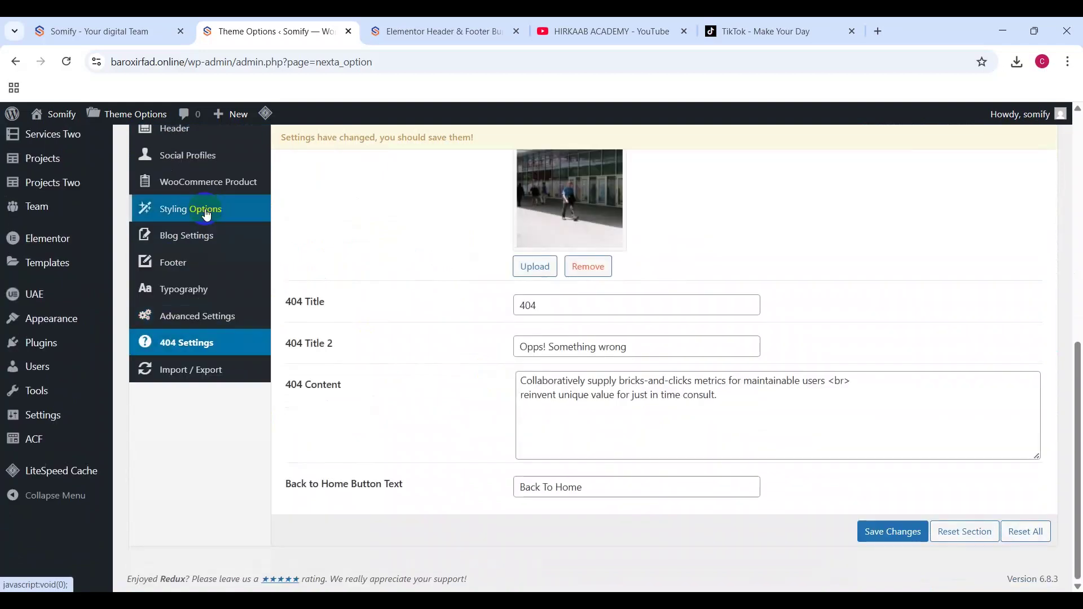
pyautogui.scroll(3, 525, 290)
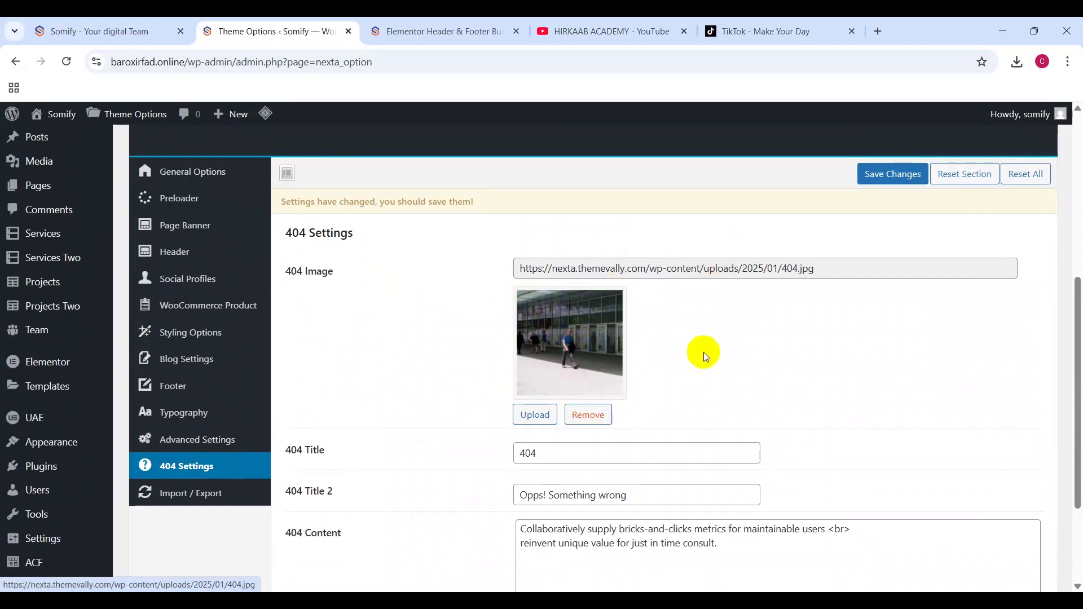
pyautogui.click(408, 22)
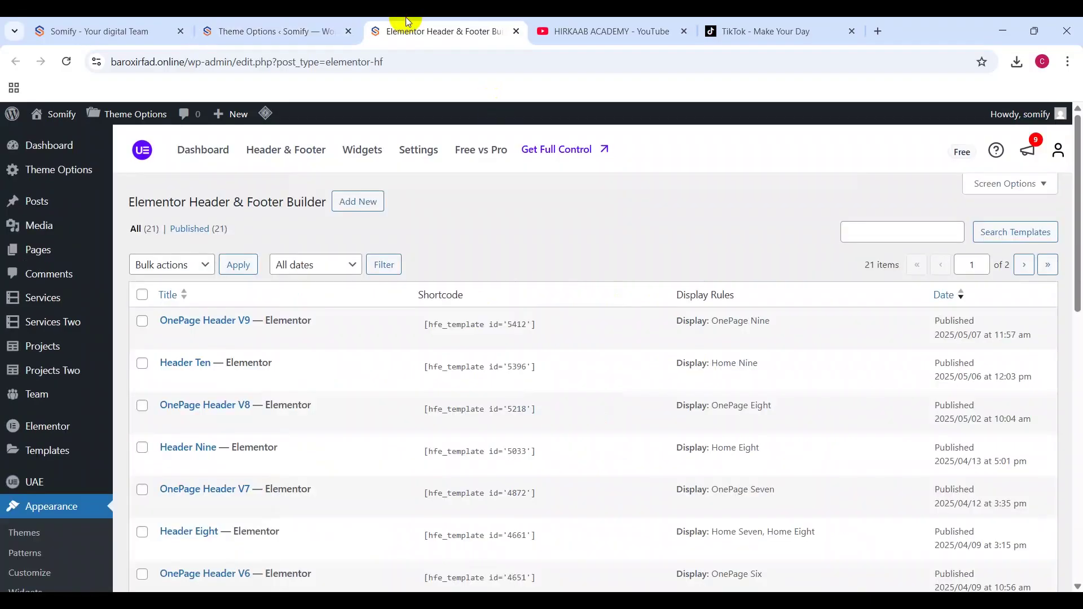
pyautogui.click(142, 23)
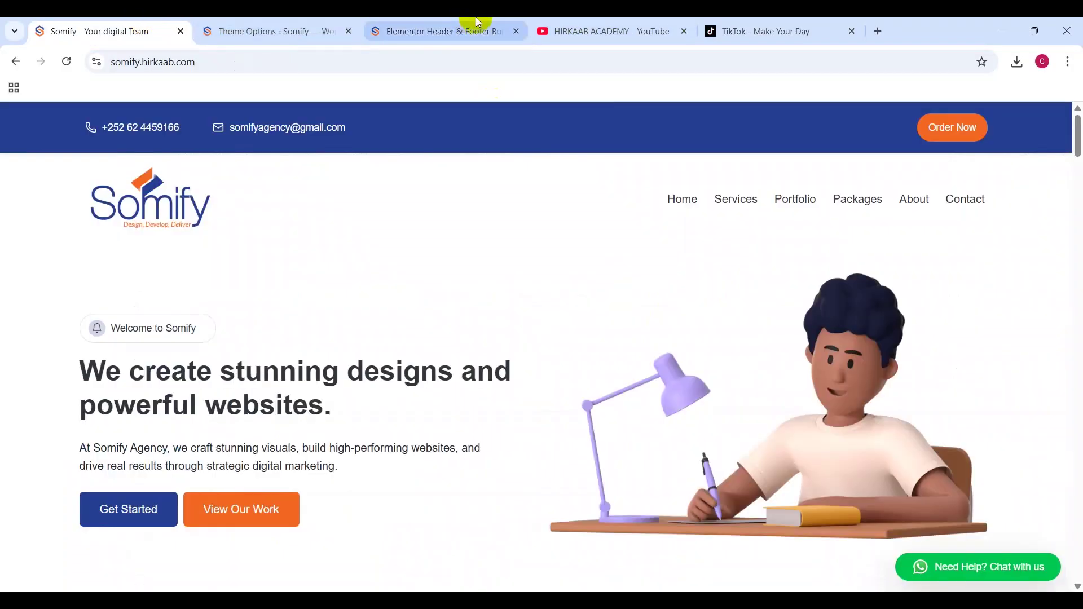
pyautogui.click(452, 28)
pyautogui.moveTo(248, 63); pyautogui.dragTo(519, 59)
pyautogui.press('BackSpace')
pyautogui.write('iuy')
pyautogui.press('Return')
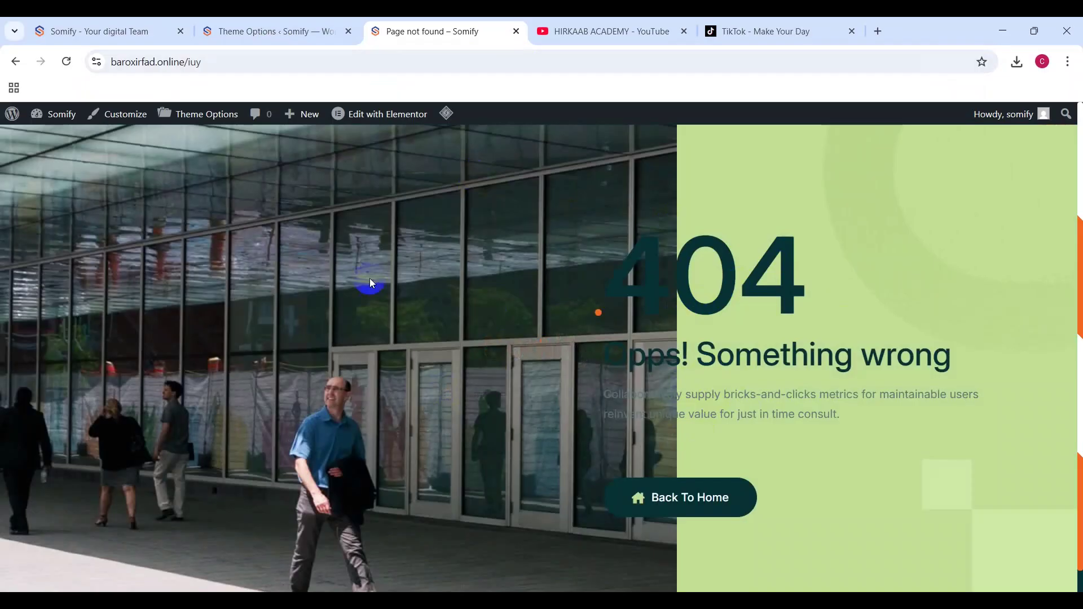
# Step: Replace the 404 content text with 'Fadlan Pagekaan ee u laabo Home'
pyautogui.click(333, 31)
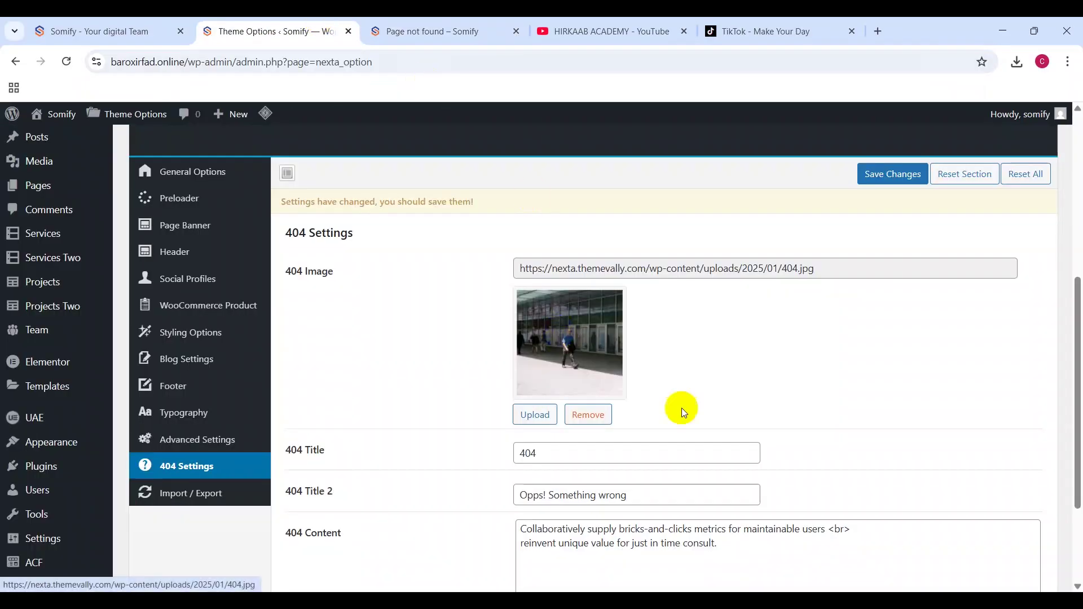
pyautogui.scroll(-3, 682, 413)
pyautogui.moveTo(730, 404); pyautogui.dragTo(370, 379)
pyautogui.write('Fadlan Pagekaab ')
pyautogui.write('ee u laabo Home')
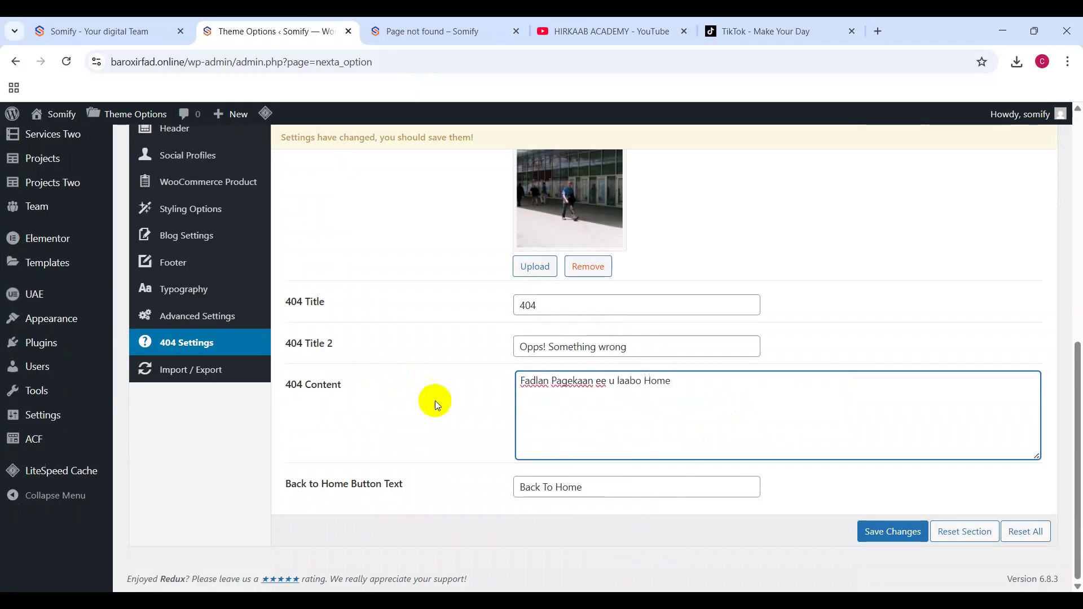
pyautogui.moveTo(559, 303); pyautogui.dragTo(499, 299)
pyautogui.scroll(2, 722, 243)
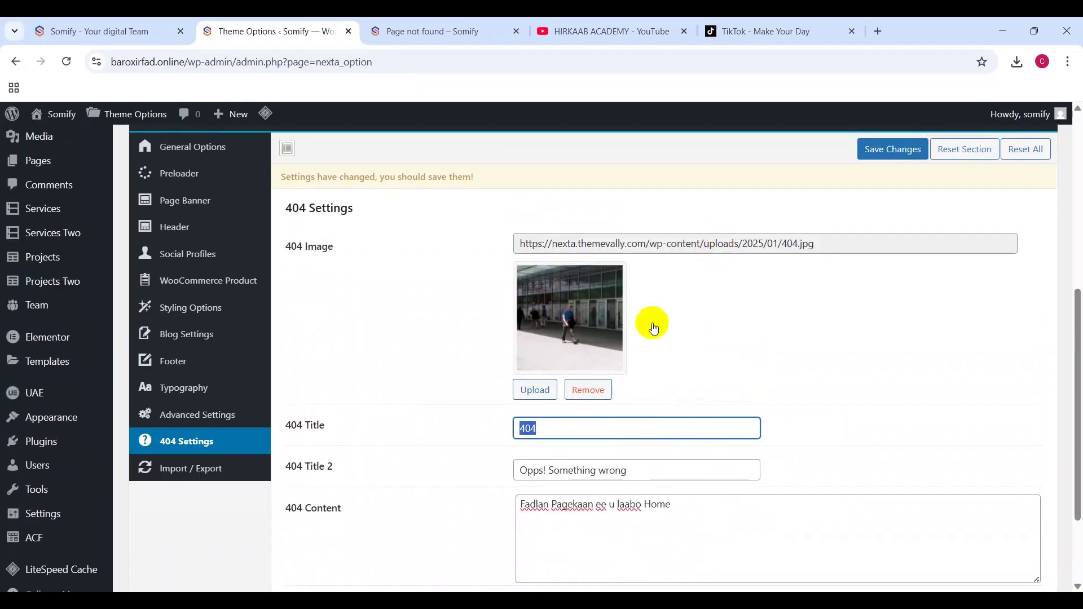
# Step: Set the Somify logo from the Media Library as the 404 image and save the settings
pyautogui.click(527, 386)
pyautogui.click(385, 286)
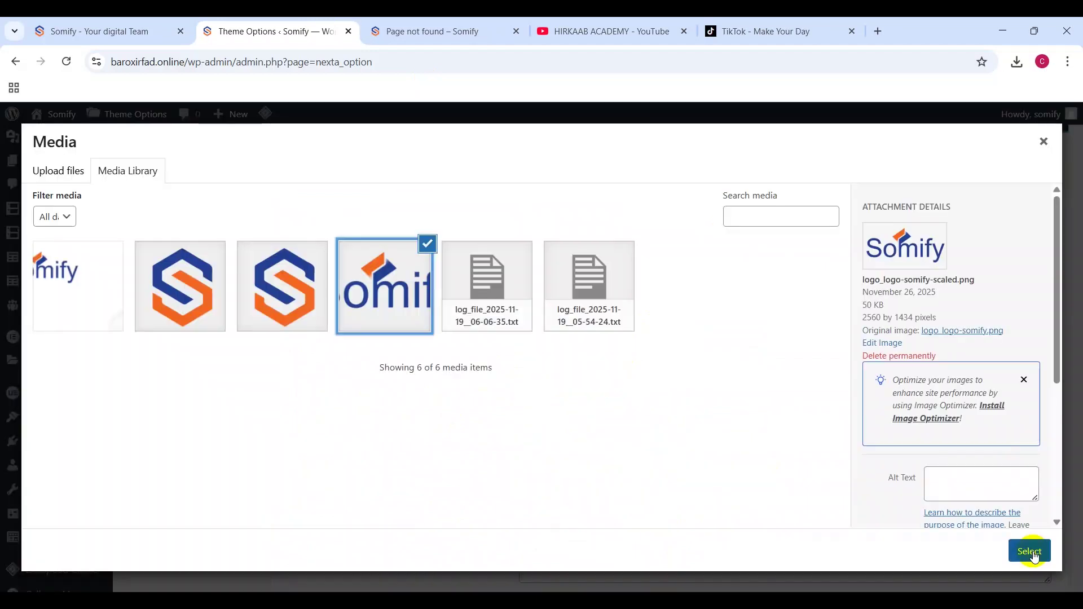
pyautogui.click(1031, 552)
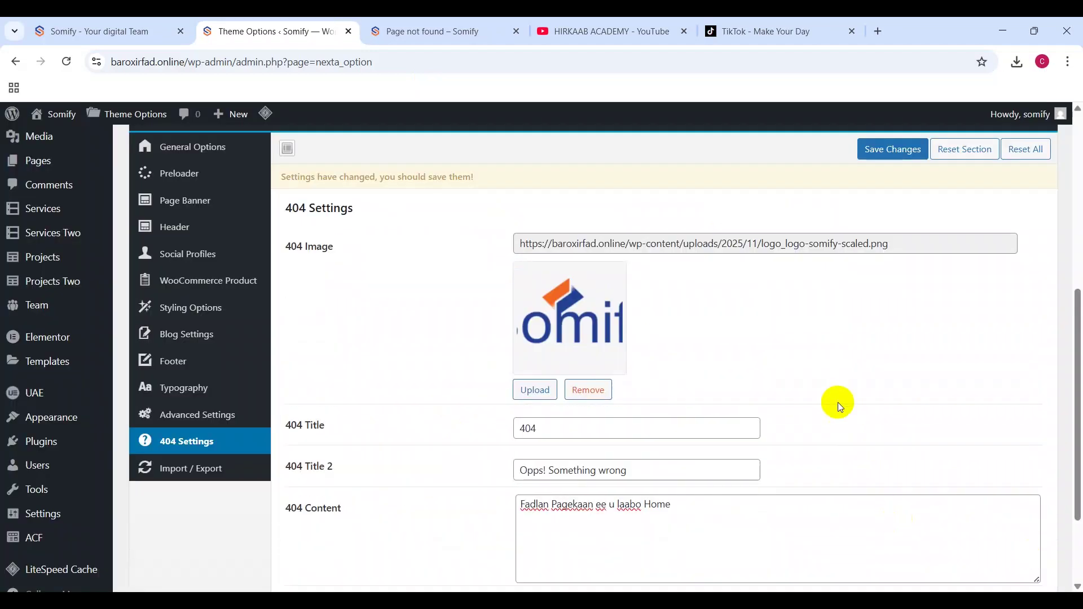
pyautogui.scroll(-2, 837, 402)
pyautogui.scroll(6, 839, 399)
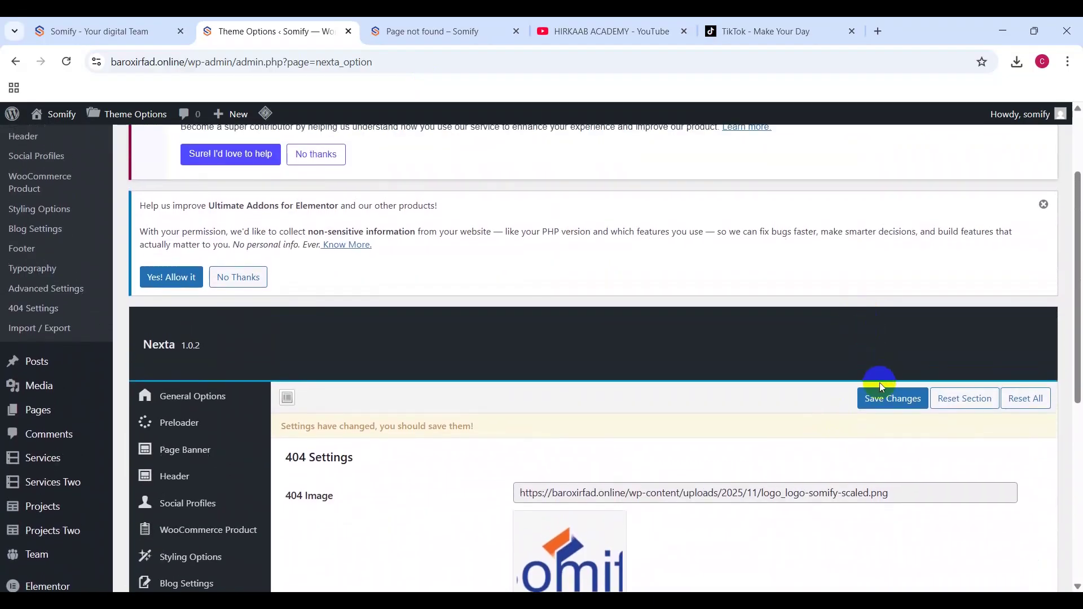
pyautogui.click(878, 398)
pyautogui.click(418, 31)
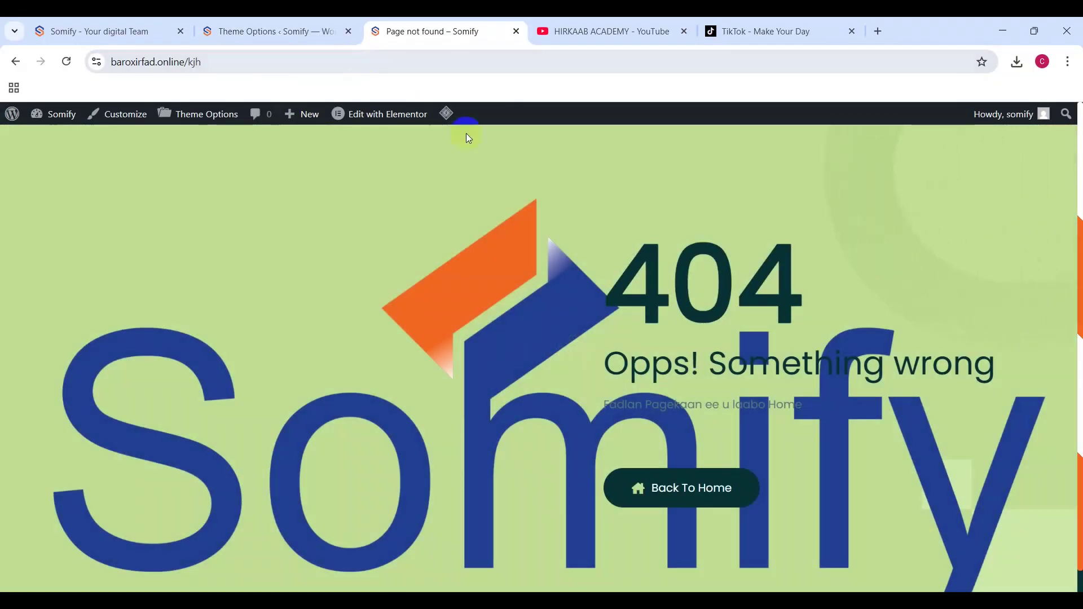
# Step: Review the live 404 page showing the large Somify logo and new message
pyautogui.scroll(-1, 503, 339)
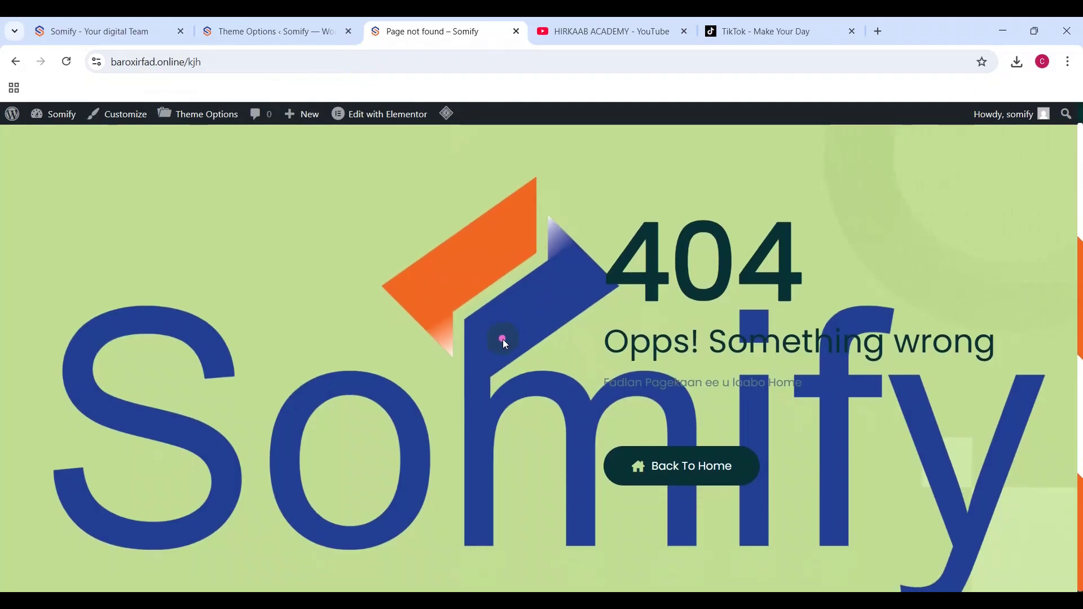
pyautogui.scroll(1, 503, 340)
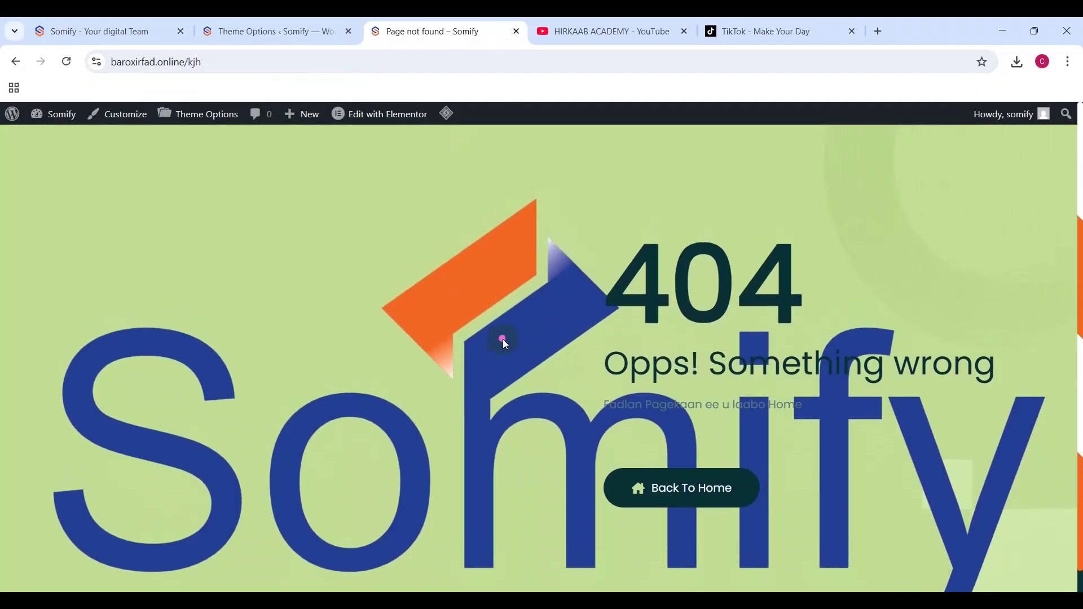
pyautogui.scroll(-1, 502, 339)
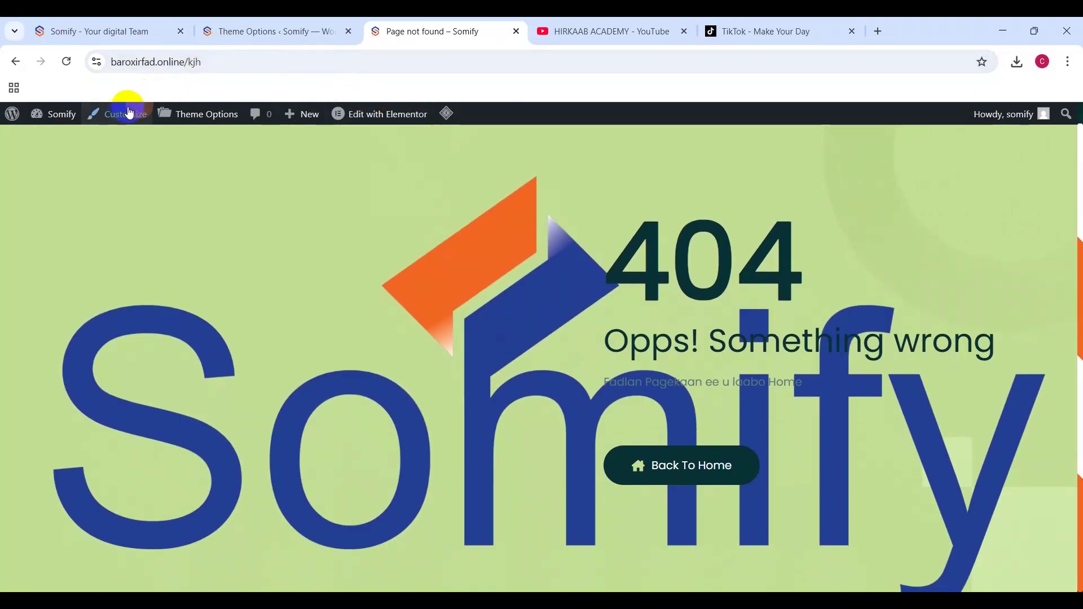
# Step: Load the site's front page and scroll through its hero, services and project sections
pyautogui.click(57, 115)
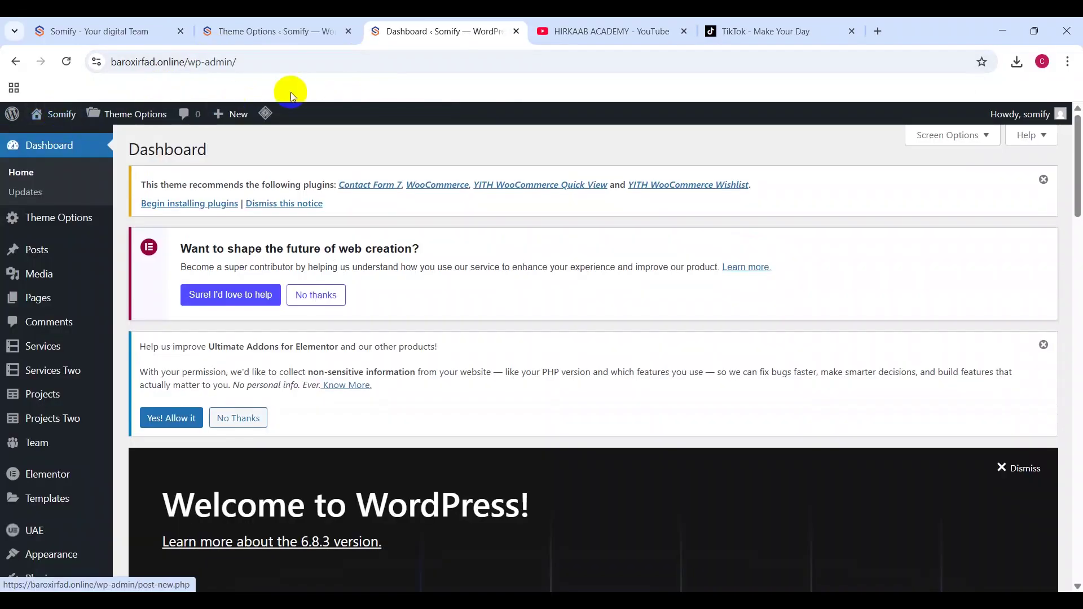
pyautogui.moveTo(187, 63); pyautogui.dragTo(245, 54)
pyautogui.press('BackSpace')
pyautogui.press('Return')
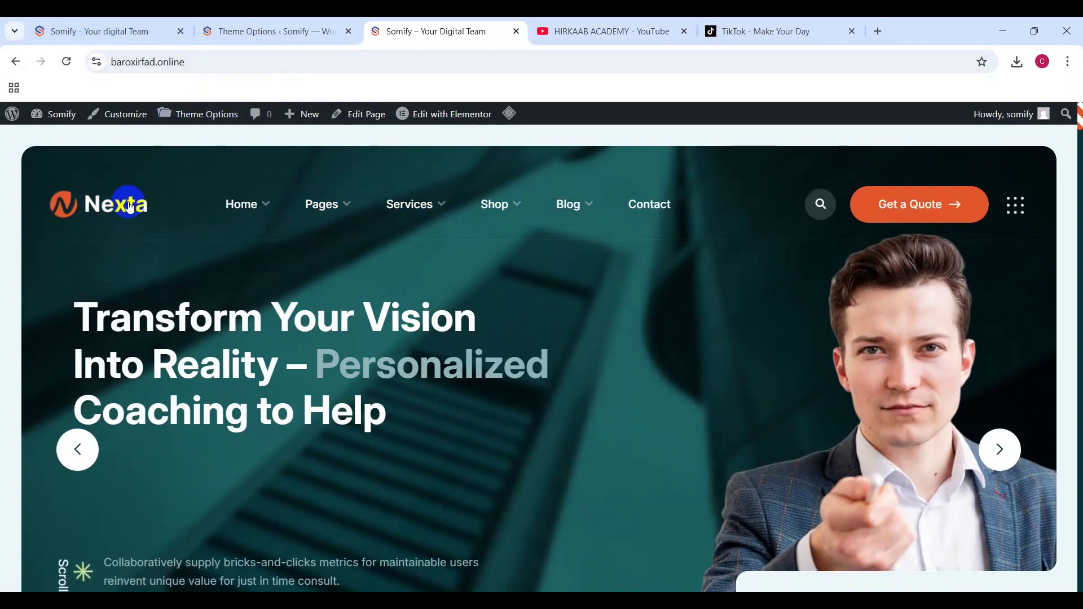
pyautogui.scroll(-10, 463, 280)
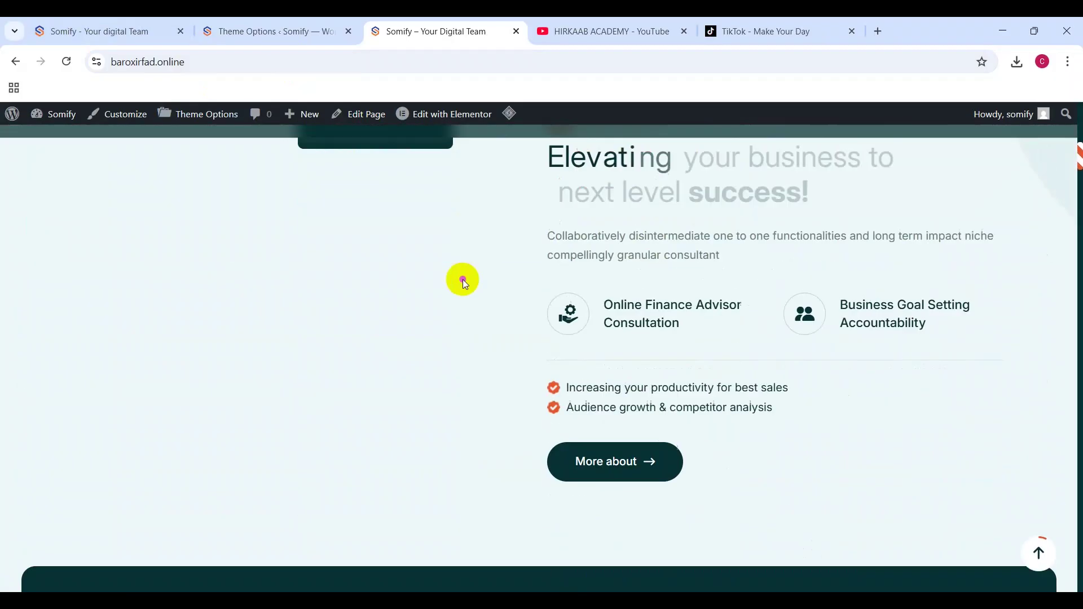
pyautogui.scroll(-15, 463, 280)
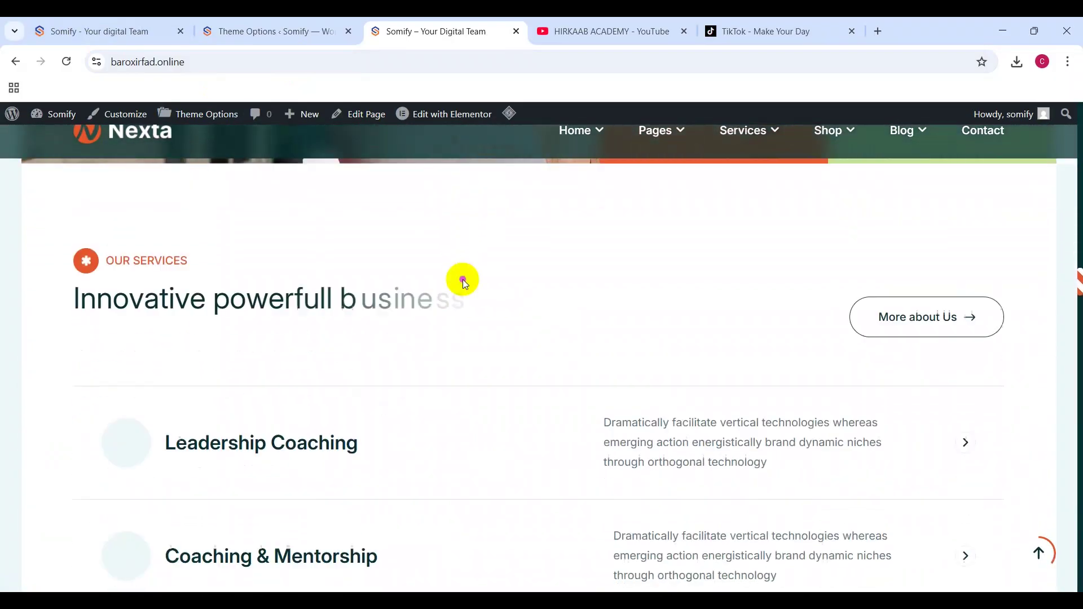
pyautogui.scroll(-4, 463, 279)
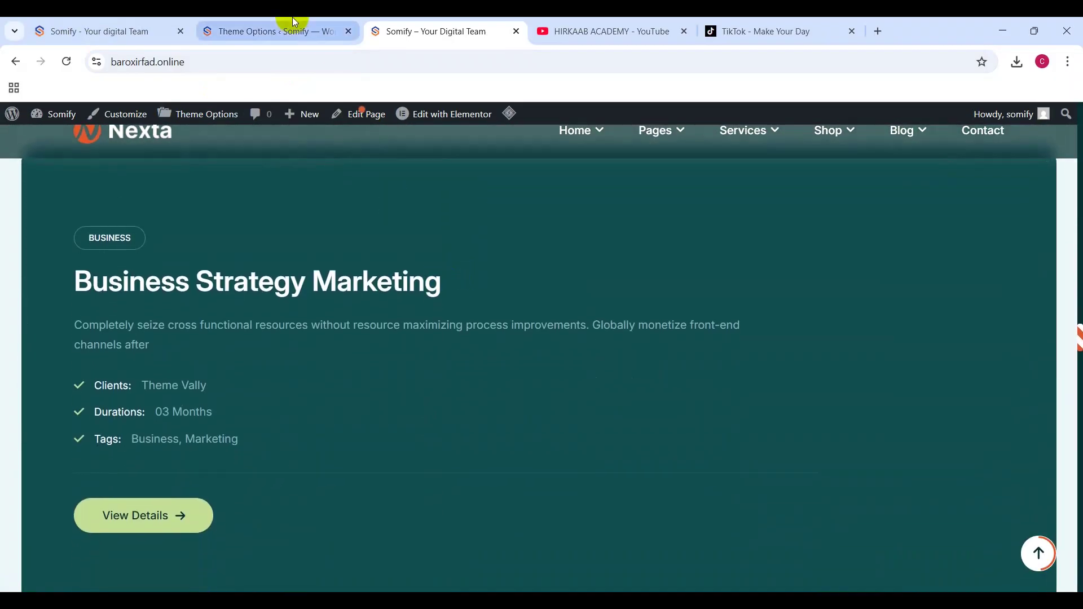
# Step: Compare the original Somify site with the theme's front end and header/footer template list
pyautogui.click(147, 22)
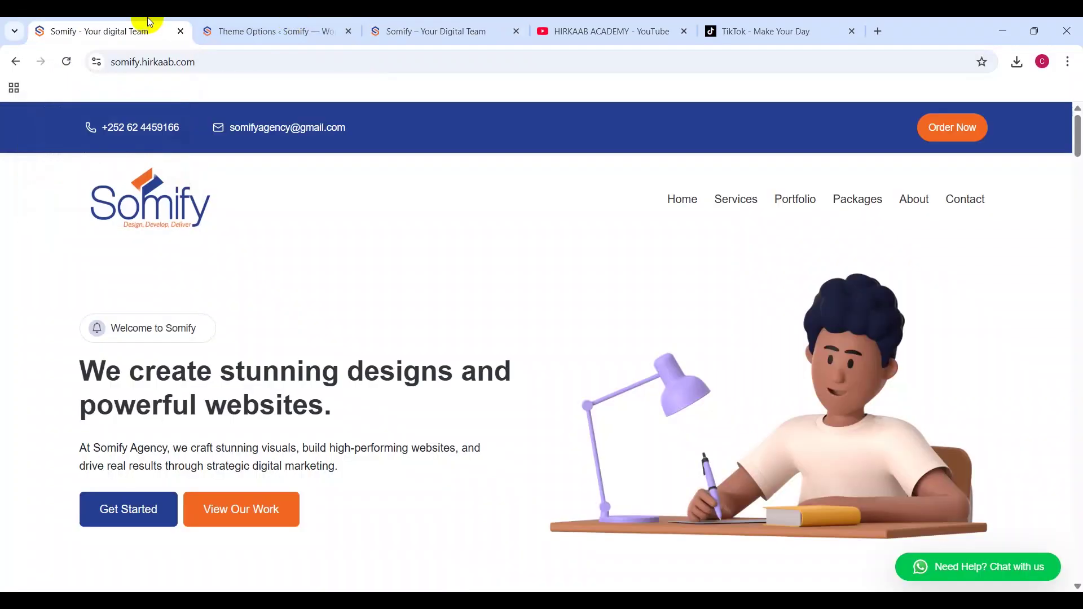
pyautogui.click(250, 23)
pyautogui.scroll(5, 396, 251)
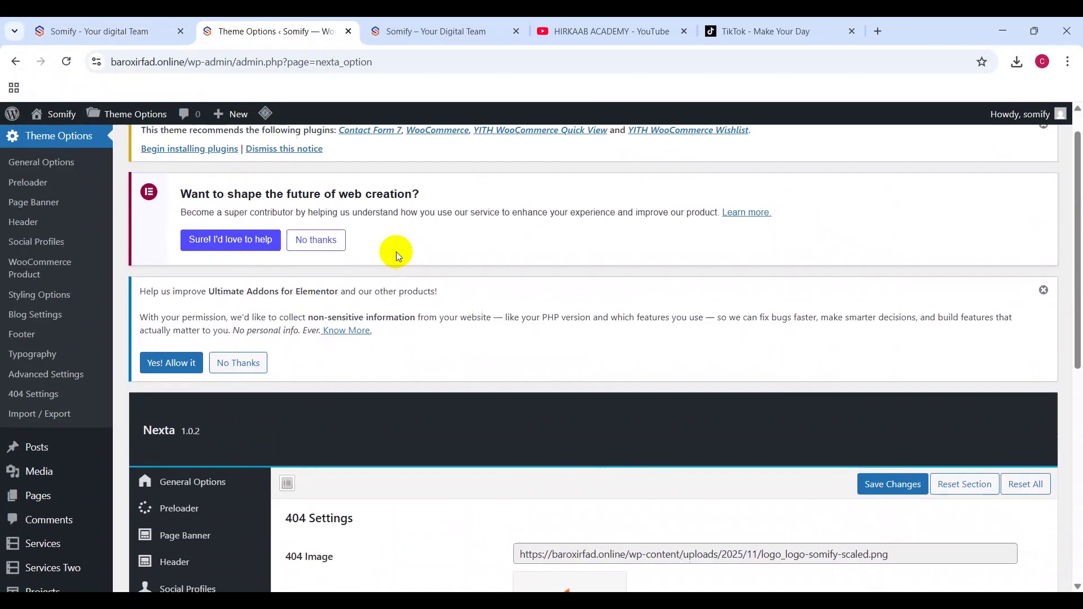
pyautogui.scroll(-7, 396, 252)
pyautogui.scroll(6, 396, 251)
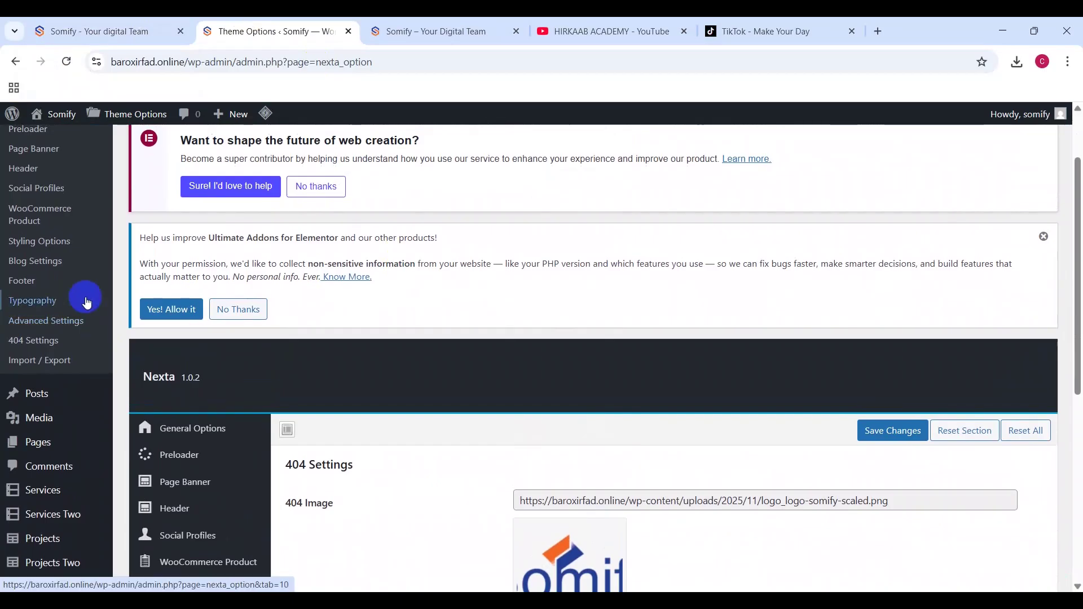
pyautogui.scroll(-6, 87, 443)
pyautogui.moveTo(79, 338)
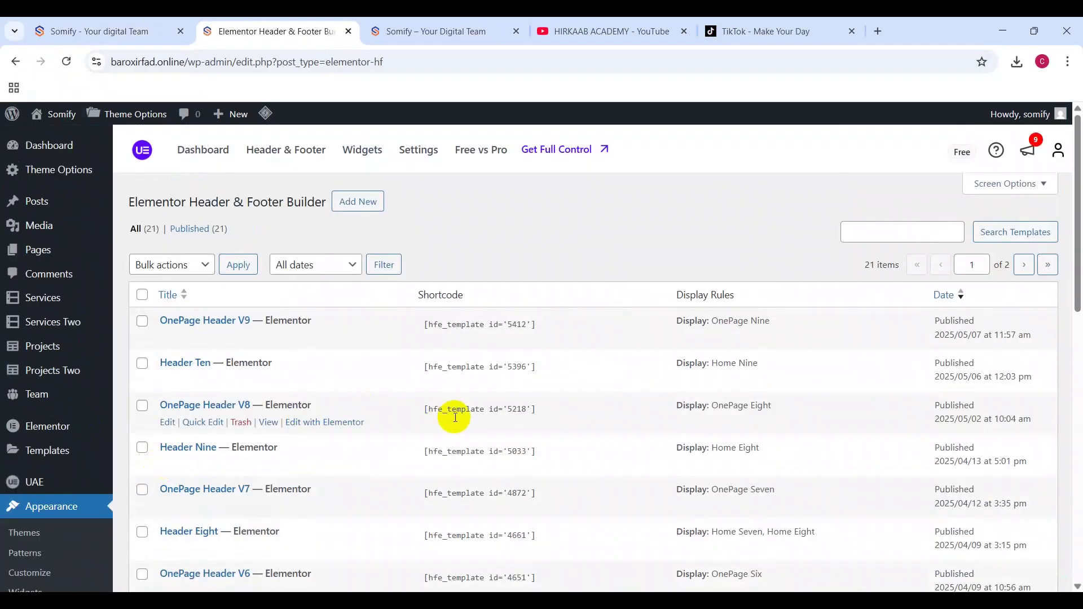
pyautogui.click(434, 22)
pyautogui.moveTo(407, 112)
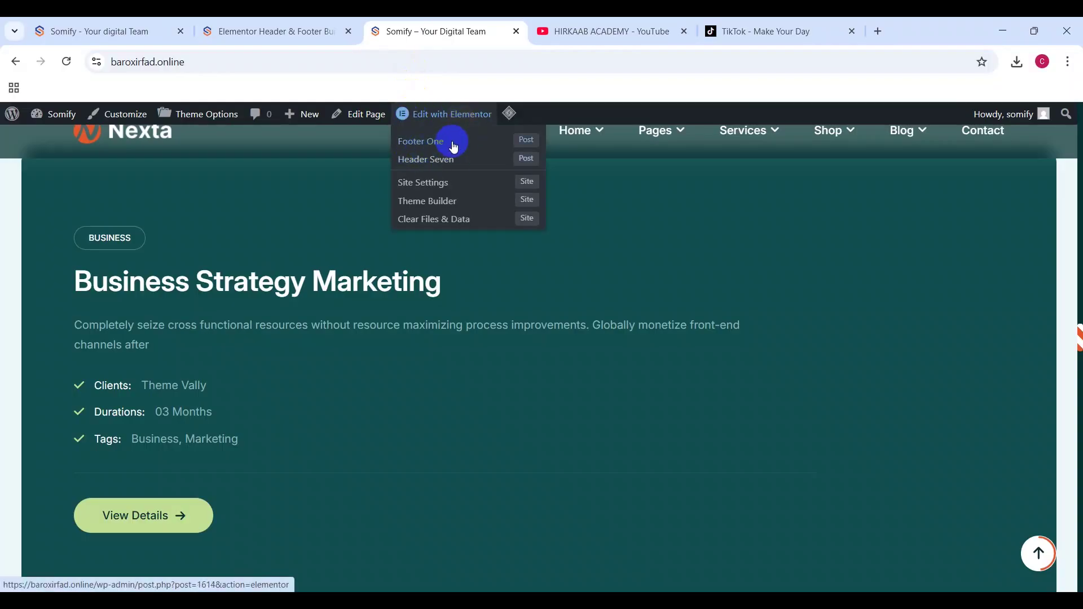
pyautogui.click(267, 25)
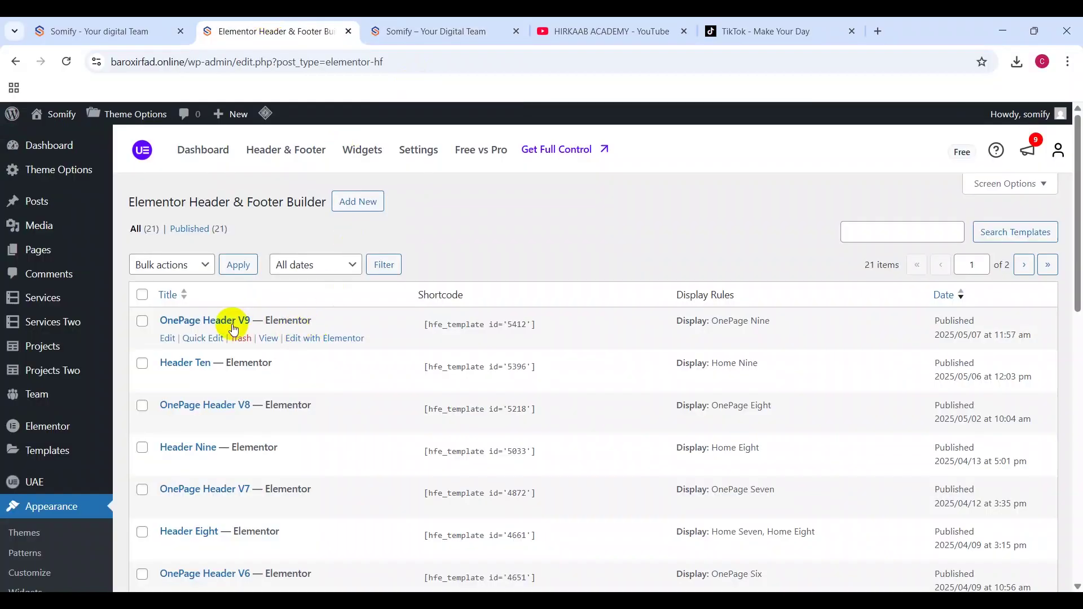
pyautogui.scroll(-5, 313, 397)
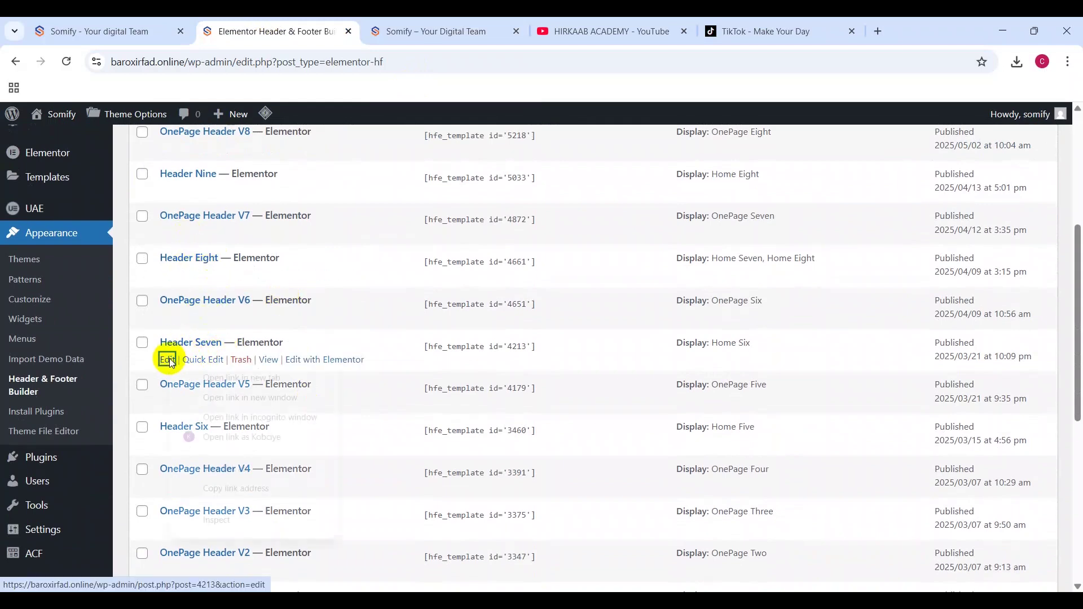
# Step: Open Header Seven's edit page in a new tab
pyautogui.rightClick(169, 362)
pyautogui.click(205, 373)
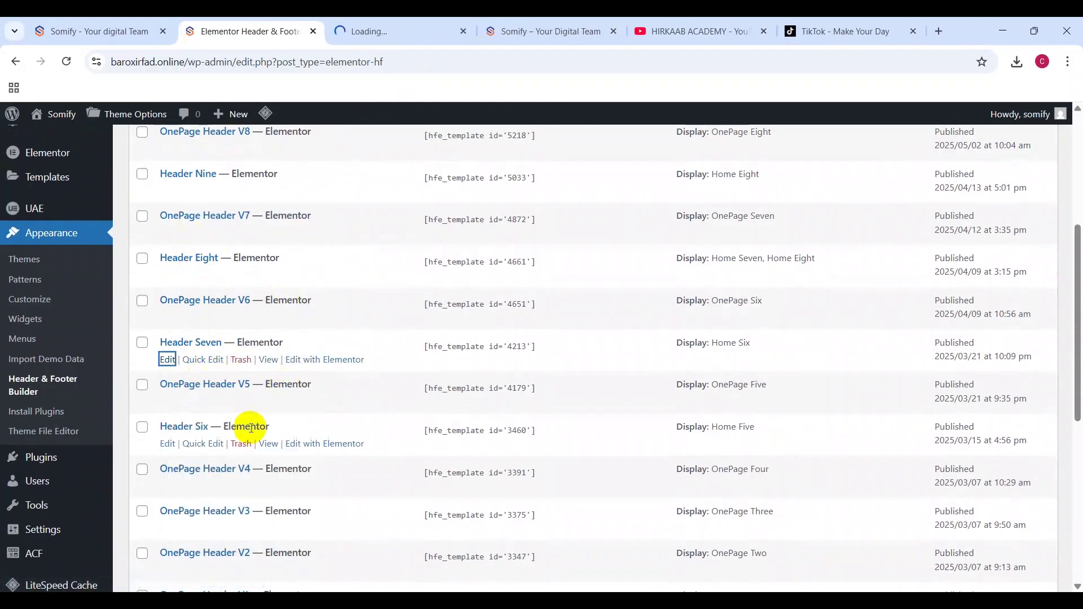
pyautogui.click(386, 20)
pyautogui.click(571, 21)
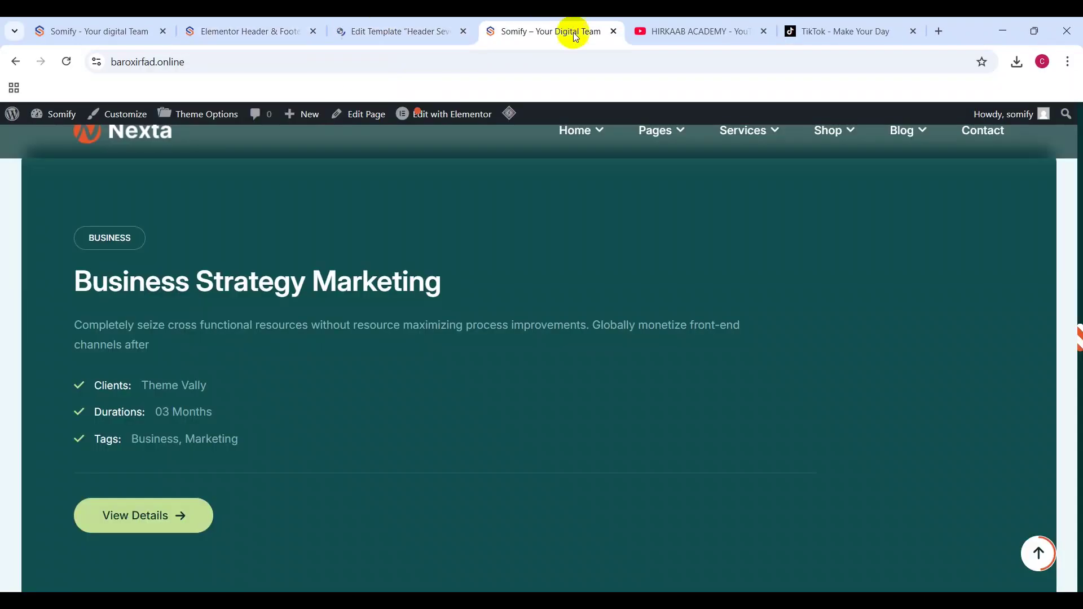
pyautogui.moveTo(443, 113)
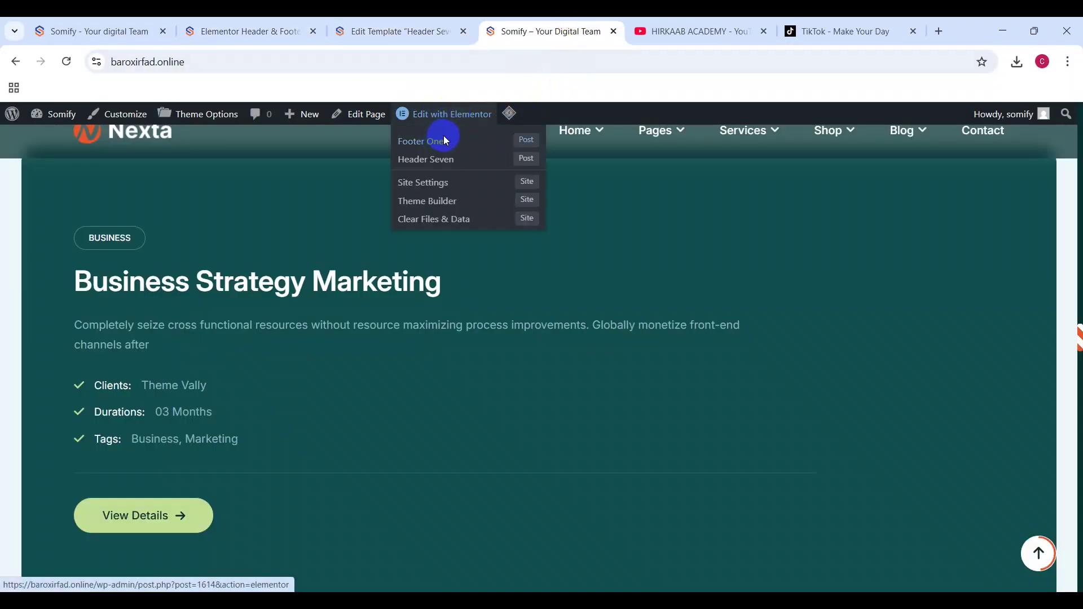
pyautogui.click(279, 31)
# Step: Open Footer One's edit page in a new tab and switch to it
pyautogui.scroll(-1, 337, 345)
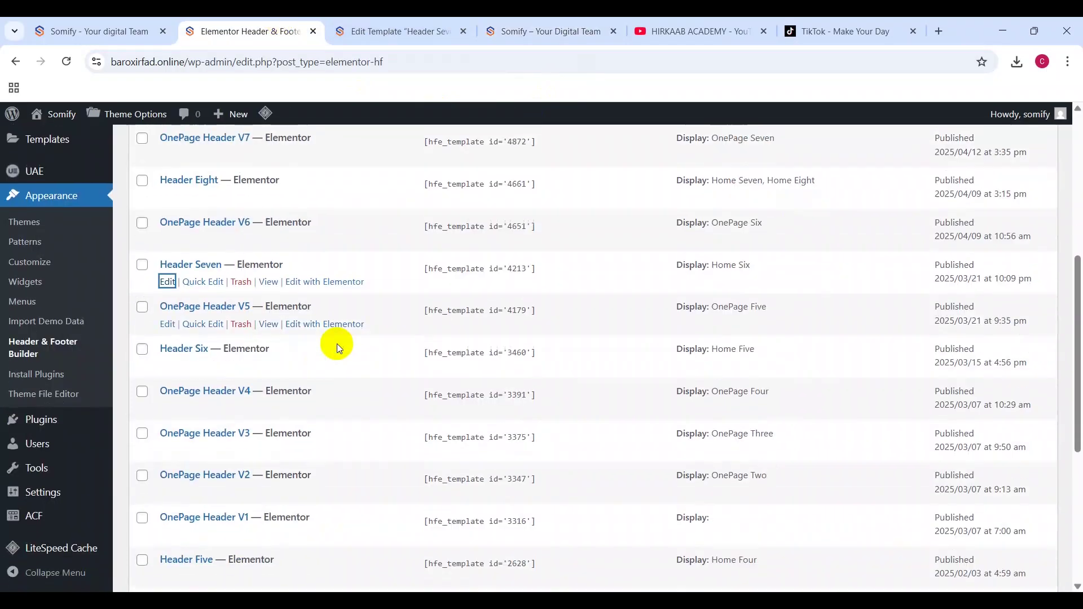
pyautogui.scroll(-6, 337, 343)
pyautogui.scroll(4, 337, 344)
pyautogui.scroll(-4, 337, 344)
pyautogui.rightClick(171, 473)
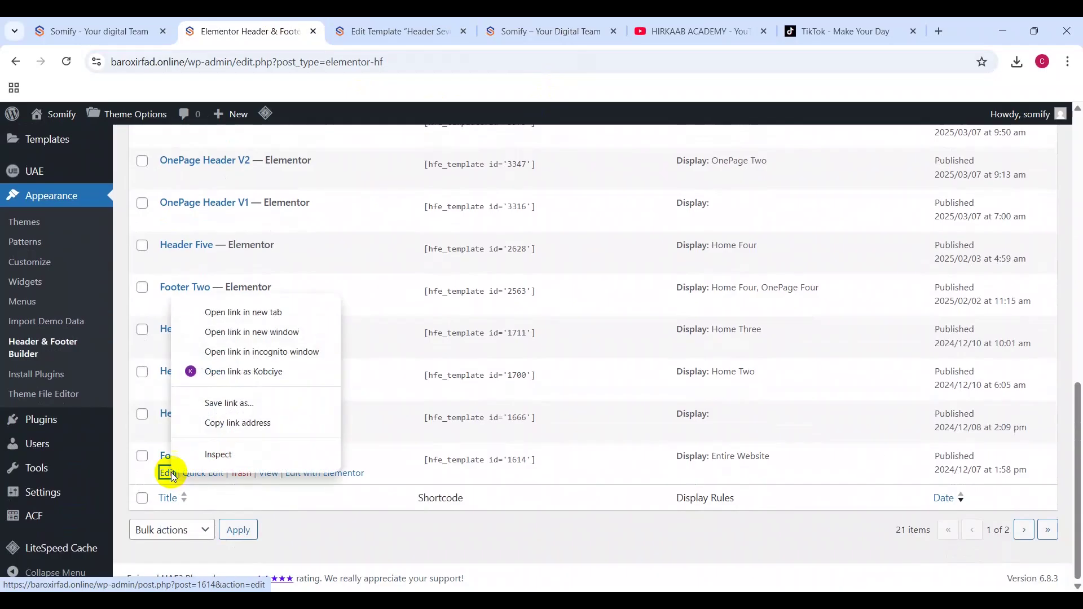
pyautogui.click(258, 312)
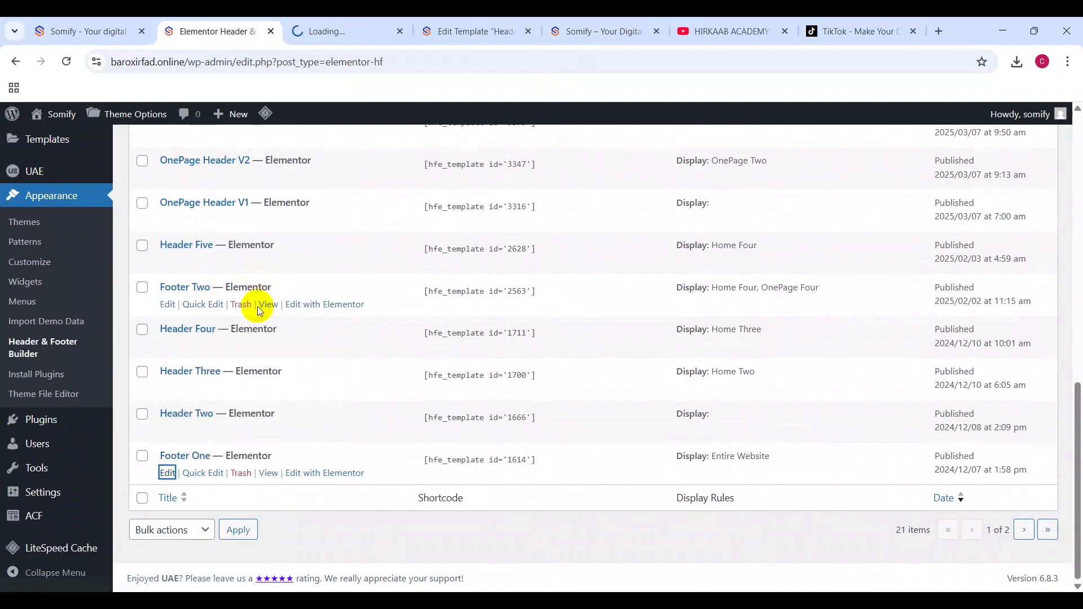
pyautogui.click(390, 21)
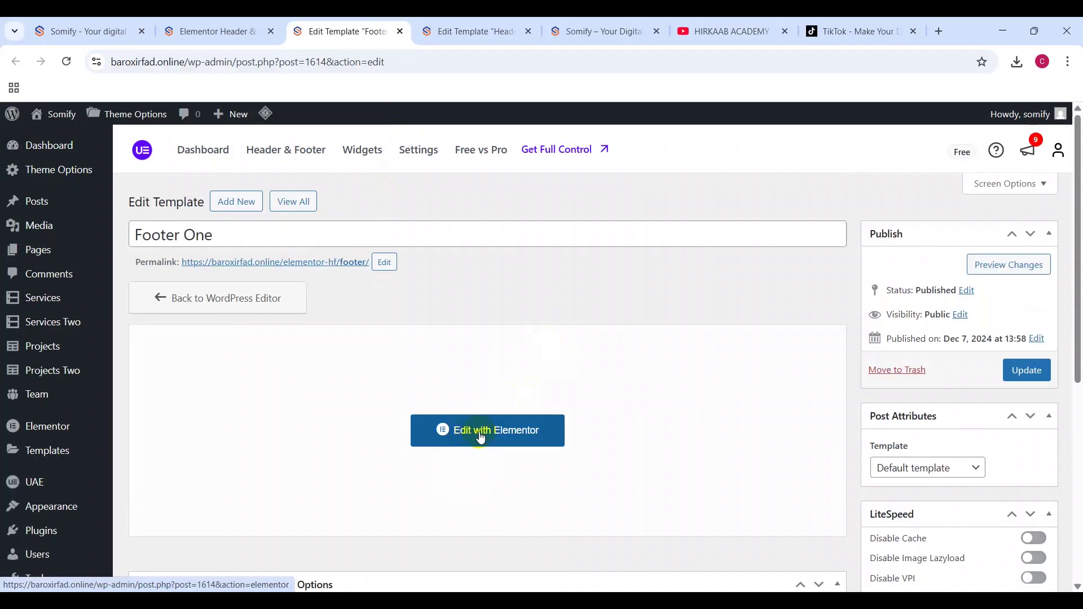
# Step: Launch Elementor for both Footer One and Header Seven, ending in the Footer One editor
pyautogui.click(481, 438)
pyautogui.click(476, 31)
pyautogui.click(522, 434)
pyautogui.click(394, 33)
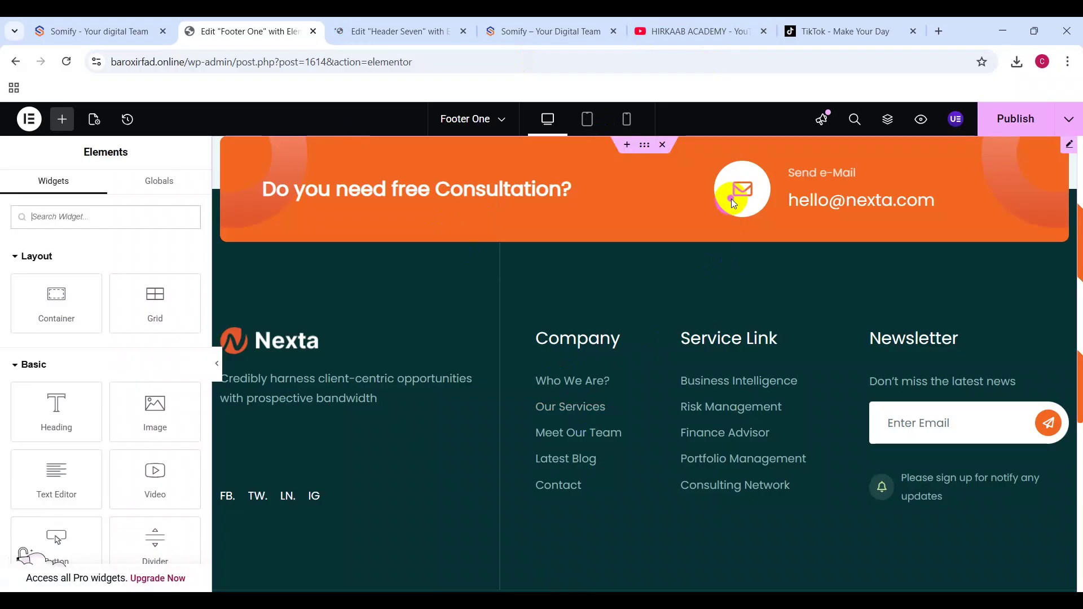
# Step: Change the footer newsletter title to 'Do you need free Website?'
pyautogui.click(1066, 150)
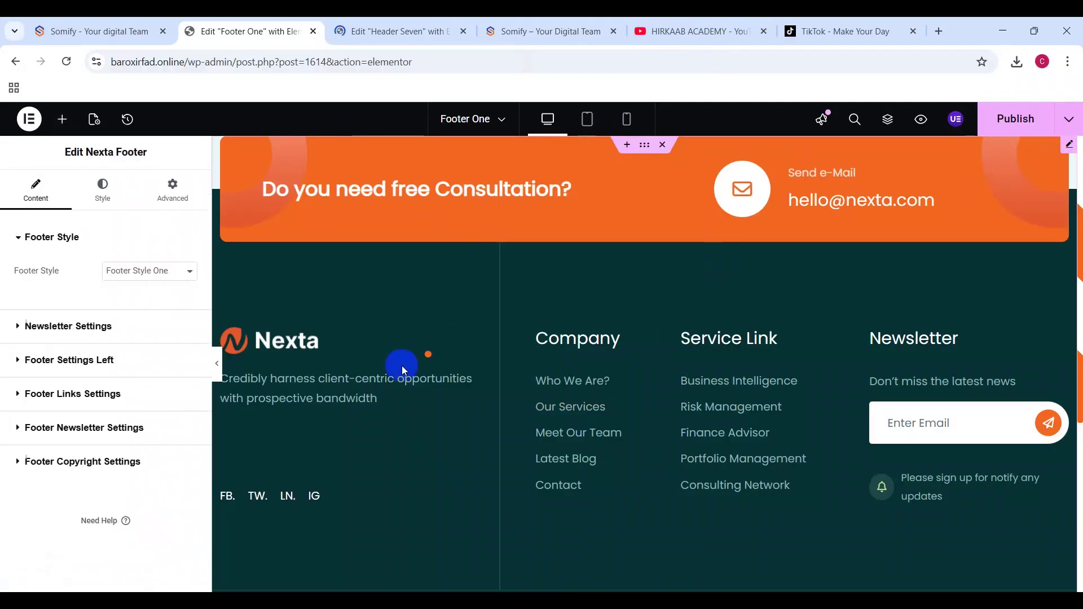
pyautogui.click(67, 327)
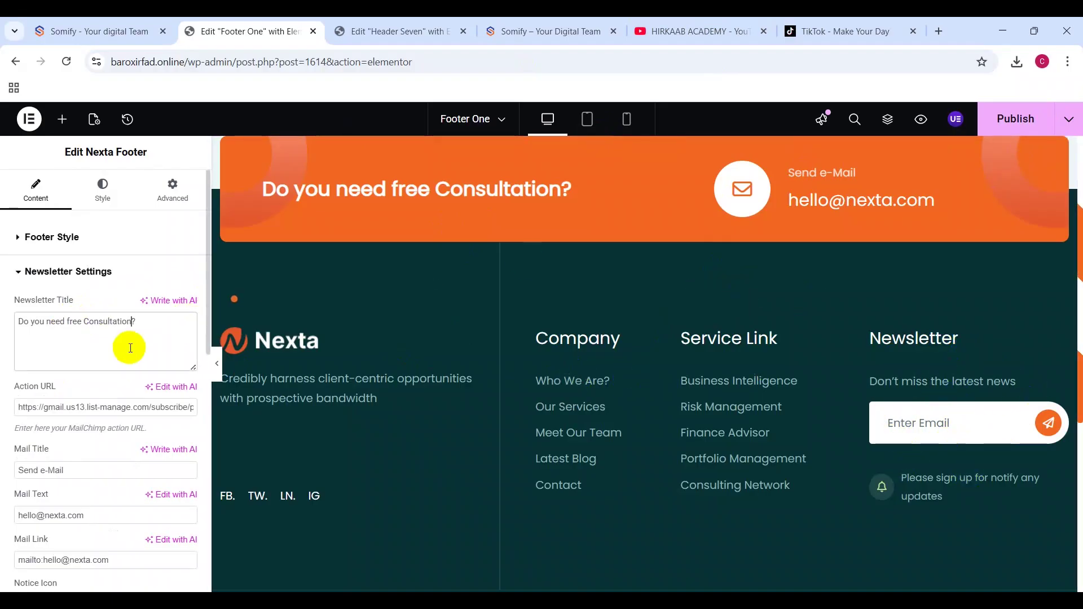
pyautogui.hotkey('ctrl', 'a')
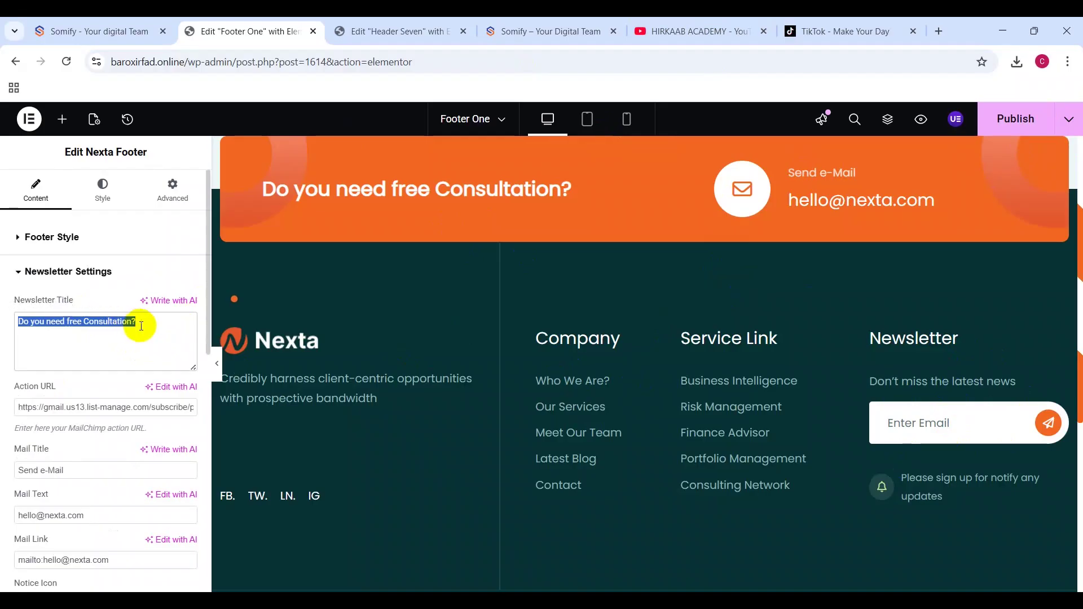
pyautogui.click(116, 323)
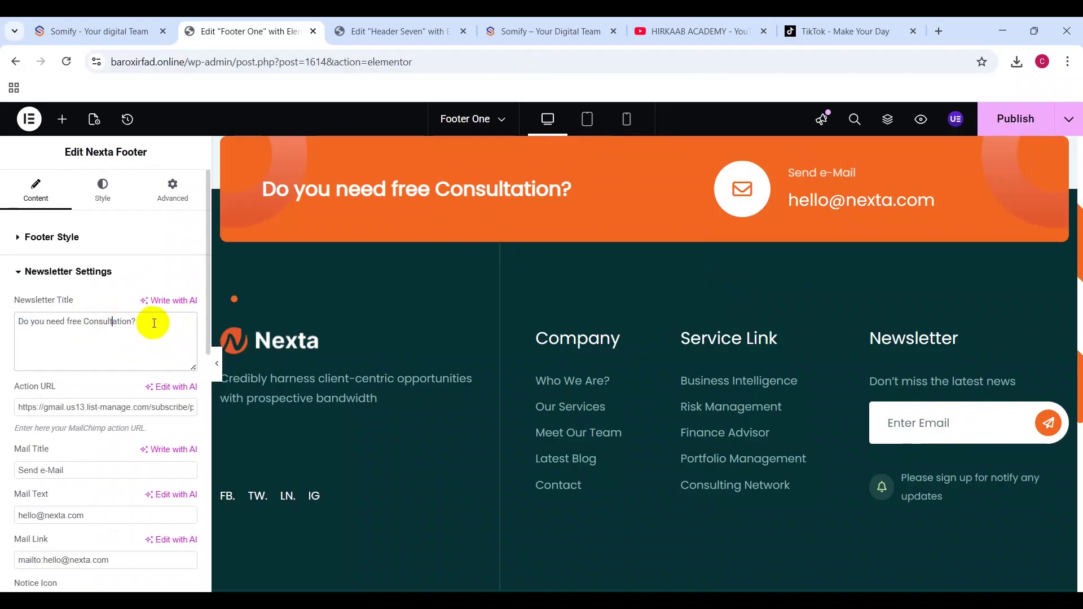
pyautogui.write('Website')
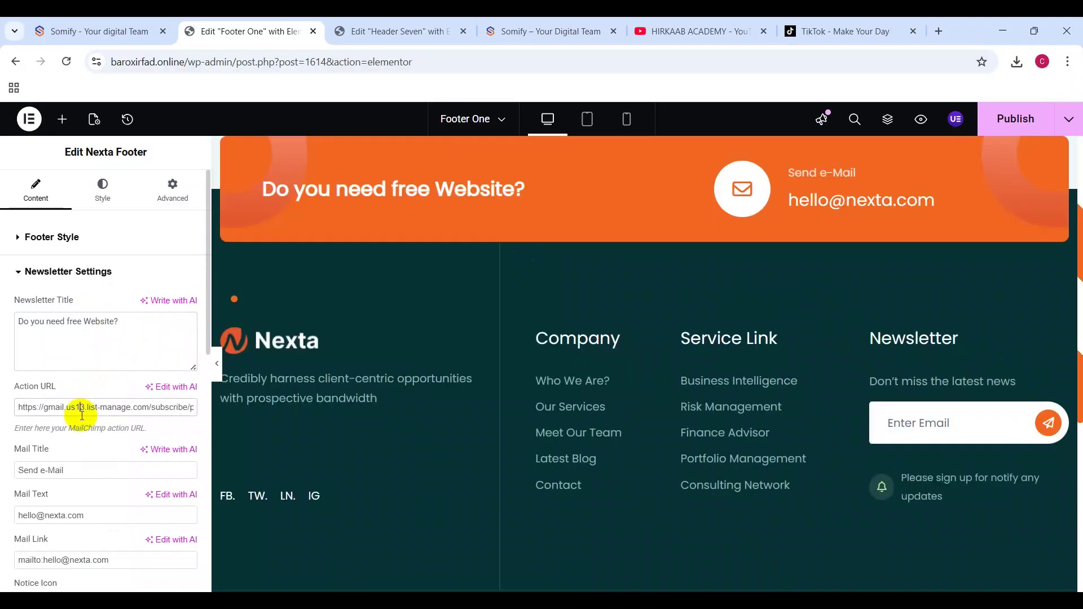
pyautogui.doubleClick(53, 406)
pyautogui.click(84, 407)
pyautogui.moveTo(14, 407); pyautogui.dragTo(128, 407)
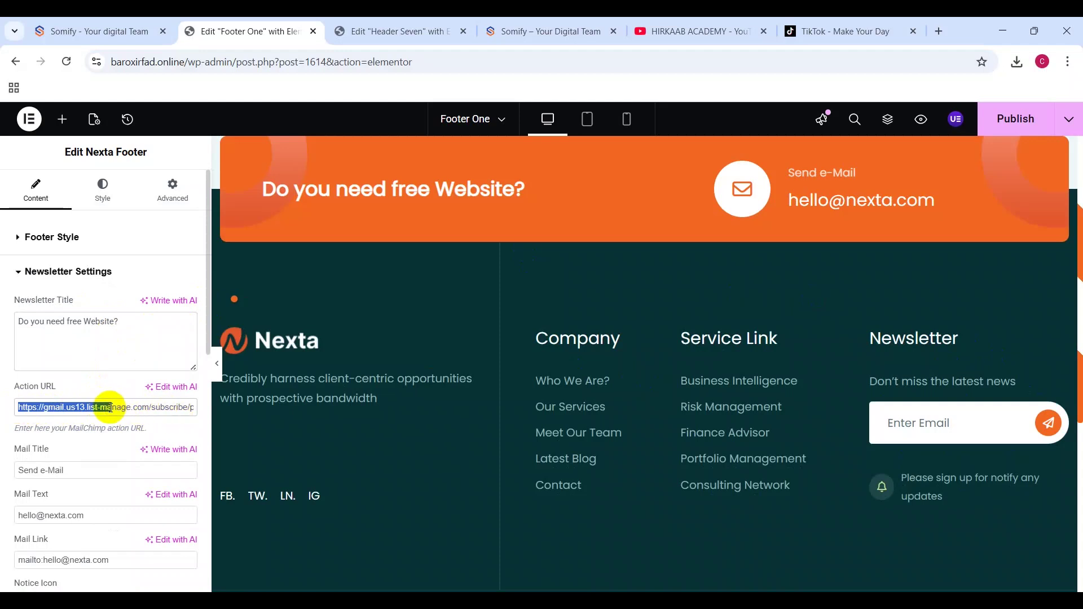
# Step: Replace the footer's Mail Text and Mail Link with the site's own info e-mail address
pyautogui.moveTo(79, 470); pyautogui.dragTo(3, 473)
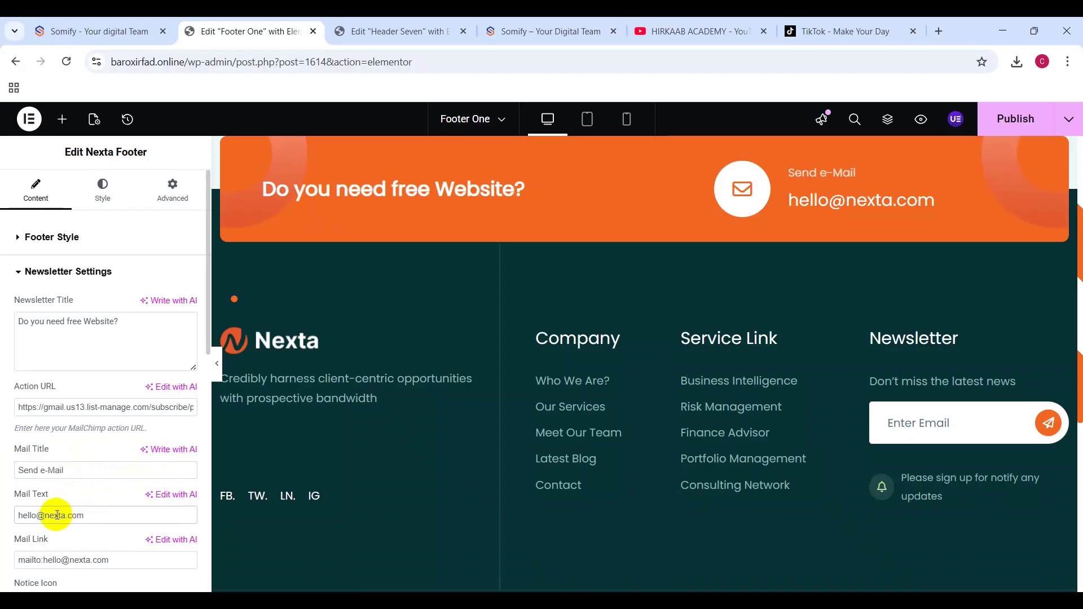
pyautogui.moveTo(63, 516); pyautogui.dragTo(3, 510)
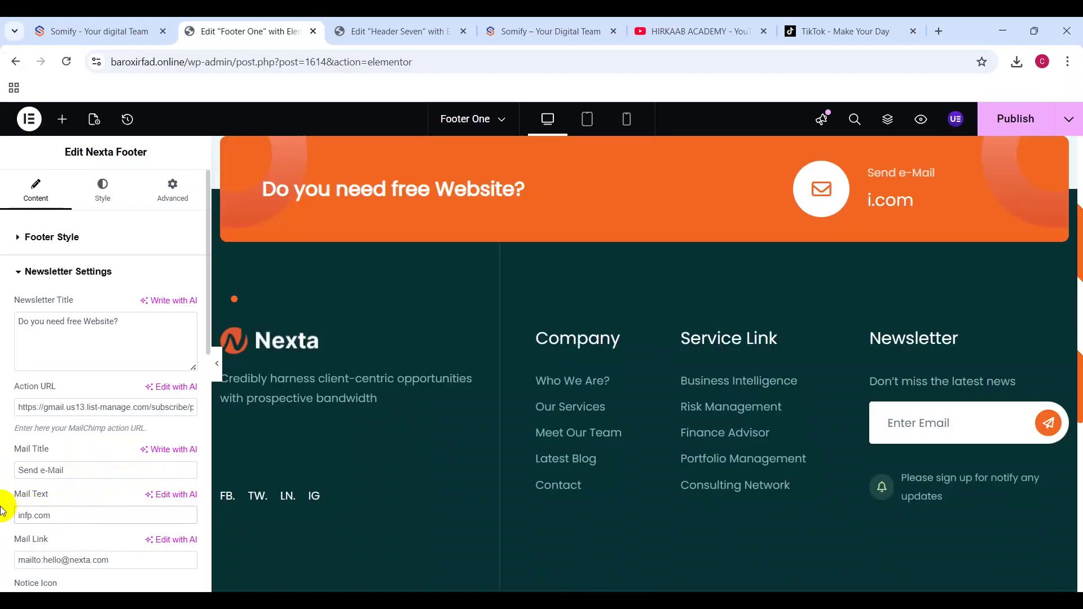
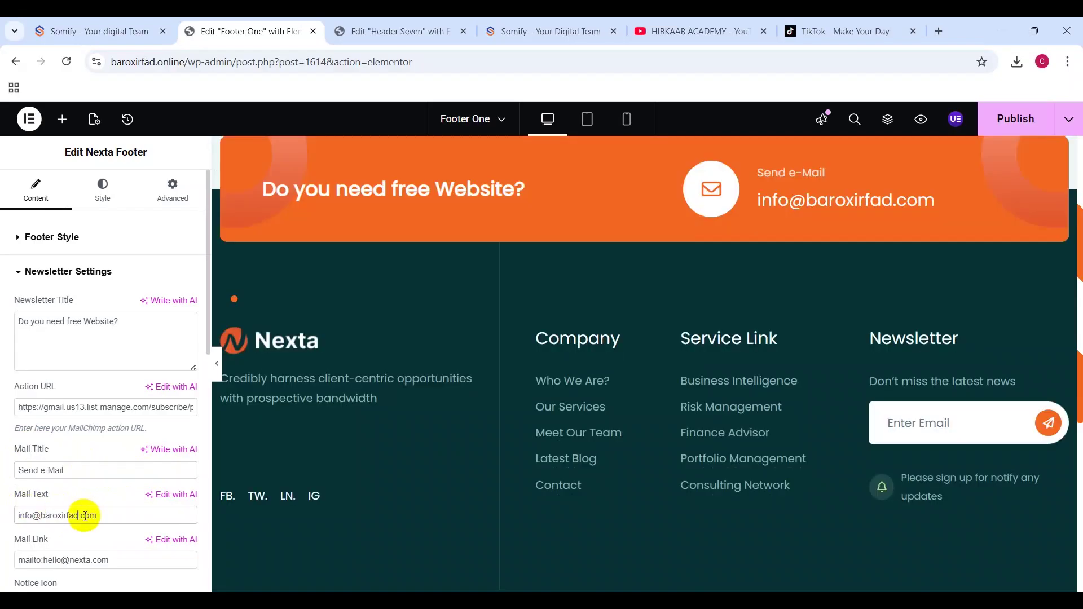
pyautogui.moveTo(80, 515); pyautogui.dragTo(159, 511)
pyautogui.press('BackSpace')
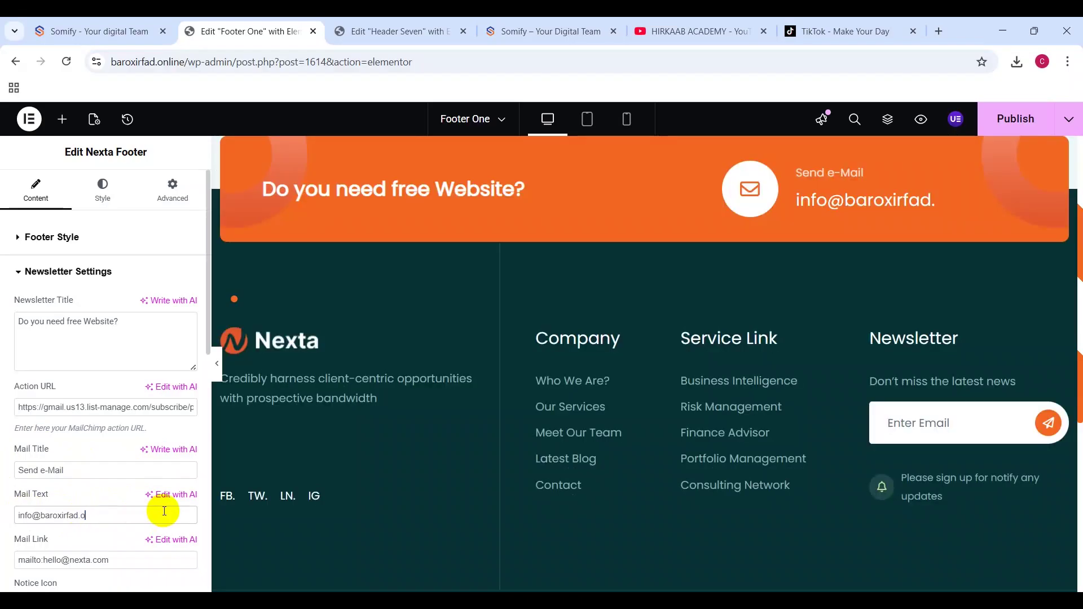
pyautogui.hotkey('ctrl', 'a')
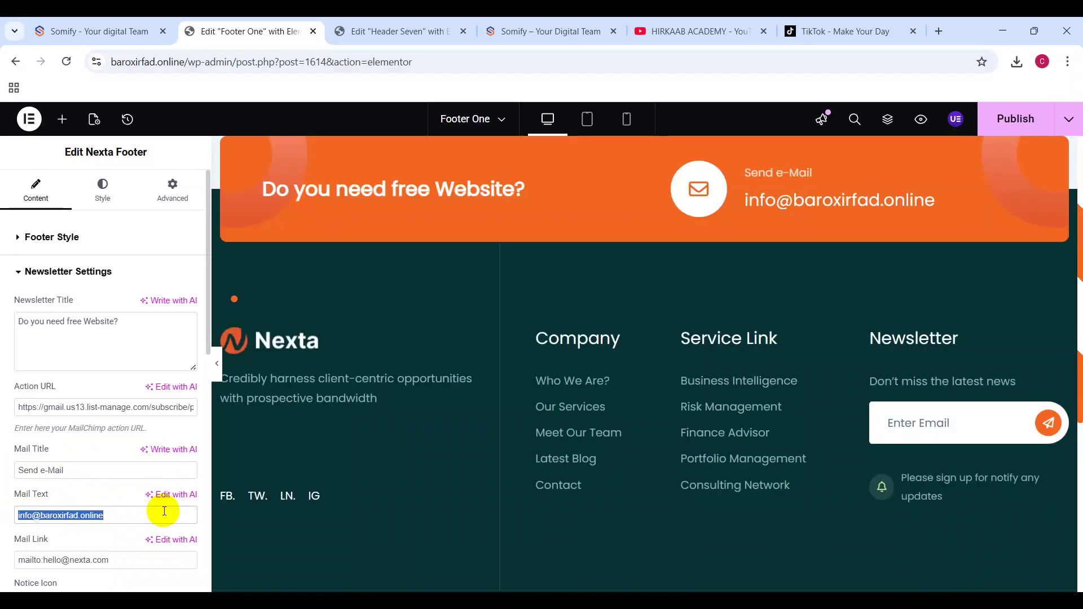
pyautogui.moveTo(42, 559); pyautogui.dragTo(162, 561)
pyautogui.hotkey('ctrl', 'v')
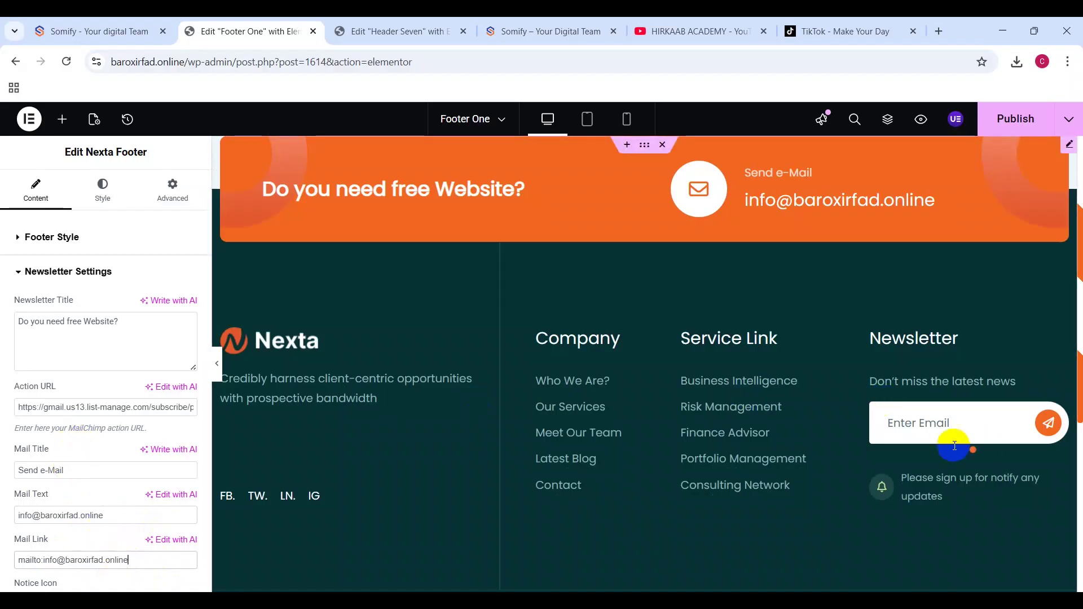
# Step: Scroll back up the Edit Nexta Footer panel and expand Footer Settings Left to show logo and tagline
pyautogui.scroll(-3, 61, 430)
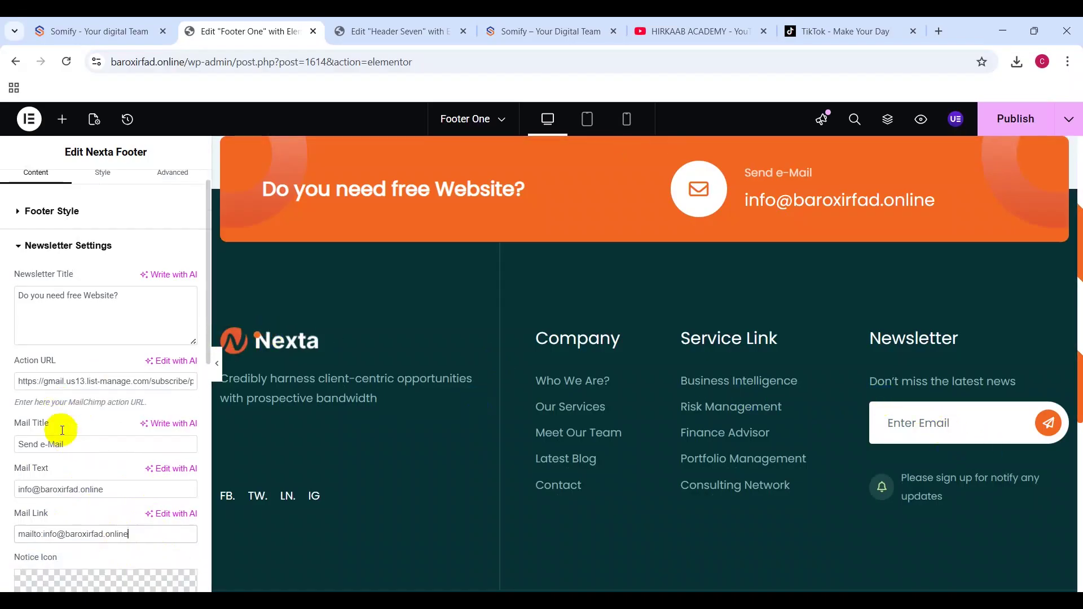
pyautogui.scroll(-1, 62, 435)
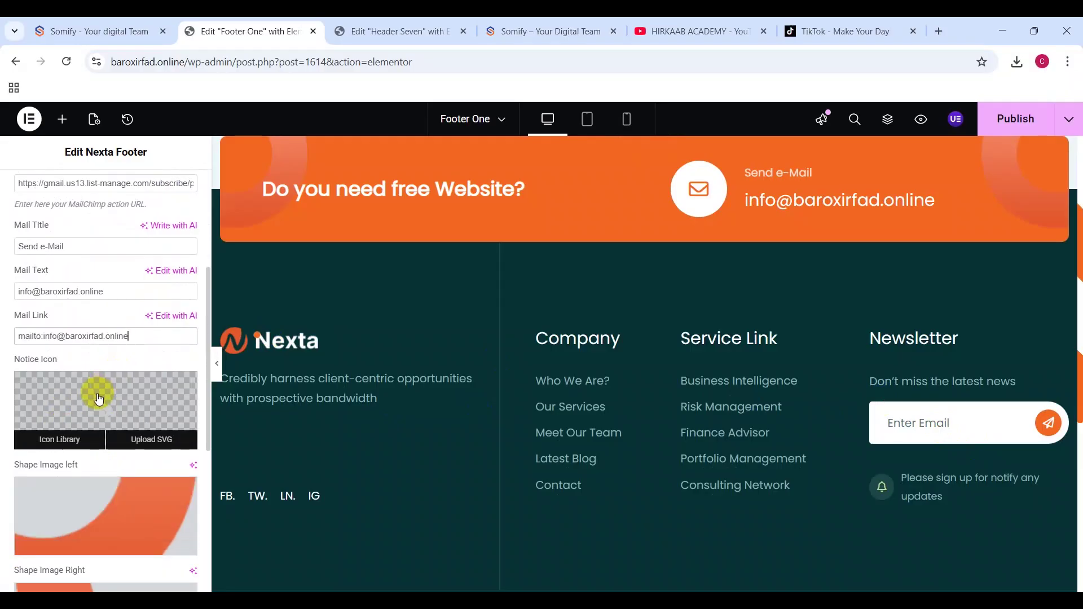
pyautogui.scroll(-6, 97, 395)
pyautogui.scroll(3, 116, 294)
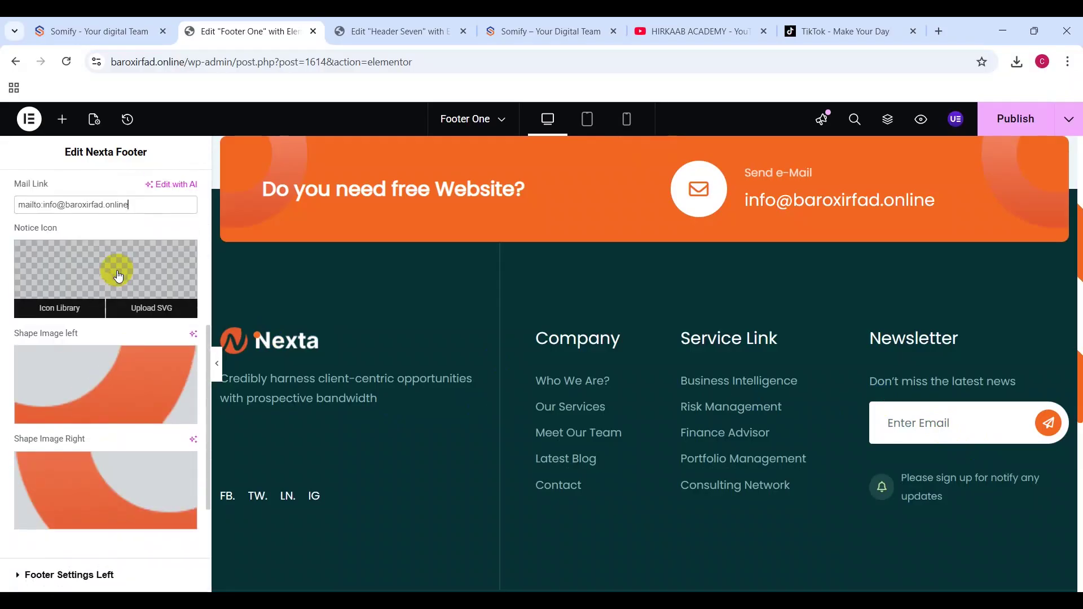
pyautogui.click(98, 398)
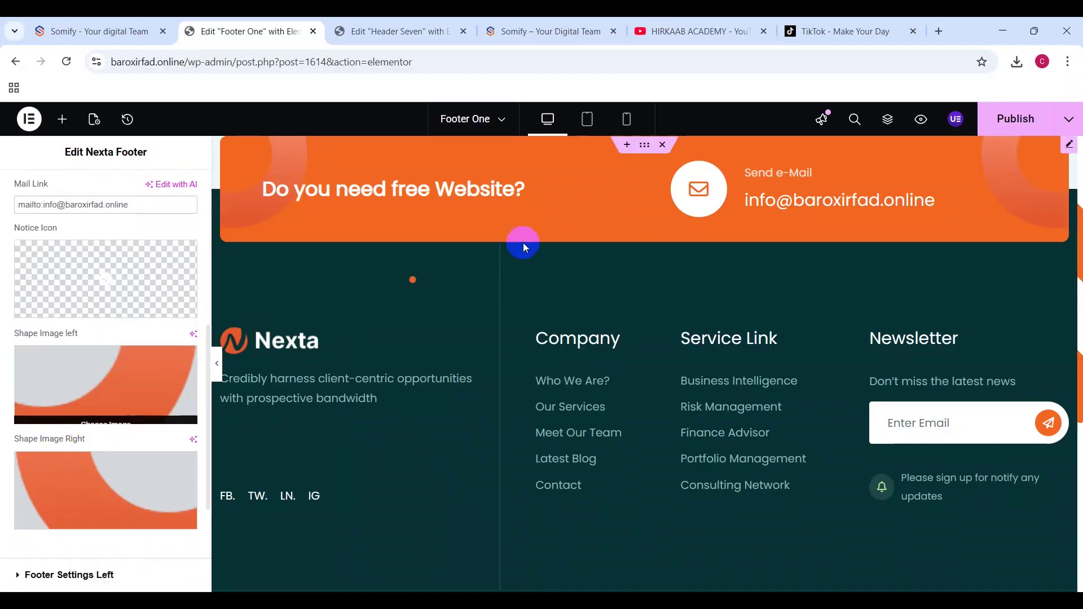
pyautogui.scroll(2, 63, 262)
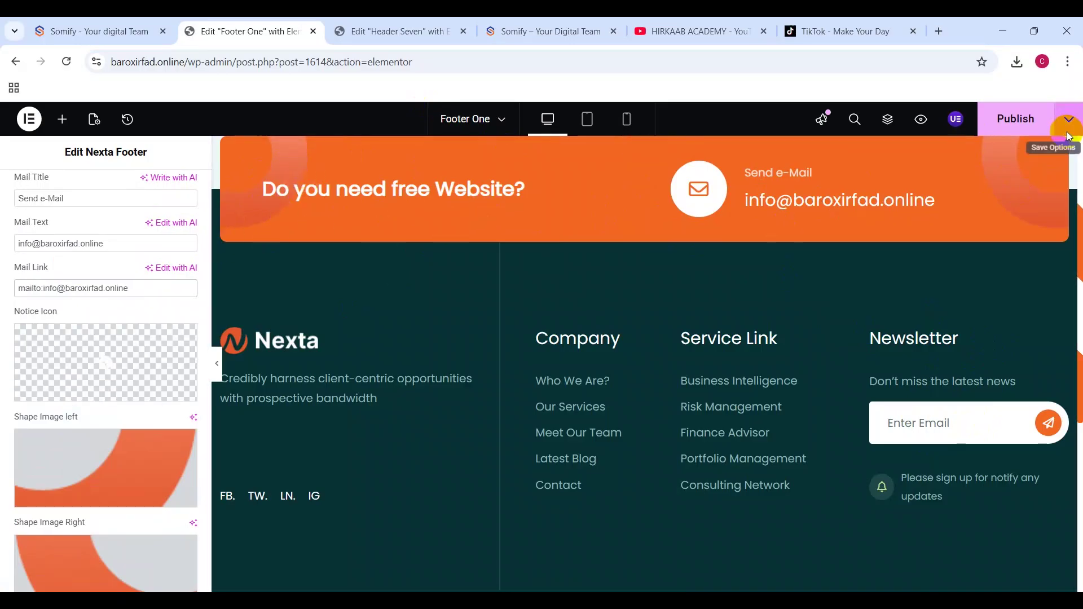
pyautogui.scroll(-5, 78, 418)
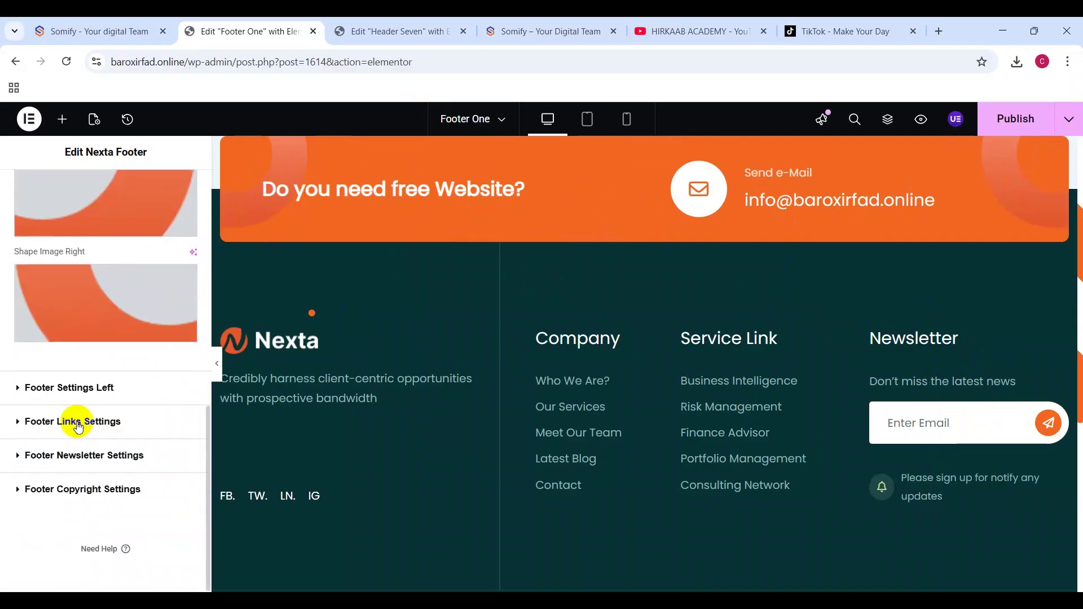
pyautogui.scroll(4, 111, 310)
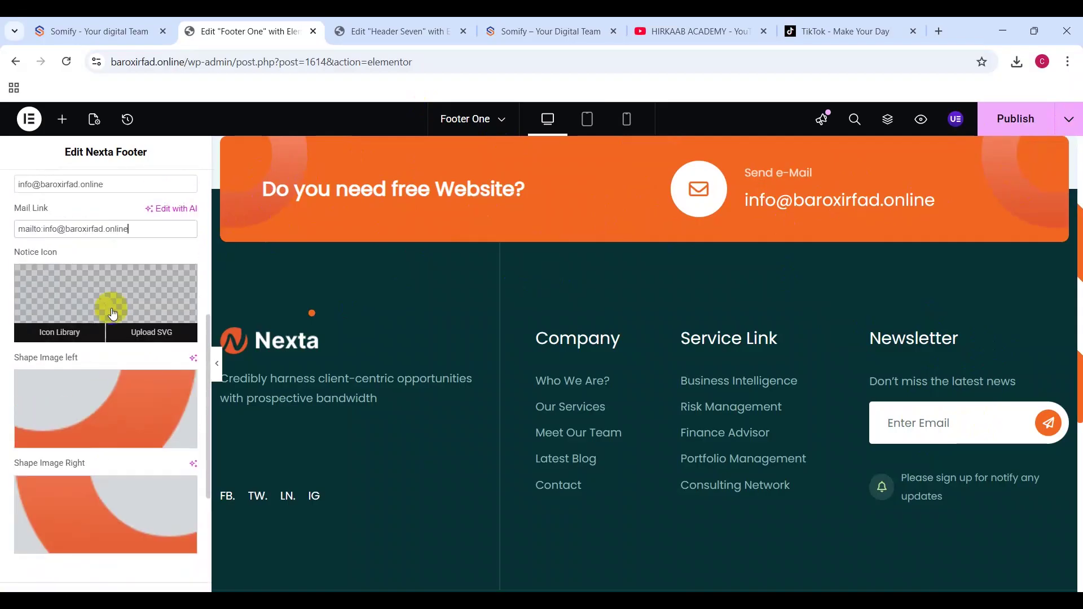
pyautogui.scroll(1, 112, 314)
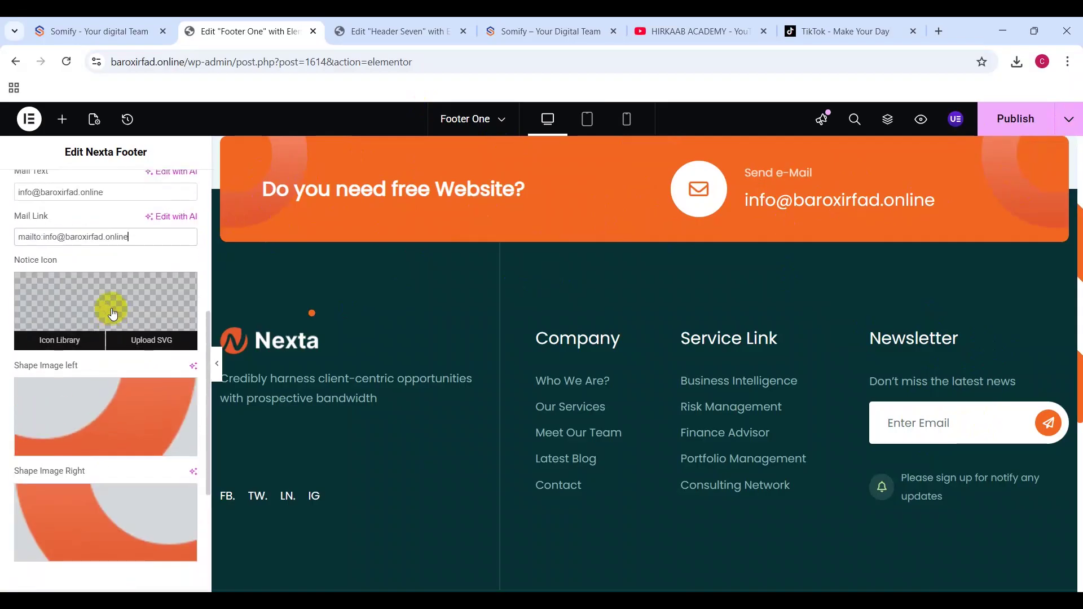
pyautogui.scroll(-4, 111, 311)
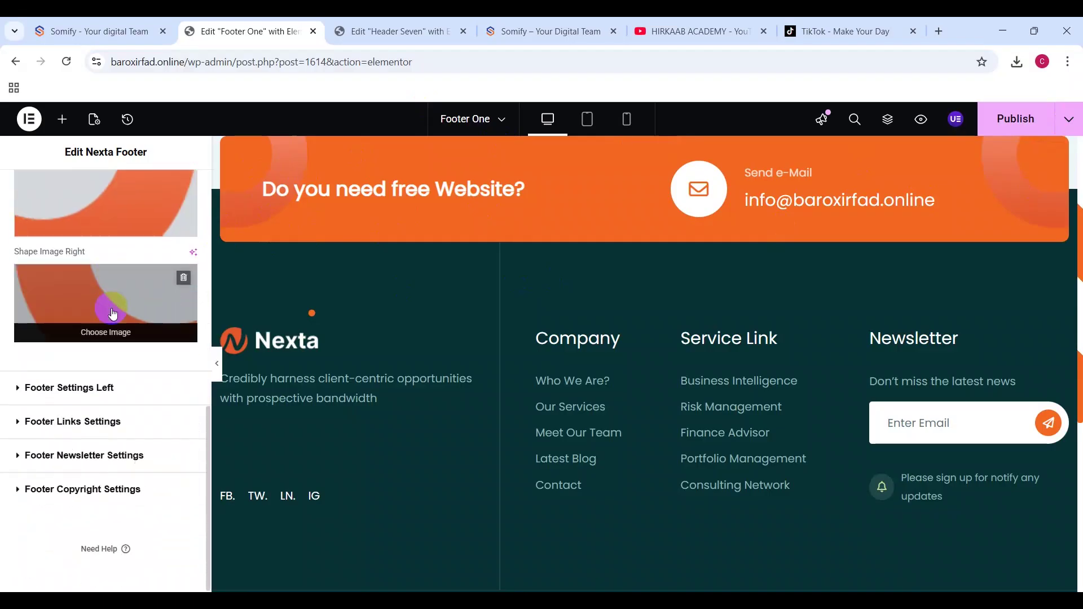
pyautogui.click(45, 385)
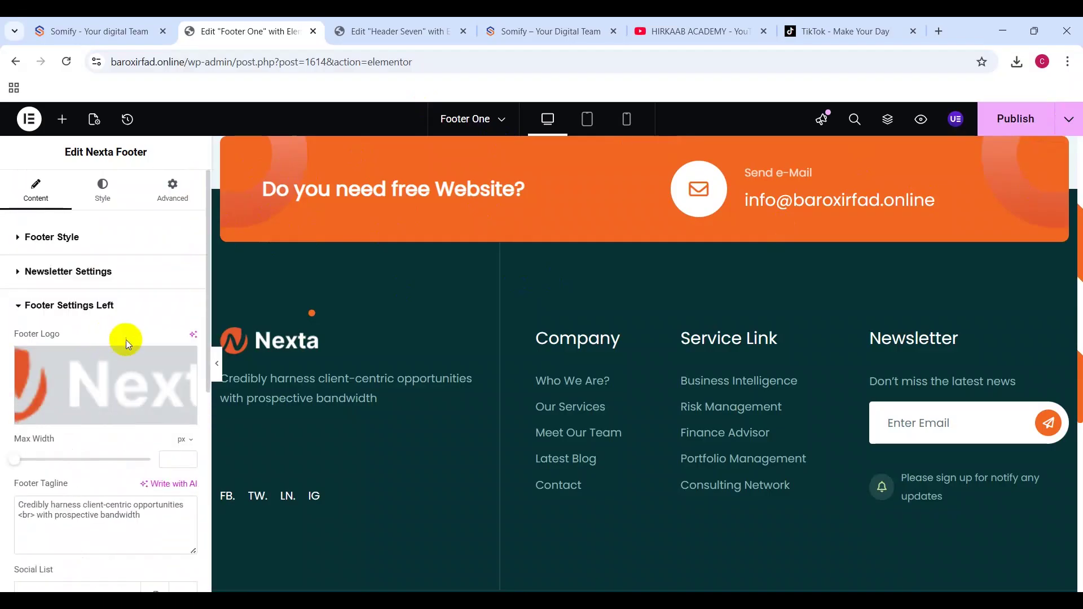
pyautogui.moveTo(147, 388)
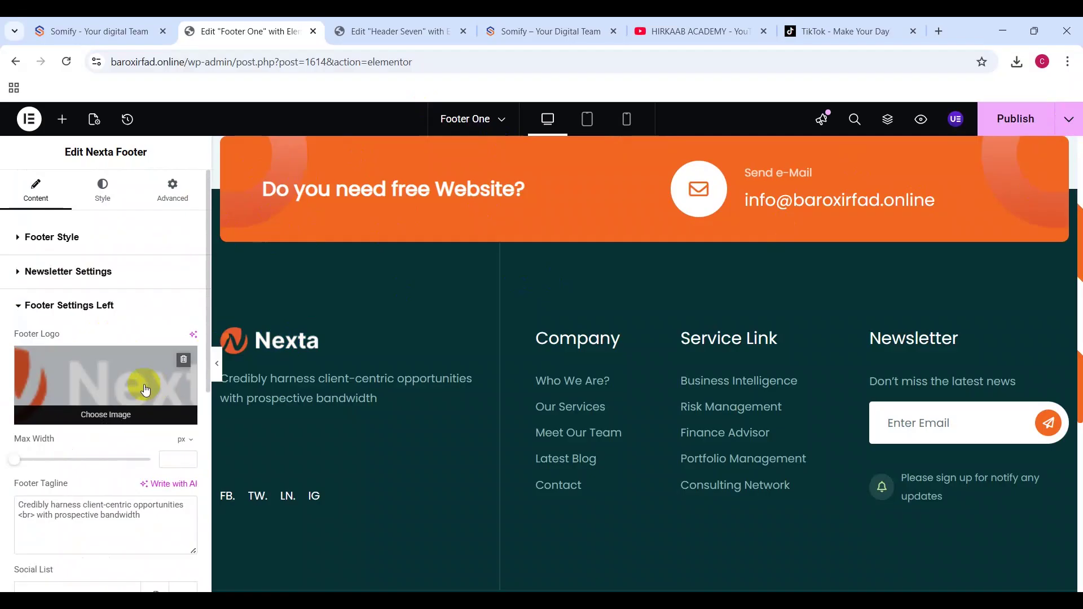
# Step: In Illustrator, turn the Somify wordmark and blue accent shape white using the Eyedropper
pyautogui.click(668, 590)
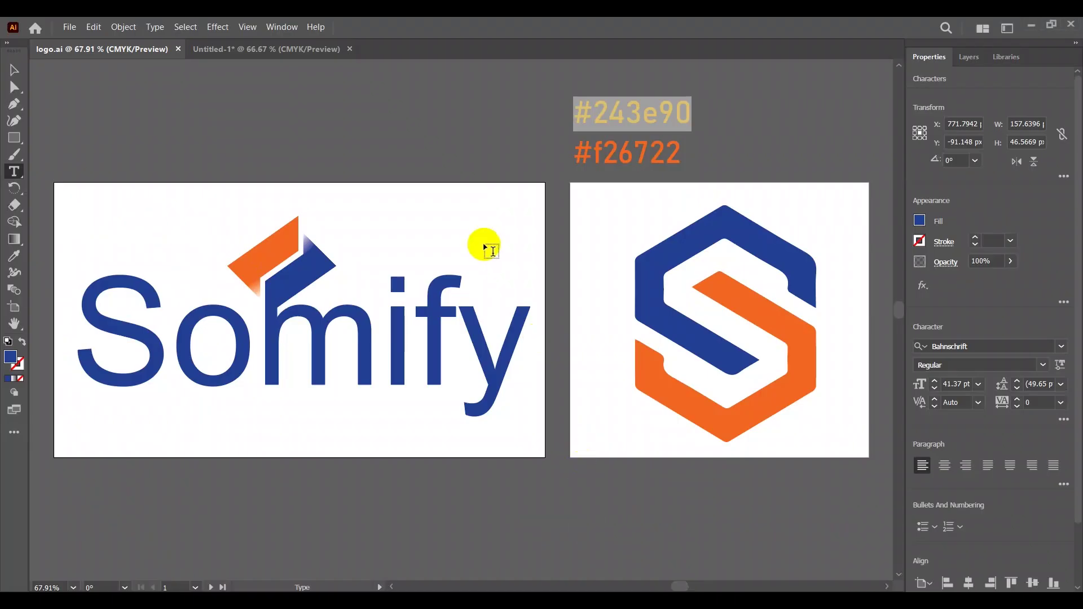
pyautogui.hotkey('ctrl', 'x')
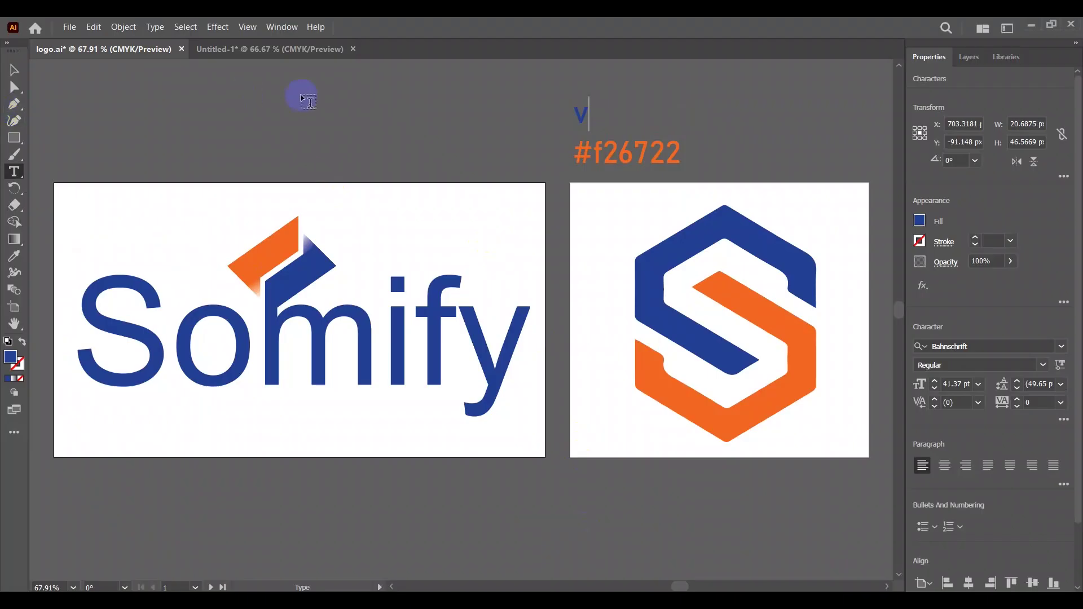
pyautogui.hotkey('ctrl', 'z')
pyautogui.hotkey('ctrl', 's')
pyautogui.click(14, 70)
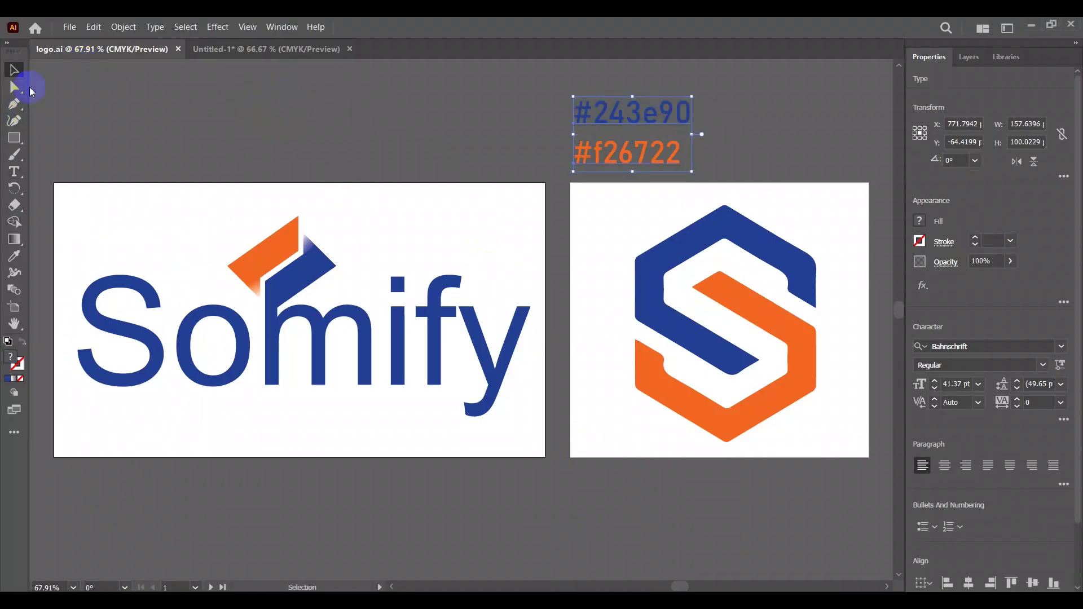
pyautogui.click(138, 341)
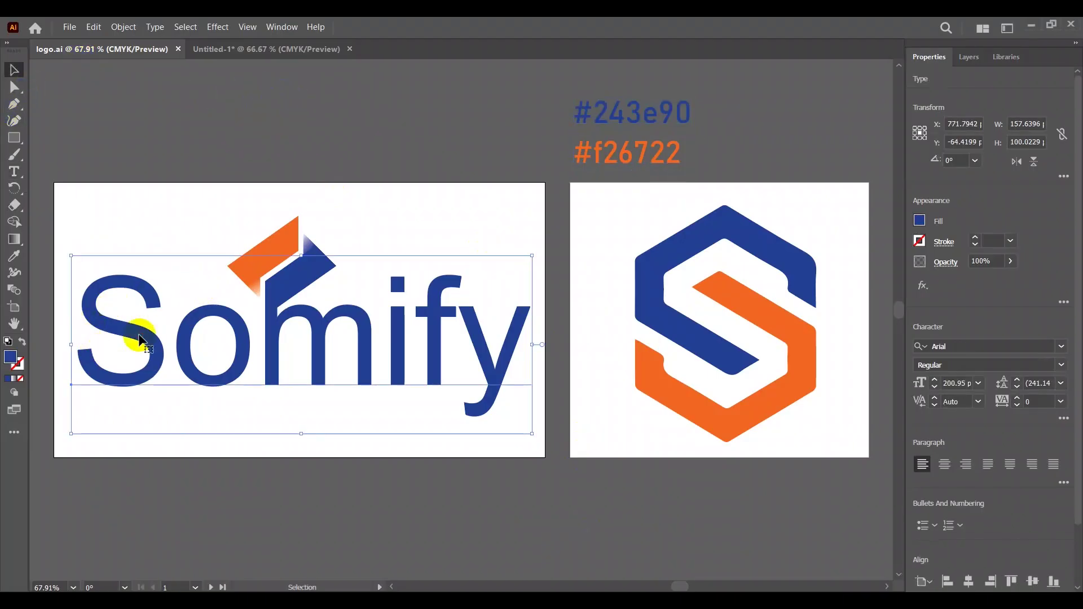
pyautogui.click(313, 291)
pyautogui.keyDown('shift'); pyautogui.click(310, 347); pyautogui.keyUp('shift')
pyautogui.press('i')
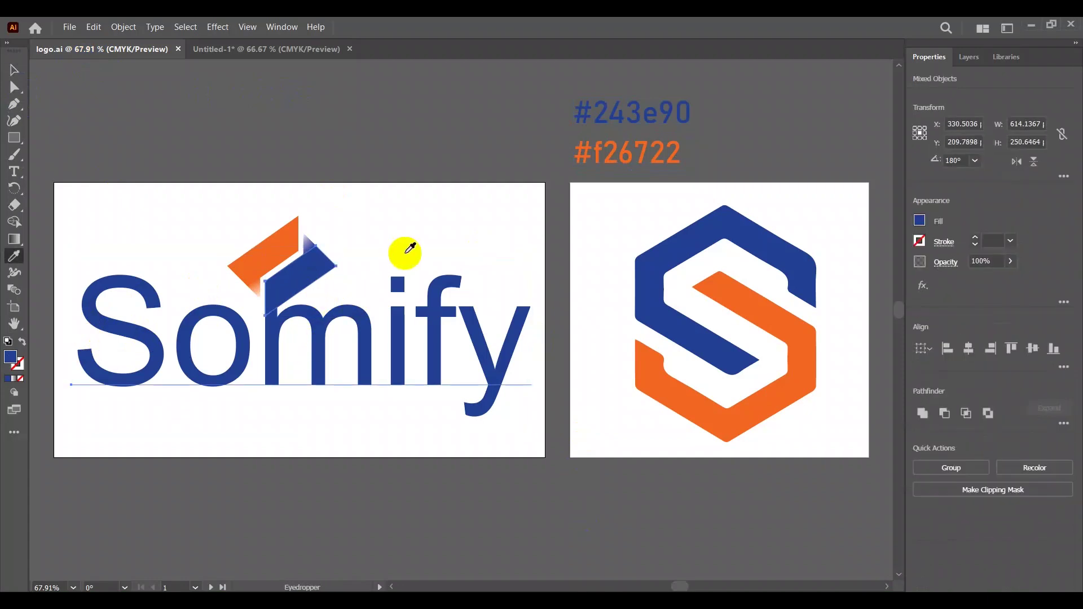
pyautogui.click(402, 253)
pyautogui.press('v')
pyautogui.click(404, 252)
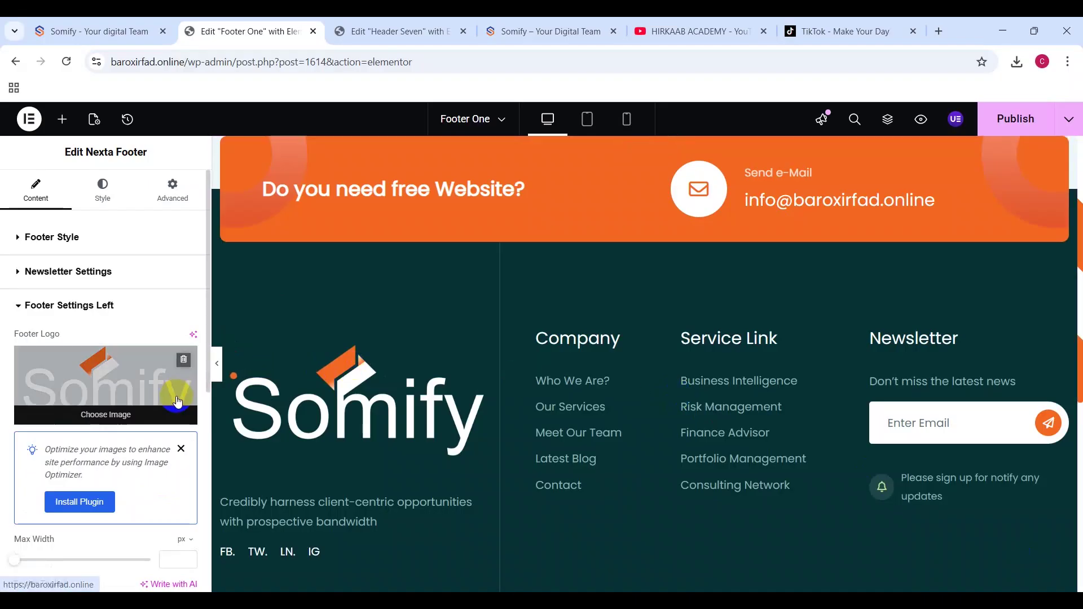
# Step: Shrink the footer logo to 238 px and start the tagline with 'Hi we are somify we build welcome our'
pyautogui.scroll(-5, 17, 454)
pyautogui.moveTo(14, 308); pyautogui.dragTo(80, 314)
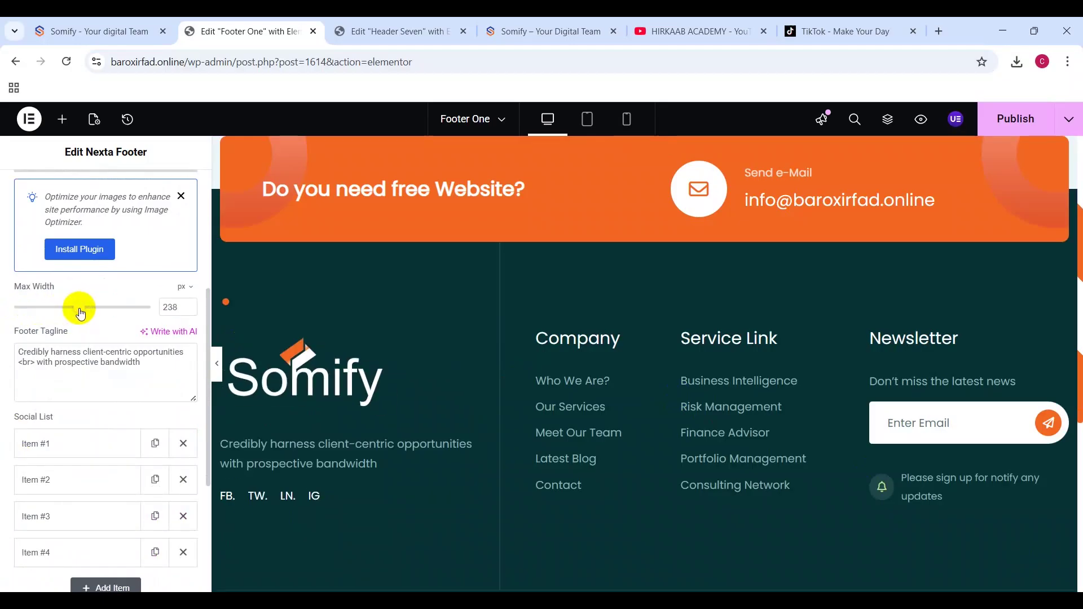
pyautogui.tripleClick(95, 369)
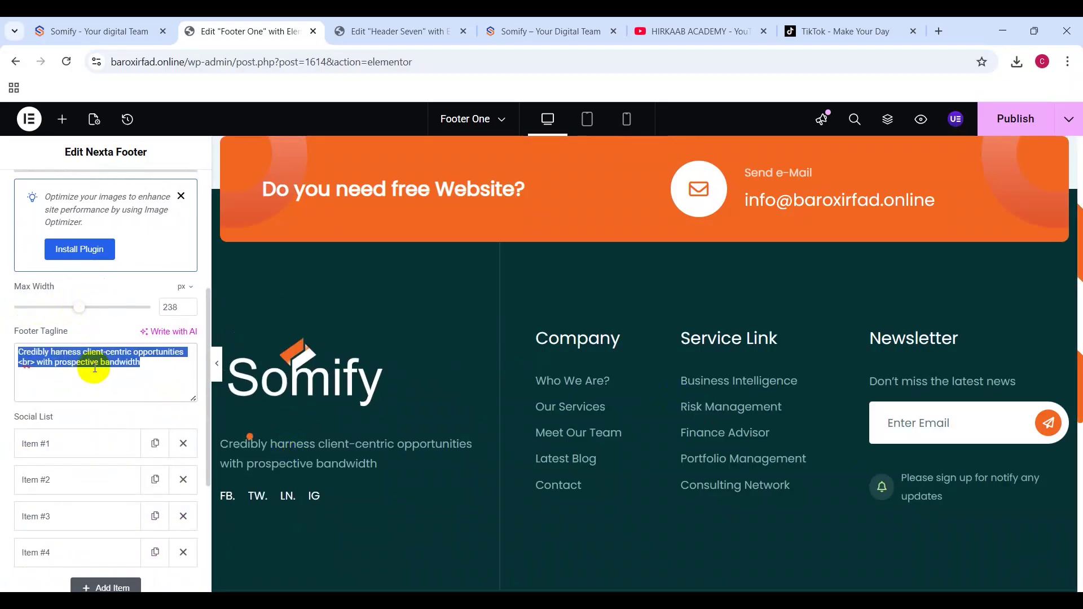
pyautogui.click(160, 374)
pyautogui.moveTo(181, 355); pyautogui.dragTo(2, 358)
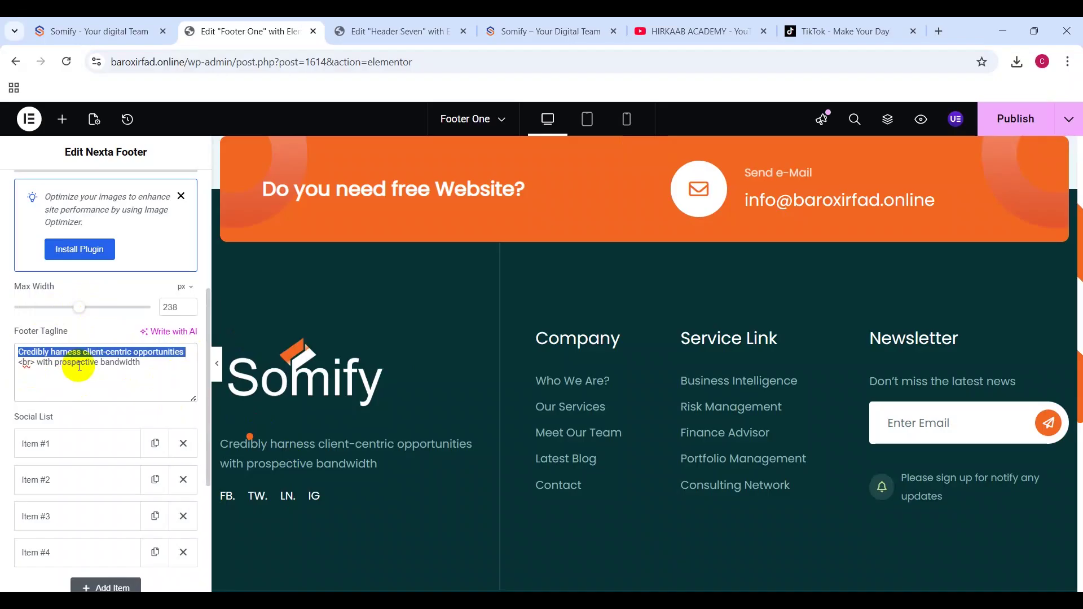
pyautogui.write('Hi we are somify we build ')
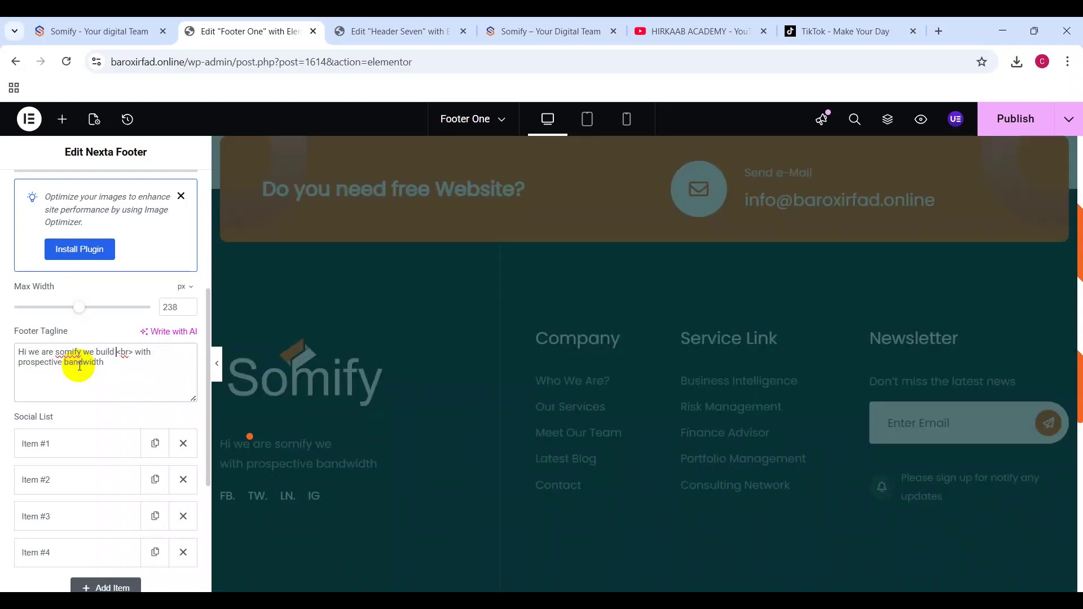
pyautogui.write('welcome our')
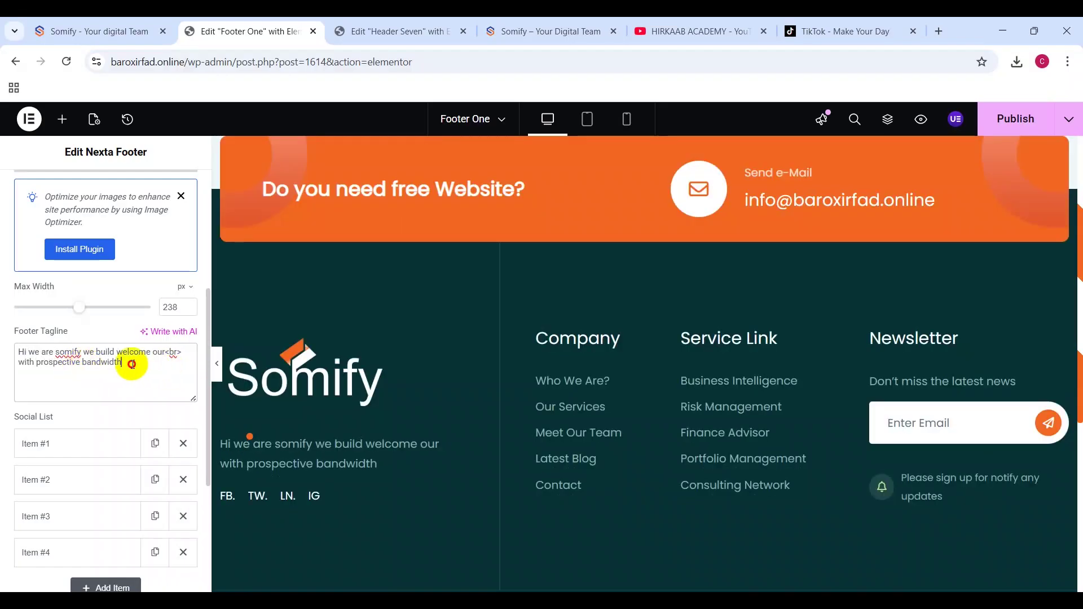
pyautogui.click(544, 375)
pyautogui.click(470, 373)
pyautogui.click(580, 375)
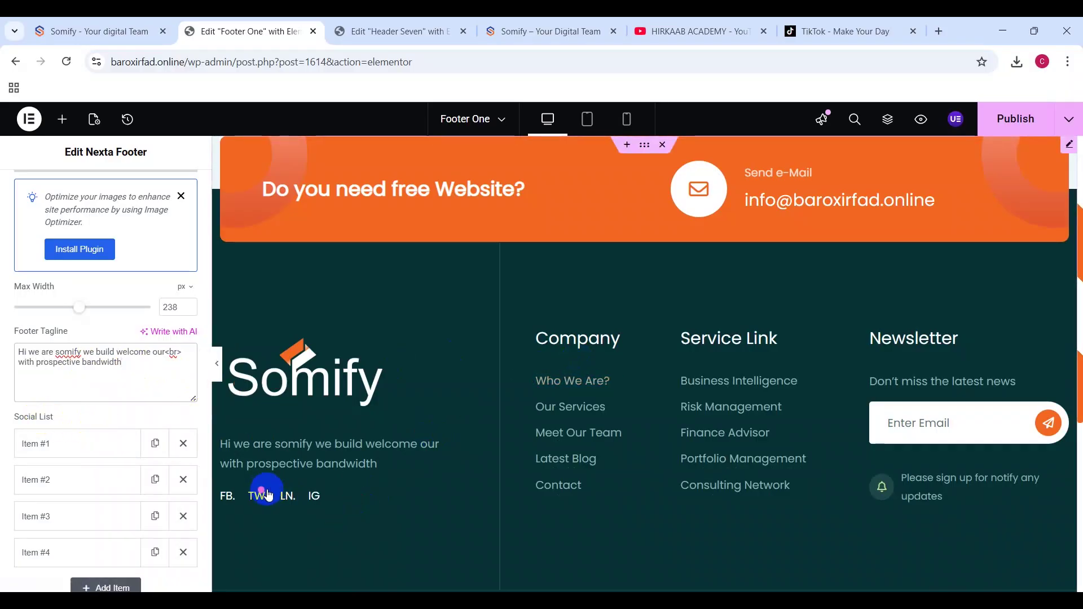
# Step: Rename the first social item's label from FB. to Facebook
pyautogui.scroll(-3, 111, 479)
pyautogui.click(225, 496)
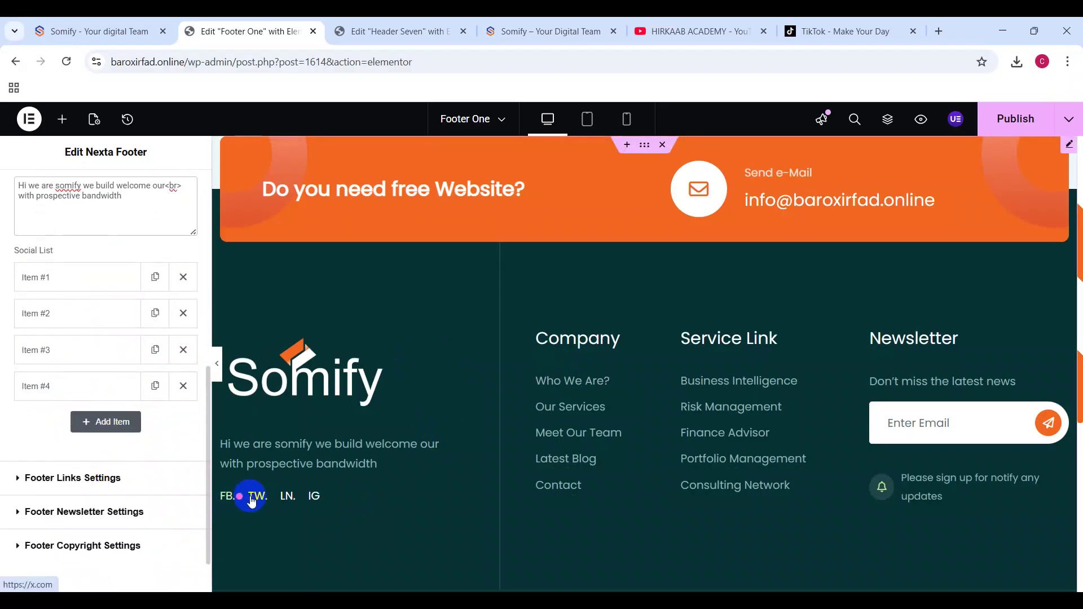
pyautogui.click(98, 277)
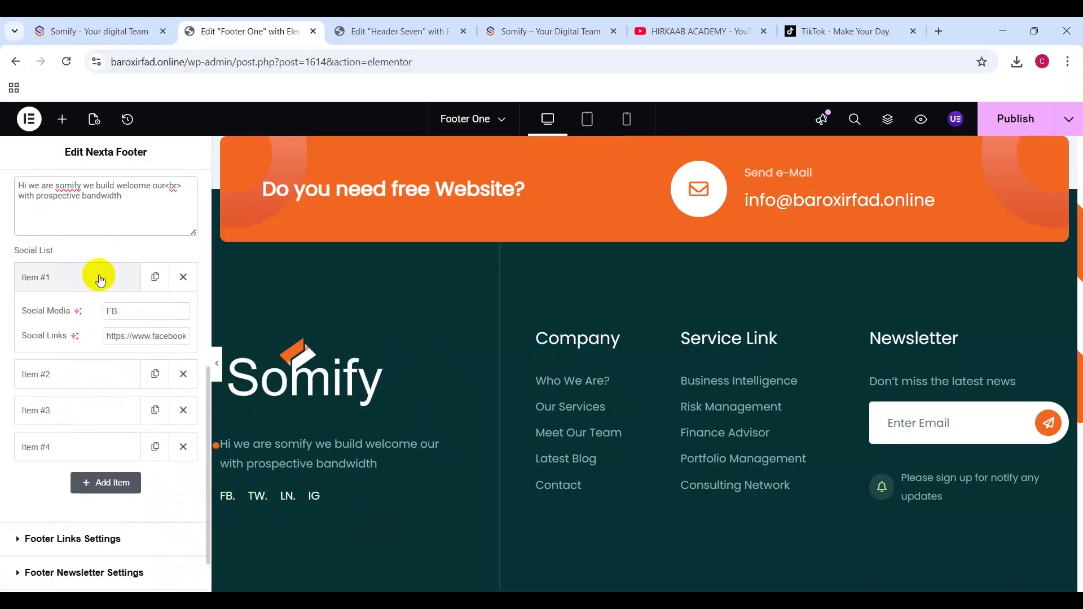
pyautogui.moveTo(124, 311); pyautogui.dragTo(92, 310)
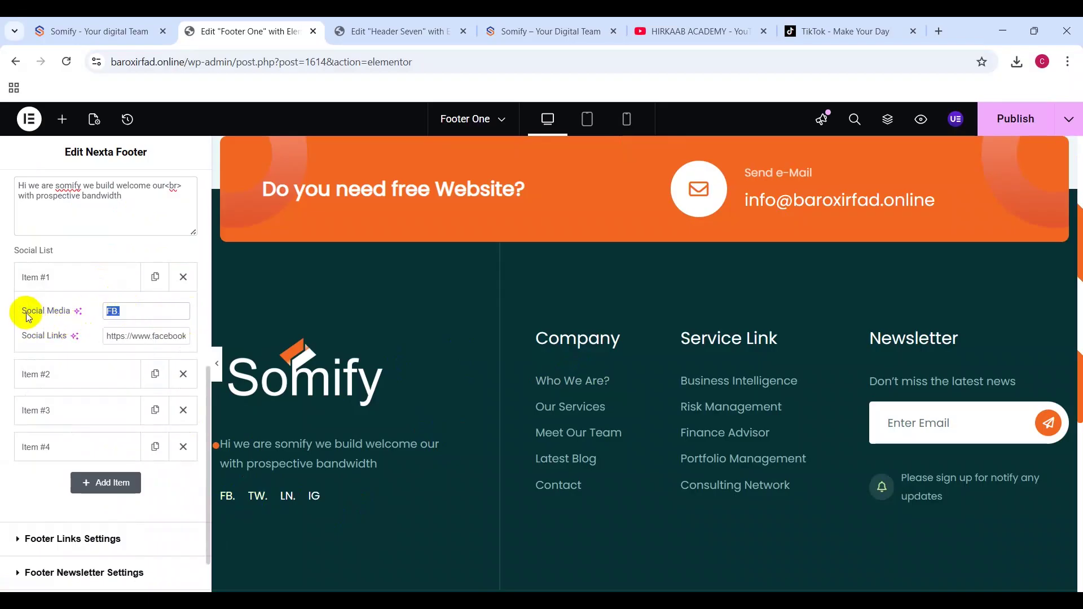
pyautogui.write('Facebook')
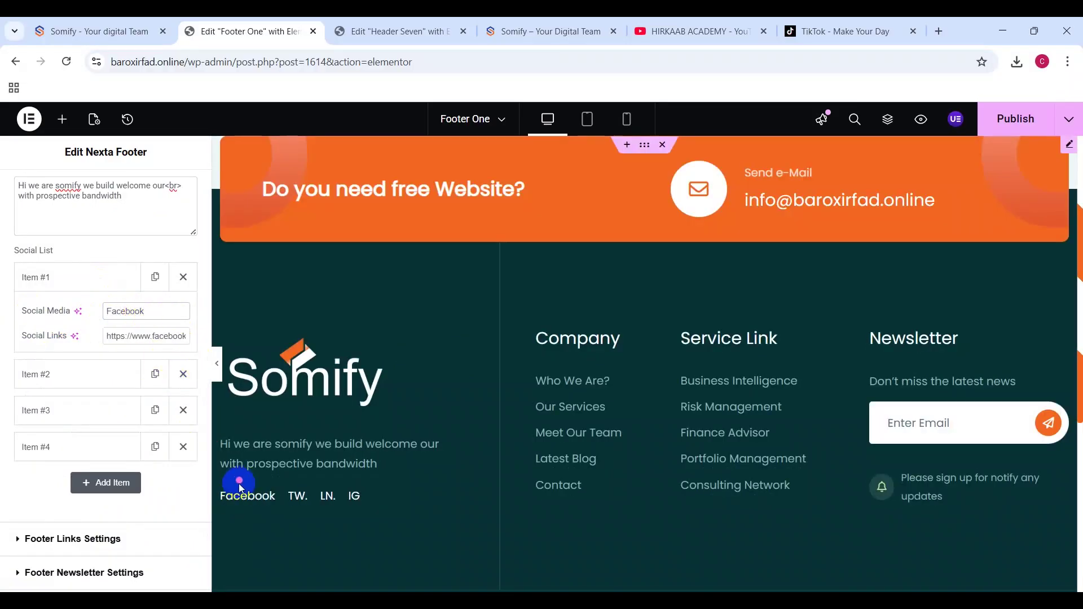
# Step: Delete the extra social items from the footer's Social List
pyautogui.click(183, 288)
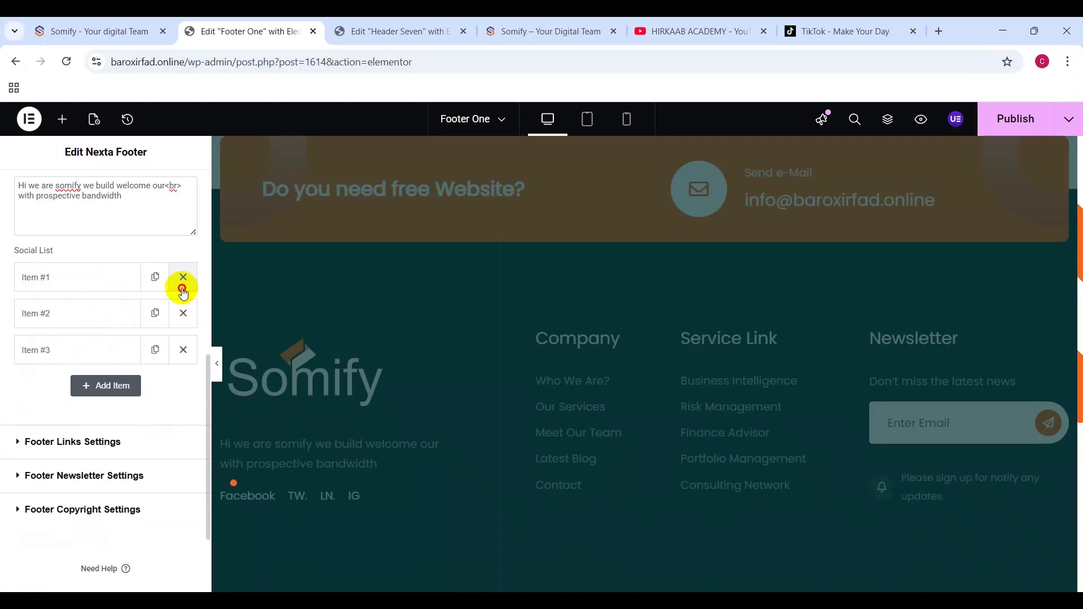
pyautogui.click(182, 283)
pyautogui.click(181, 283)
pyautogui.hotkey('ctrl', 'z')
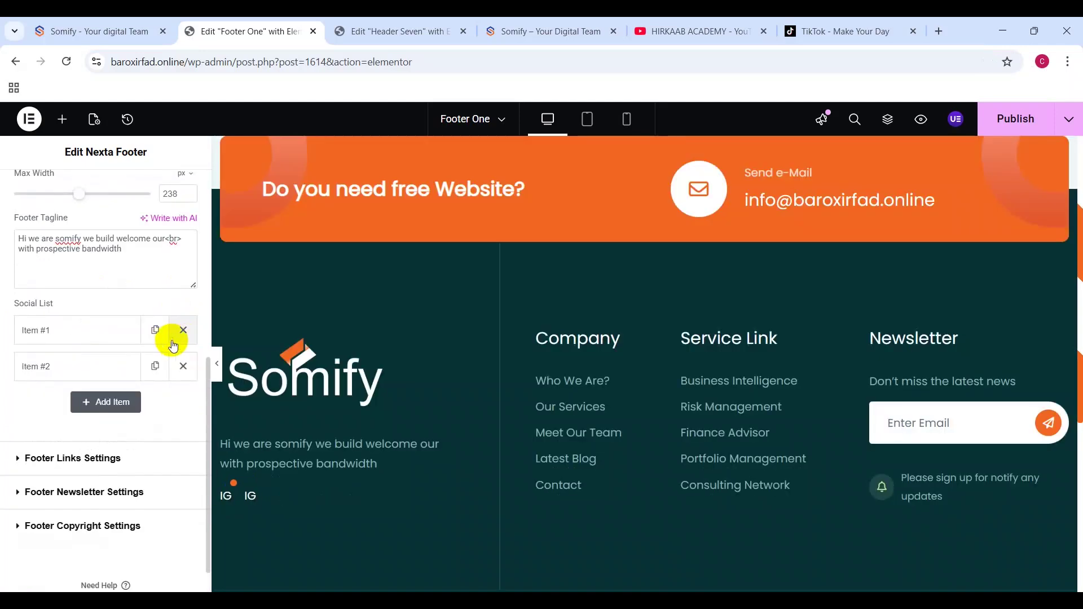
pyautogui.click(184, 333)
pyautogui.click(184, 332)
# Step: Clear the remaining IG item's label and Instagram link, leaving one empty social item
pyautogui.click(119, 332)
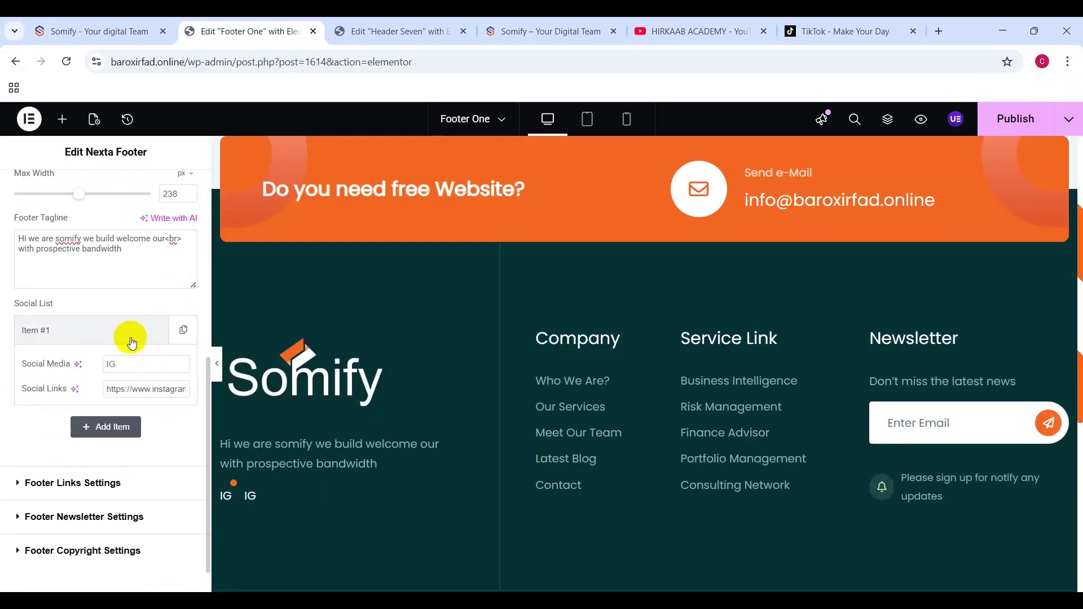
pyautogui.press('BackSpace')
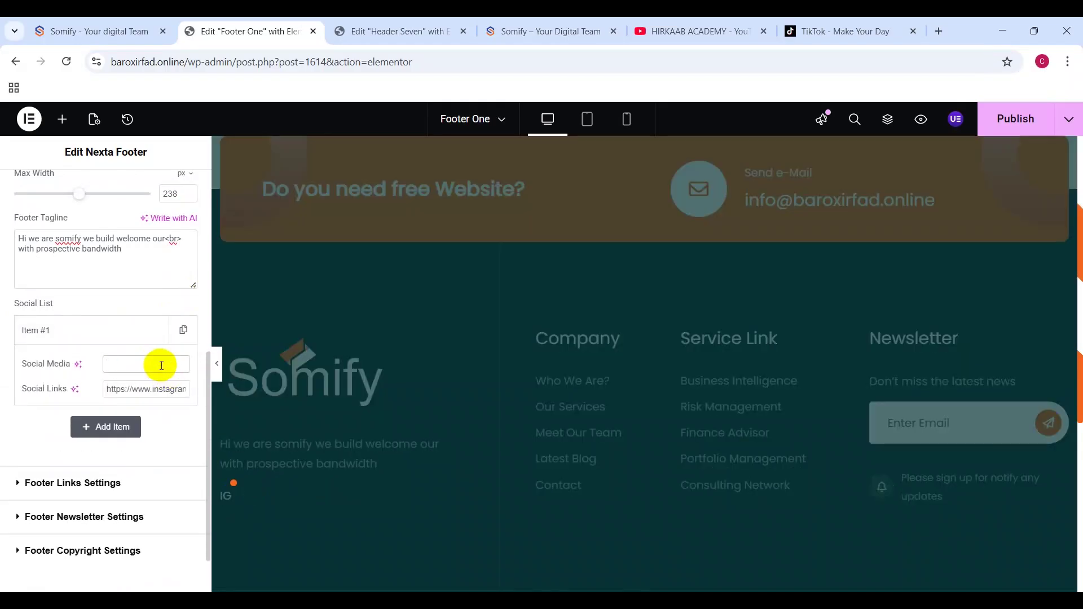
pyautogui.tripleClick(161, 390)
pyautogui.press('BackSpace')
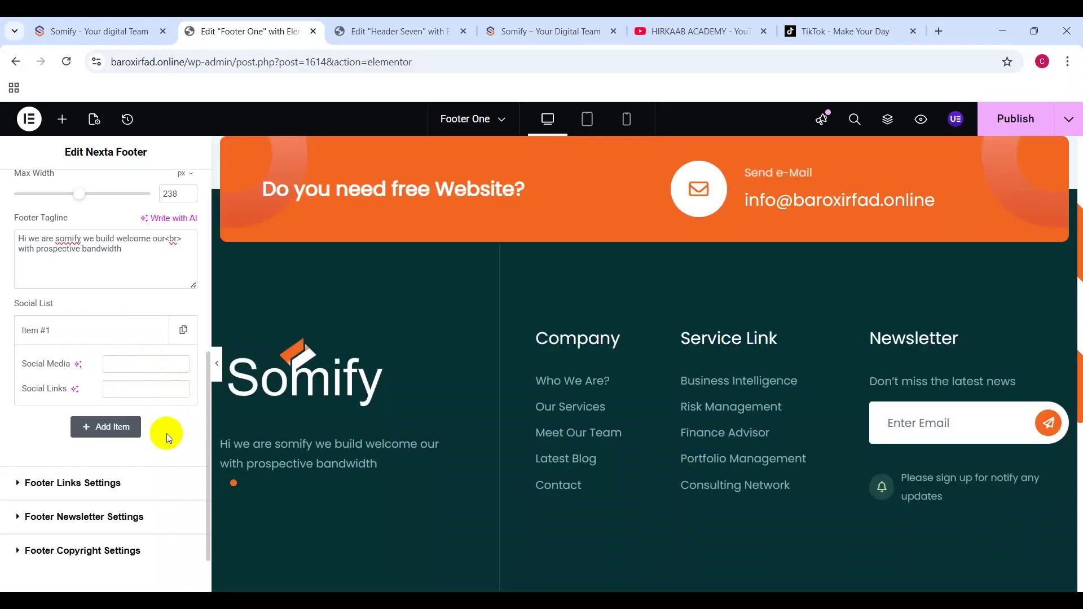
pyautogui.click(378, 319)
pyautogui.click(111, 428)
pyautogui.click(183, 366)
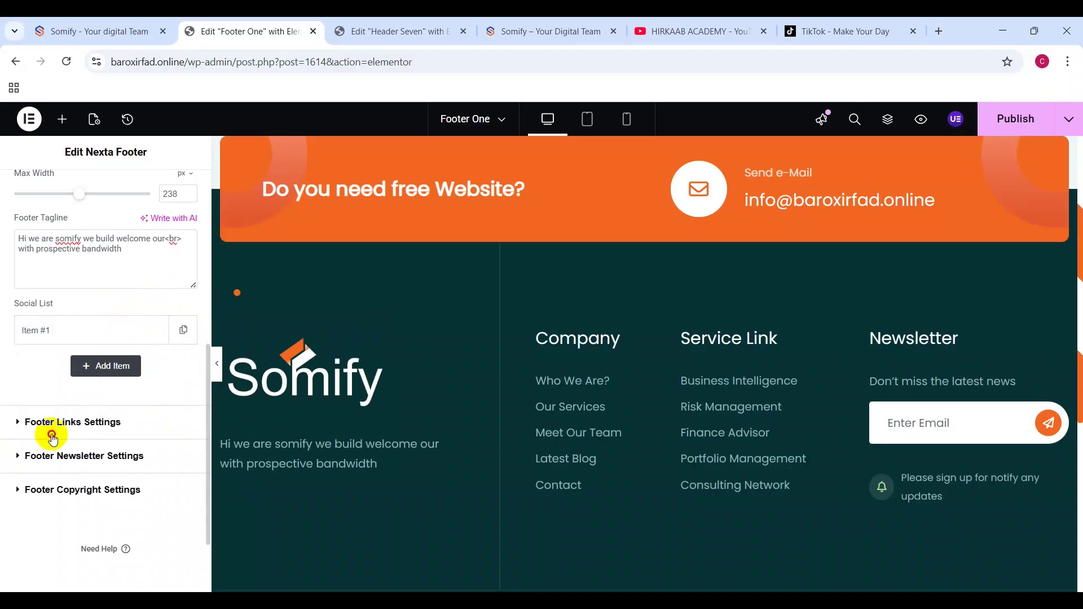
# Step: Expand the Company link column in the footer link settings and inspect its link list
pyautogui.click(40, 422)
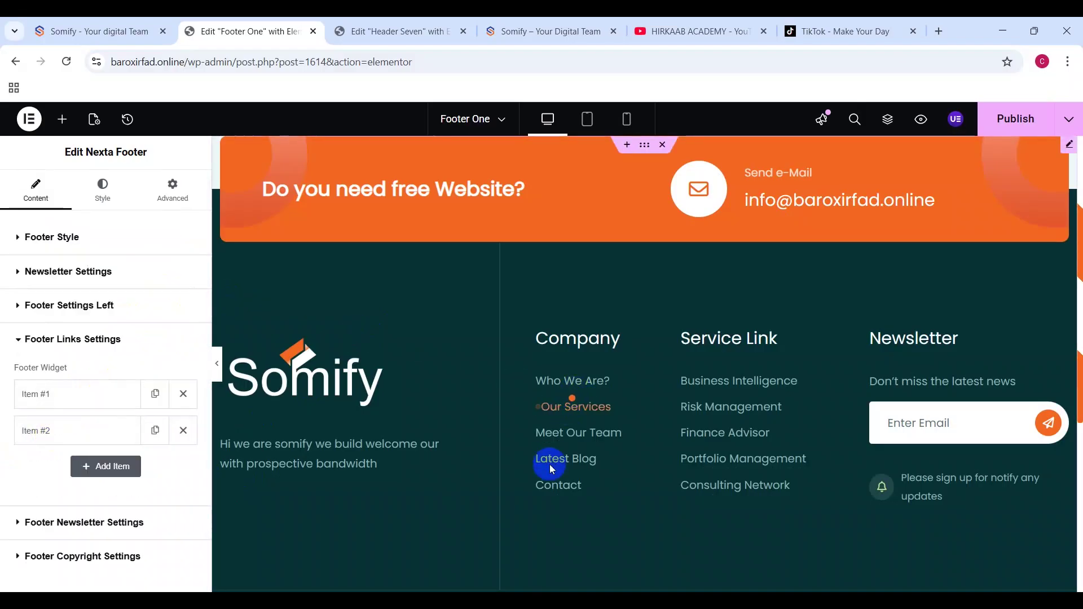
pyautogui.click(83, 383)
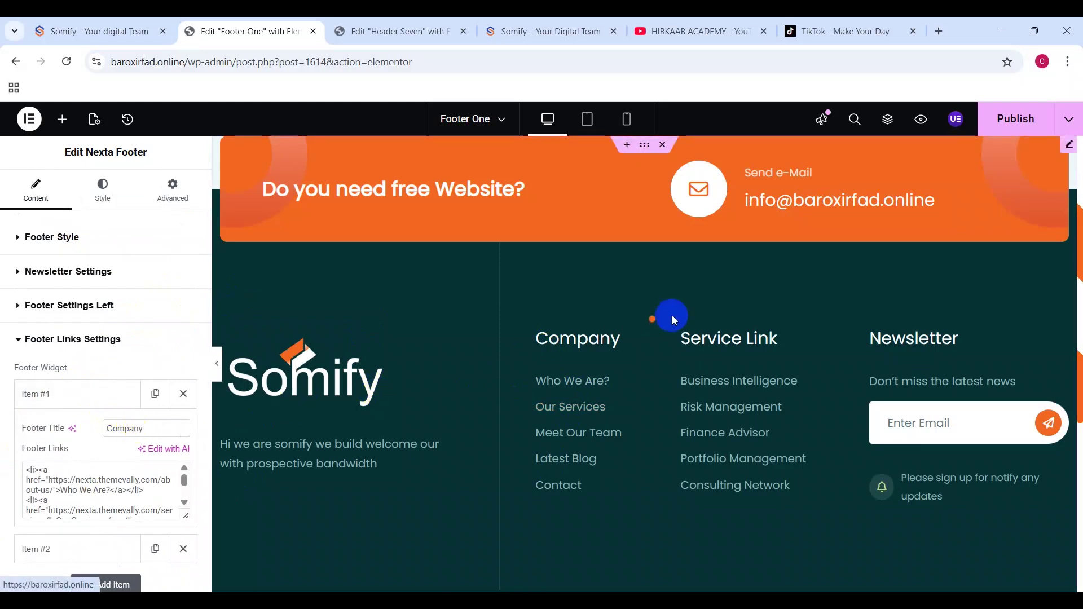
pyautogui.click(157, 420)
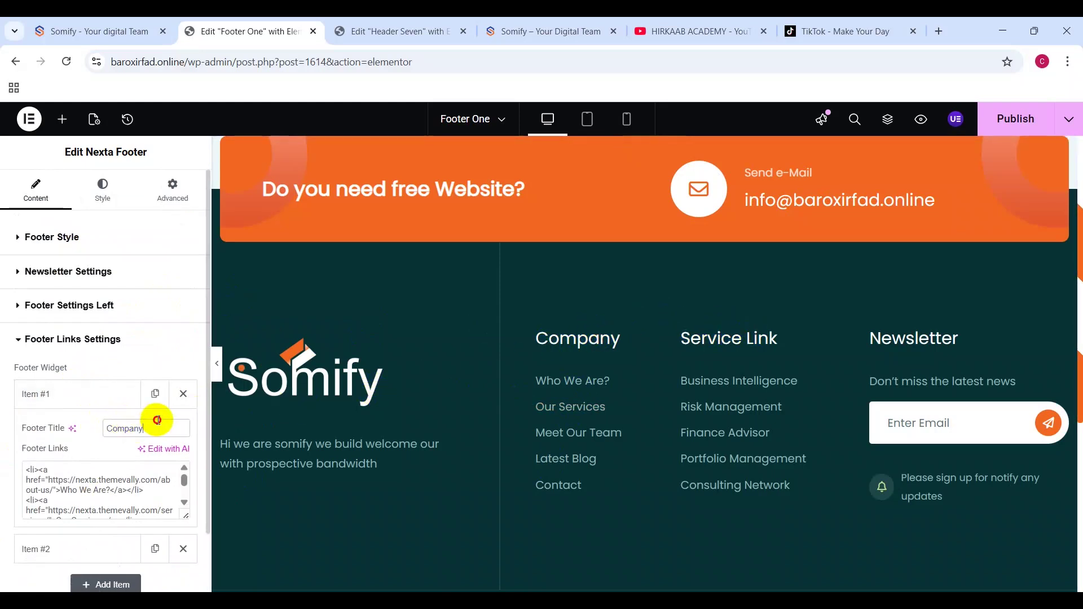
pyautogui.click(111, 480)
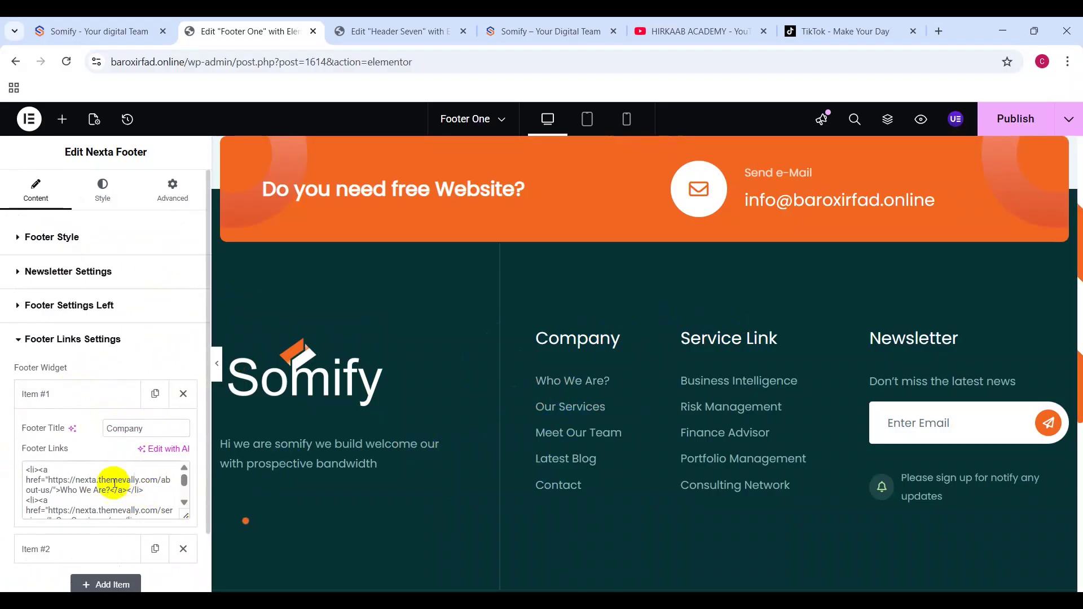
pyautogui.moveTo(57, 491); pyautogui.dragTo(107, 490)
pyautogui.click(88, 492)
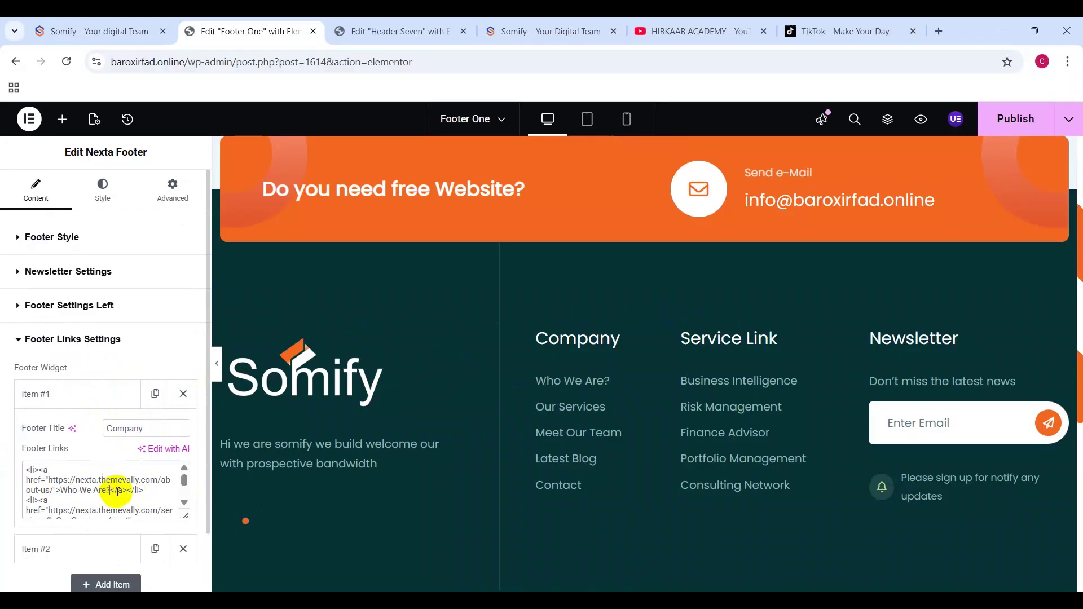
pyautogui.scroll(-2, 73, 485)
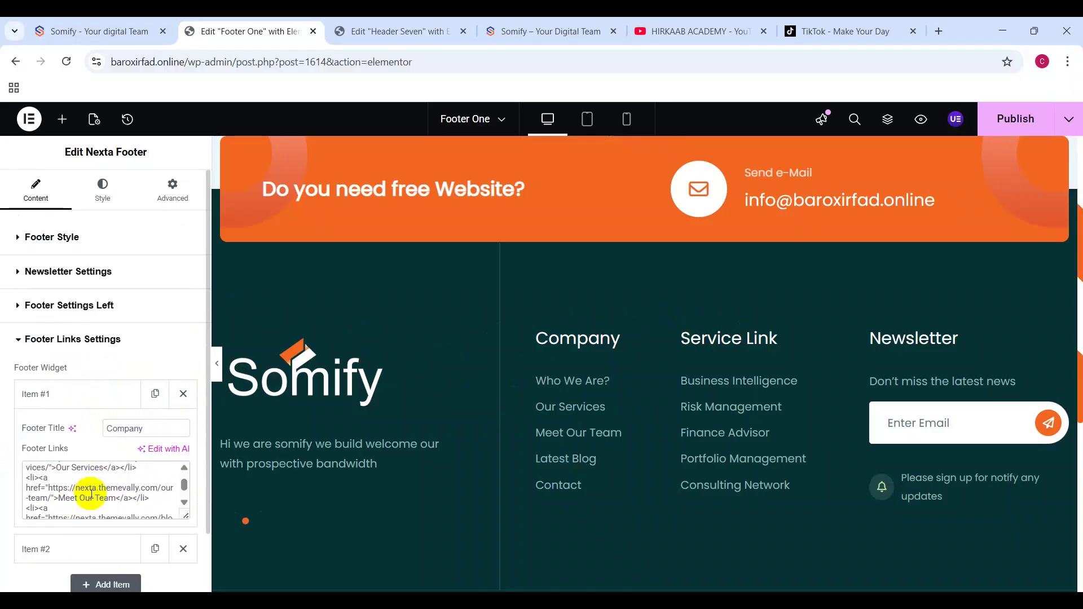
pyautogui.hotkey('ctrl', 'a')
pyautogui.press('Left')
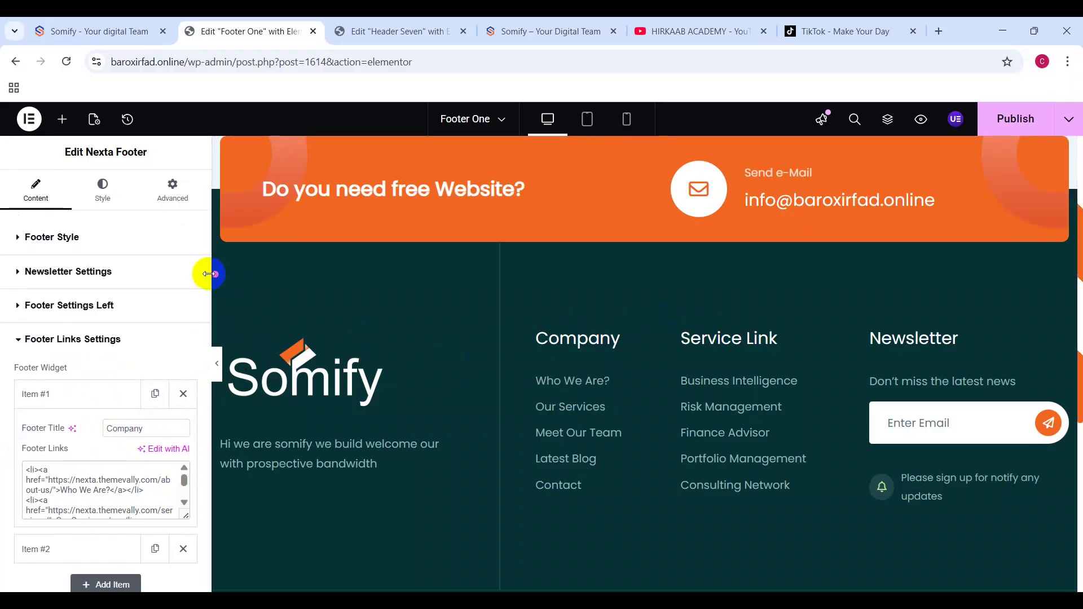
# Step: Widen the Elementor panel, enlarge the links field to show all five lines, and copy the list
pyautogui.moveTo(212, 274); pyautogui.dragTo(446, 268)
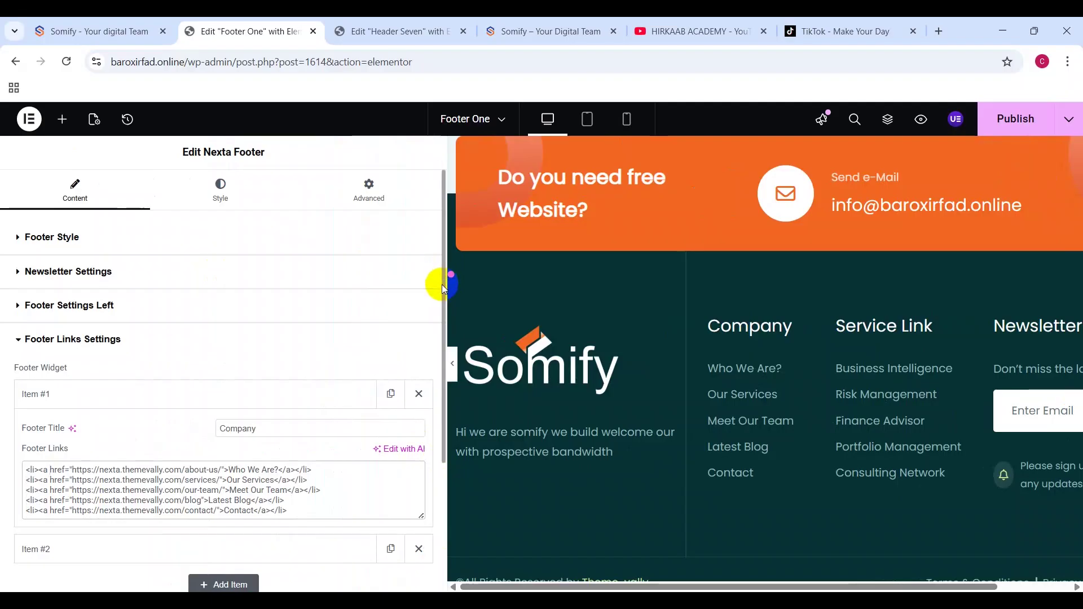
pyautogui.scroll(-3, 429, 400)
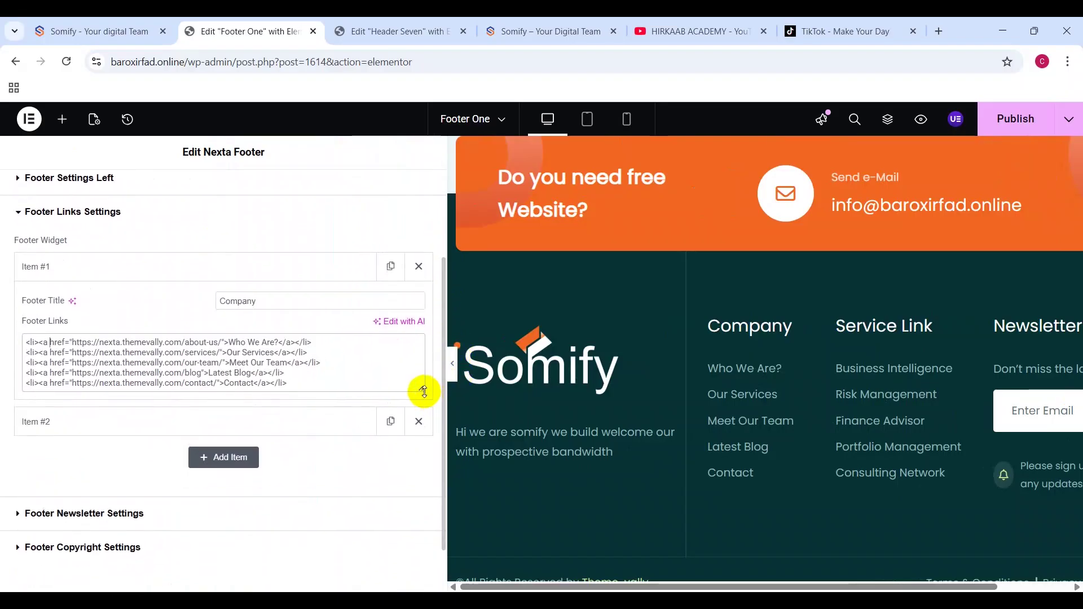
pyautogui.moveTo(423, 390); pyautogui.dragTo(429, 467)
pyautogui.click(279, 378)
pyautogui.moveTo(280, 378); pyautogui.dragTo(29, 339)
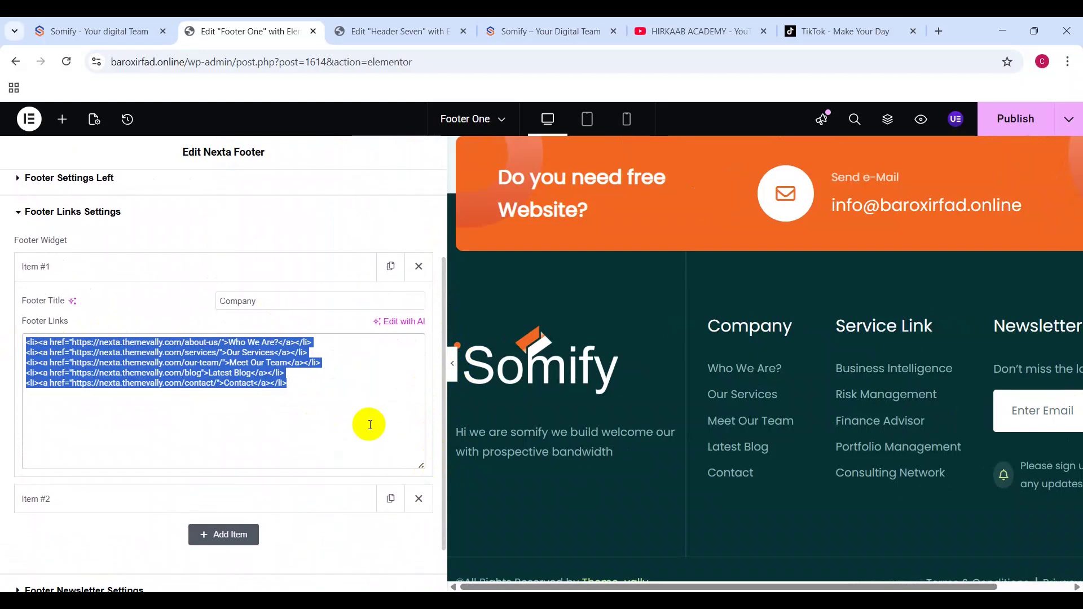
pyautogui.click(336, 427)
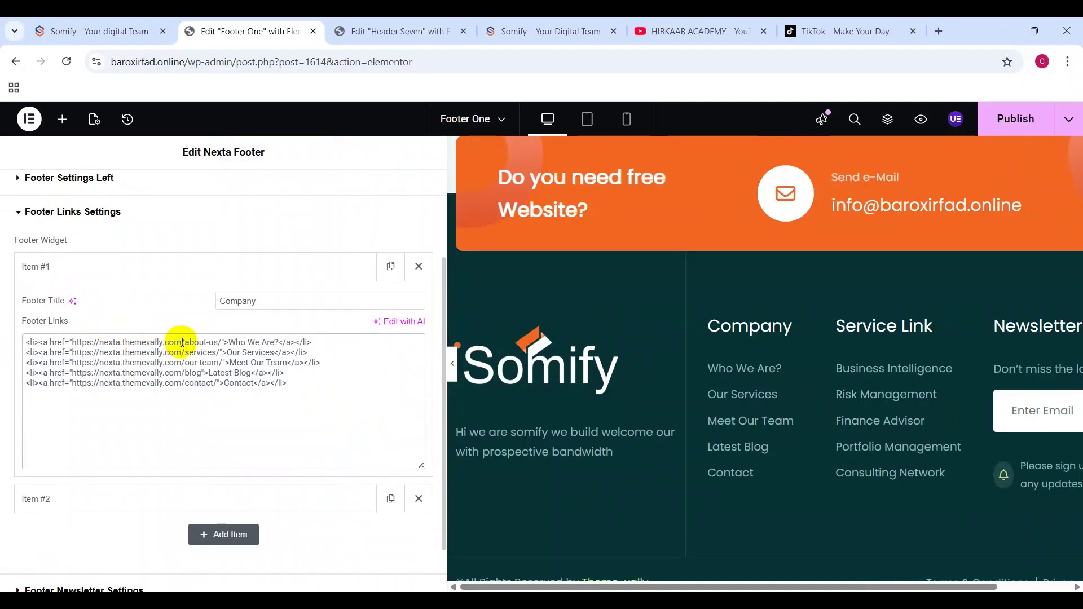
pyautogui.hotkey('ctrl', 'a')
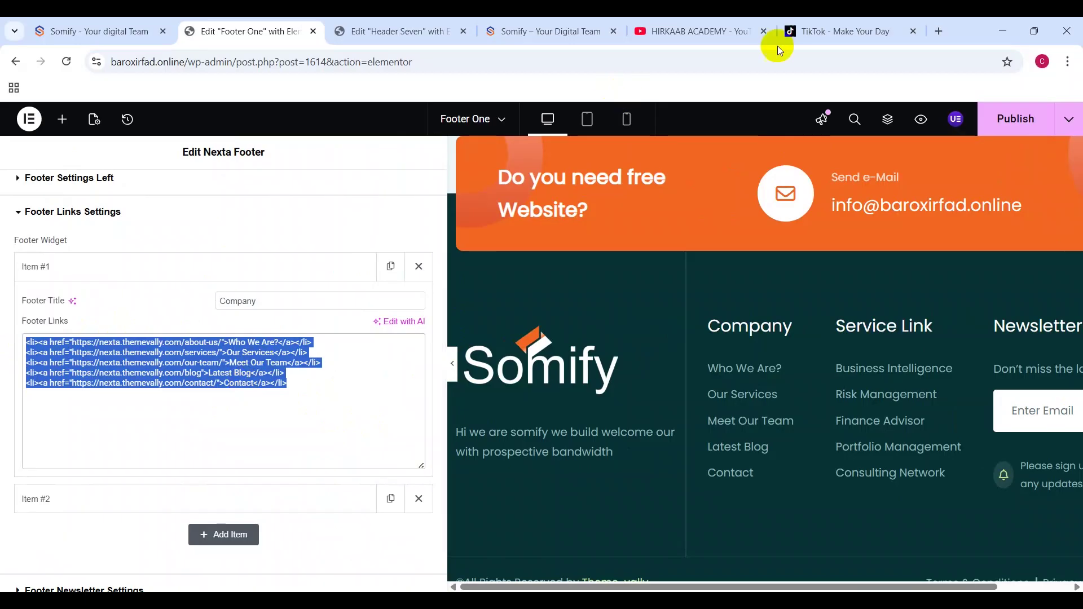
# Step: Open chatgpt.com in a new tab and continue logged out
pyautogui.click(946, 22)
pyautogui.write('ch')
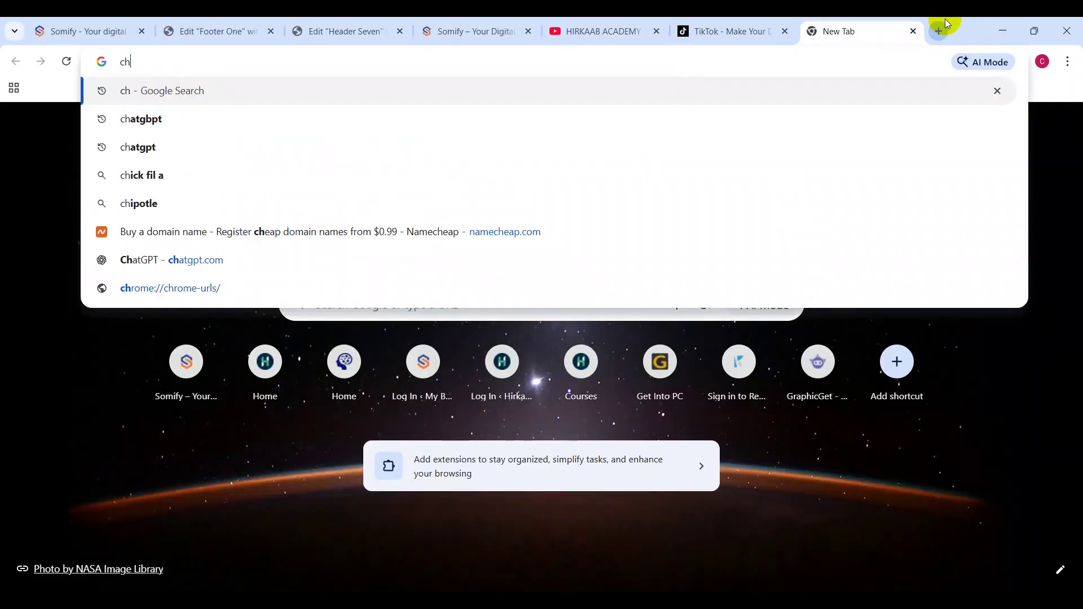
pyautogui.write('atgpt')
pyautogui.press('Return')
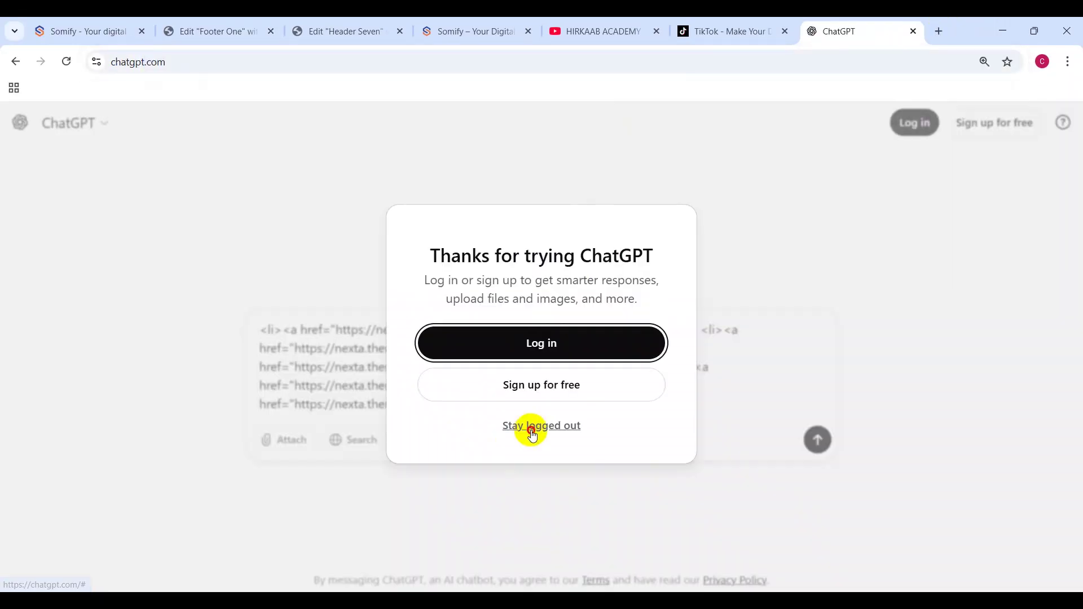
pyautogui.click(532, 432)
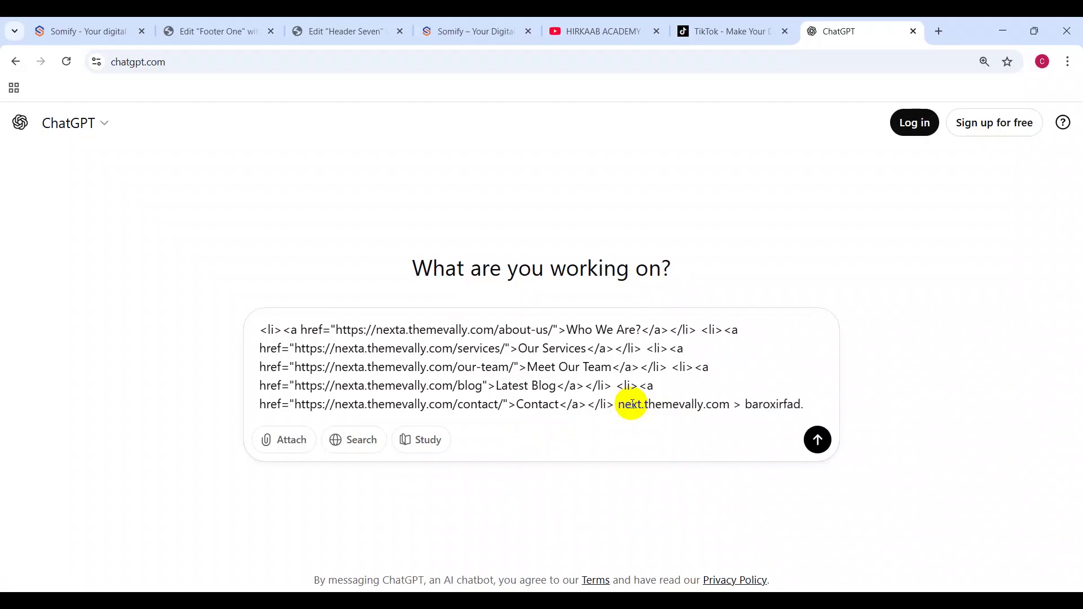
# Step: Have ChatGPT swap the links' domain to baroxirfad.online, copy the code, and return to Elementor
pyautogui.write('ine')
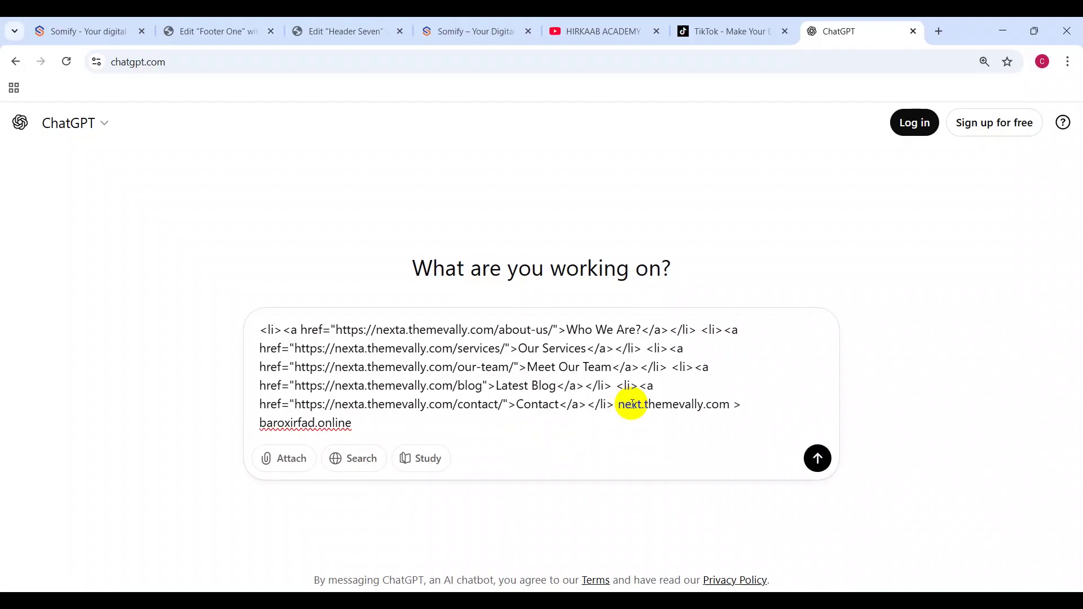
pyautogui.press('Return')
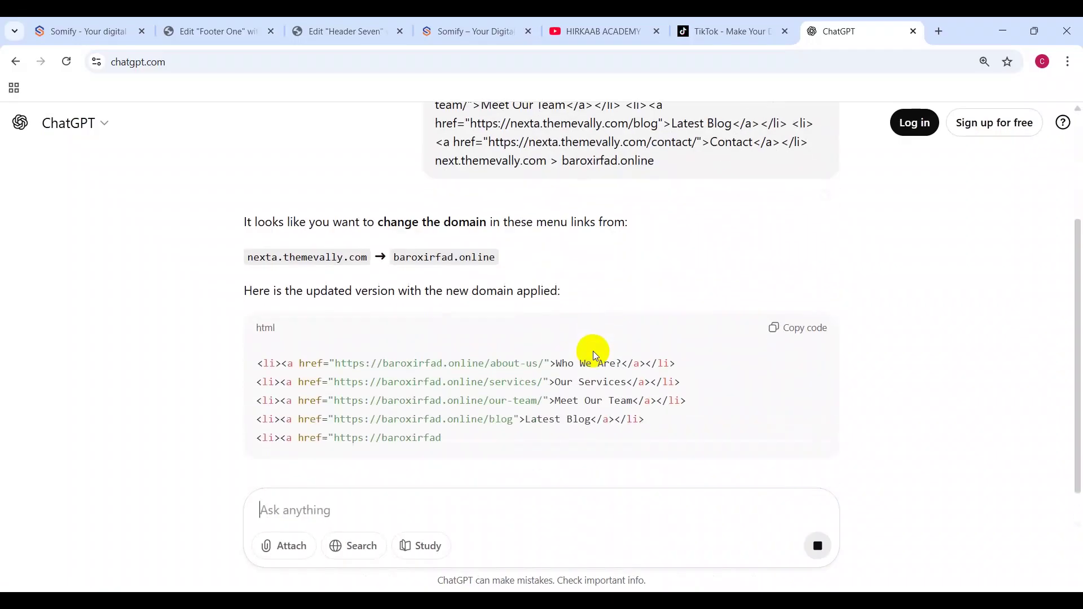
pyautogui.click(795, 209)
pyautogui.click(266, 28)
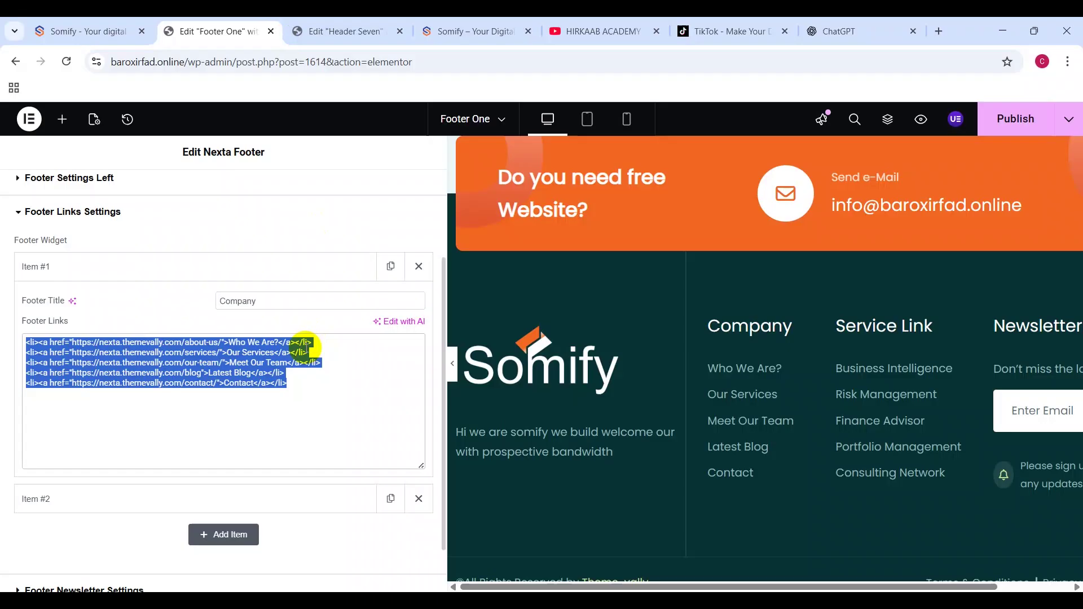
# Step: Paste the baroxirfad.online links into the Company column, then copy the Service Link item's link list
pyautogui.write('<li><a href="https://baroxirfad.online/about-us/">Who We Are?</a></li> <li><a href="https://baroxirfad.online/services/">Our Services</a></li> <li><a href="https://baroxirfad.online/our-team/">Meet Our Team</a></li> <li><a href="https://baroxirfad.online/blog">Latest Blog</a></li> <li><a href="https://baroxirfad.online/contact/">Contact</a></li>')
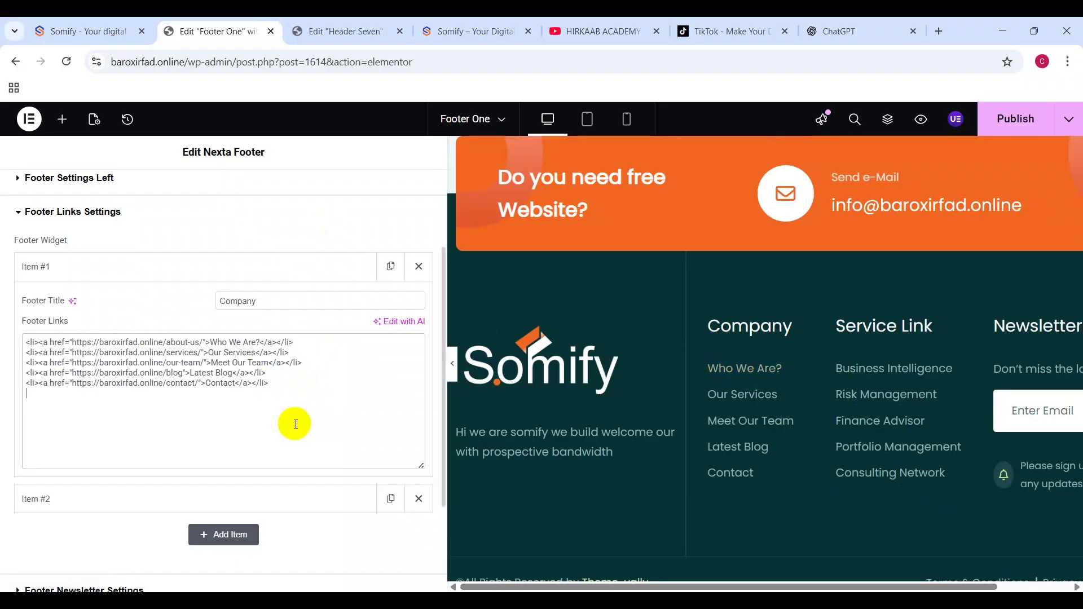
pyautogui.scroll(-3, 294, 425)
pyautogui.click(268, 370)
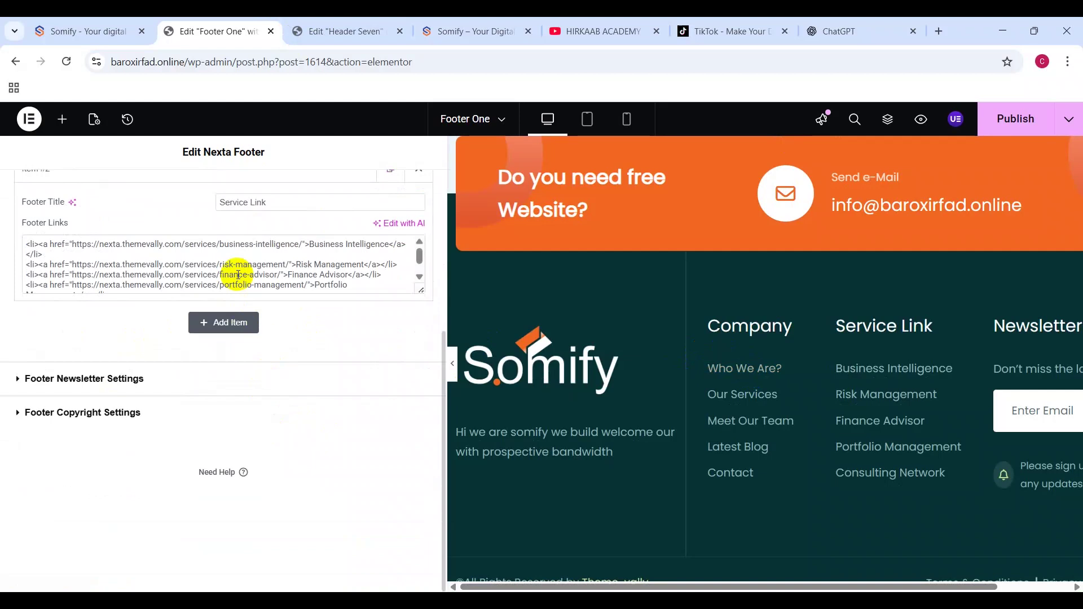
pyautogui.click(170, 274)
pyautogui.hotkey('ctrl', 'a')
pyautogui.hotkey('ctrl', 'c')
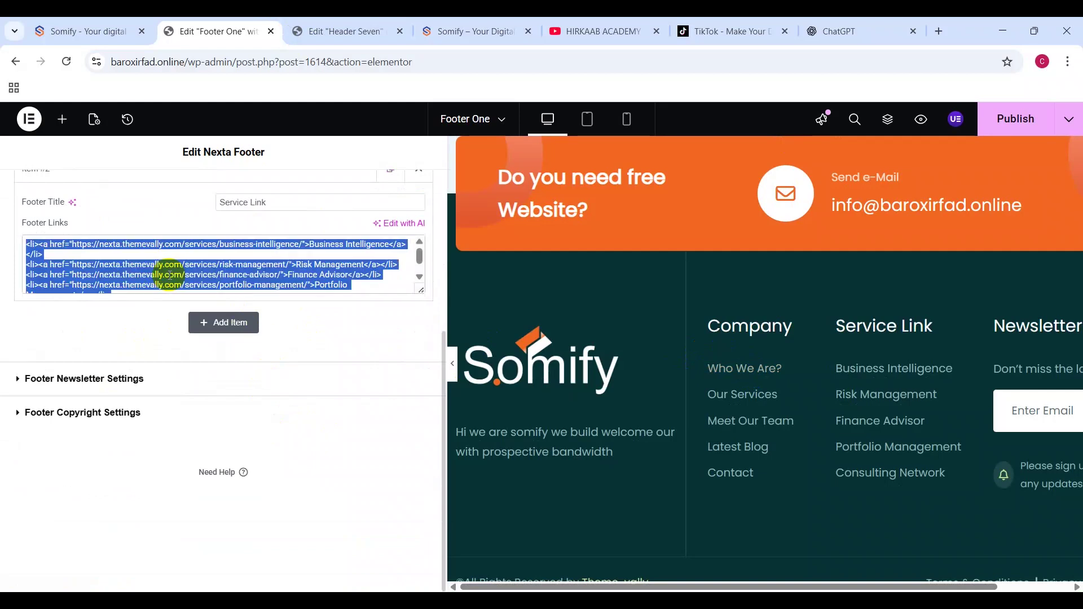
# Step: Send the Service Link list to ChatGPT for the baroxirfad.online domain swap and copy the result
pyautogui.click(836, 31)
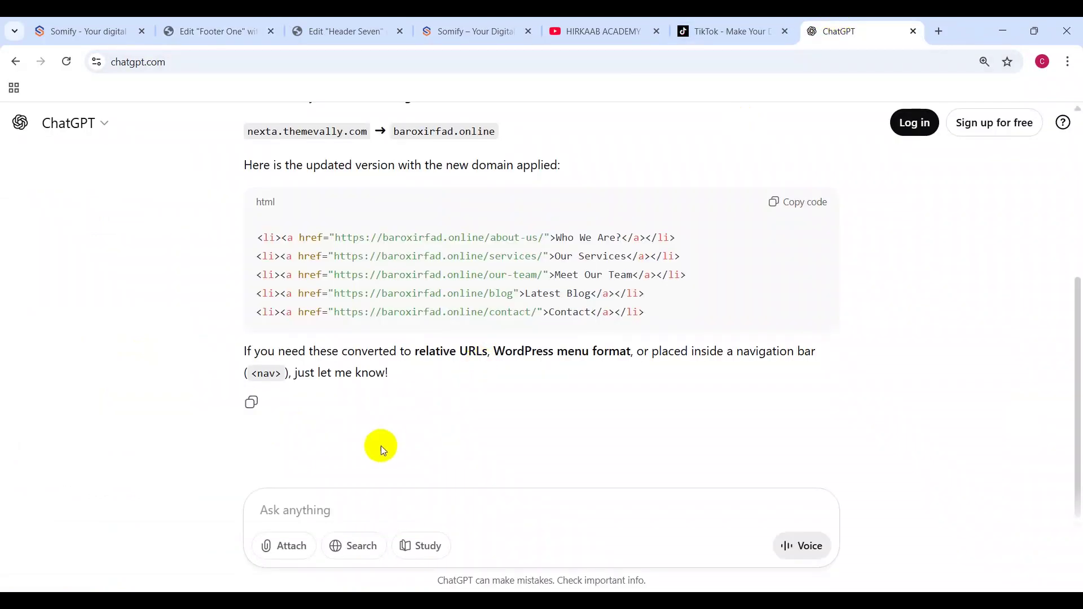
pyautogui.click(347, 495)
pyautogui.hotkey('ctrl', 'v')
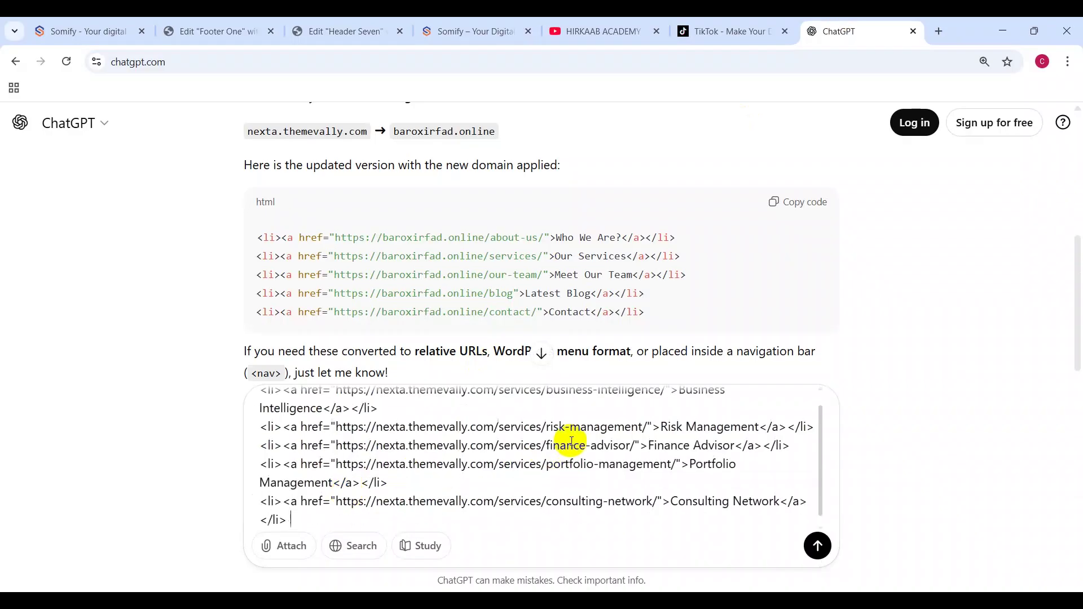
pyautogui.press('Return')
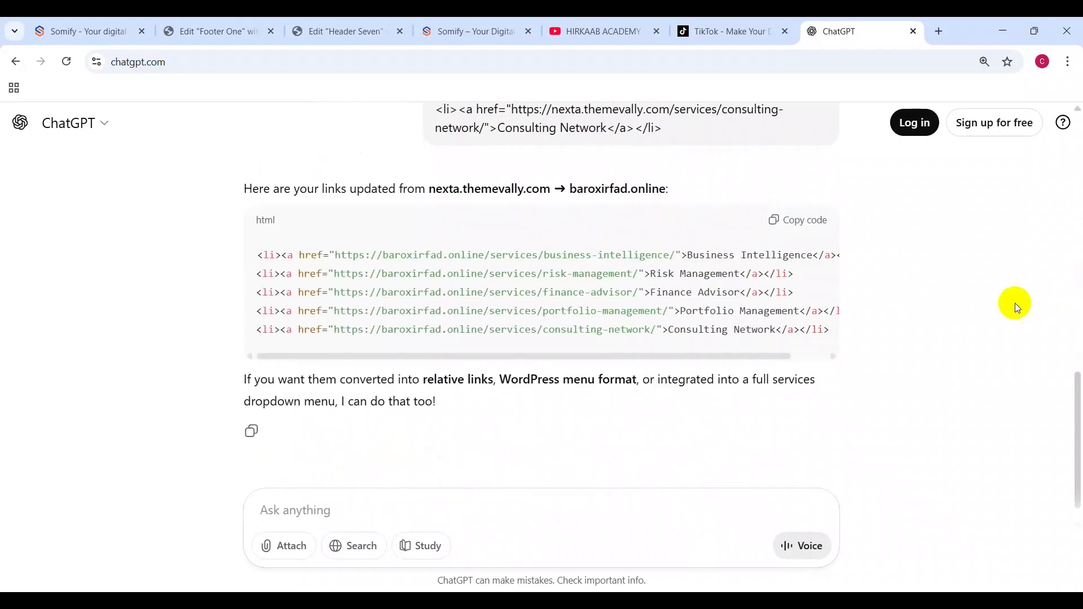
pyautogui.click(788, 232)
# Step: Paste the converted Service Link URLs, narrow the panel, and select the Footer Copyright Text
pyautogui.click(213, 29)
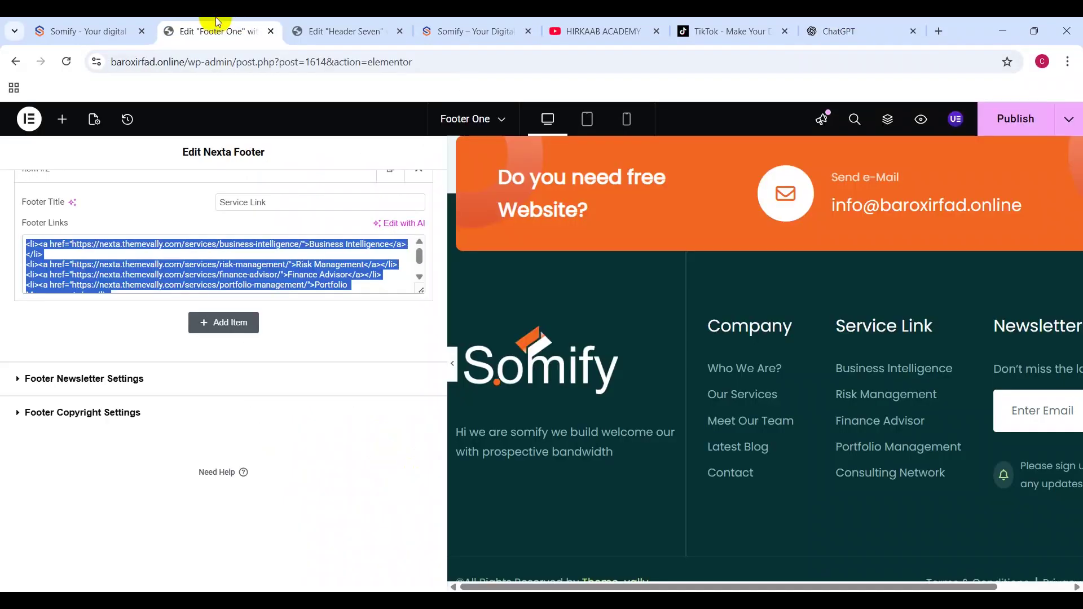
pyautogui.write('<li><a href="https://baroxirfad.online/services/business-intelligence/">Business Intelligence</a></li> <li><a href="https://baroxirfad.online/services/risk-management/">Risk Management</a></li> <li><a href="https://baroxirfad.online/services/finance-advisor/">Finance Advisor</a></li> <li><a href="https://baroxirfad.online/services/portfolio-management/">Portfolio Management</a></li> <li><a href="https://baroxirfad.online/services/consulting-network/">Consulting Network</a></li>')
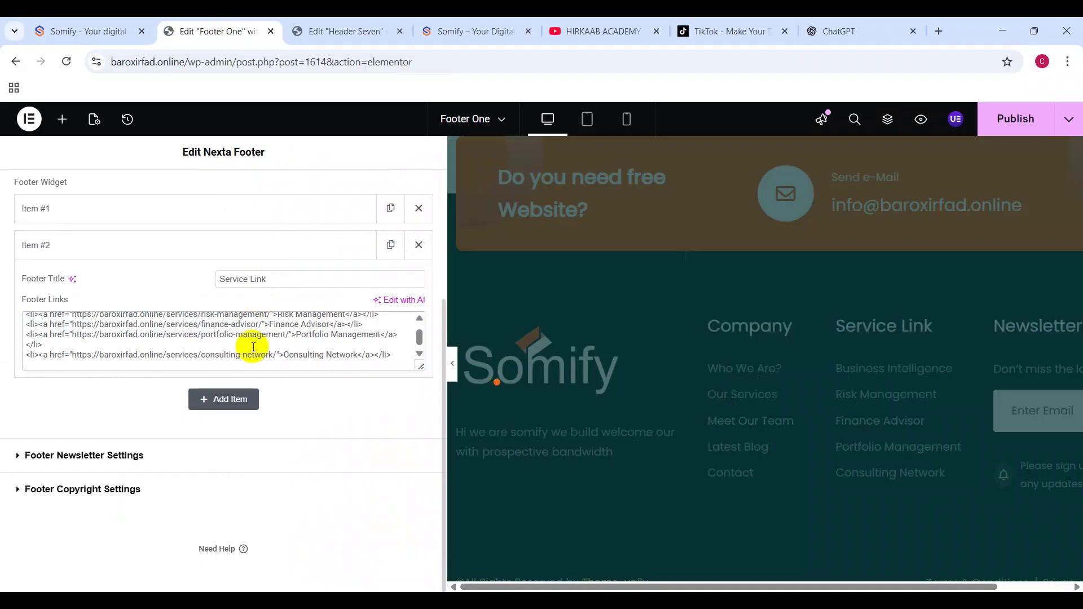
pyautogui.click(48, 457)
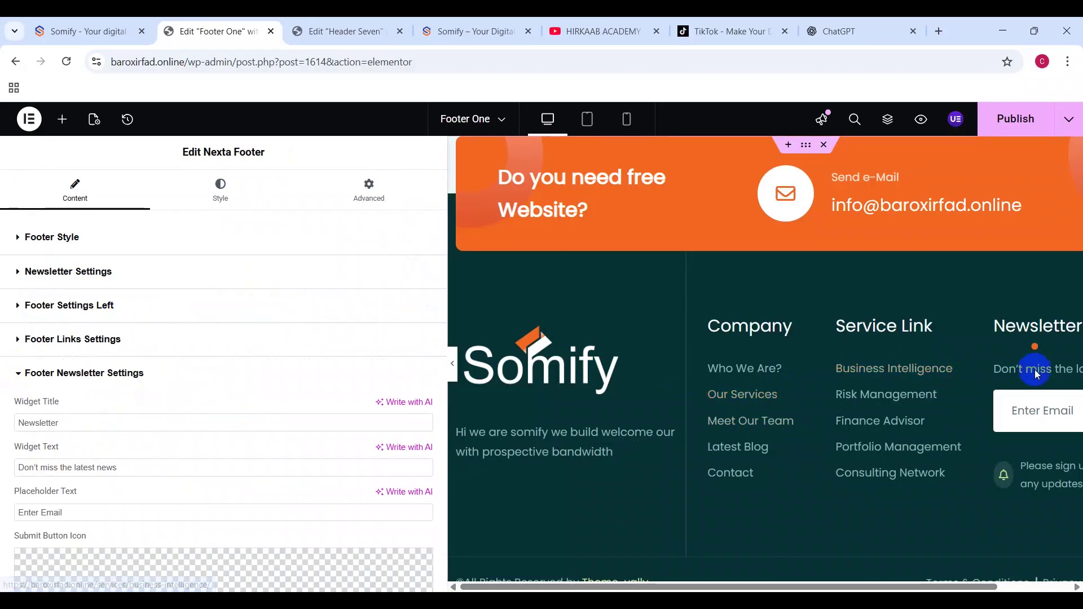
pyautogui.scroll(-8, 186, 491)
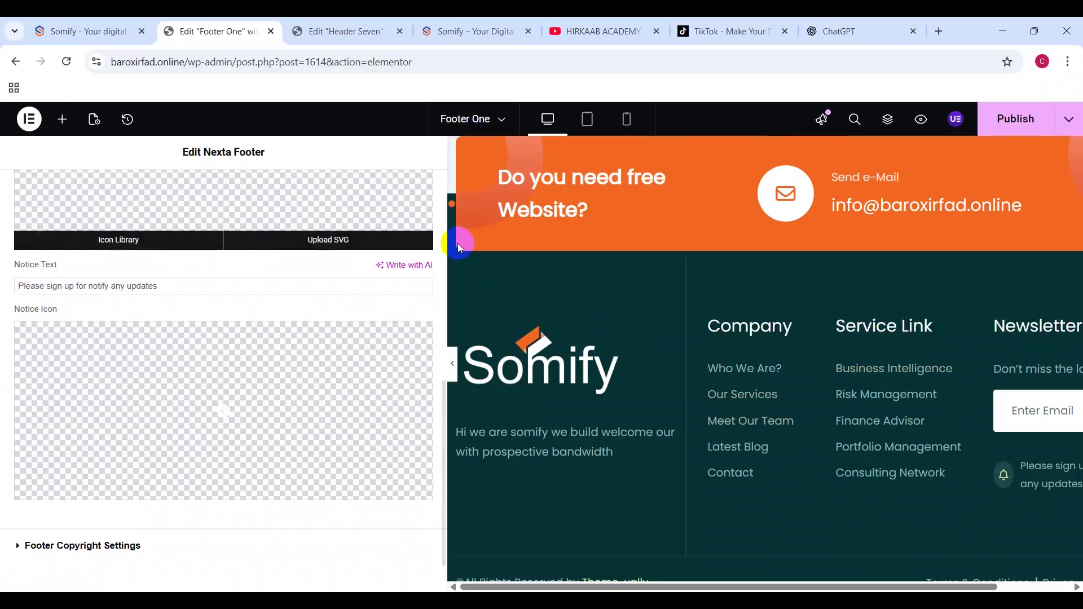
pyautogui.moveTo(443, 242); pyautogui.dragTo(210, 244)
pyautogui.scroll(-5, 463, 394)
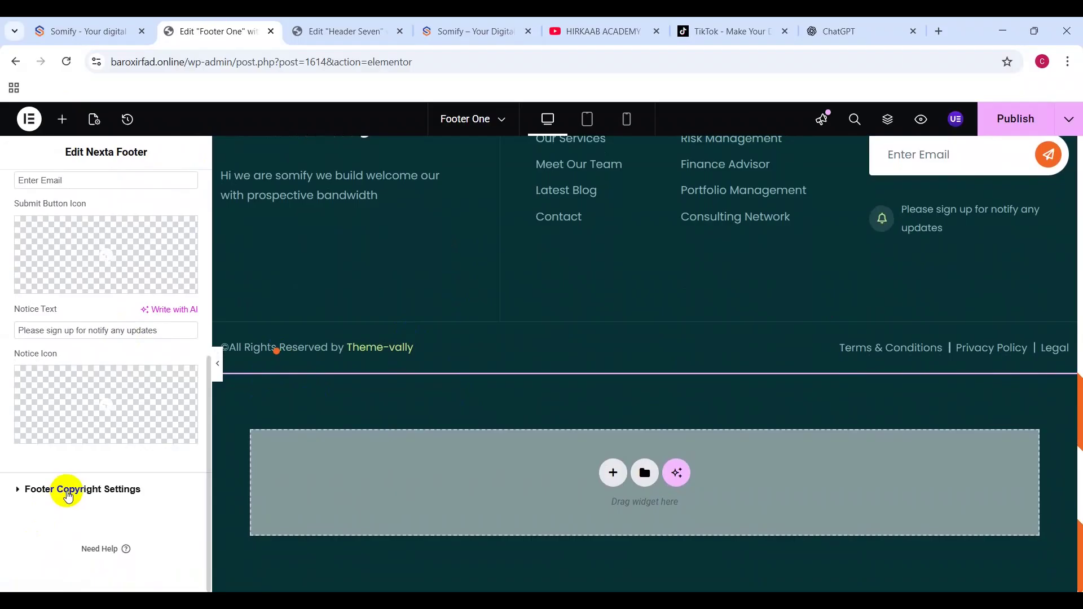
pyautogui.click(68, 494)
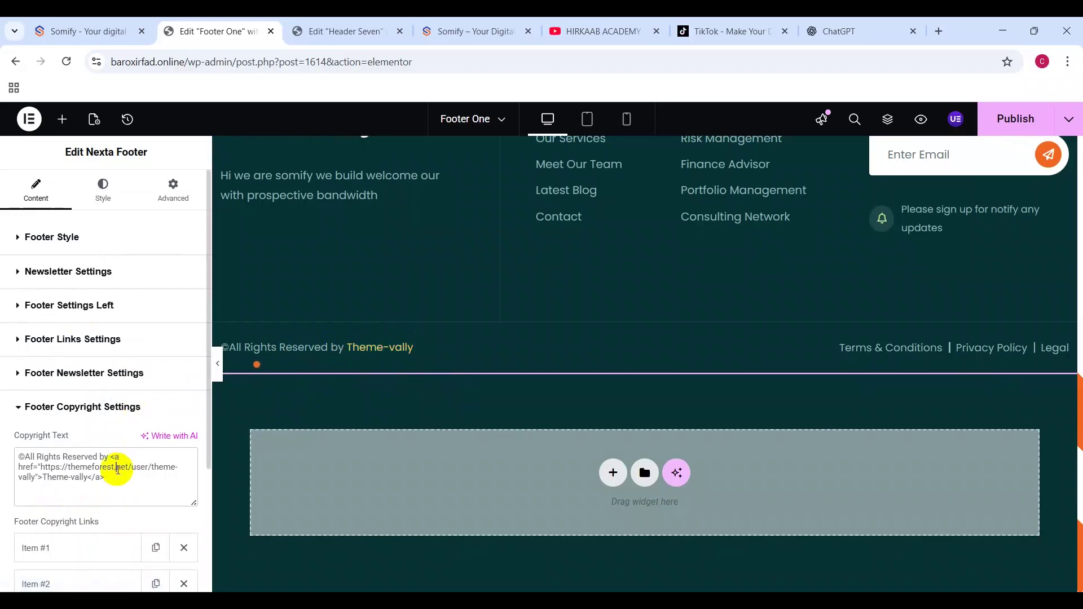
pyautogui.tripleClick(117, 471)
pyautogui.hotkey('ctrl', 'c')
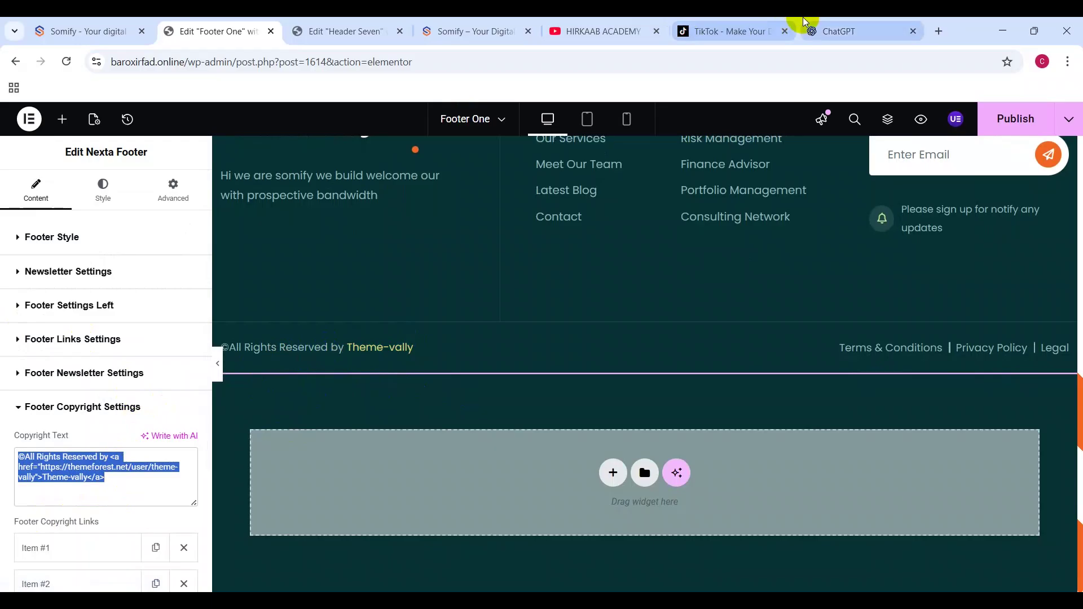
pyautogui.click(829, 31)
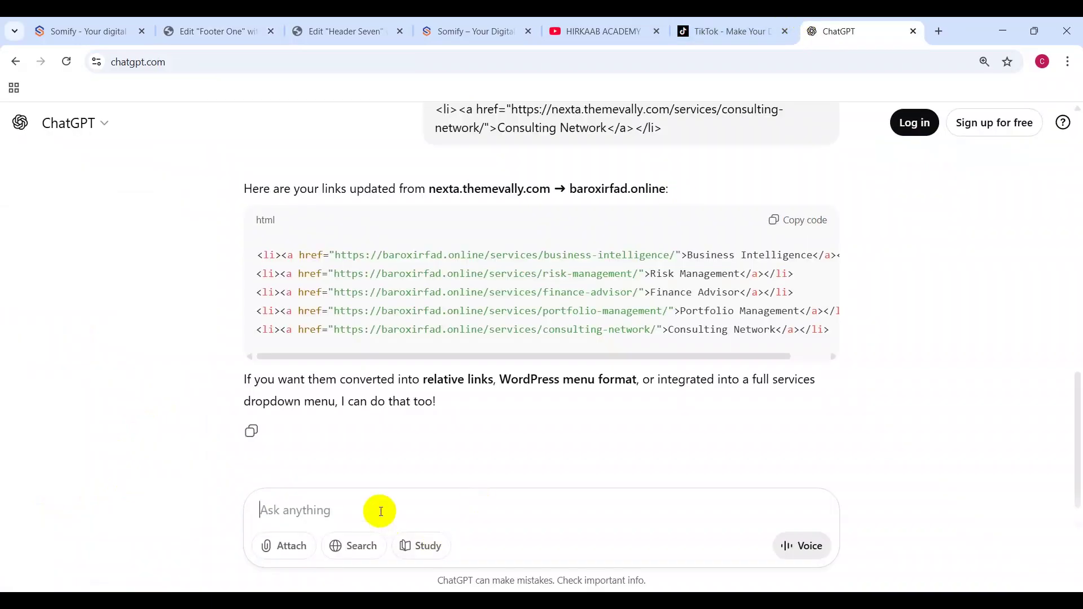
# Step: Ask ChatGPT to rewrite the Theme-vally copyright HTML to credit Somify with a somify.hirkaab.com link, and copy it
pyautogui.hotkey('ctrl', 'v')
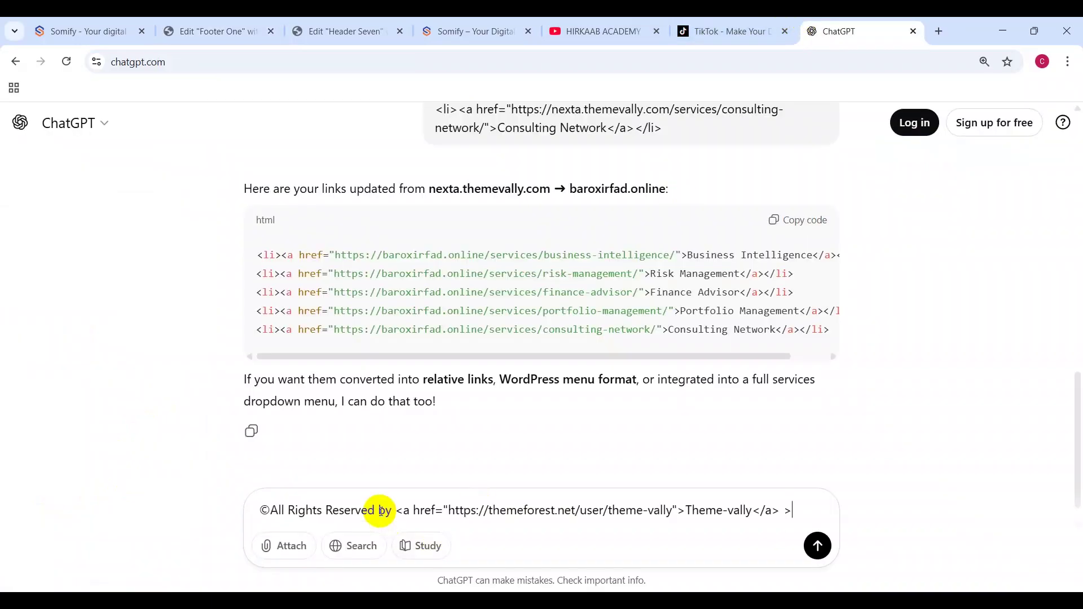
pyautogui.write('themeforest.net > somify.hirkaab.com >')
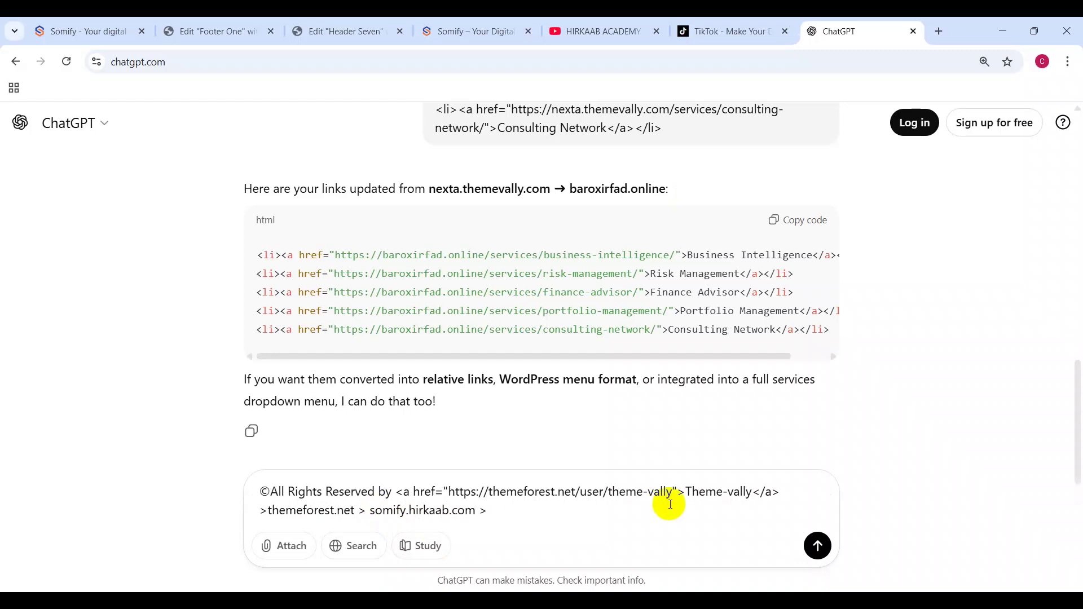
pyautogui.moveTo(678, 492); pyautogui.dragTo(781, 488)
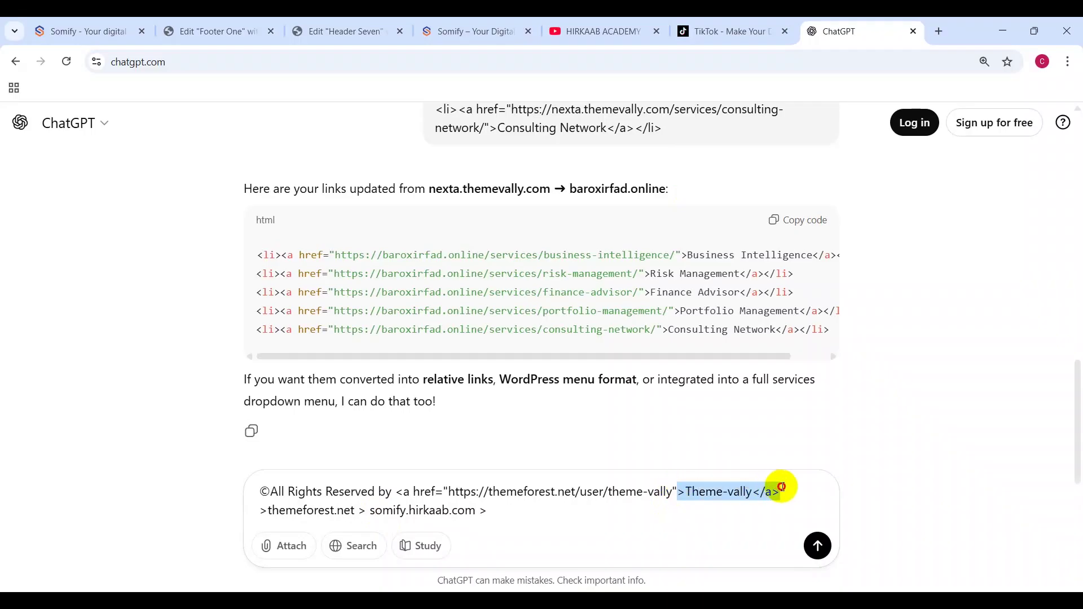
pyautogui.click(561, 528)
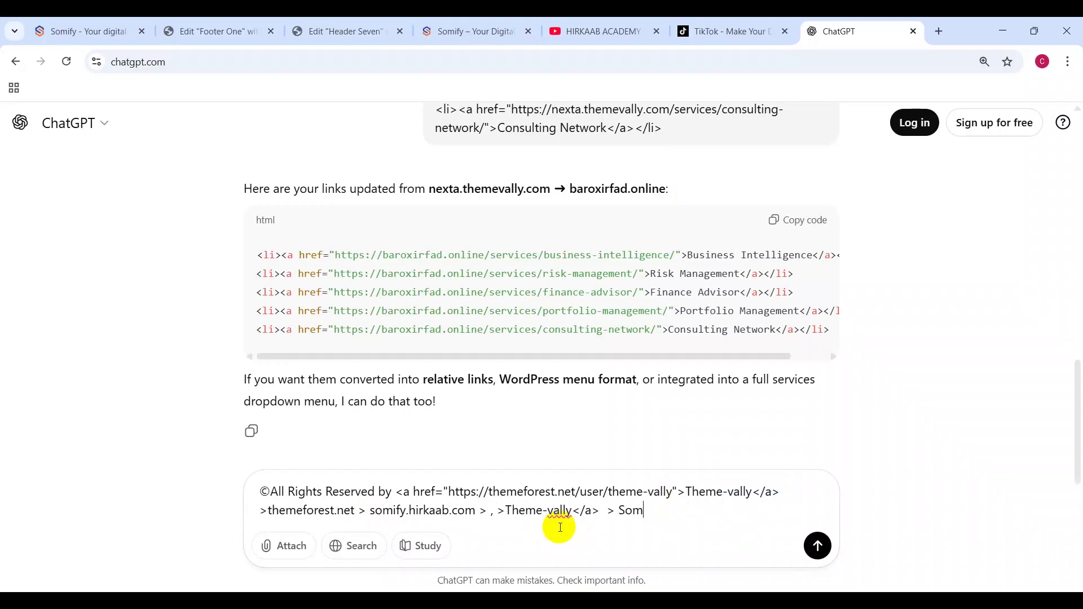
pyautogui.click(822, 551)
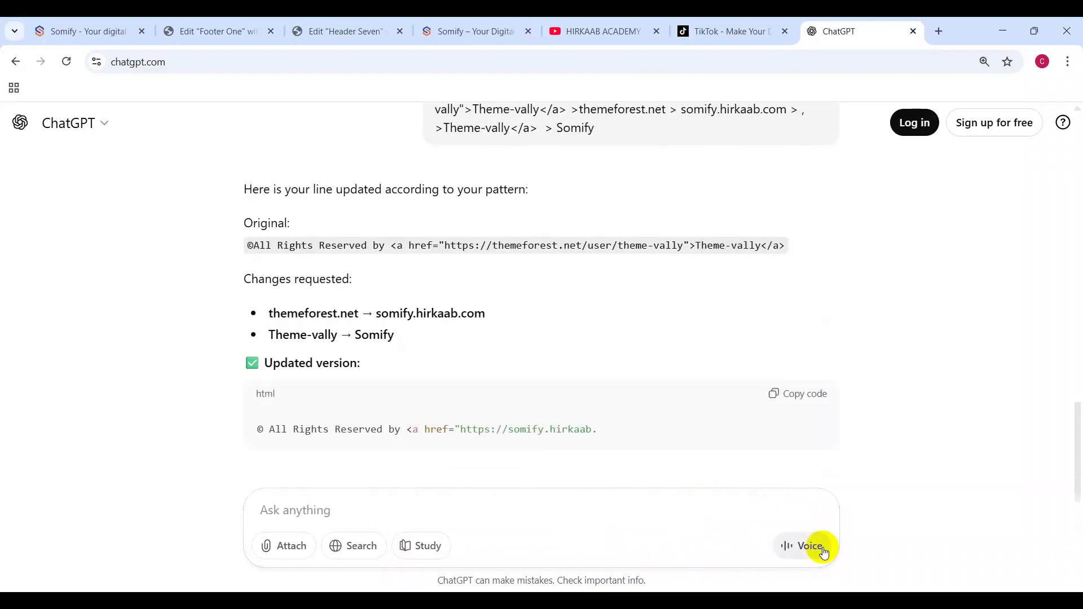
pyautogui.scroll(-2, 799, 520)
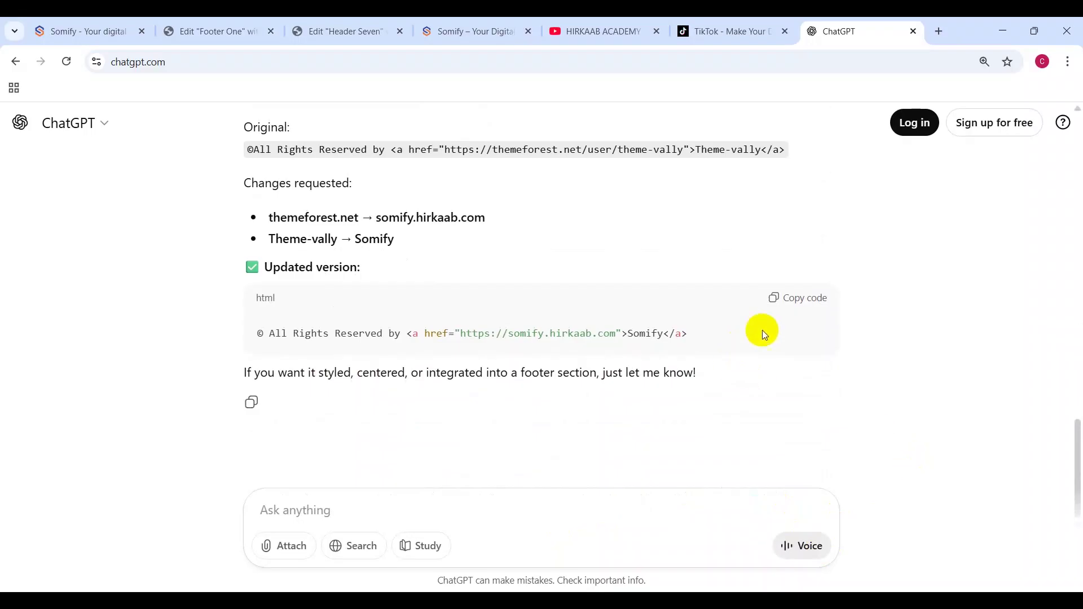
pyautogui.click(792, 311)
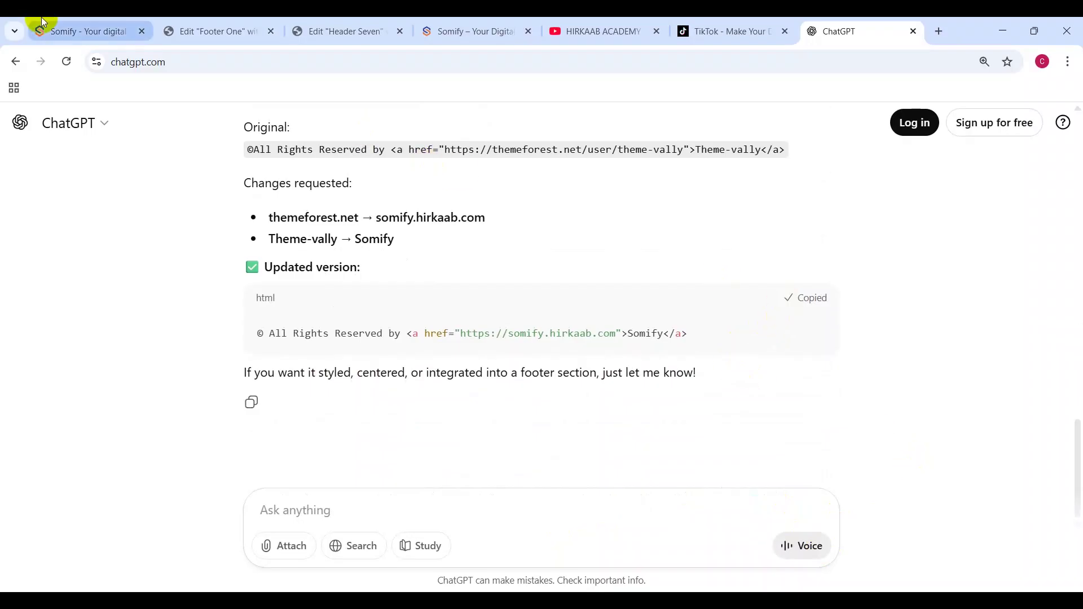
# Step: Paste the Somify copyright HTML into the Footer One Copyright Text
pyautogui.click(125, 21)
pyautogui.click(232, 23)
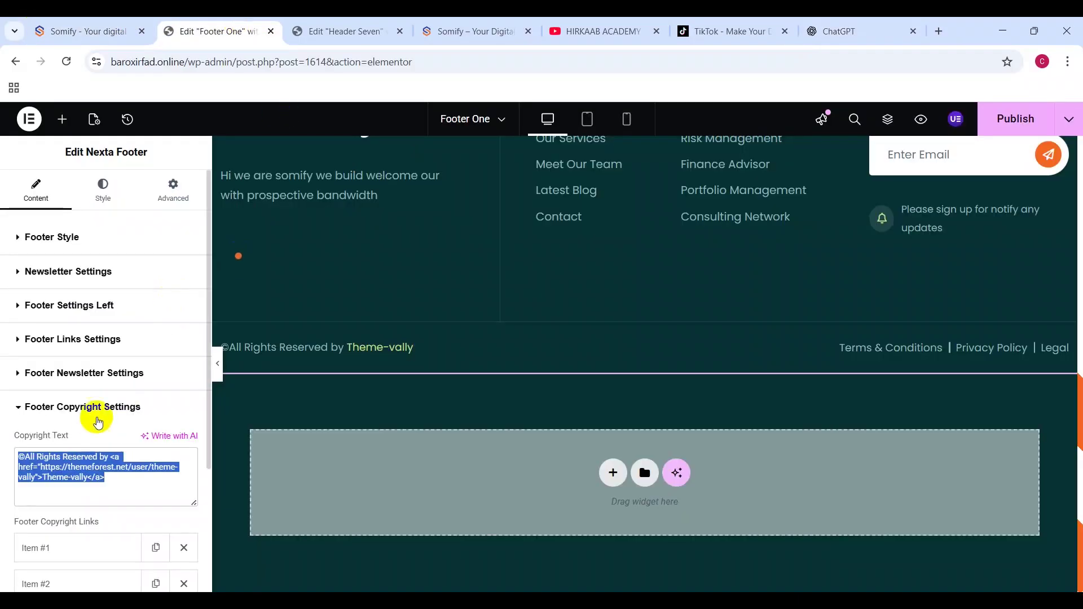
pyautogui.hotkey('ctrl', 'v')
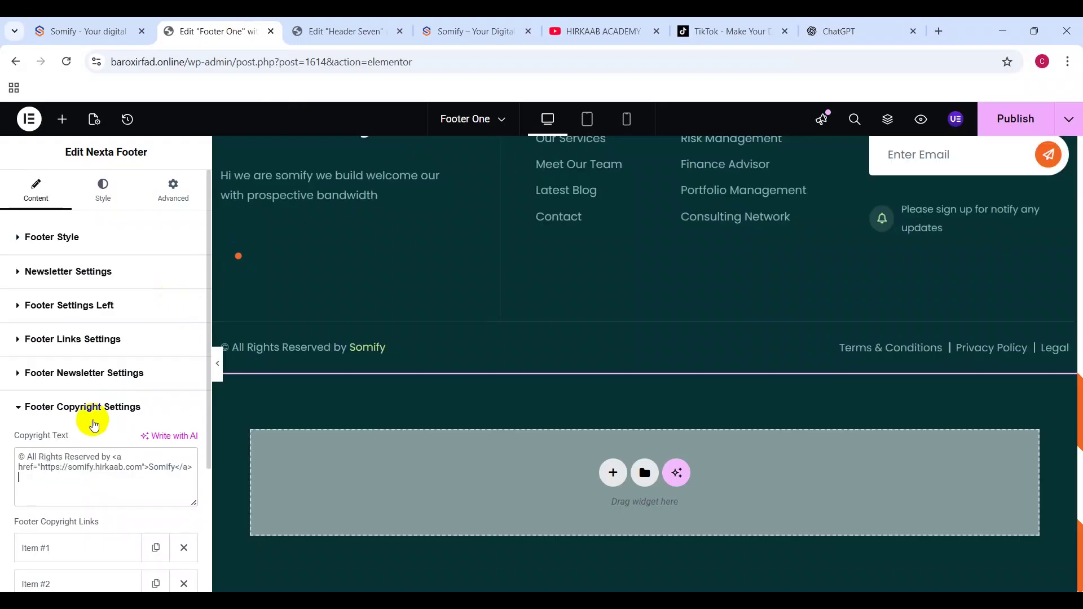
pyautogui.scroll(-3, 116, 481)
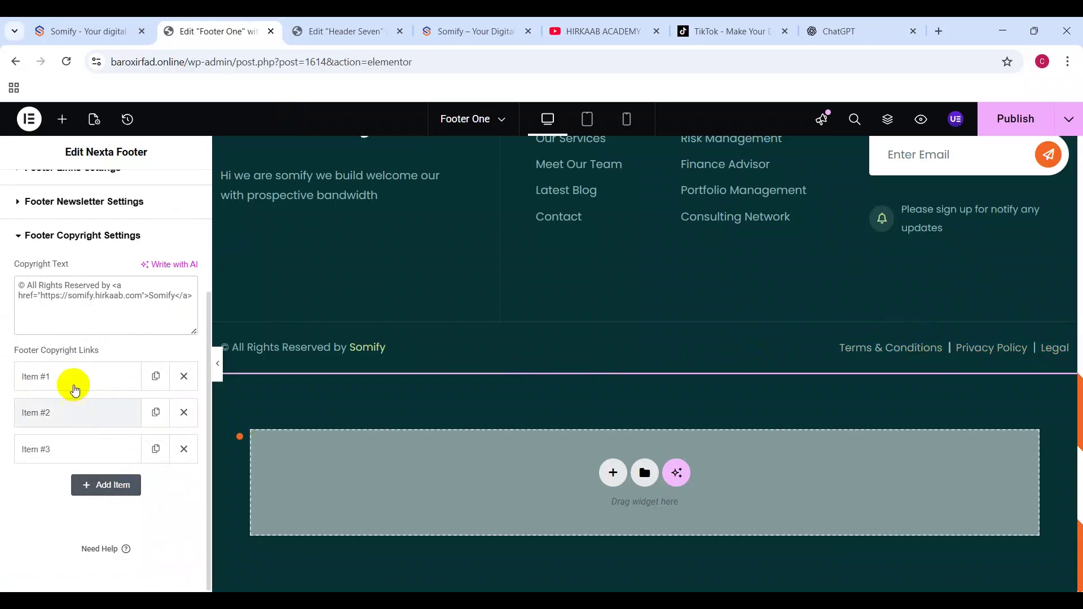
# Step: Edit the Terms & Conditions link address, remove the Legal link, and reselect the footer widget
pyautogui.click(75, 388)
pyautogui.click(139, 435)
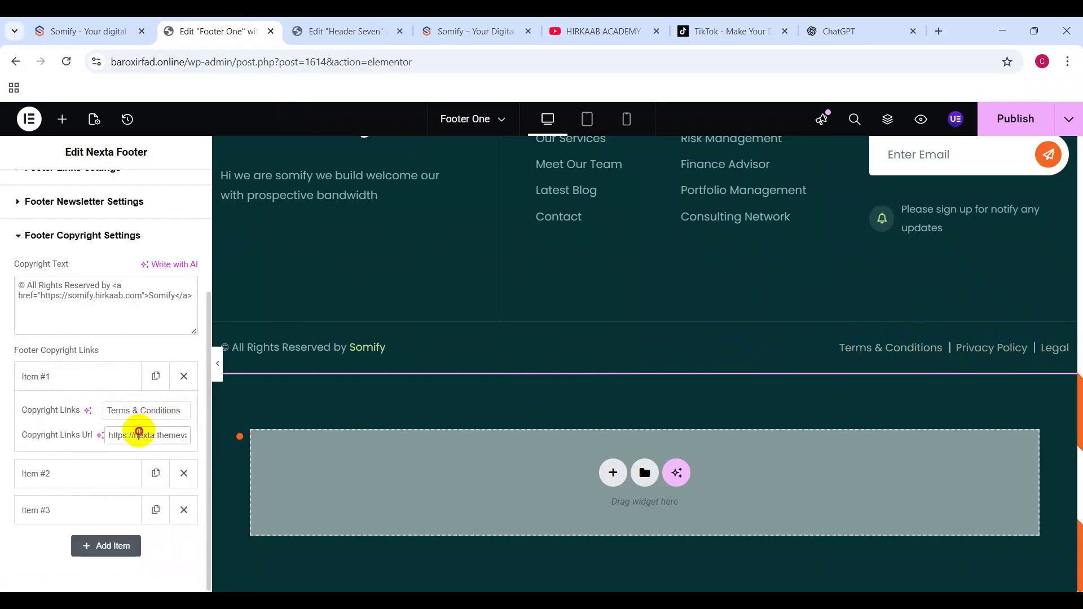
pyautogui.hotkey('ctrl', 'a')
pyautogui.click(157, 435)
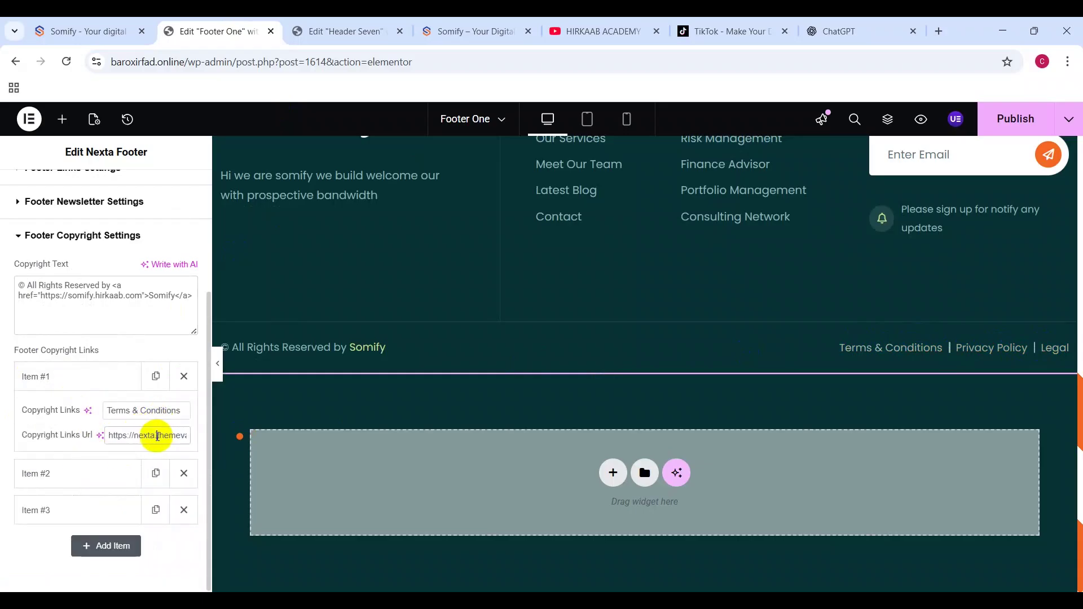
pyautogui.moveTo(137, 436)
pyautogui.mouseDown()
pyautogui.moveTo(181, 438)
pyautogui.moveTo(121, 433)
pyautogui.mouseUp()
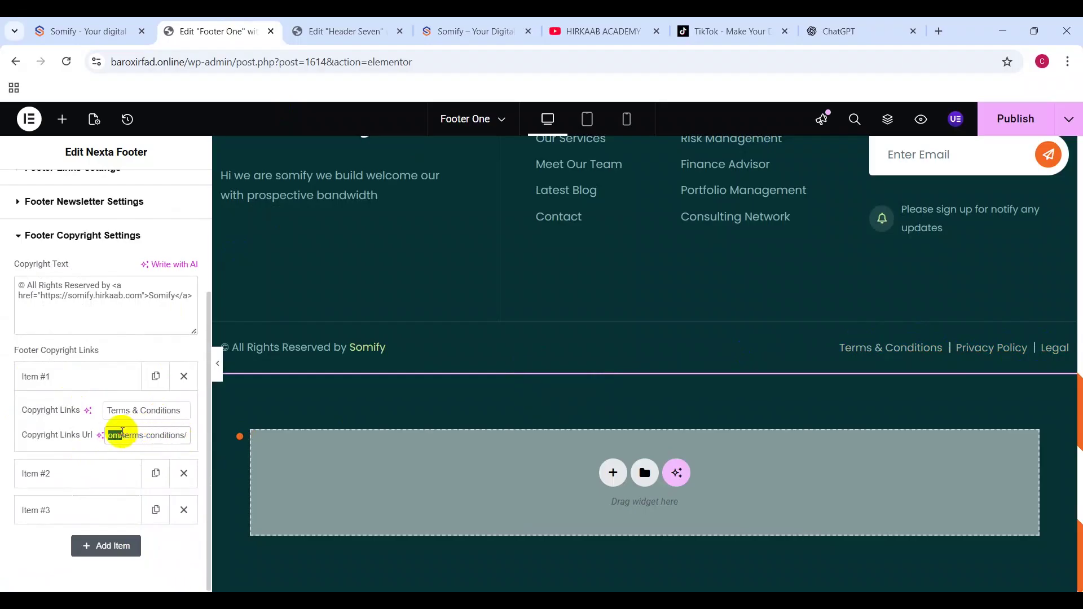
pyautogui.press('BackSpace')
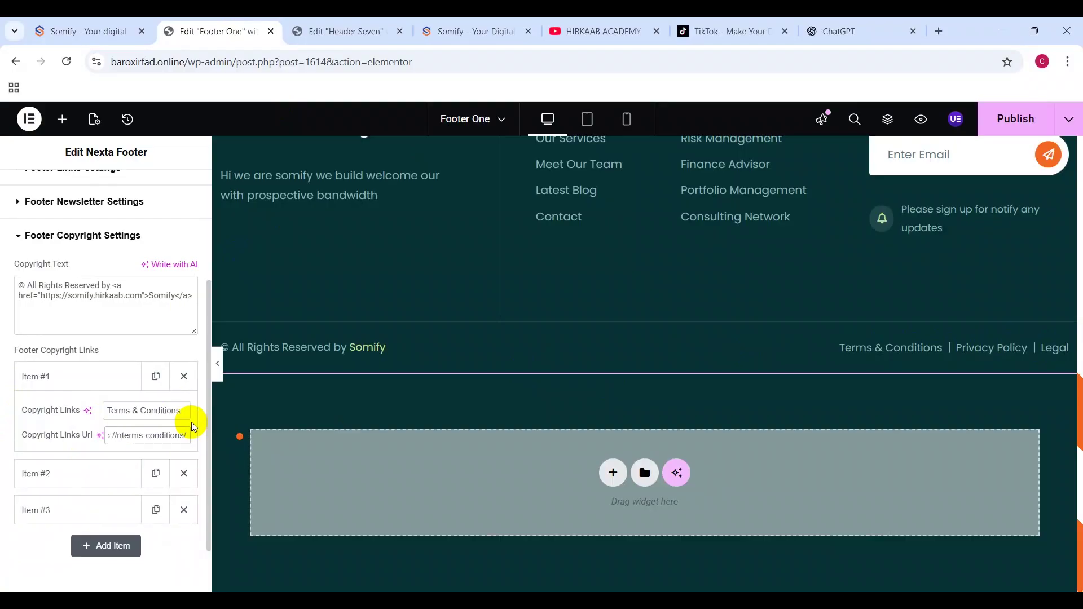
pyautogui.hotkey('ctrl', 'z')
pyautogui.hotkey('ctrl', 'z')
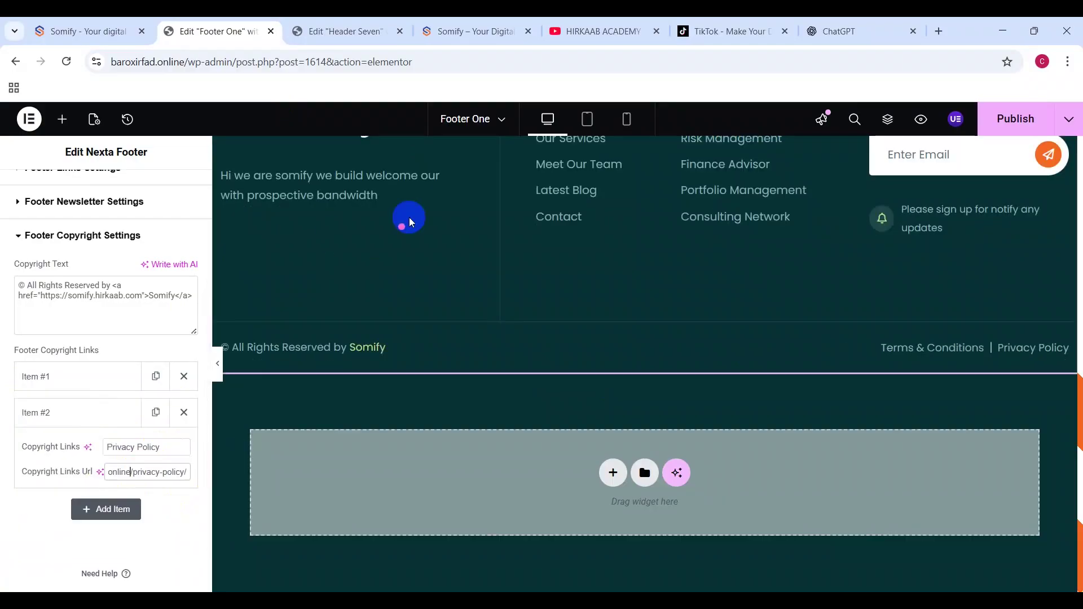
pyautogui.scroll(5, 908, 232)
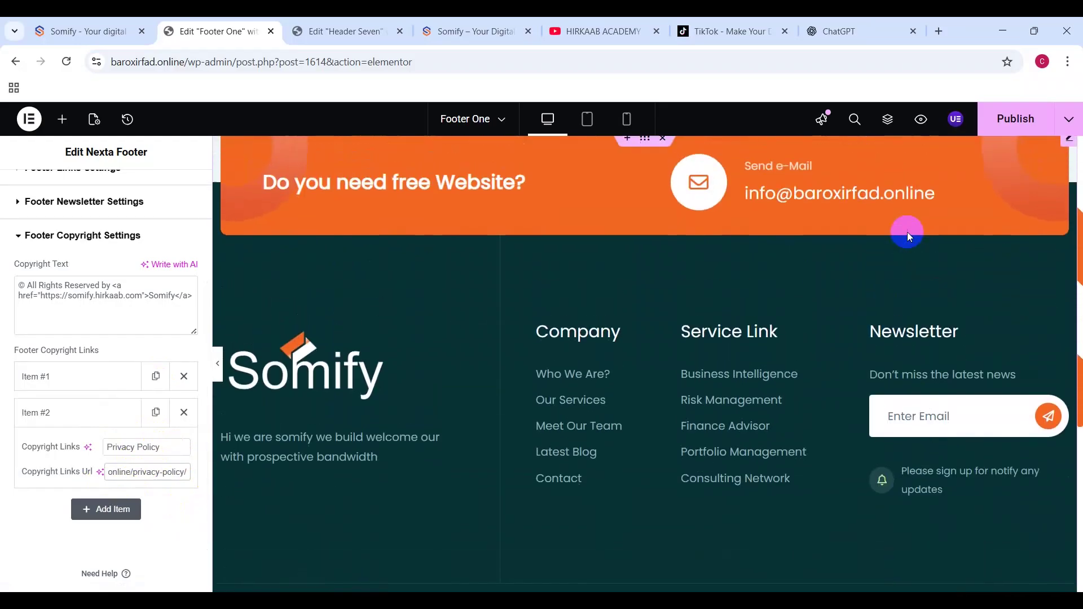
pyautogui.click(235, 235)
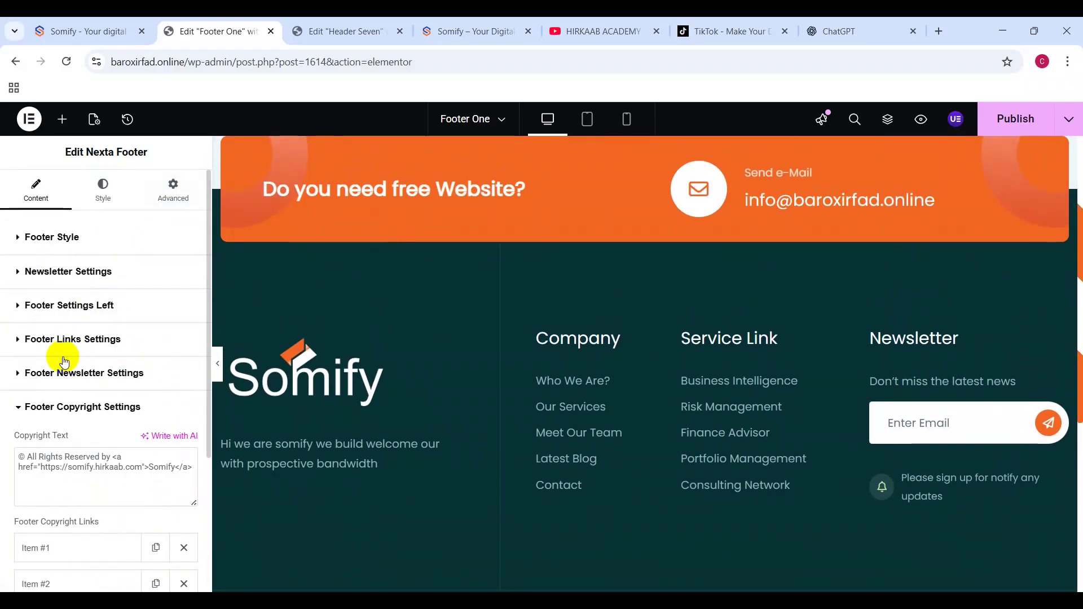
# Step: Set the Newsletter Background Color to orange f26722 in the footer style options
pyautogui.click(110, 212)
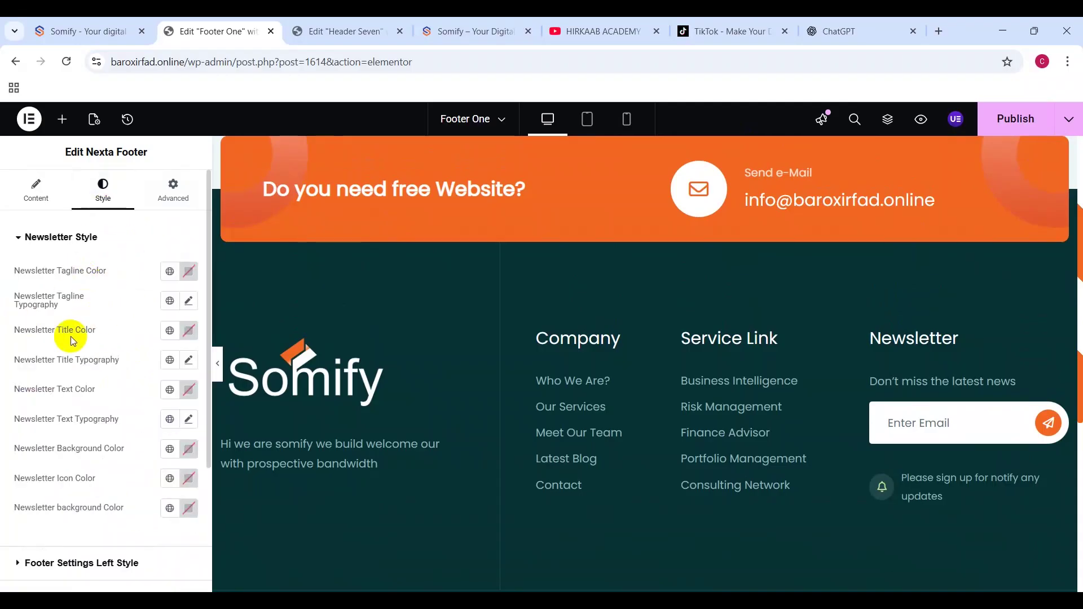
pyautogui.scroll(-3, 91, 335)
pyautogui.click(293, 309)
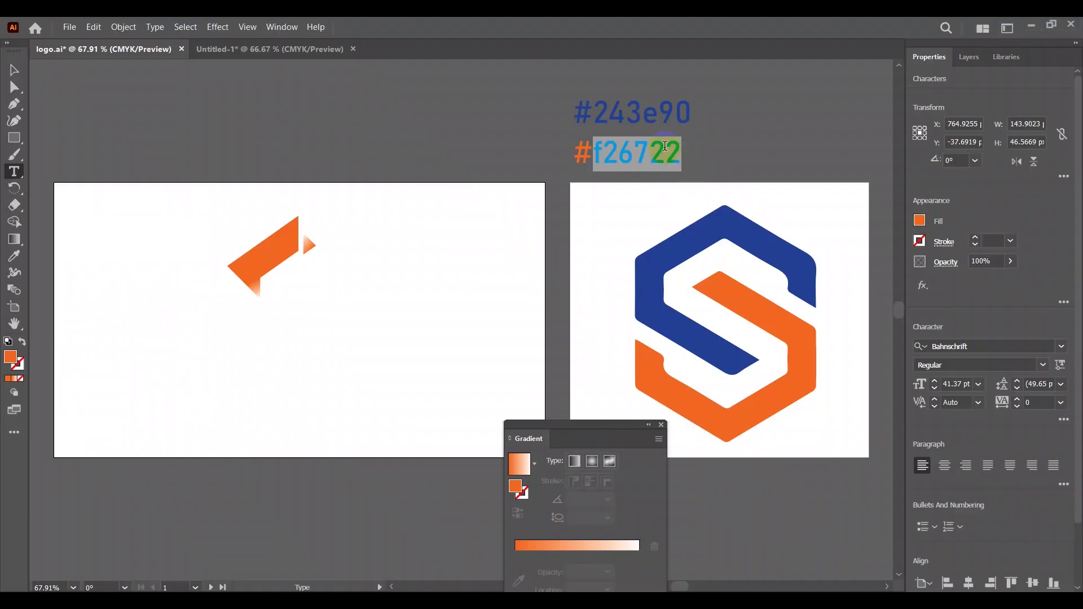
pyautogui.write('c')
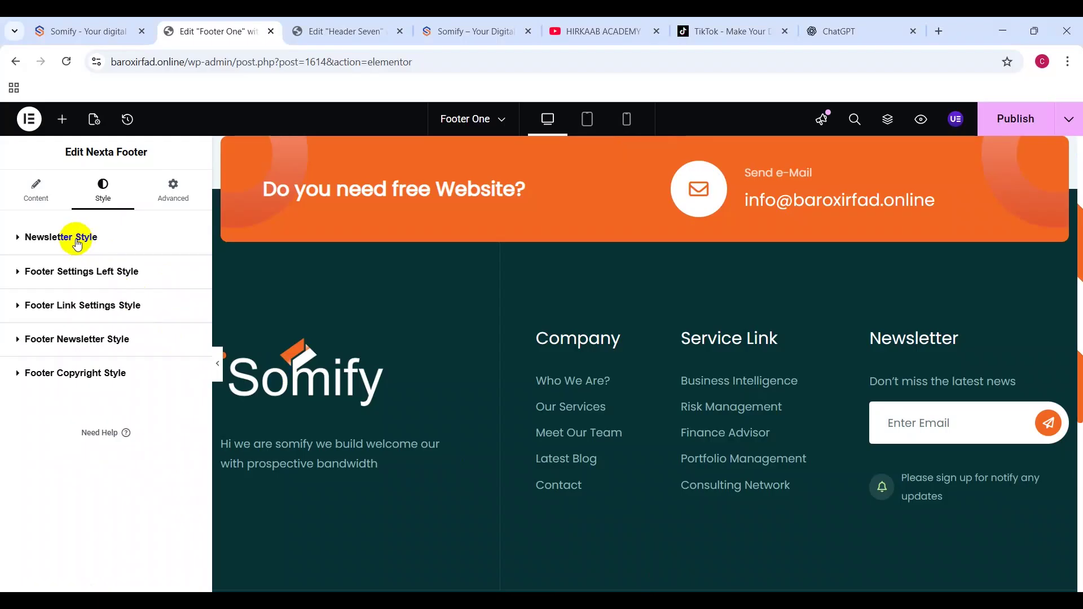
pyautogui.click(34, 237)
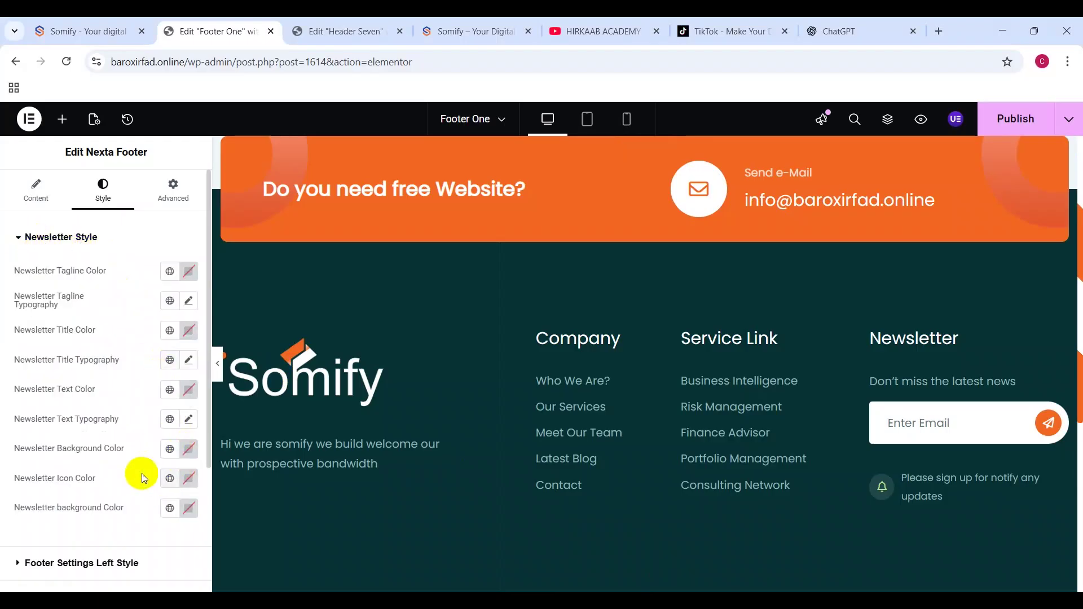
pyautogui.click(189, 449)
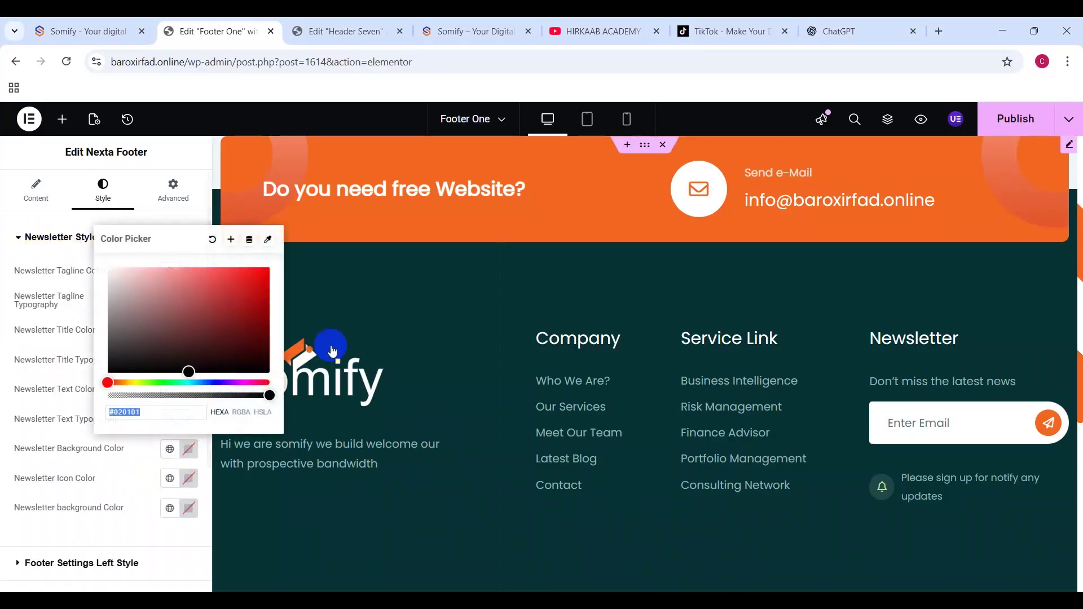
pyautogui.hotkey('ctrl', 'v')
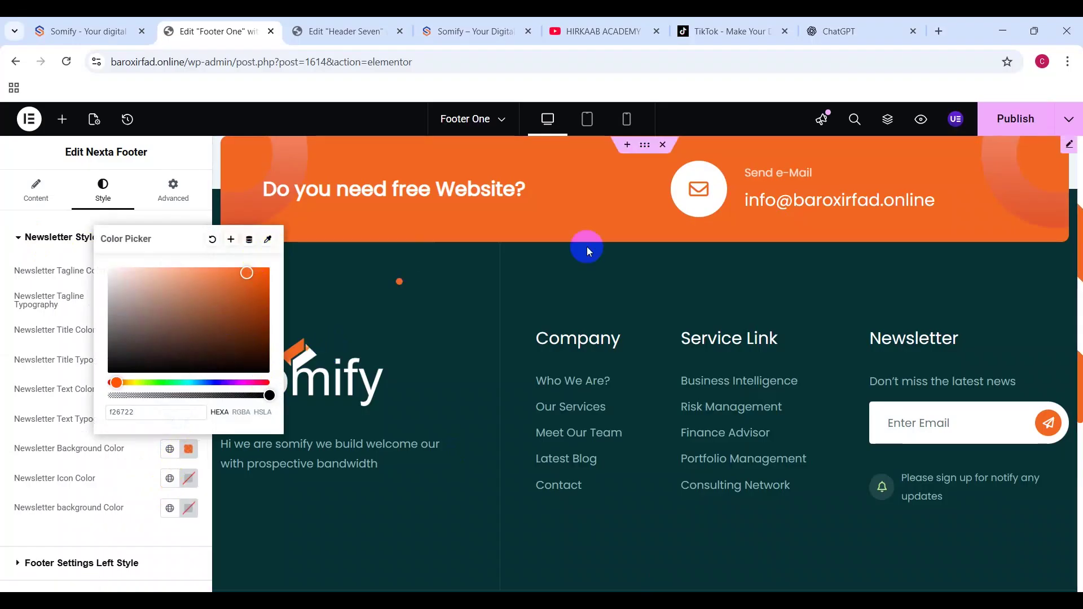
pyautogui.click(73, 562)
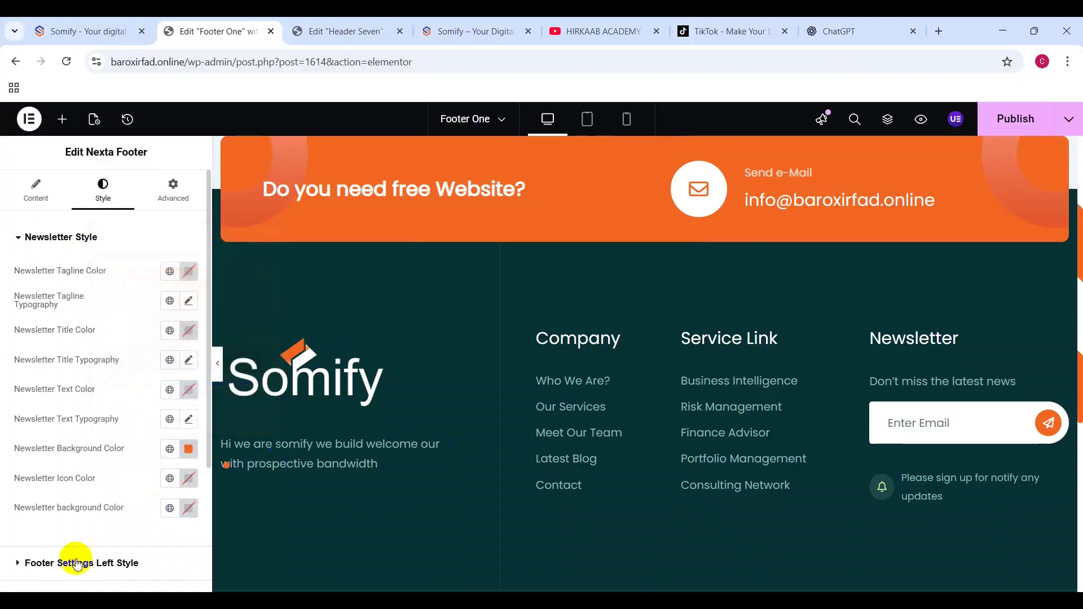
# Step: Copy blue 243e90 from Illustrator and apply it as the footer left-area background colour
pyautogui.click(72, 562)
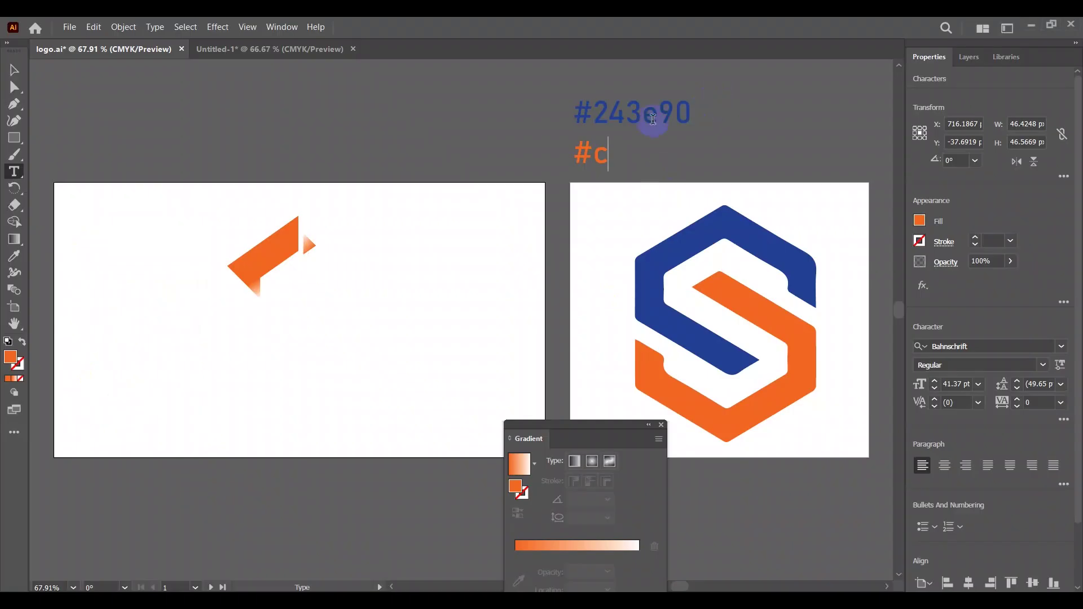
pyautogui.doubleClick(641, 113)
pyautogui.moveTo(607, 112); pyautogui.dragTo(719, 121)
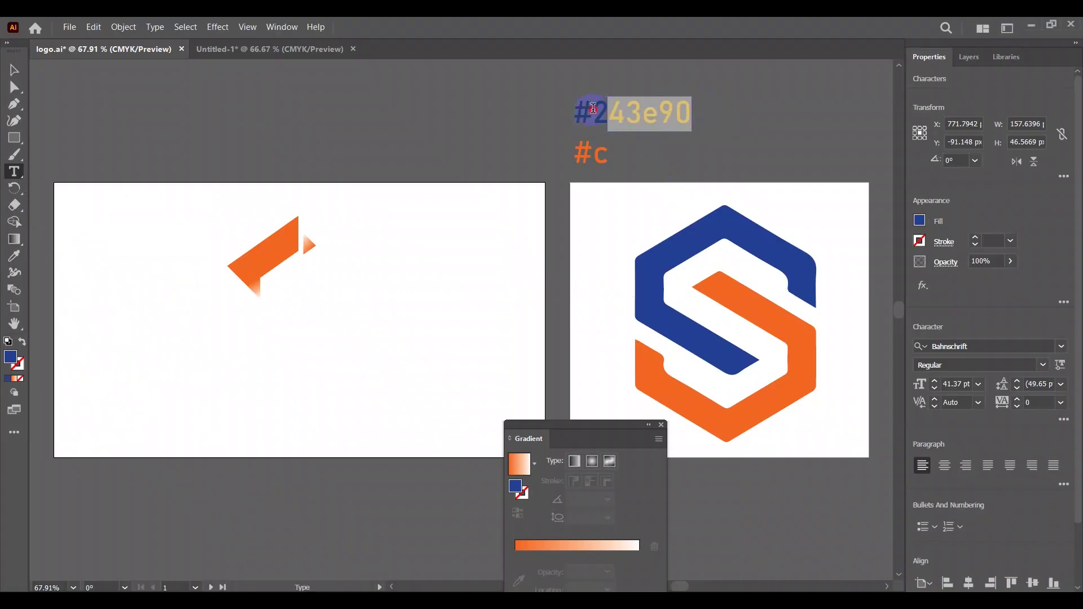
pyautogui.keyDown('shift'); pyautogui.click(593, 108); pyautogui.keyUp('shift')
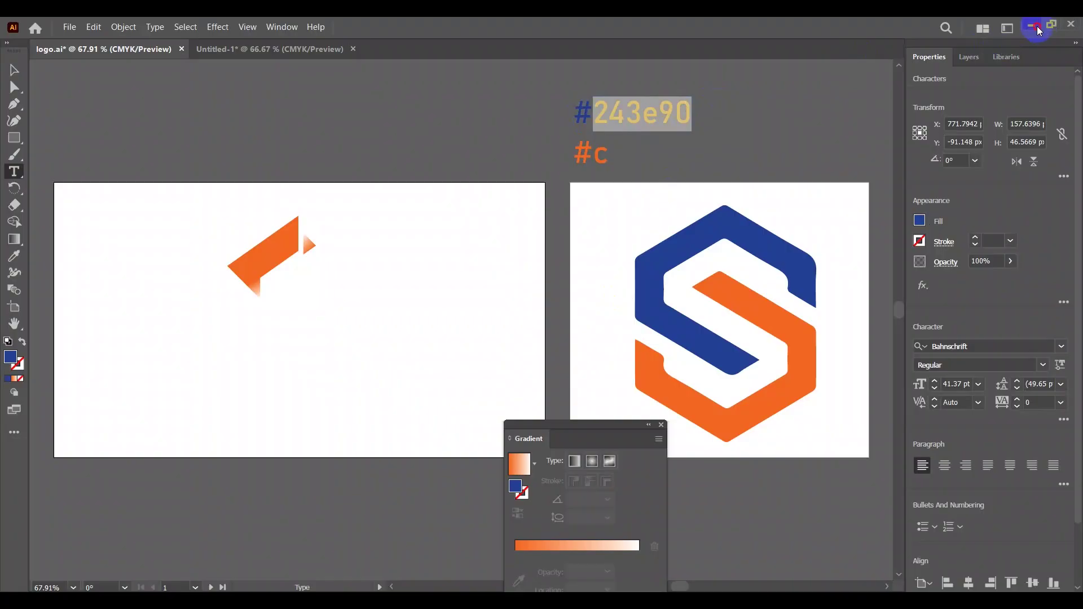
pyautogui.click(1037, 26)
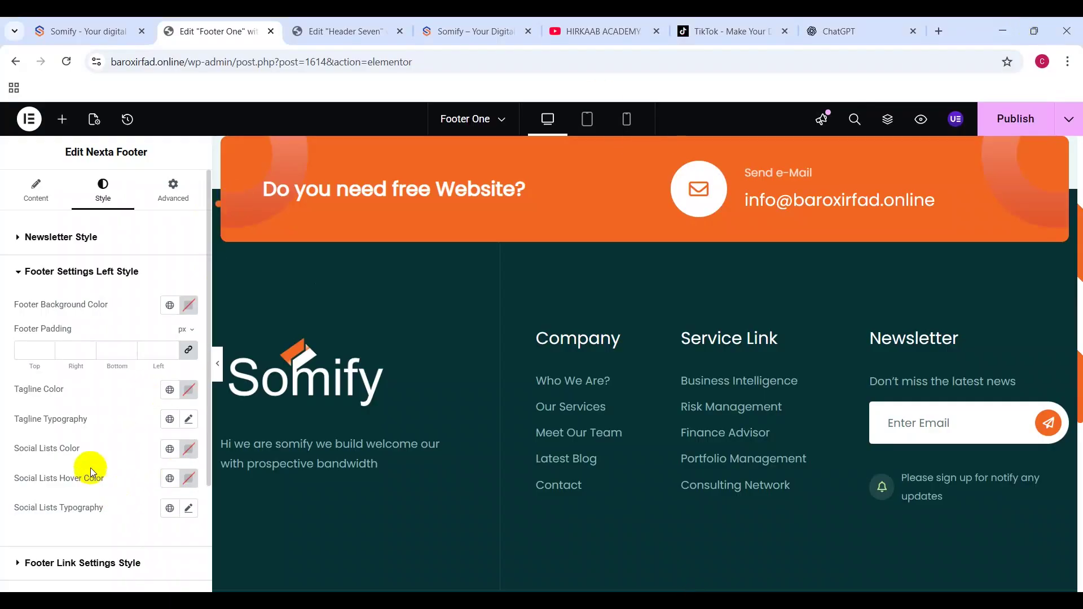
pyautogui.click(189, 306)
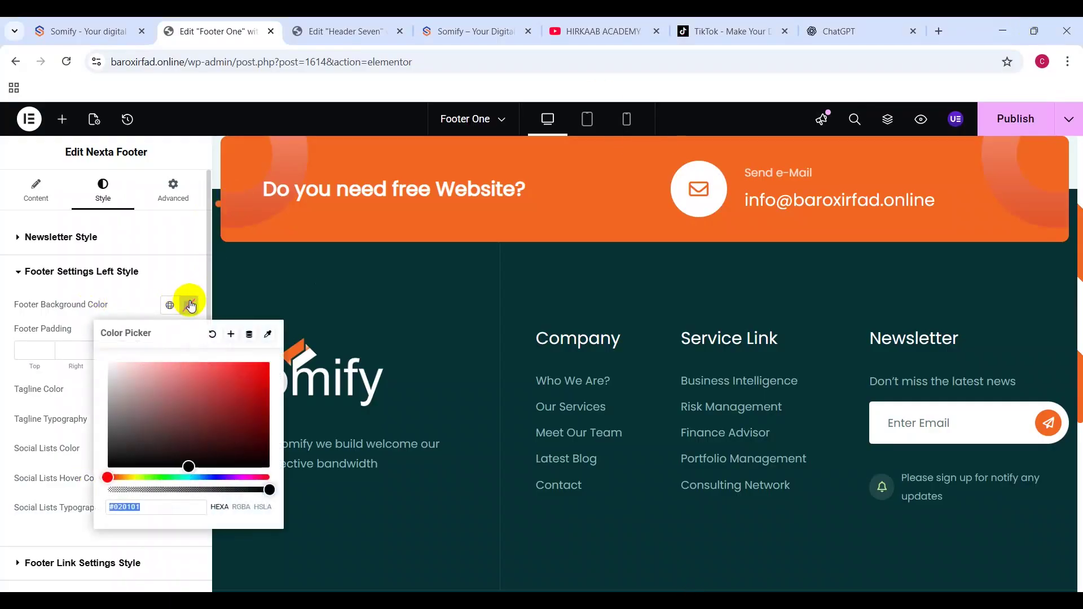
pyautogui.hotkey('ctrl', 'v')
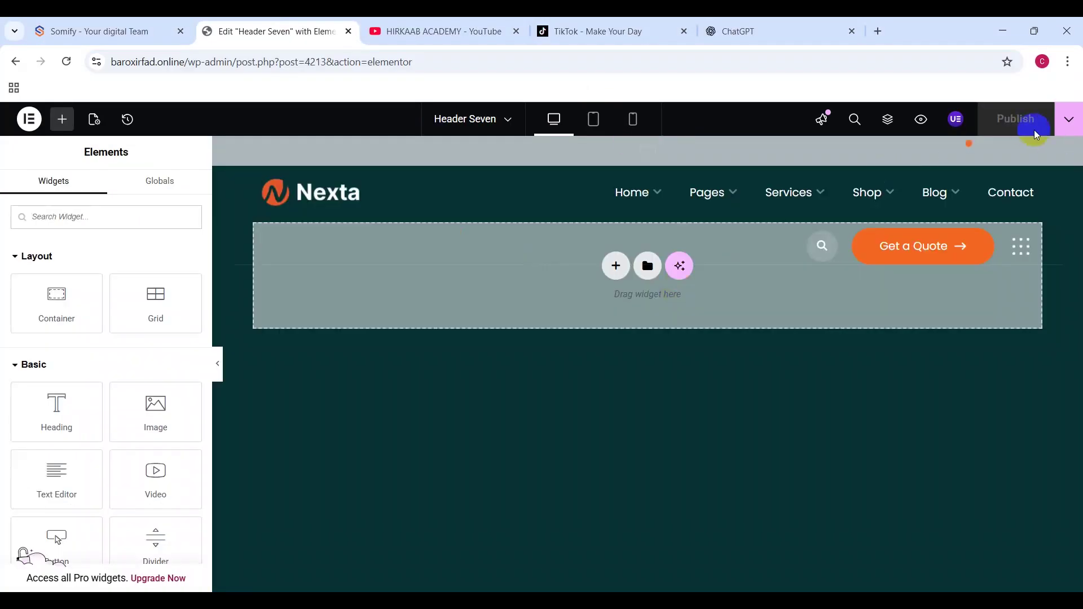
# Step: Replace the header's Main Logo and Main Logo White with the white Somify logo
pyautogui.click(1075, 150)
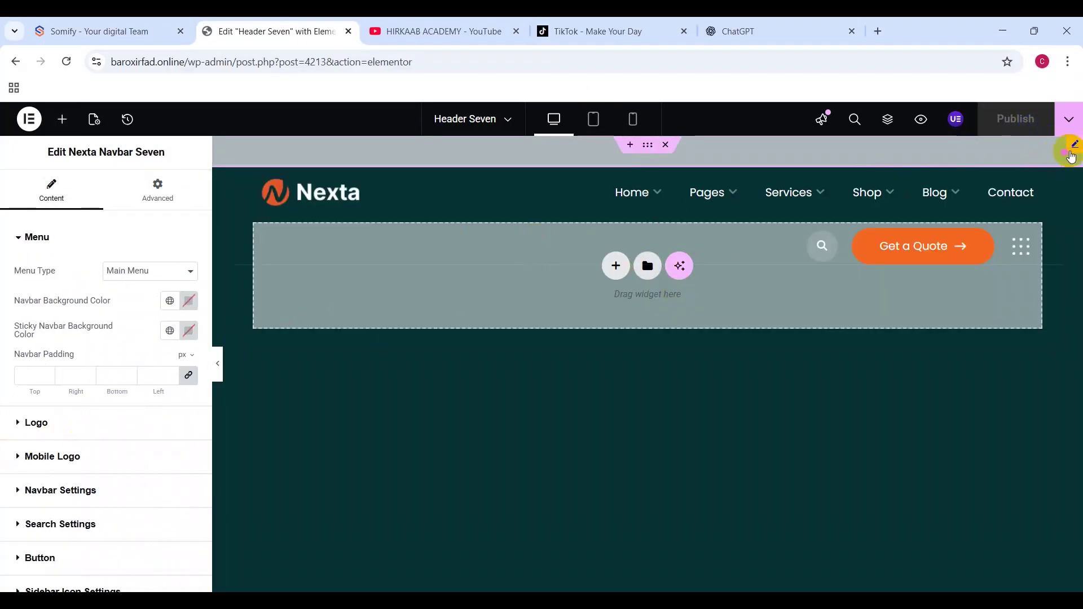
pyautogui.click(72, 429)
pyautogui.click(96, 351)
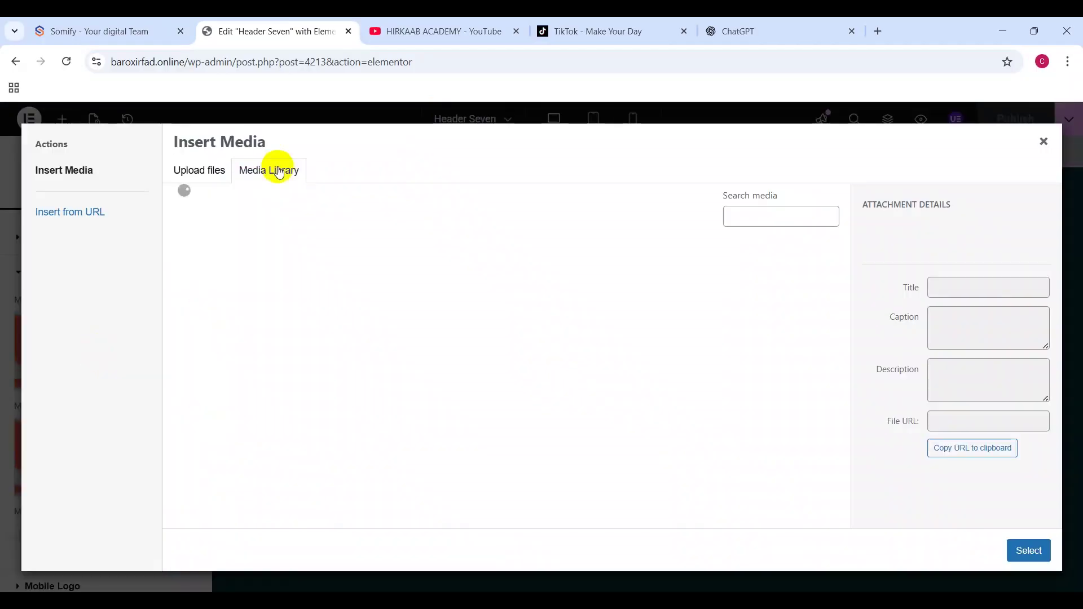
pyautogui.click(248, 277)
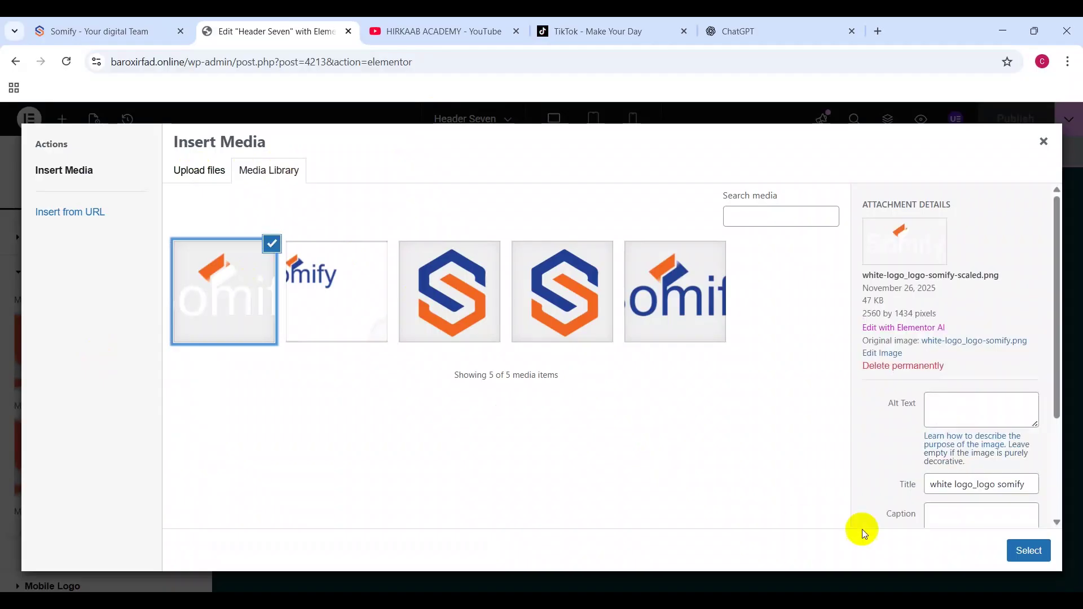
pyautogui.click(1041, 553)
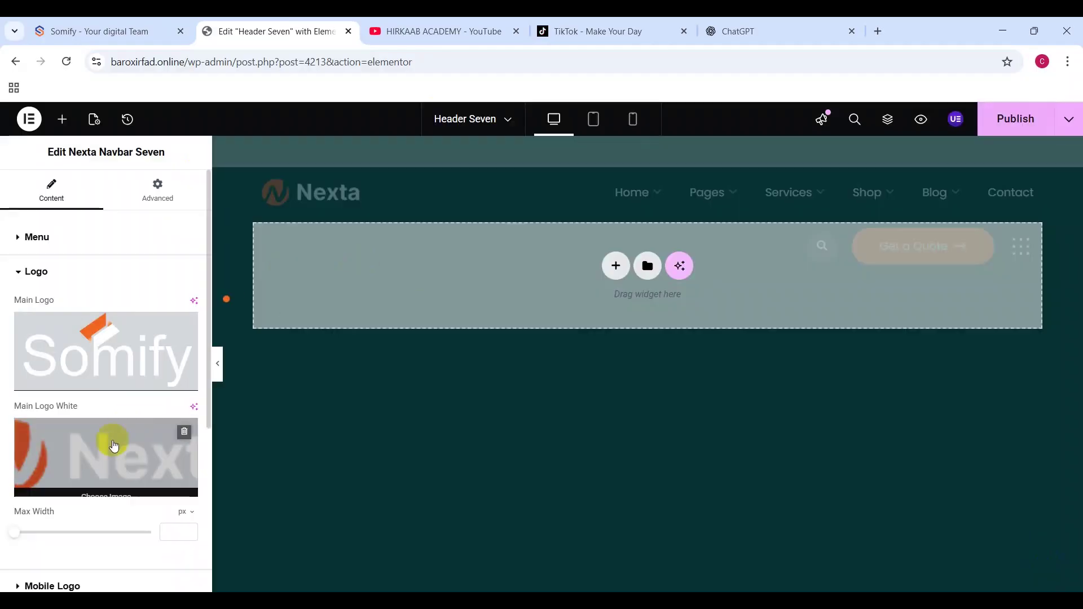
pyautogui.click(105, 461)
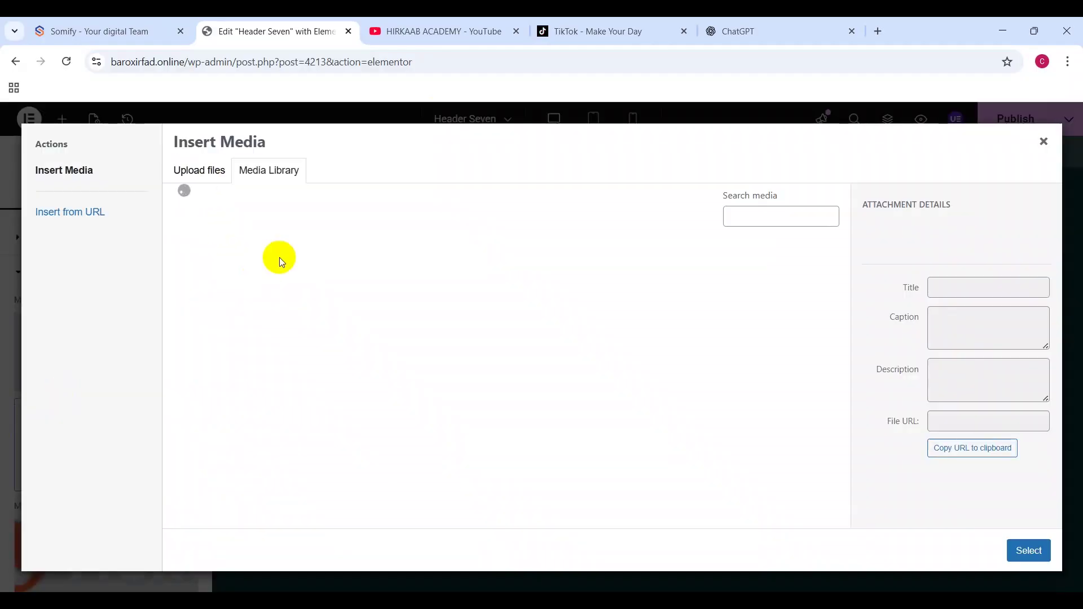
pyautogui.click(198, 272)
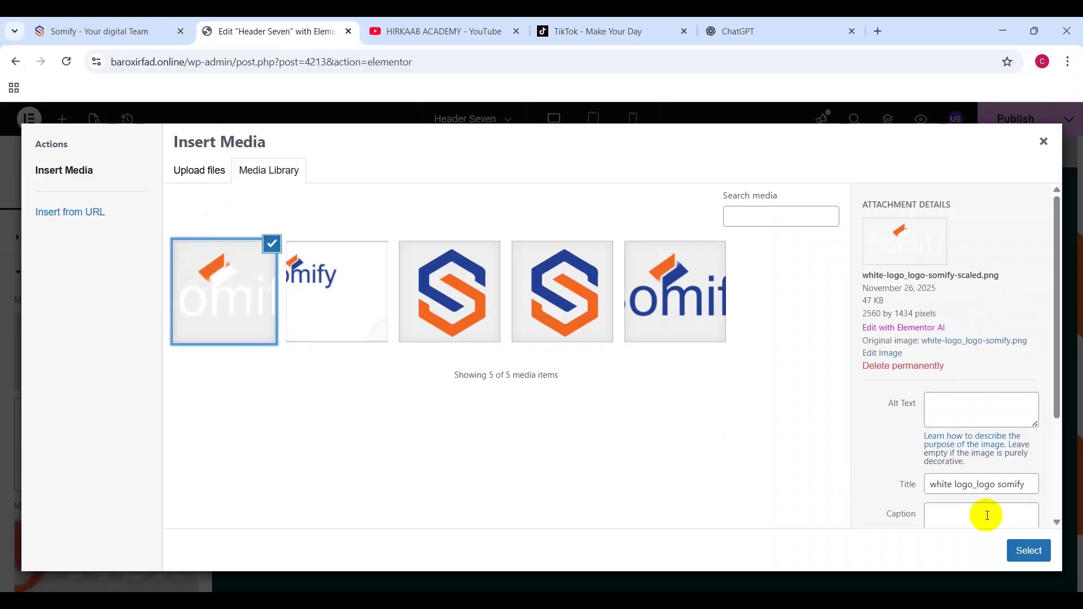
pyautogui.click(1041, 553)
# Step: Shrink the header logo's max width to 126 px so it fits the navbar
pyautogui.scroll(-5, 109, 466)
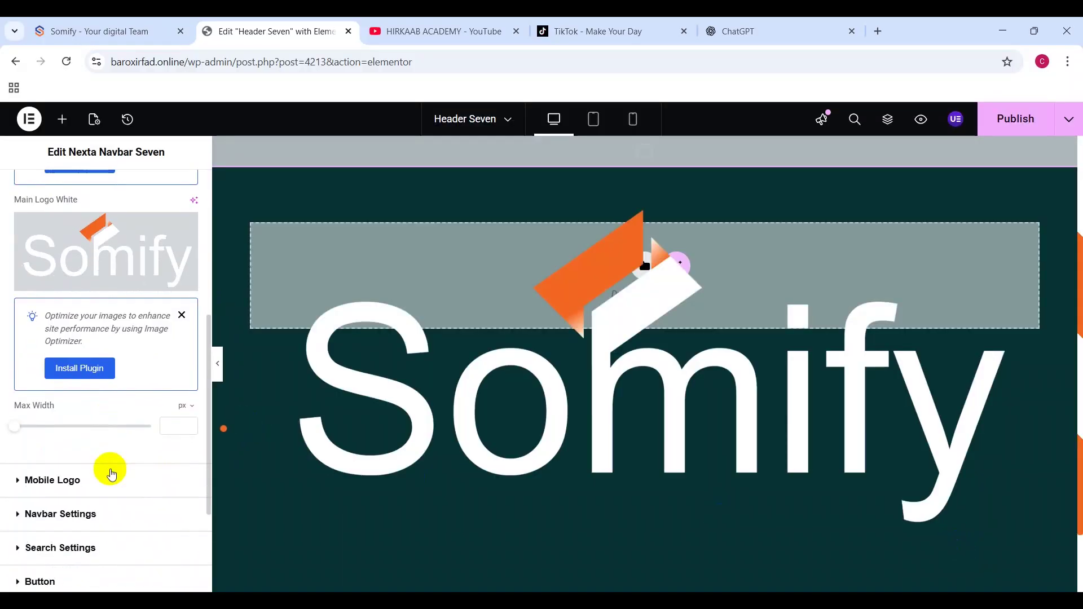
pyautogui.click(69, 451)
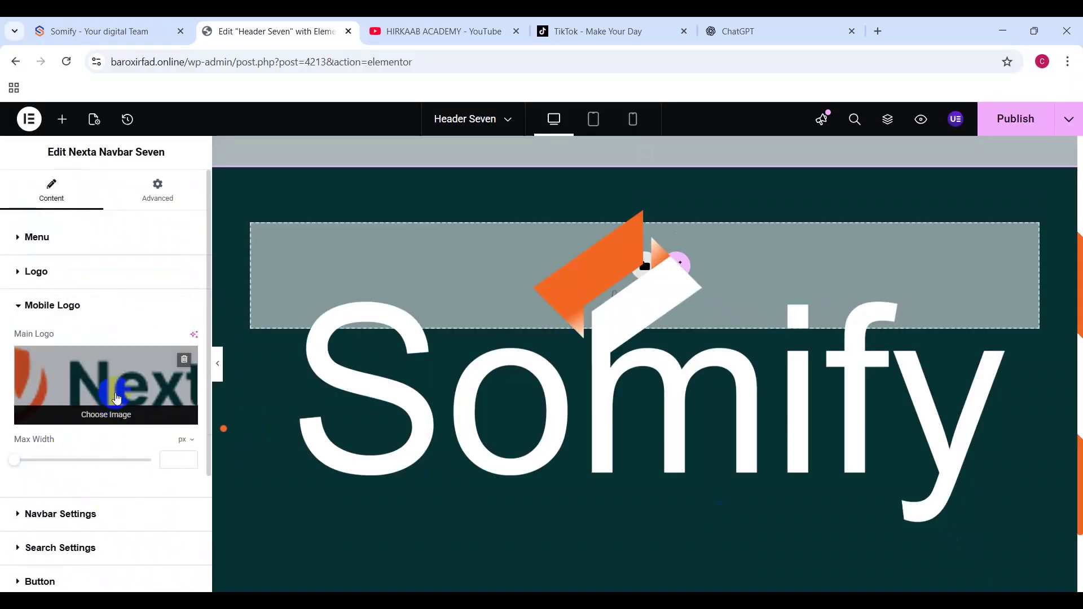
pyautogui.click(97, 276)
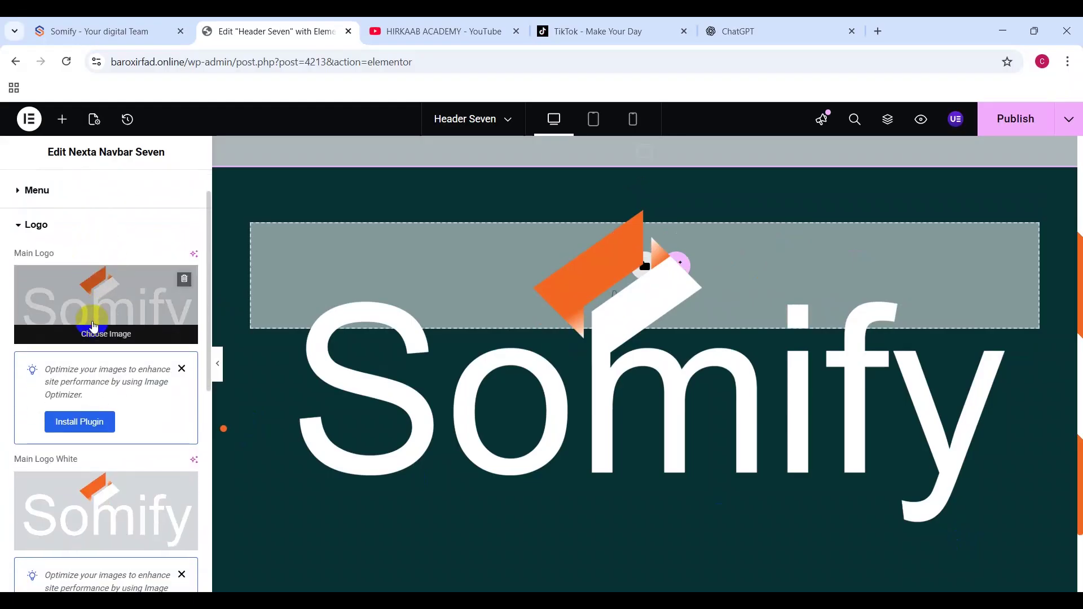
pyautogui.scroll(-4, 93, 327)
pyautogui.moveTo(17, 498); pyautogui.dragTo(51, 502)
pyautogui.scroll(-4, 116, 470)
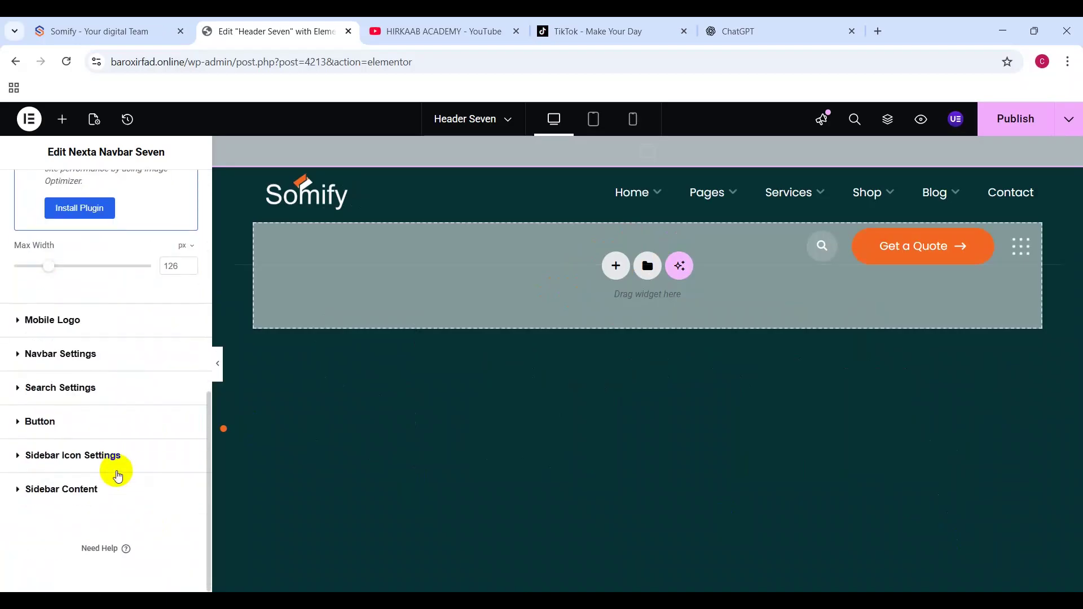
# Step: Set the Mobile Logo to the blue Somify logo and check it in the phone preview
pyautogui.click(80, 312)
pyautogui.click(86, 389)
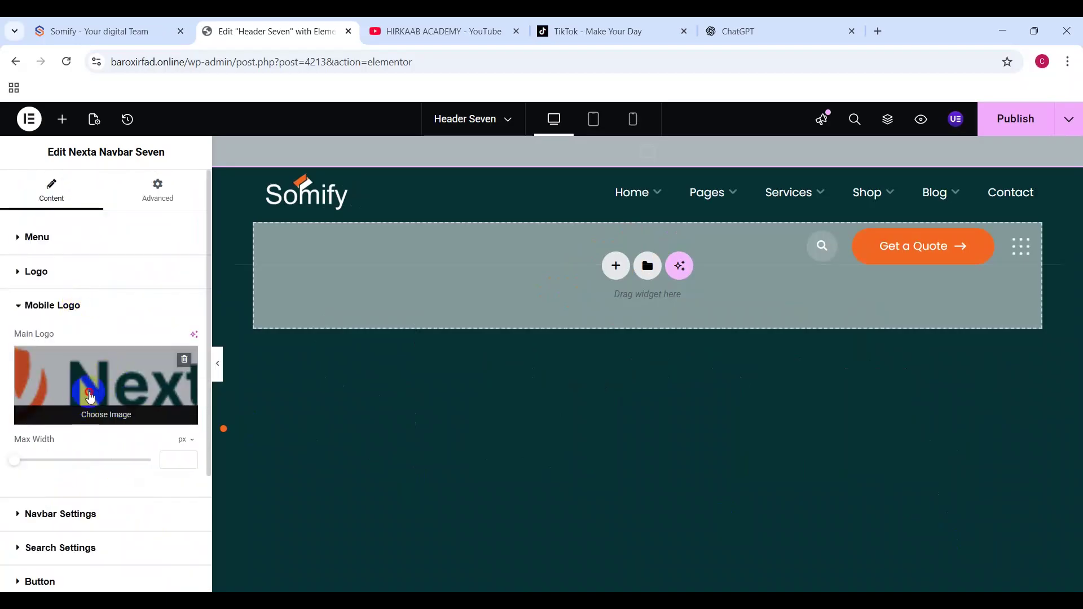
pyautogui.click(346, 303)
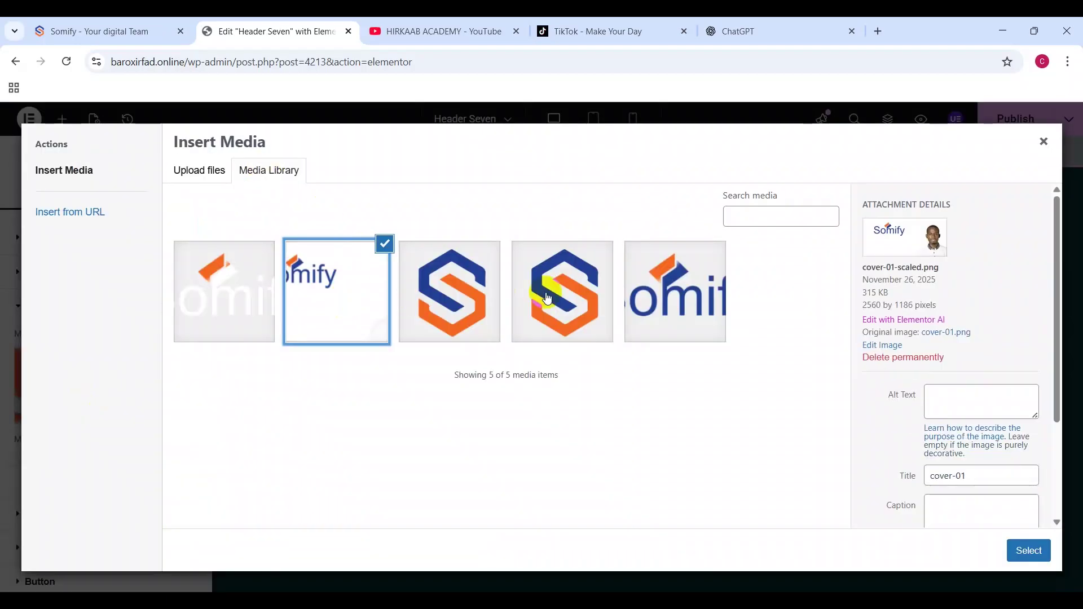
pyautogui.click(644, 299)
pyautogui.click(1031, 551)
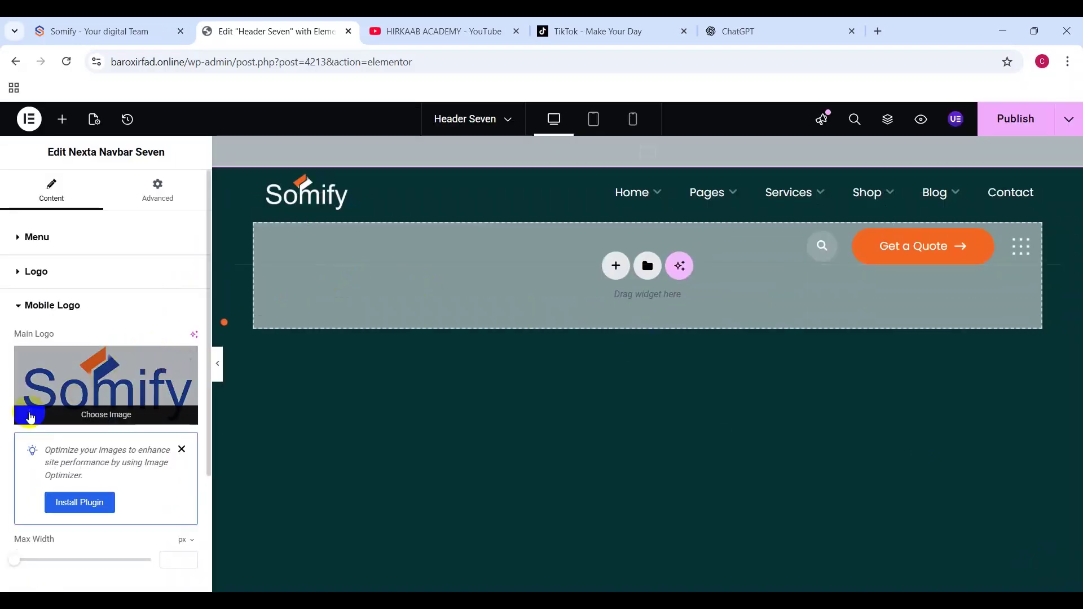
pyautogui.click(635, 120)
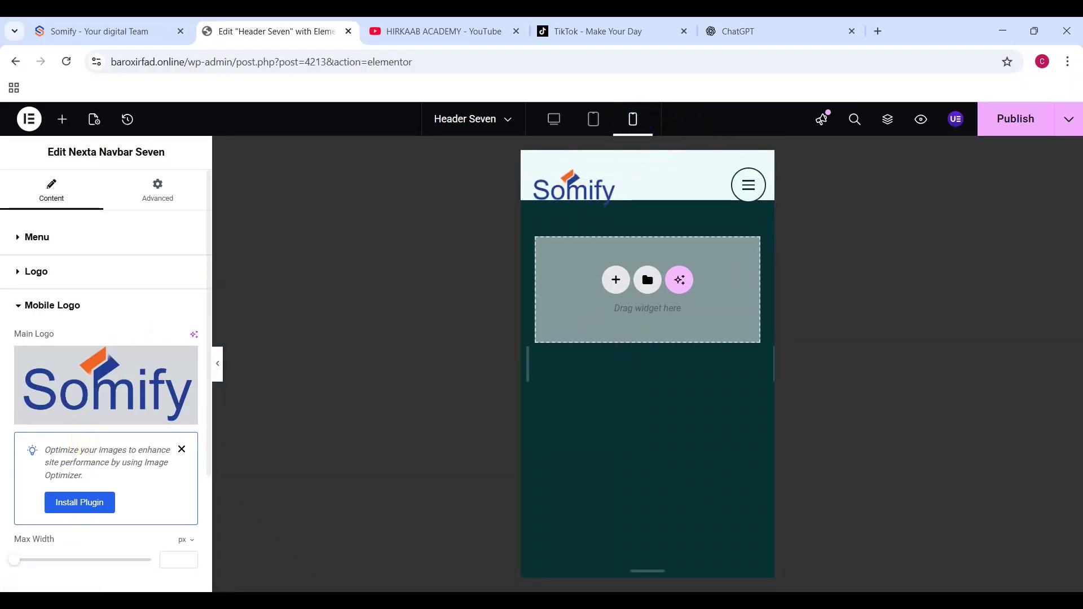
pyautogui.click(554, 119)
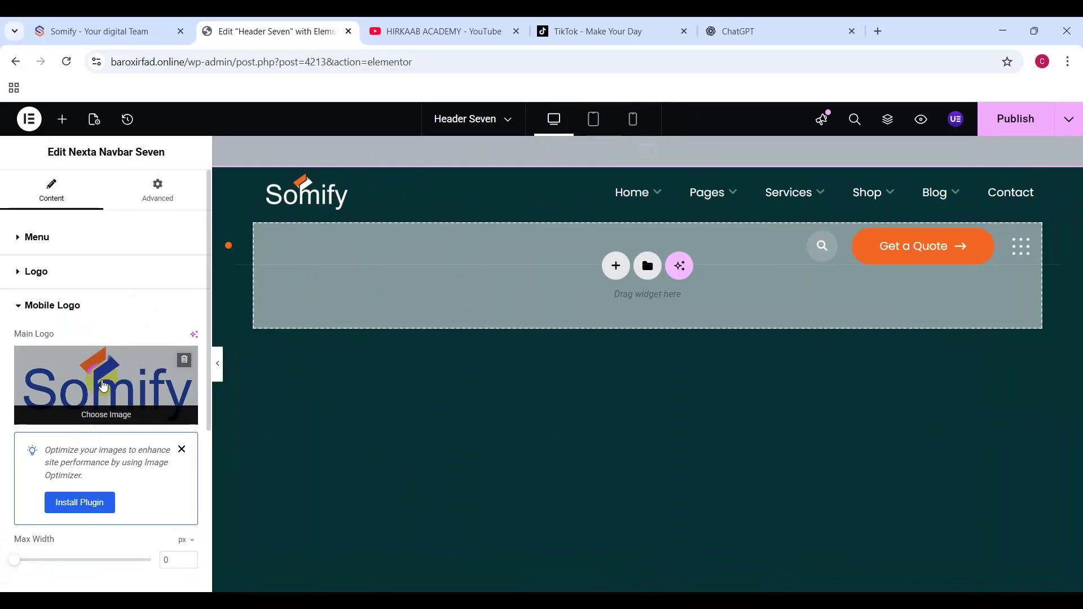
pyautogui.scroll(-4, 101, 381)
# Step: In Header Seven's Search Settings, set Enable Search Icon to No
pyautogui.click(78, 419)
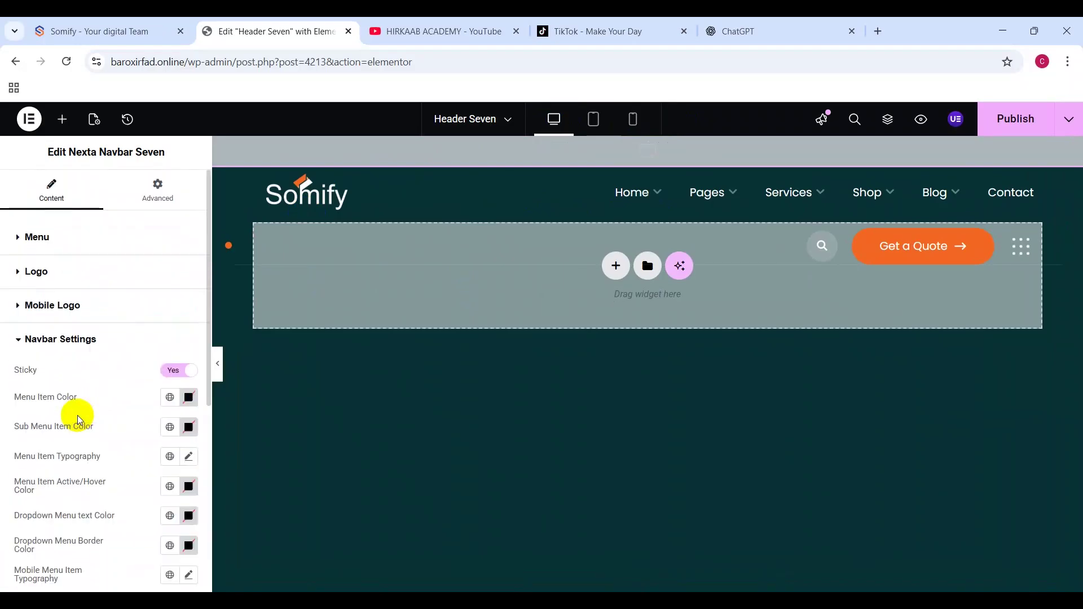
pyautogui.scroll(-3, 90, 369)
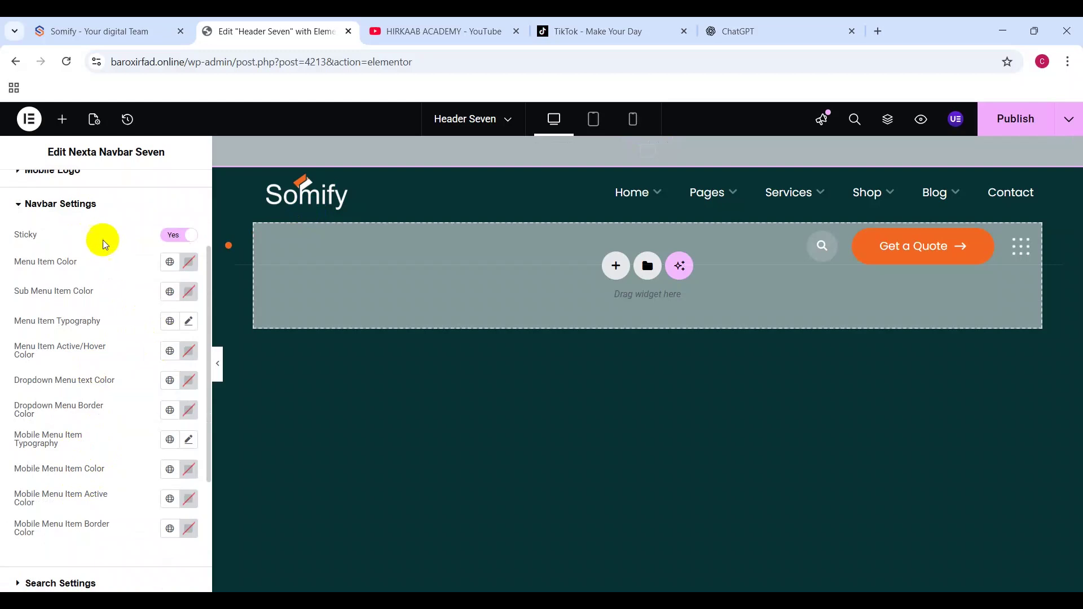
pyautogui.click(79, 207)
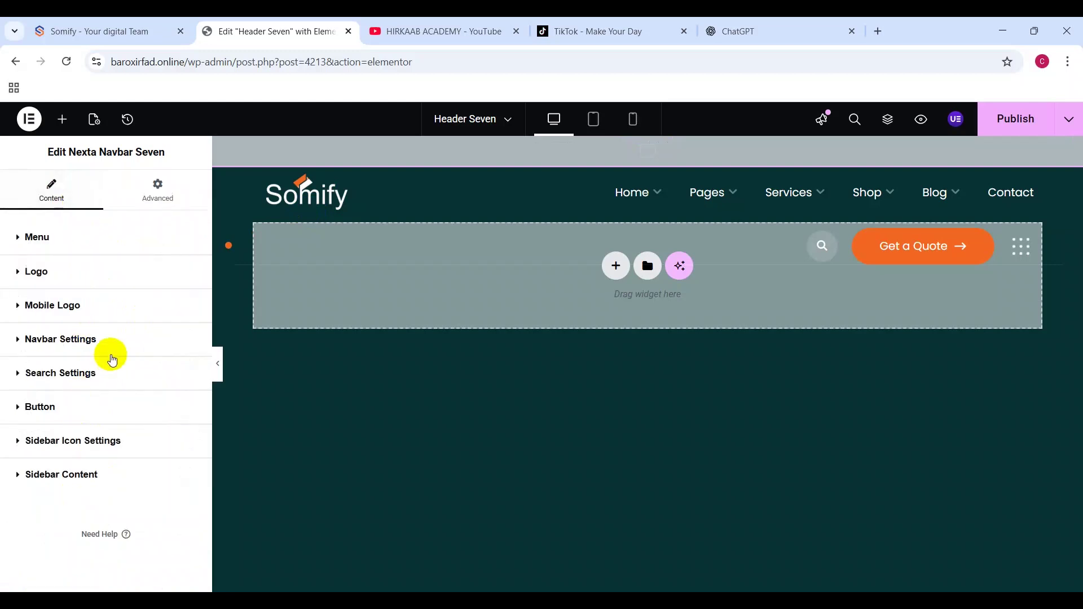
pyautogui.click(71, 308)
pyautogui.click(70, 307)
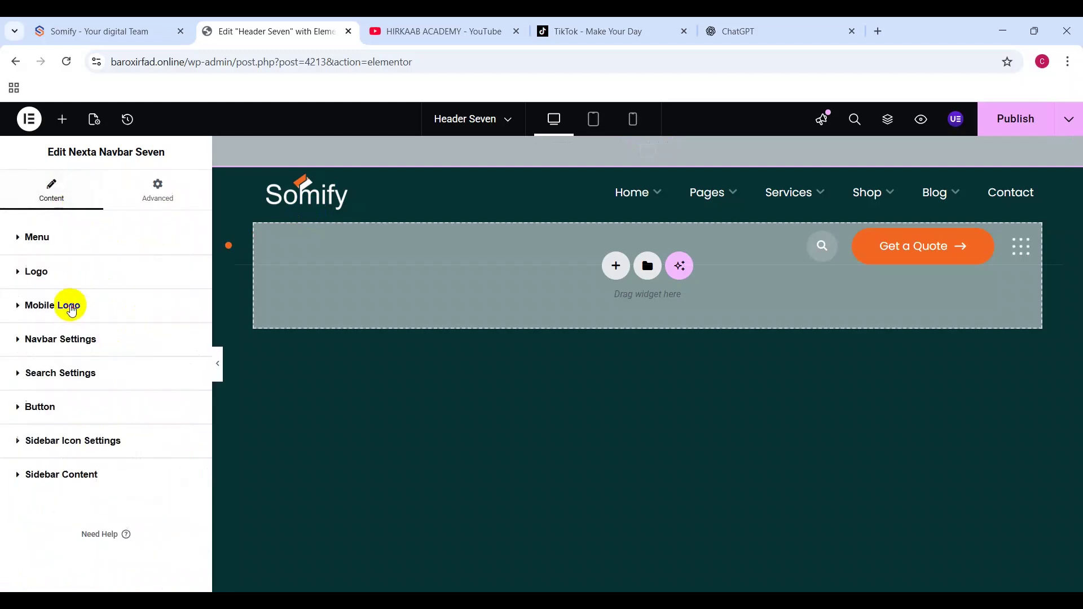
pyautogui.click(68, 339)
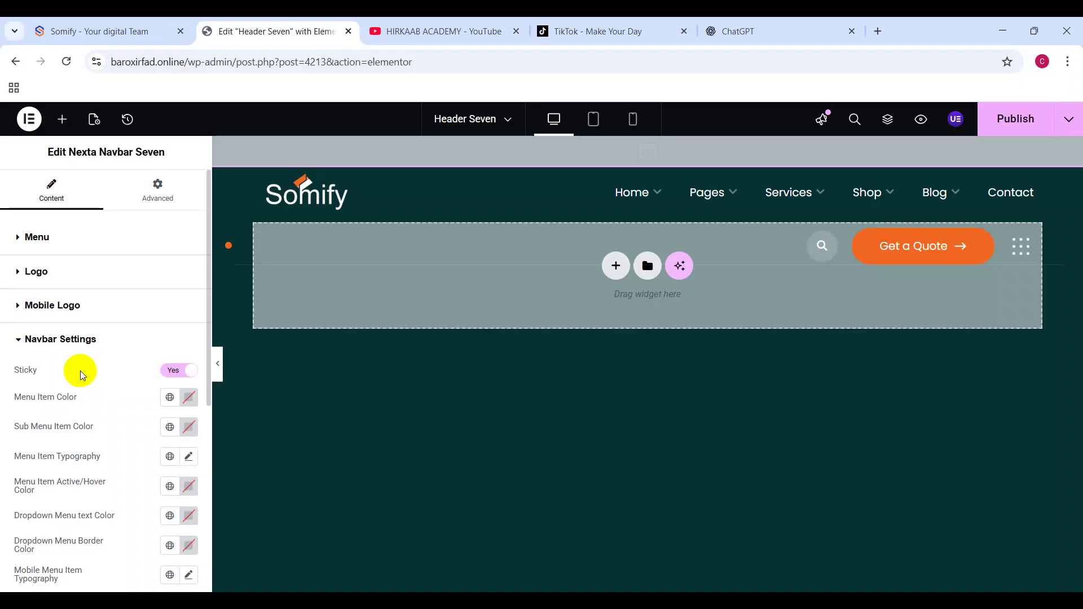
pyautogui.click(58, 339)
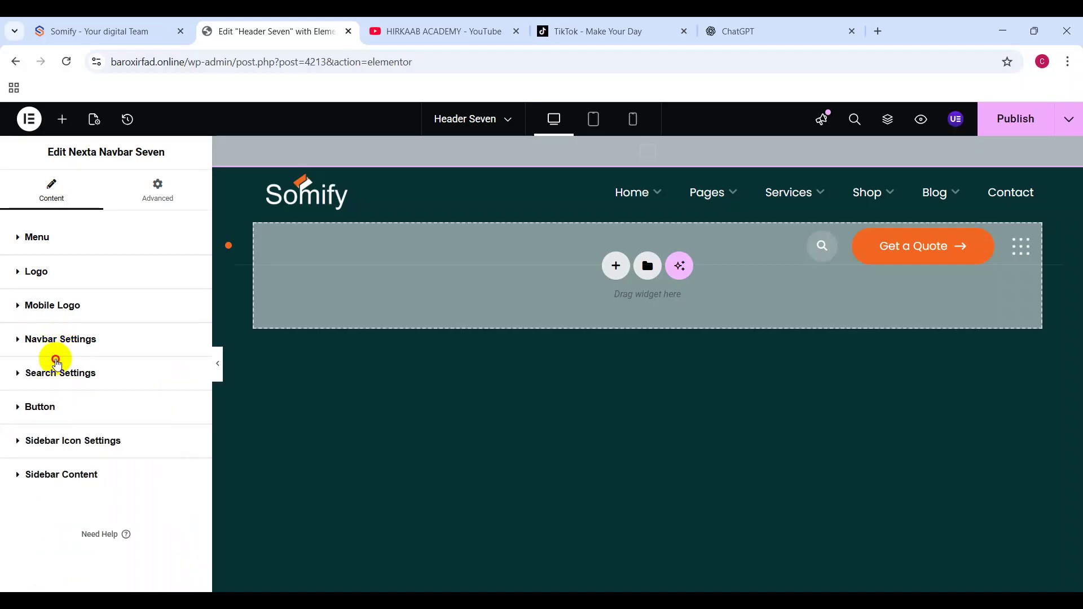
pyautogui.click(57, 364)
pyautogui.scroll(-2, 102, 419)
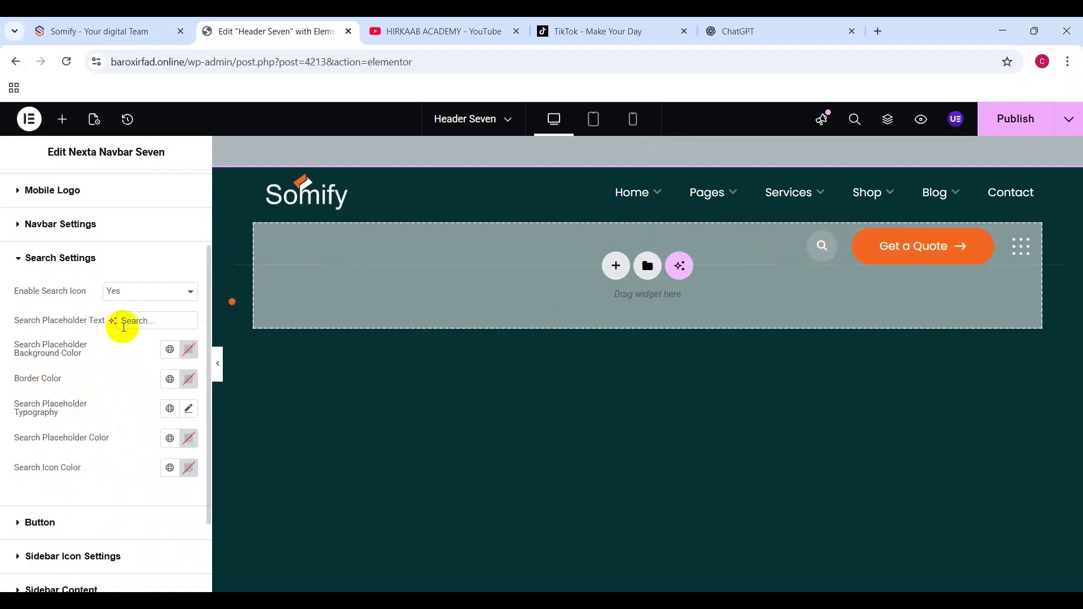
pyautogui.click(150, 306)
pyautogui.click(136, 325)
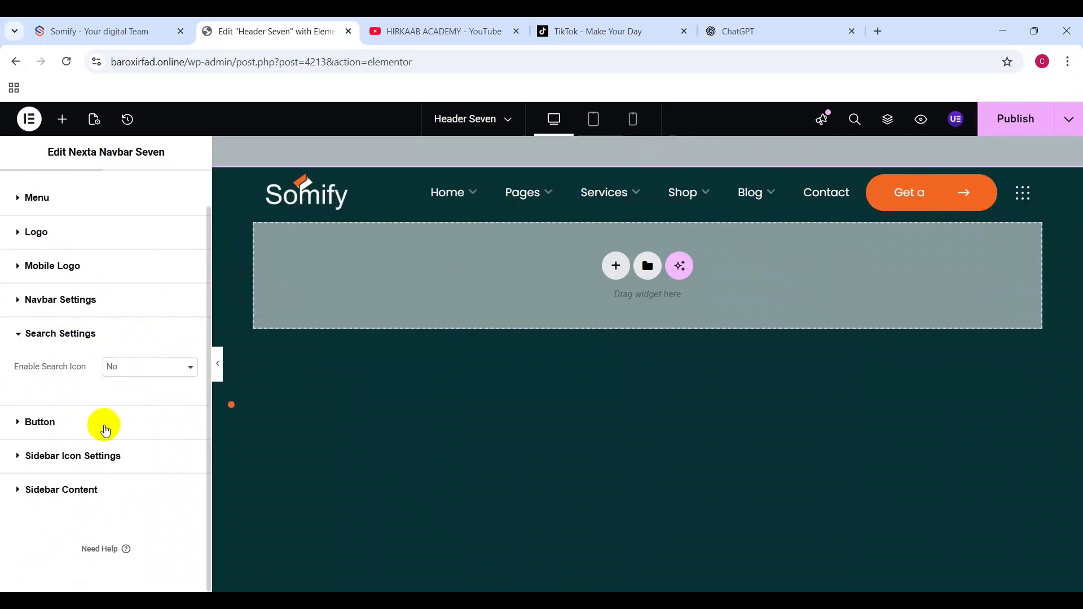
# Step: Change the header Button Text from 'Get a Quote' to 'Contact us'
pyautogui.click(54, 422)
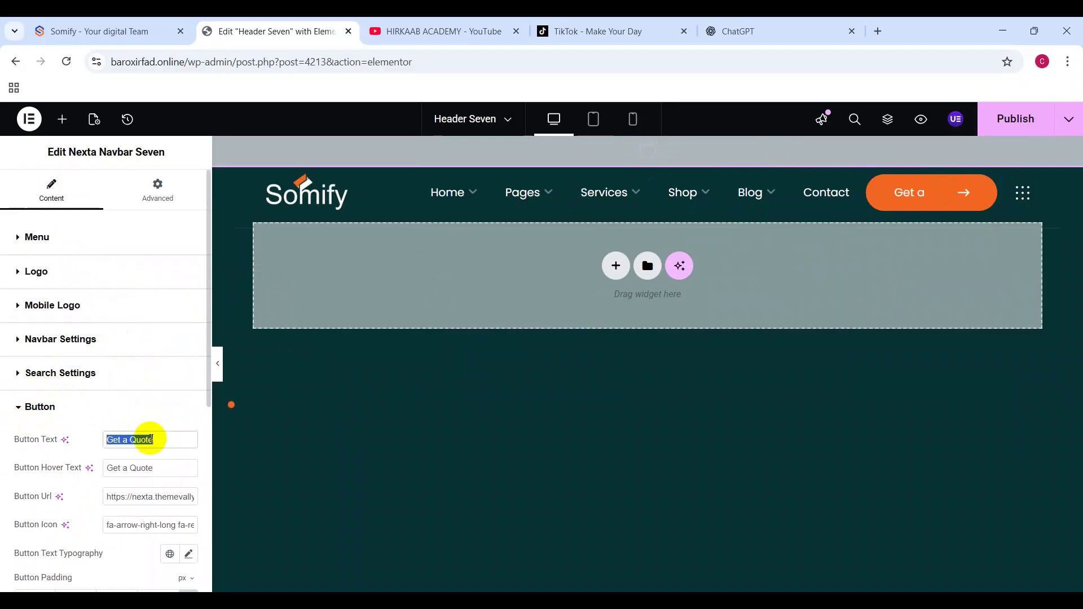
pyautogui.moveTo(152, 439); pyautogui.dragTo(186, 447)
pyautogui.write('get')
pyautogui.hotkey('ctrl', 'a')
pyautogui.write('Get')
pyautogui.hotkey('ctrl', 'a')
pyautogui.write('Contact u')
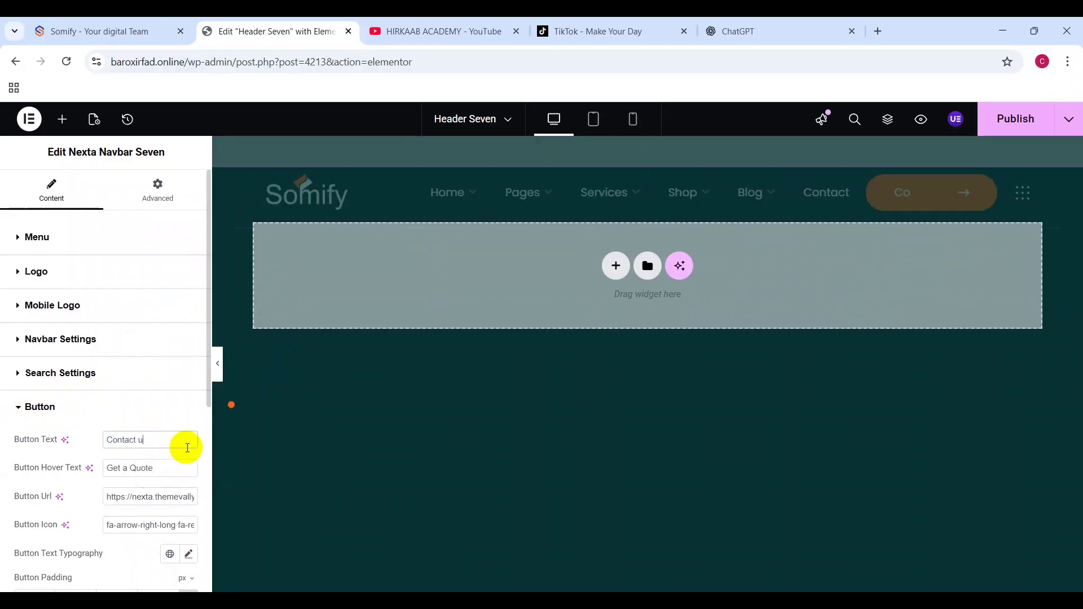
pyautogui.write('s')
# Step: Copy 'Contact us' into the Button Hover Text field
pyautogui.click(143, 471)
pyautogui.hotkey('ctrl', 'a')
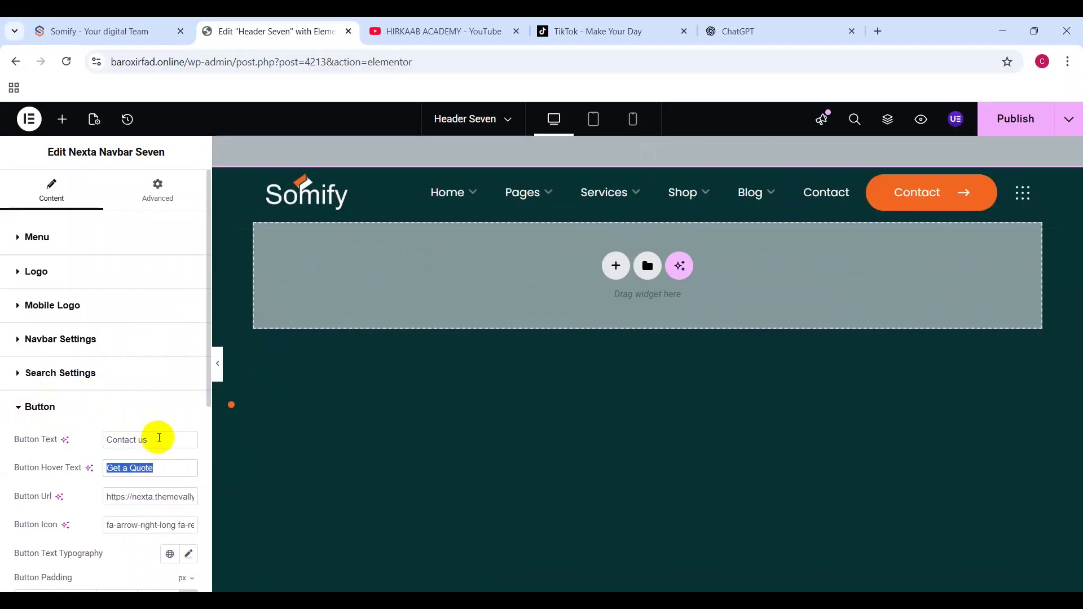
pyautogui.tripleClick(159, 437)
pyautogui.hotkey('ctrl', 'c')
pyautogui.click(148, 469)
pyautogui.hotkey('ctrl', 'v')
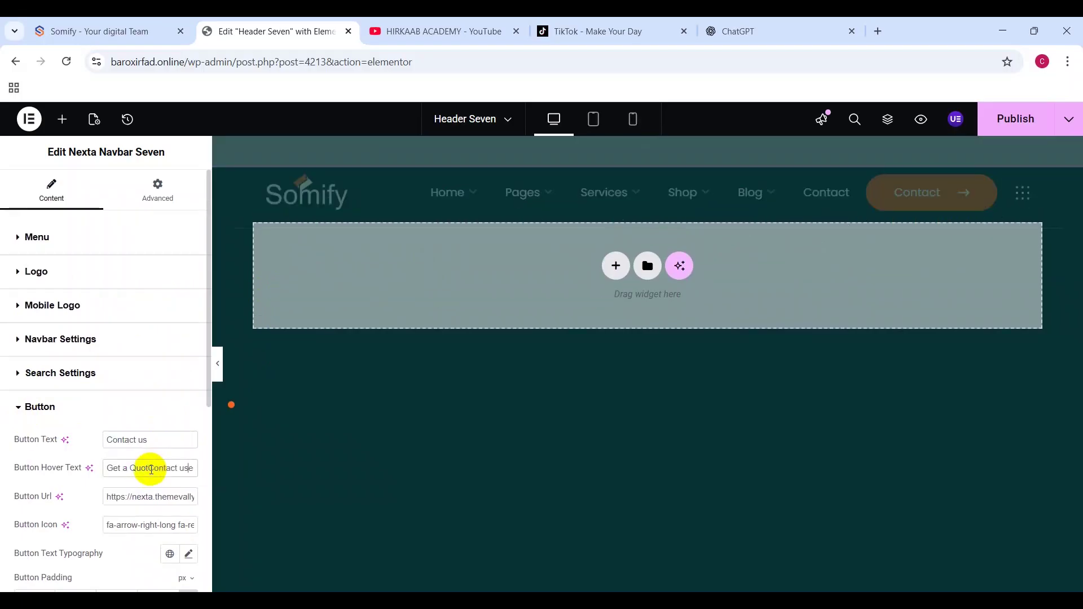
pyautogui.hotkey('ctrl', 'v')
pyautogui.click(141, 495)
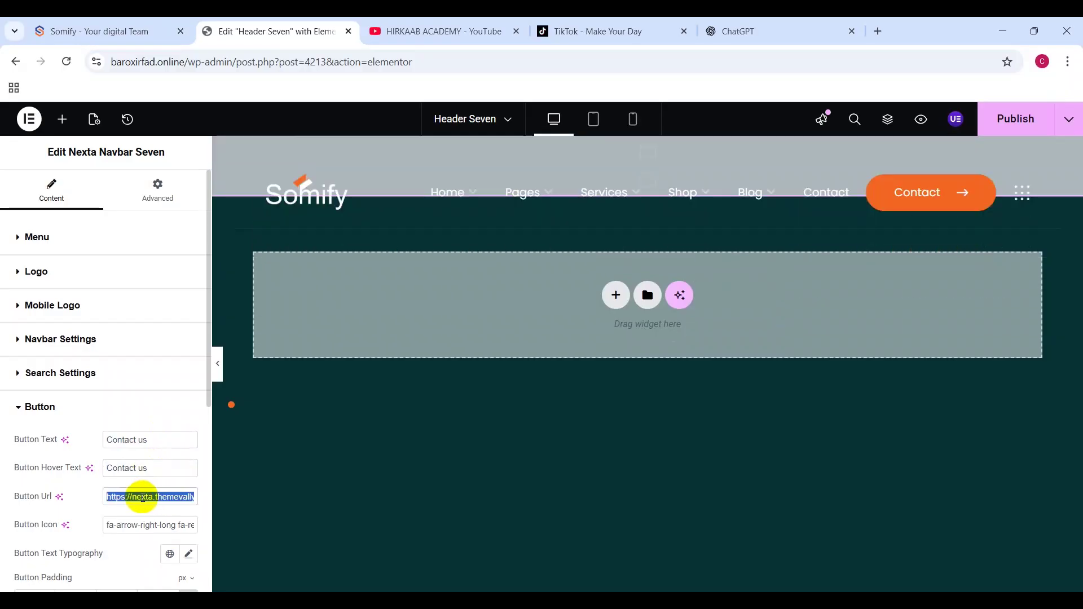
# Step: Search 'whatsap link' and open Walink's free link creation form
pyautogui.click(781, 22)
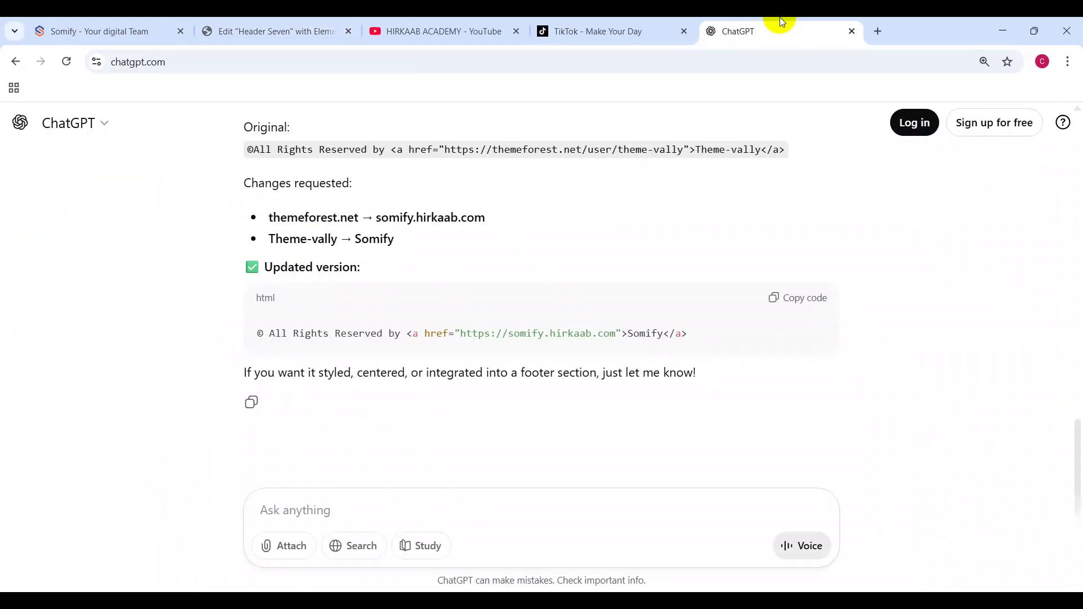
pyautogui.click(709, 62)
pyautogui.write('what')
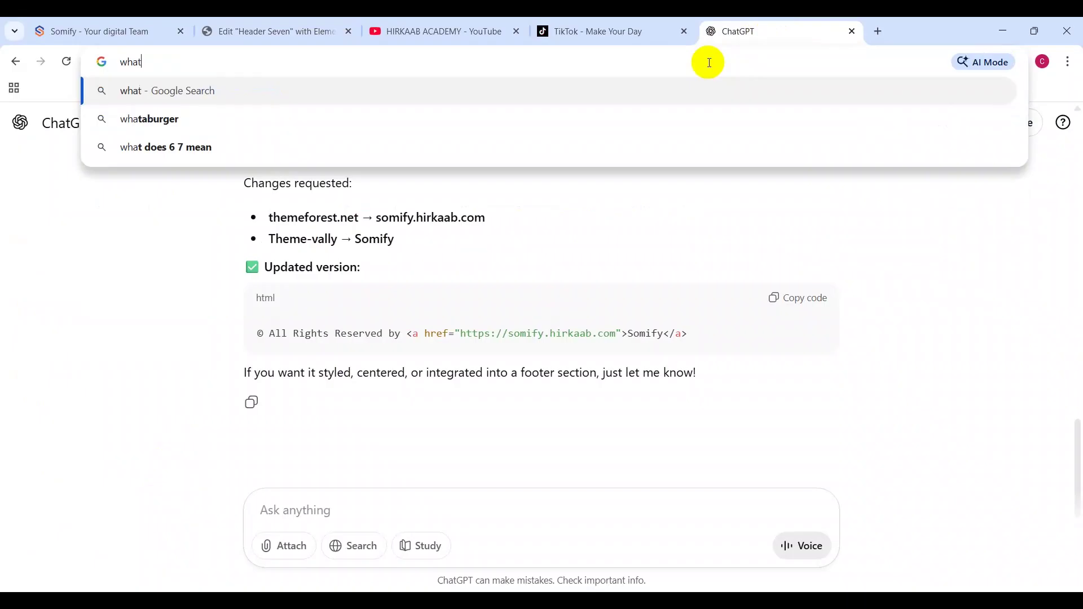
pyautogui.write('sap link')
pyautogui.press('Return')
pyautogui.click(242, 307)
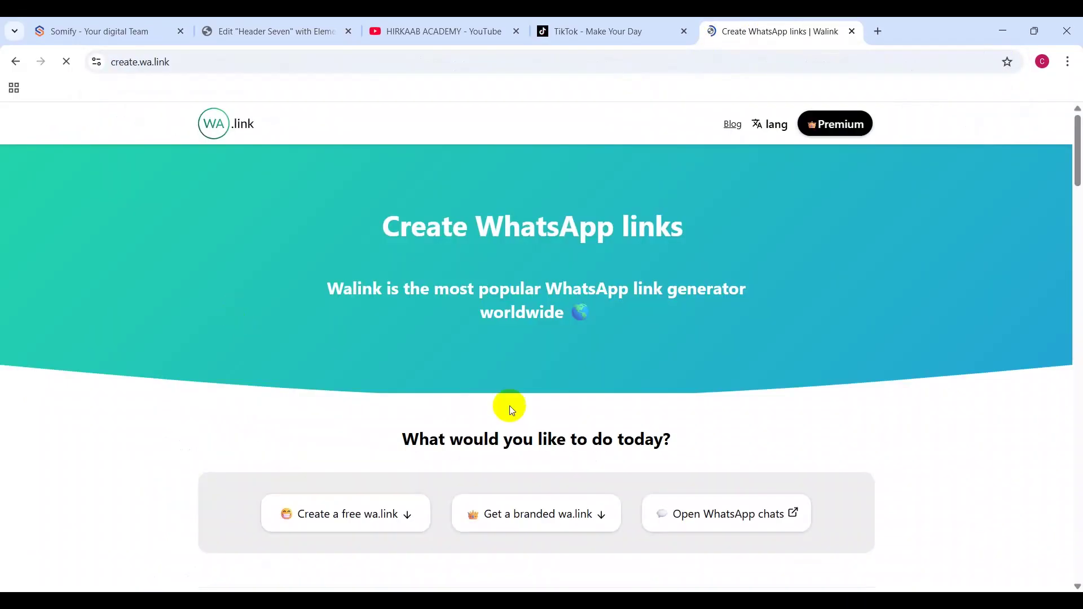
pyautogui.click(348, 236)
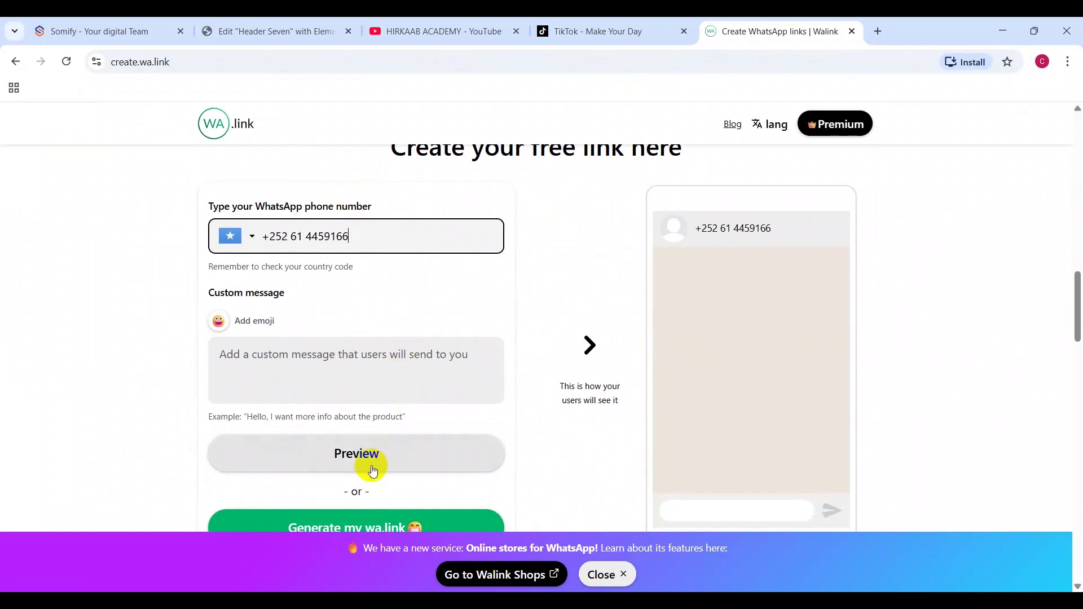
# Step: Generate the wa.link short link for the business number and copy it
pyautogui.click(351, 516)
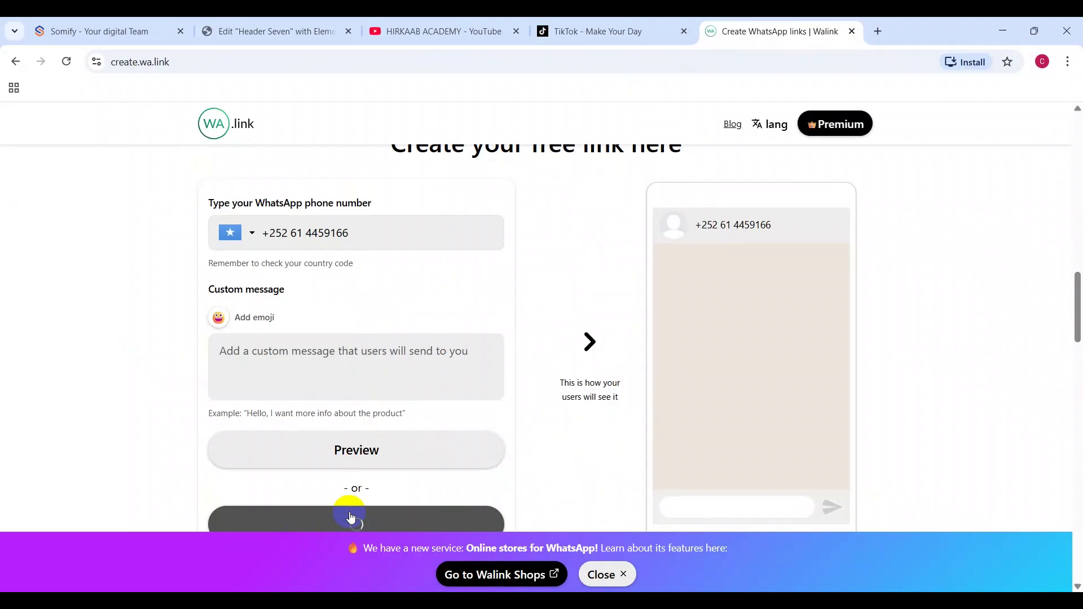
pyautogui.scroll(-1, 588, 398)
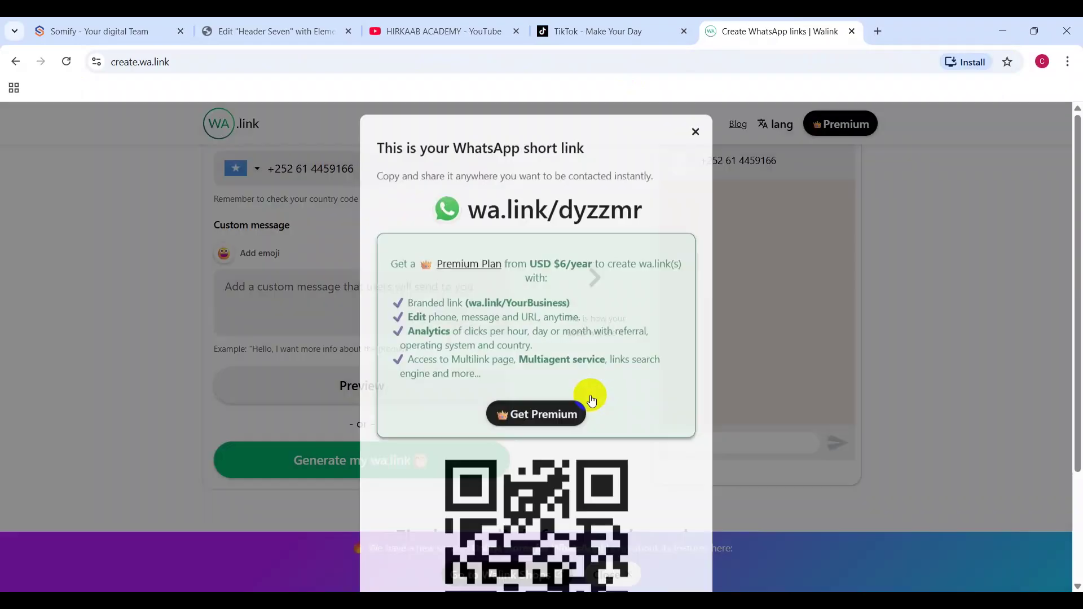
pyautogui.scroll(-3, 594, 366)
pyautogui.click(571, 561)
# Step: Paste the wa.link short link into the header Button Url
pyautogui.click(332, 22)
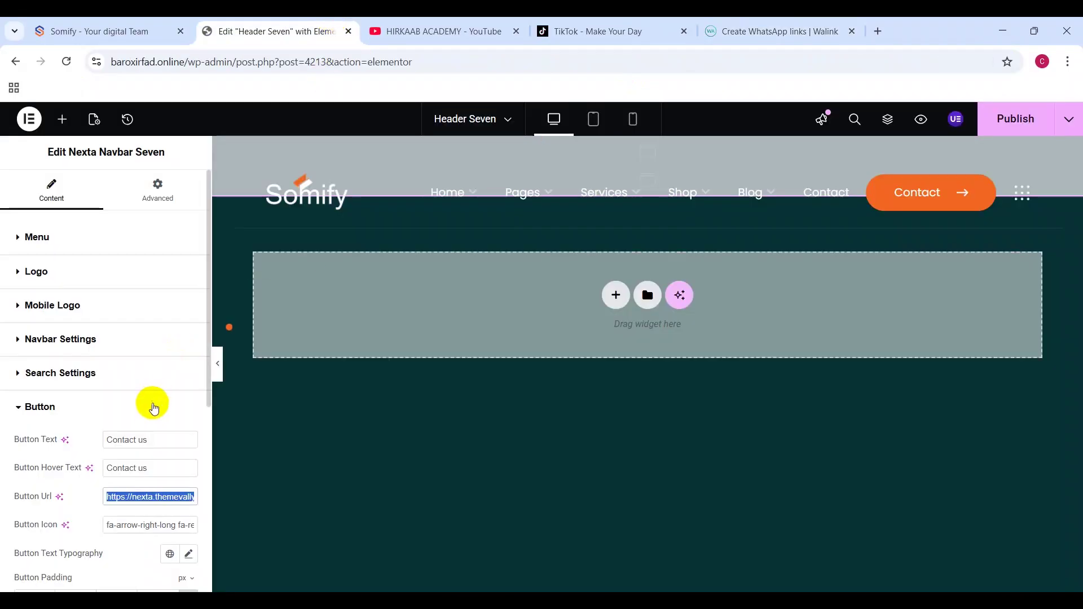
pyautogui.hotkey('ctrl', 'v')
pyautogui.scroll(-3, 169, 532)
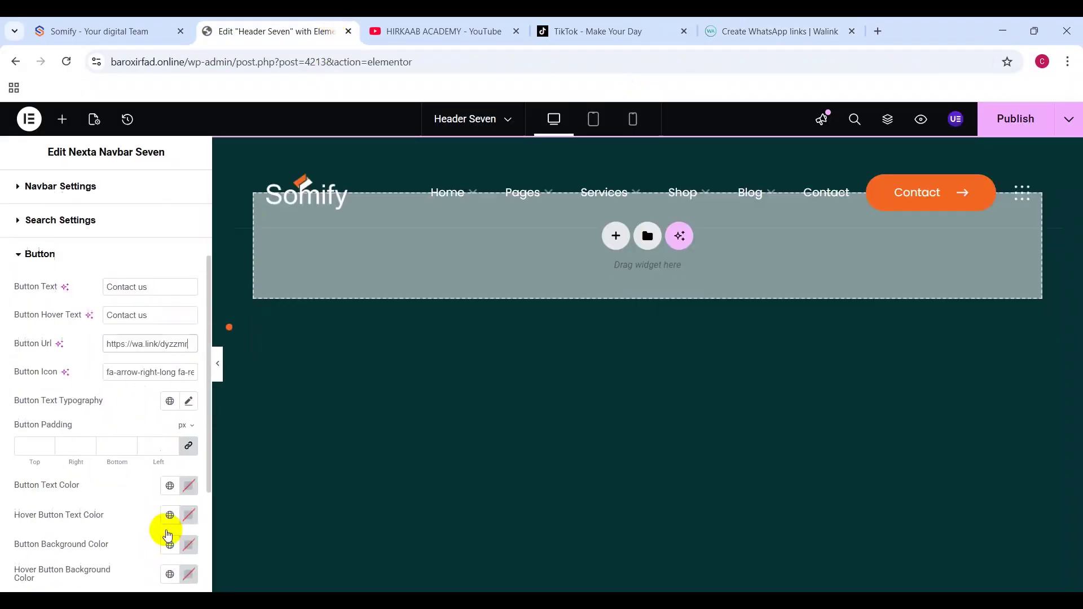
pyautogui.click(77, 407)
# Step: Expand the sidebar icon and Sidebar Content settings in Header Seven
pyautogui.click(77, 440)
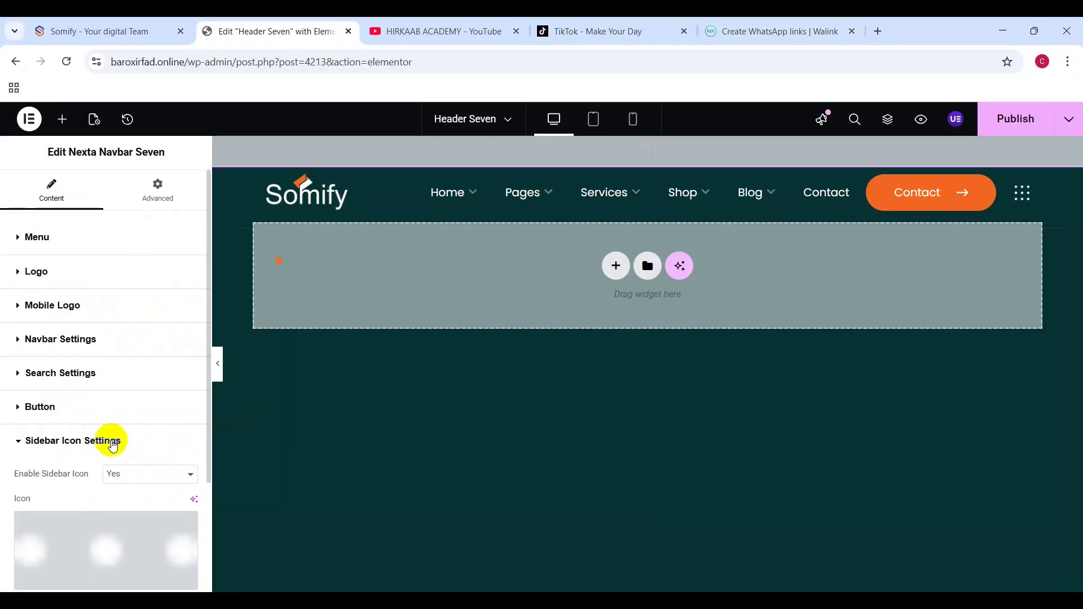
pyautogui.scroll(-3, 92, 443)
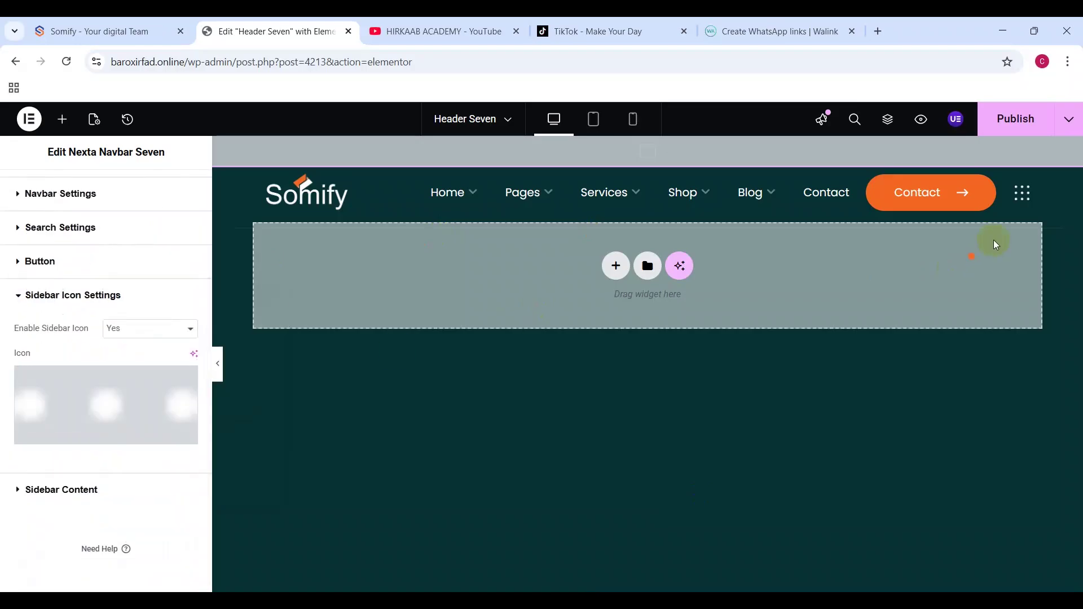
pyautogui.click(1017, 195)
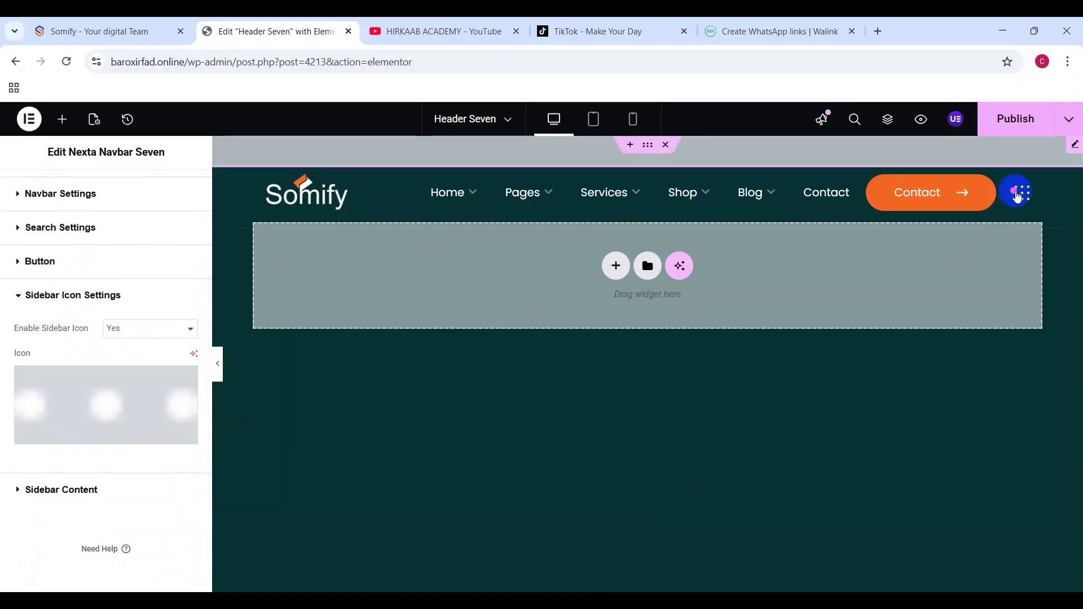
pyautogui.click(59, 488)
pyautogui.click(63, 487)
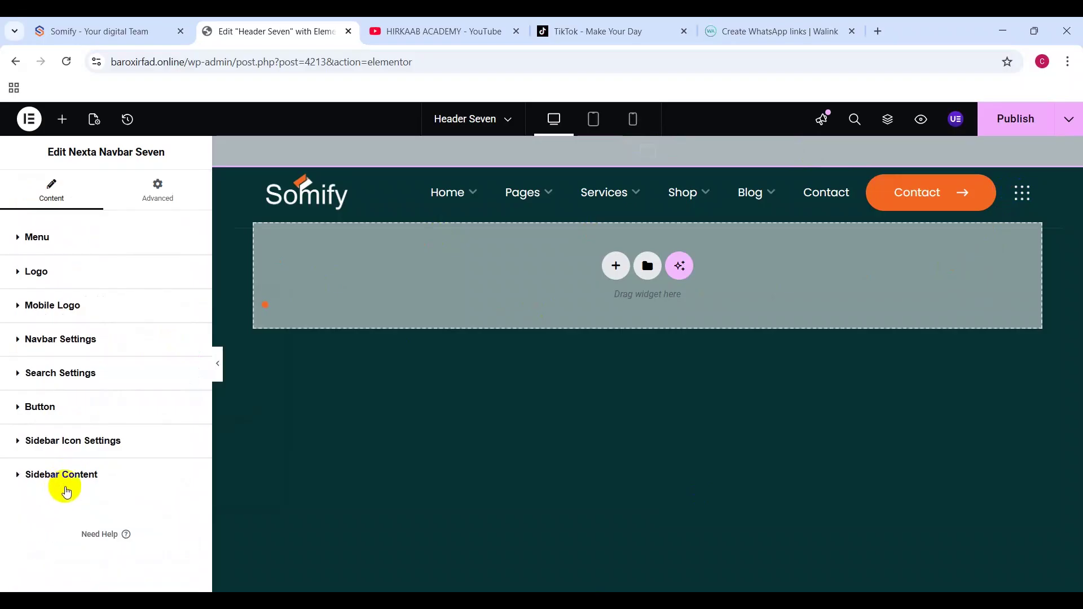
pyautogui.click(73, 486)
# Step: Load baroxirfad.online in the first browser tab
pyautogui.hotkey('ctrl', 'pageup')
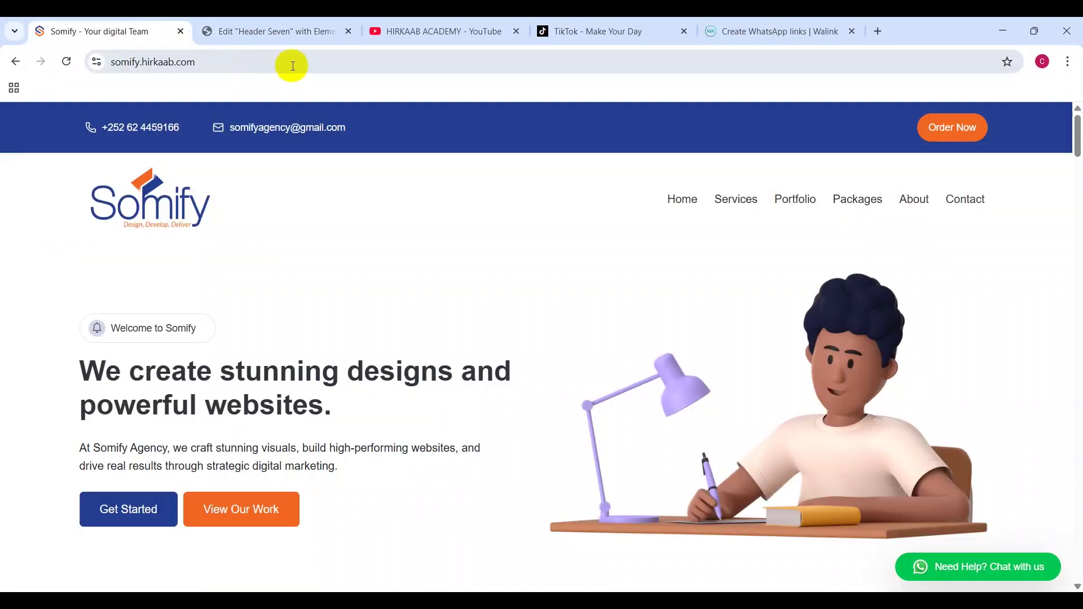
pyautogui.click(317, 62)
pyautogui.write('bar')
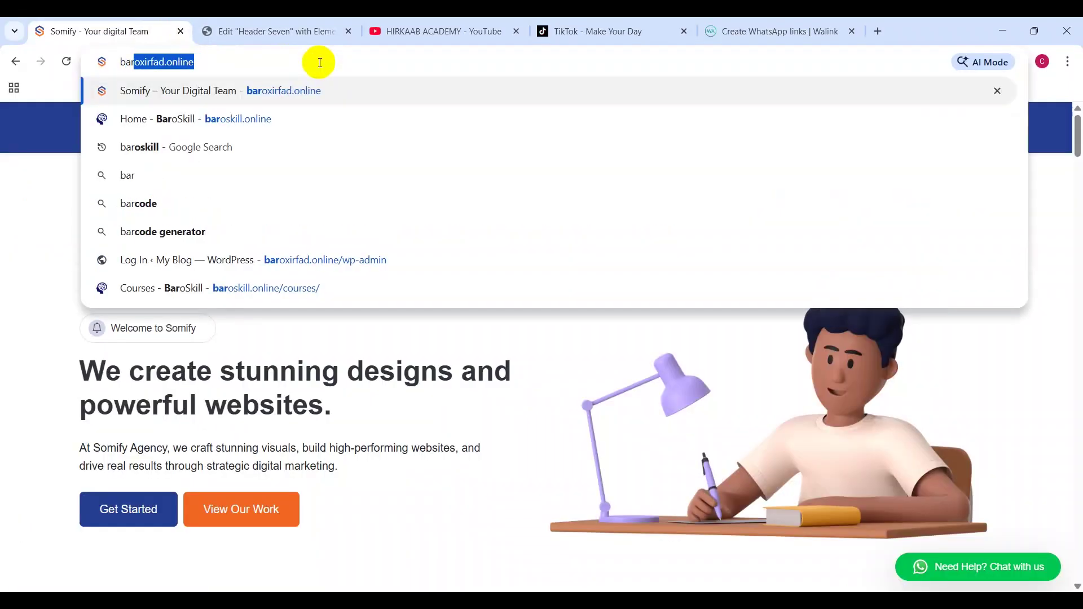
pyautogui.press('Return')
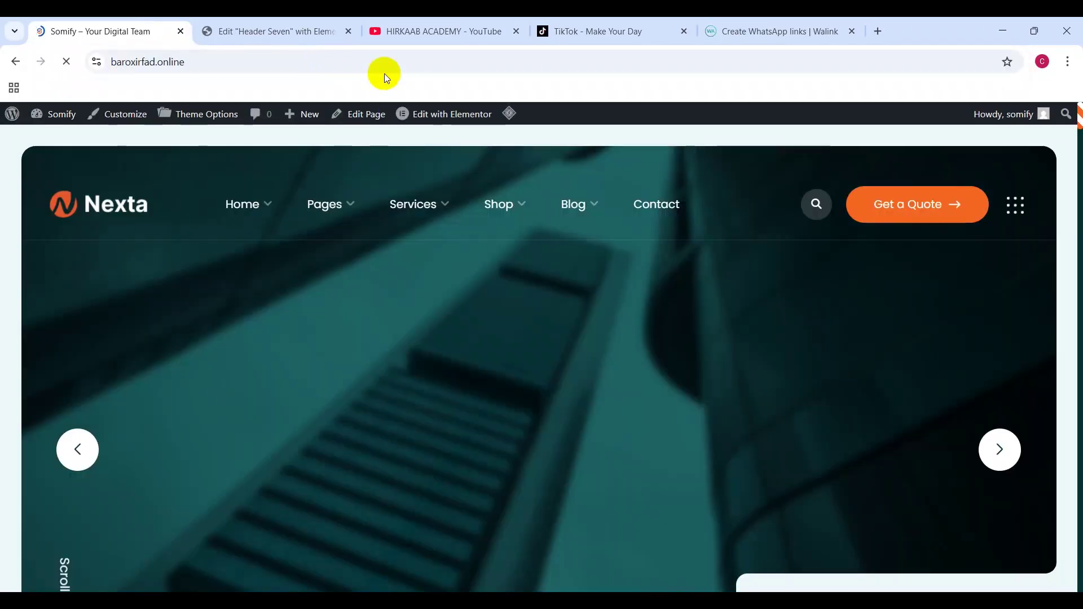
# Step: Open the live site's off-canvas sidebar and open its image in a new tab
pyautogui.click(1016, 206)
pyautogui.scroll(-5, 967, 272)
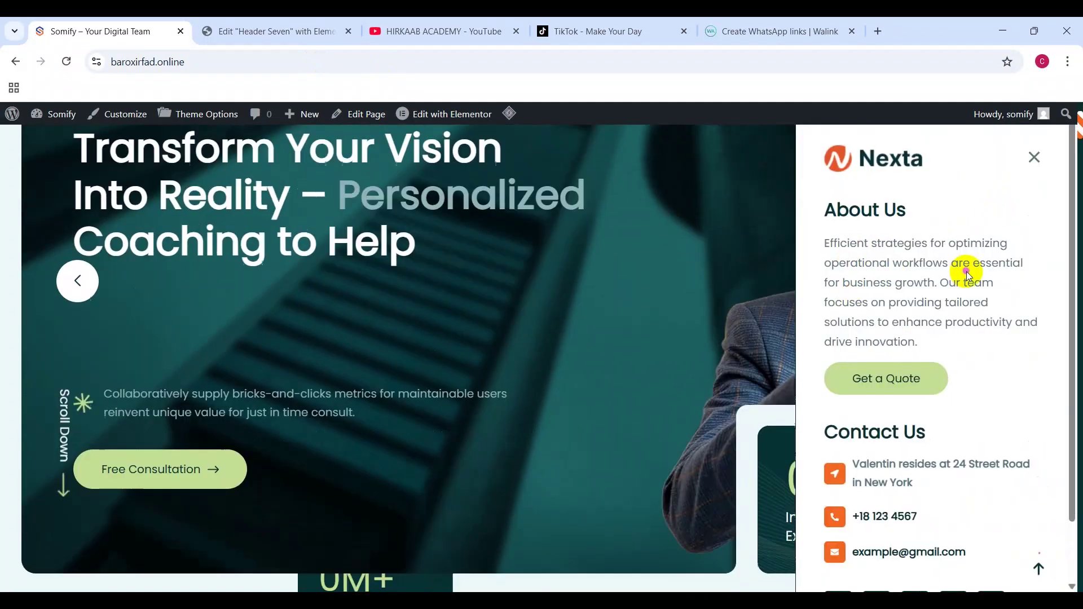
pyautogui.rightClick(966, 272)
pyautogui.click(903, 289)
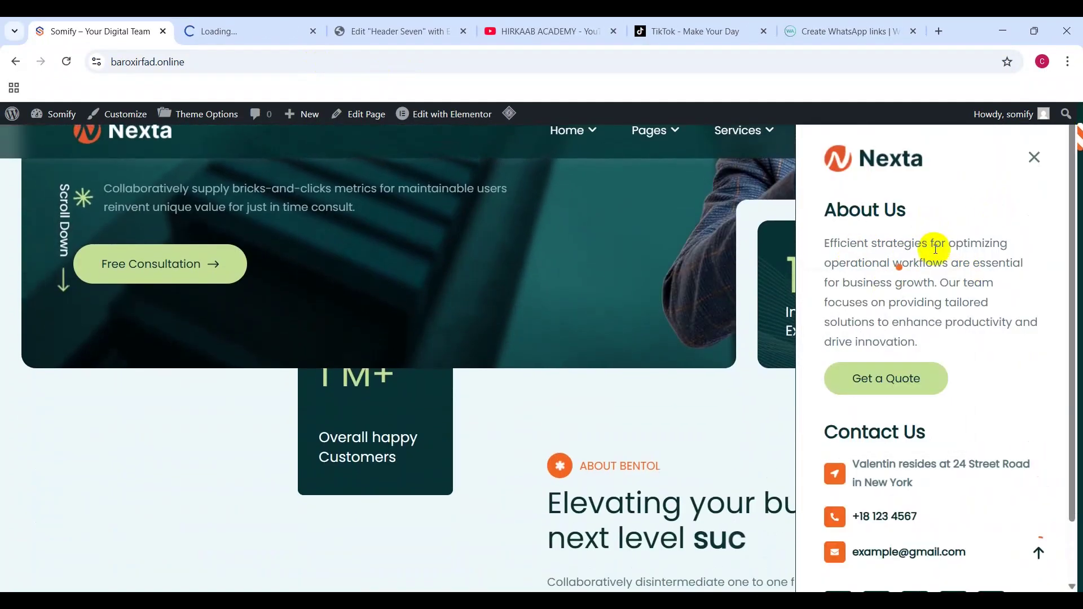
# Step: Test the sidebar's YouTube social link, then close the blank tab it opened
pyautogui.scroll(-5, 931, 243)
pyautogui.scroll(-3, 1010, 327)
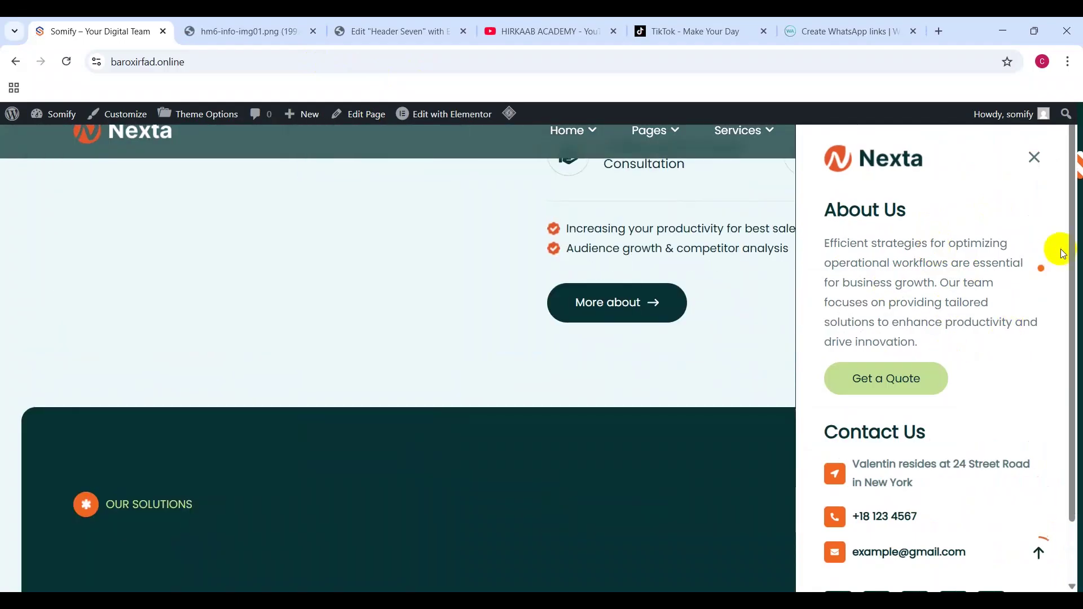
pyautogui.moveTo(1071, 241); pyautogui.dragTo(1072, 344)
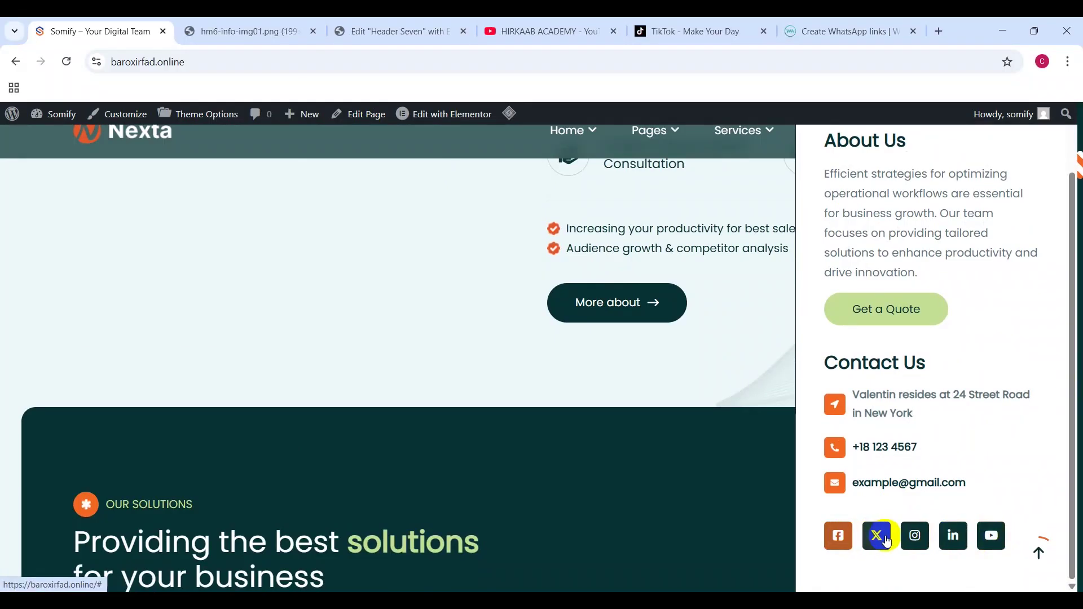
pyautogui.click(989, 546)
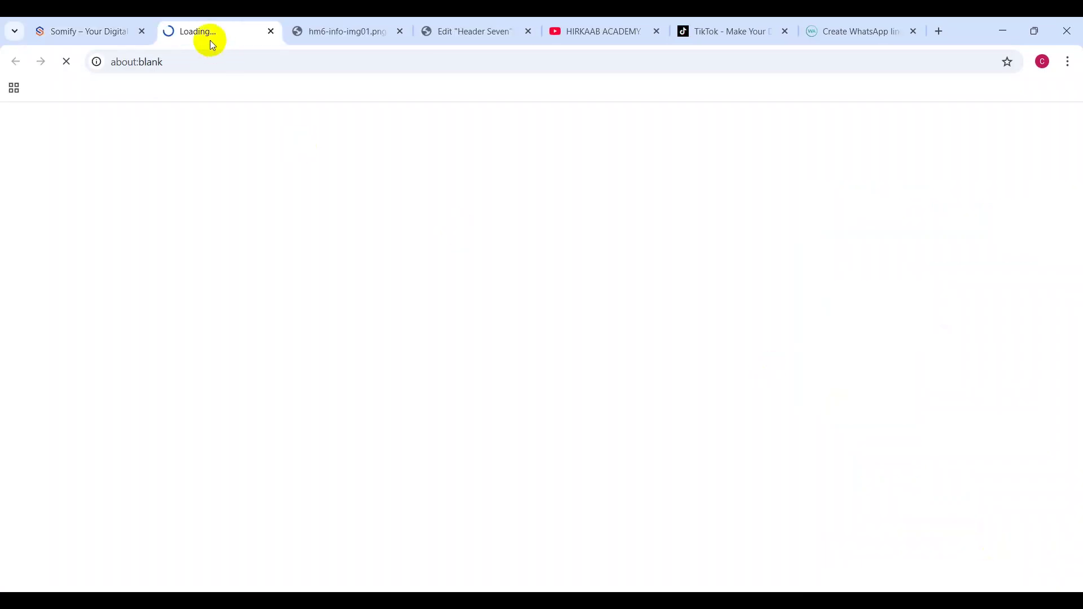
pyautogui.click(270, 31)
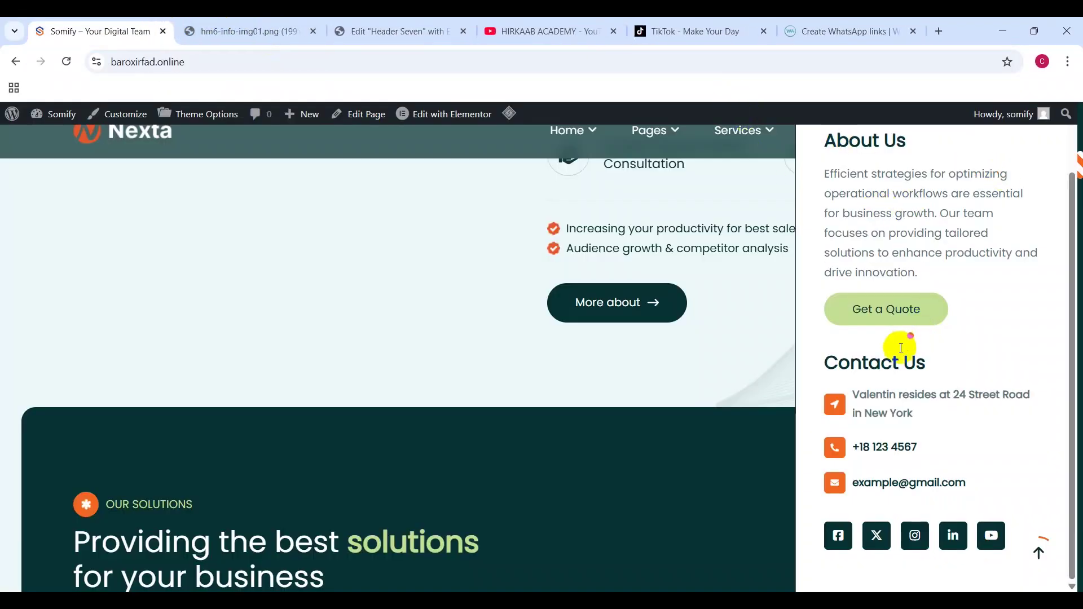
pyautogui.scroll(6, 887, 193)
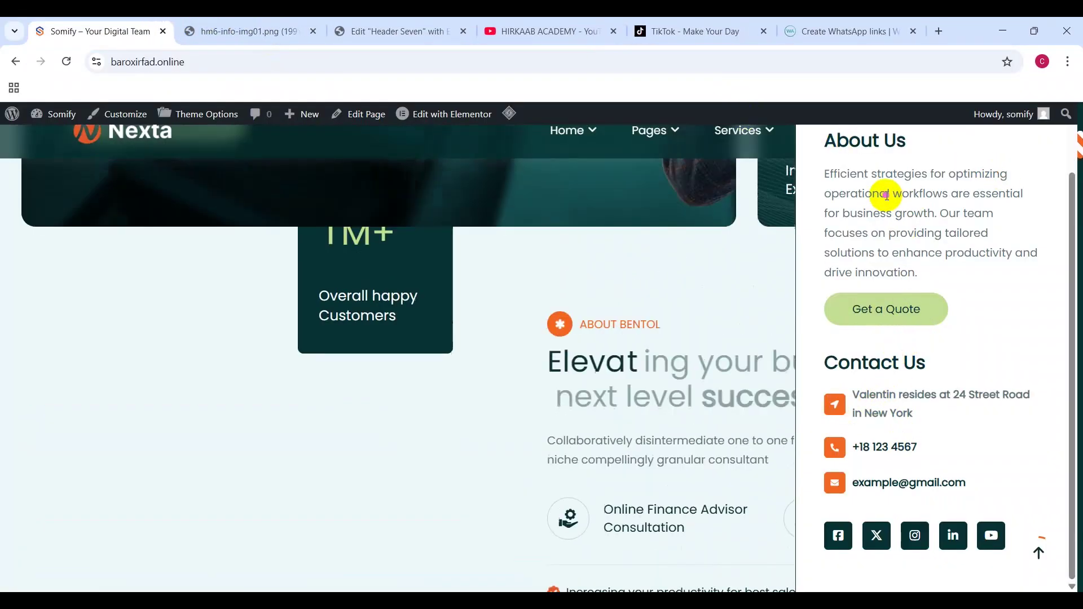
# Step: Replace the sidebar logo with the Somify logo from the Media Library
pyautogui.click(361, 25)
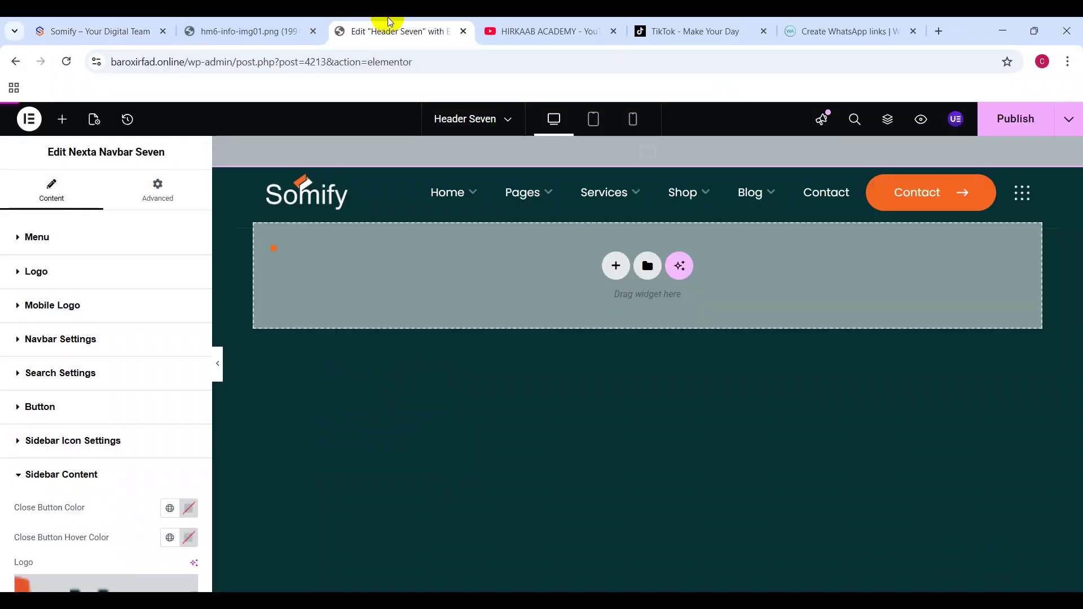
pyautogui.scroll(-4, 105, 485)
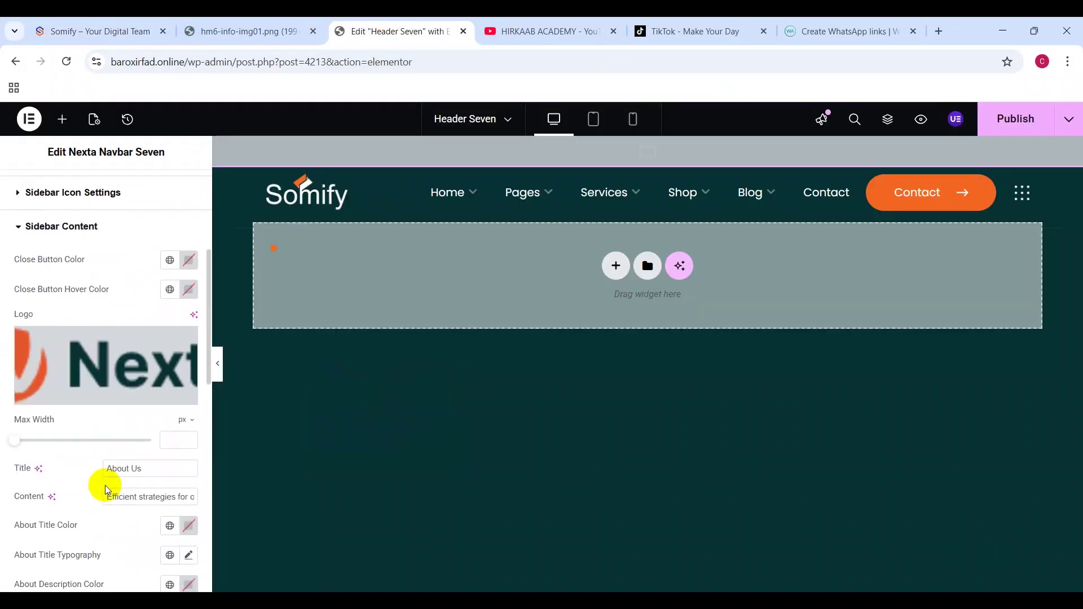
pyautogui.click(120, 374)
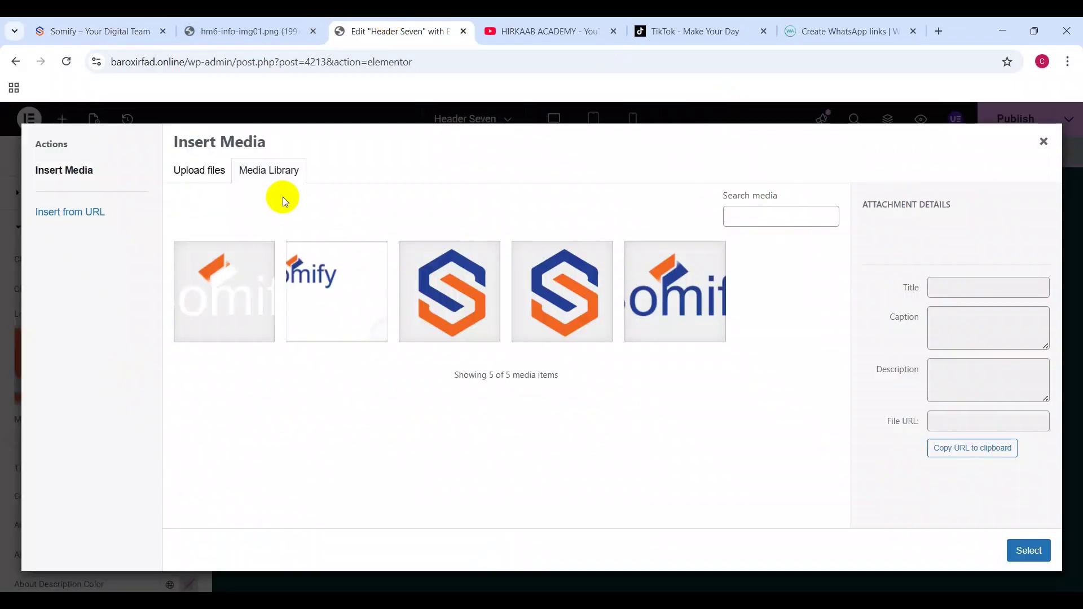
pyautogui.click(639, 270)
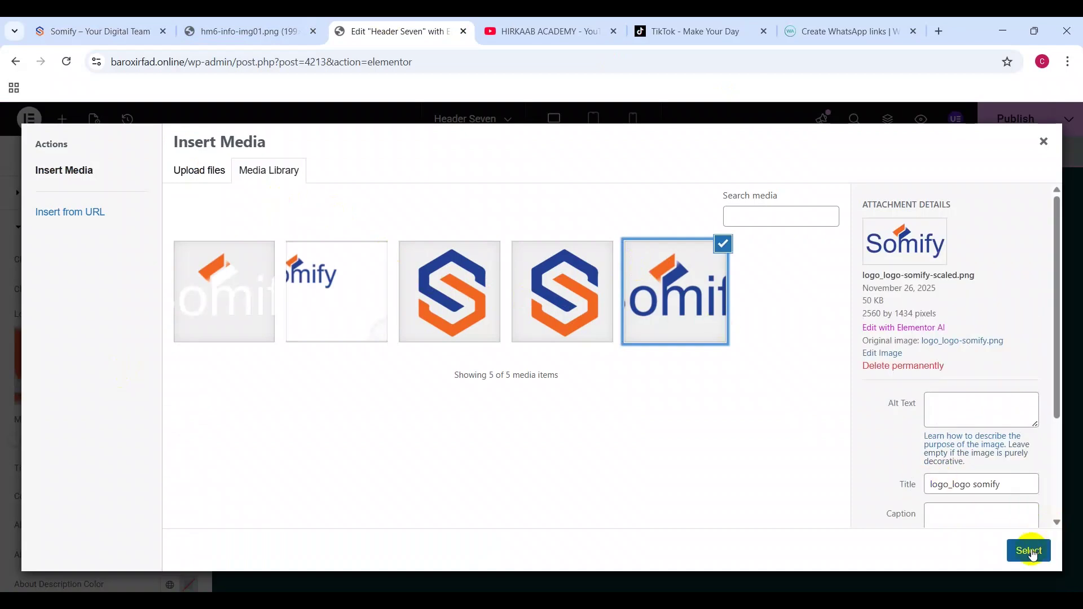
pyautogui.click(1030, 549)
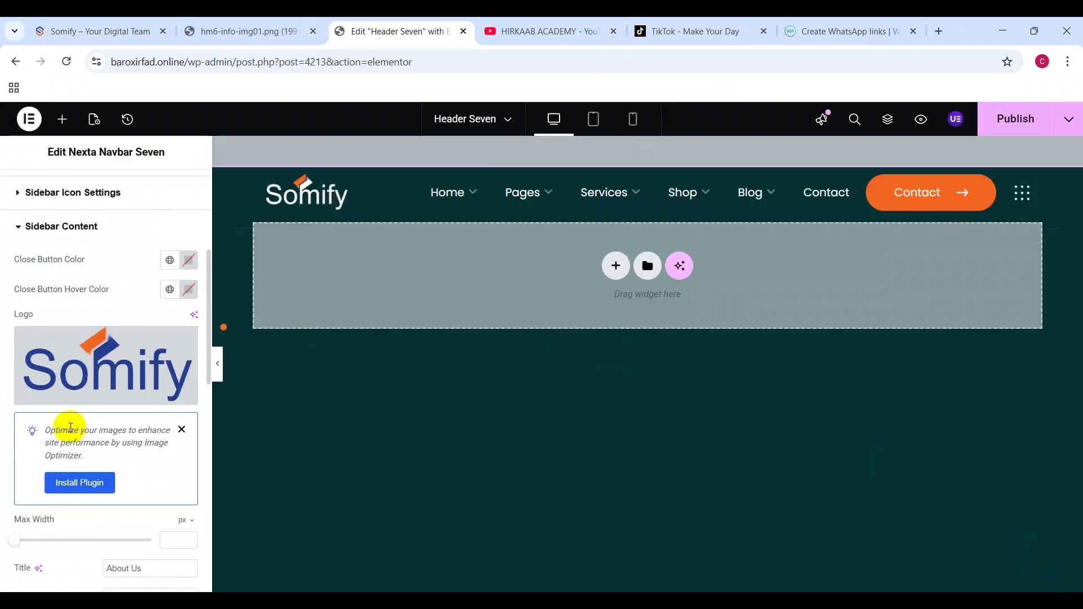
# Step: Preview the off-canvas sidebar and select all of its About text
pyautogui.scroll(-3, 97, 376)
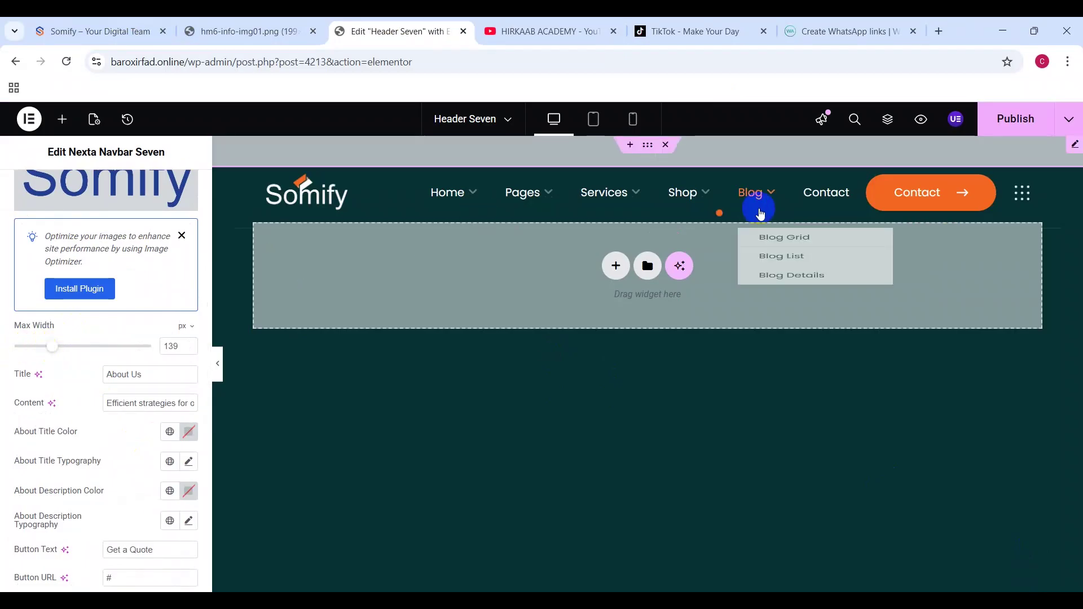
pyautogui.click(1027, 196)
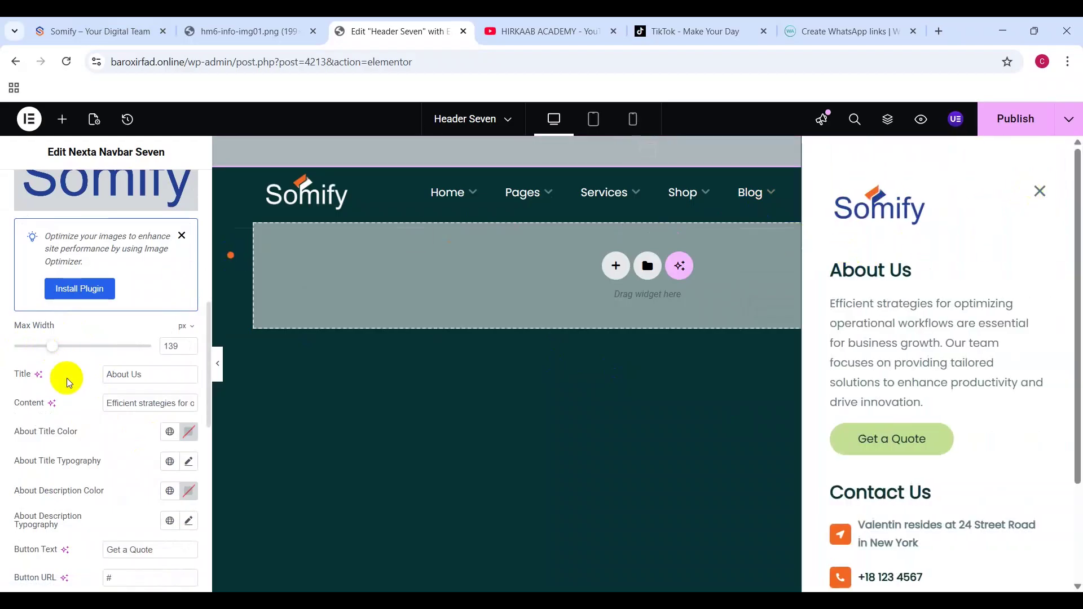
pyautogui.click(154, 406)
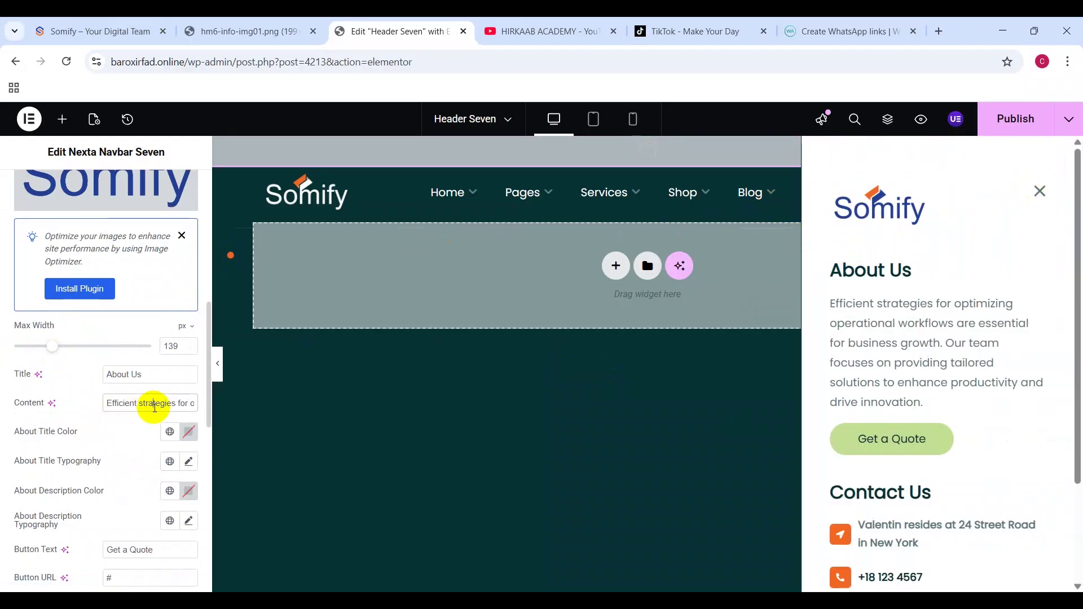
pyautogui.hotkey('ctrl', 'a')
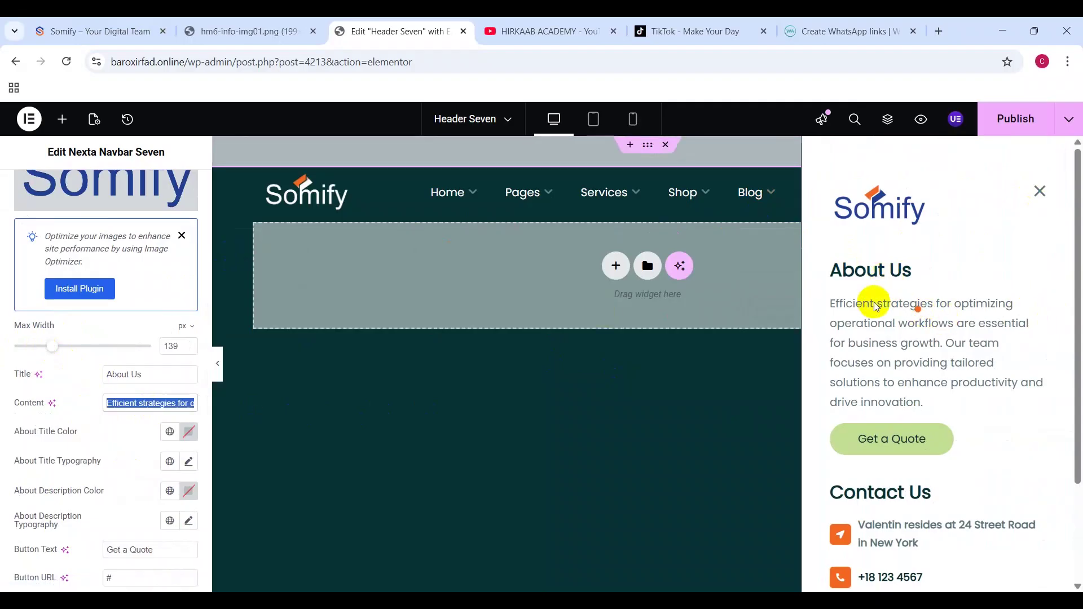
pyautogui.moveTo(839, 295); pyautogui.dragTo(332, 292)
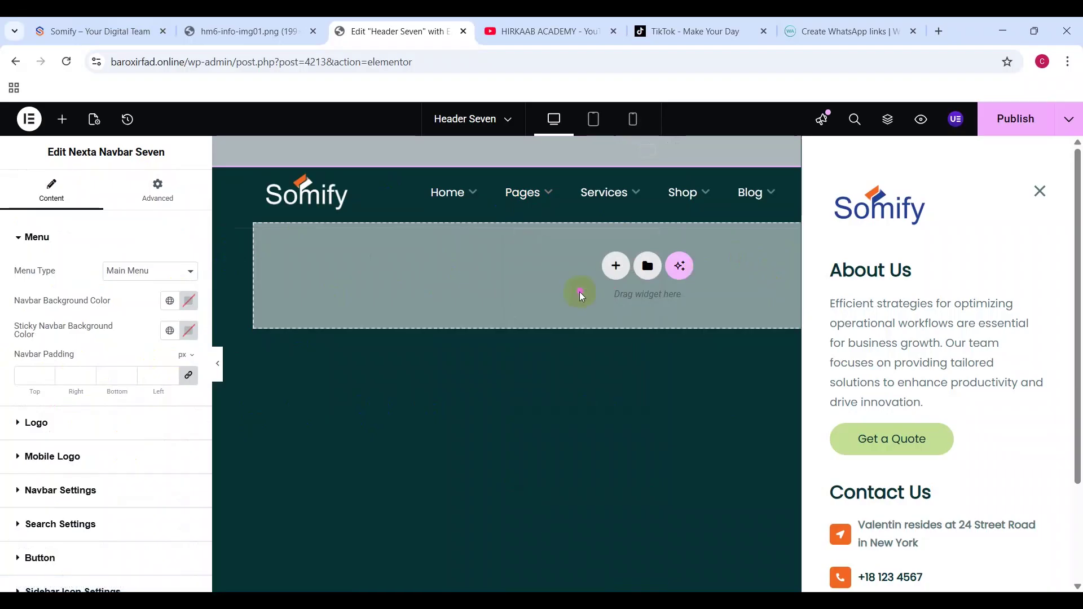
# Step: Close the sidebar preview, expand Sidebar Content, and reload the live site to check the Somify header
pyautogui.click(580, 293)
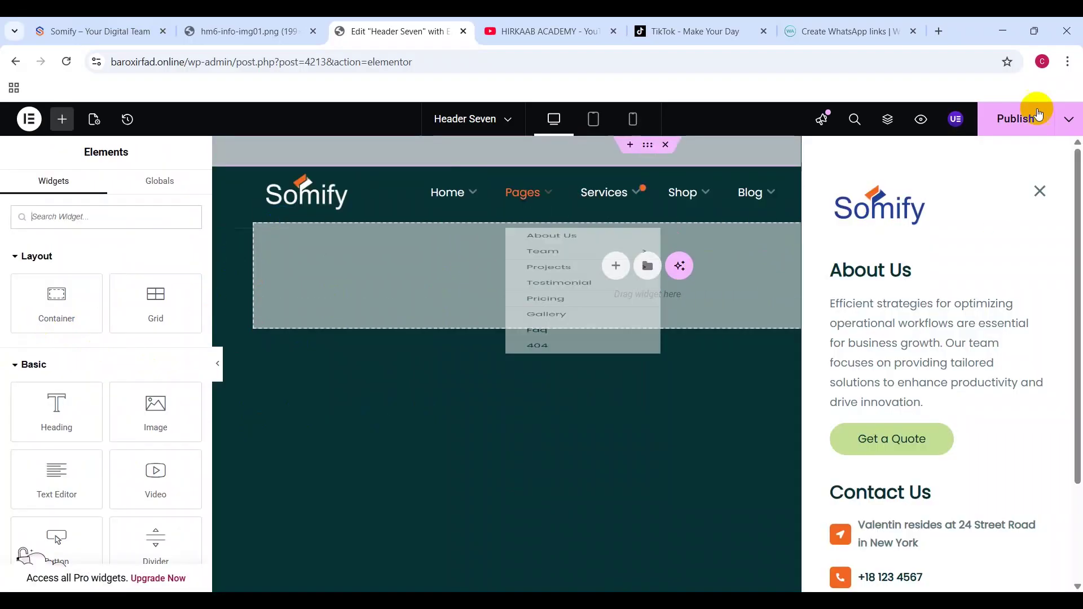
pyautogui.click(1041, 191)
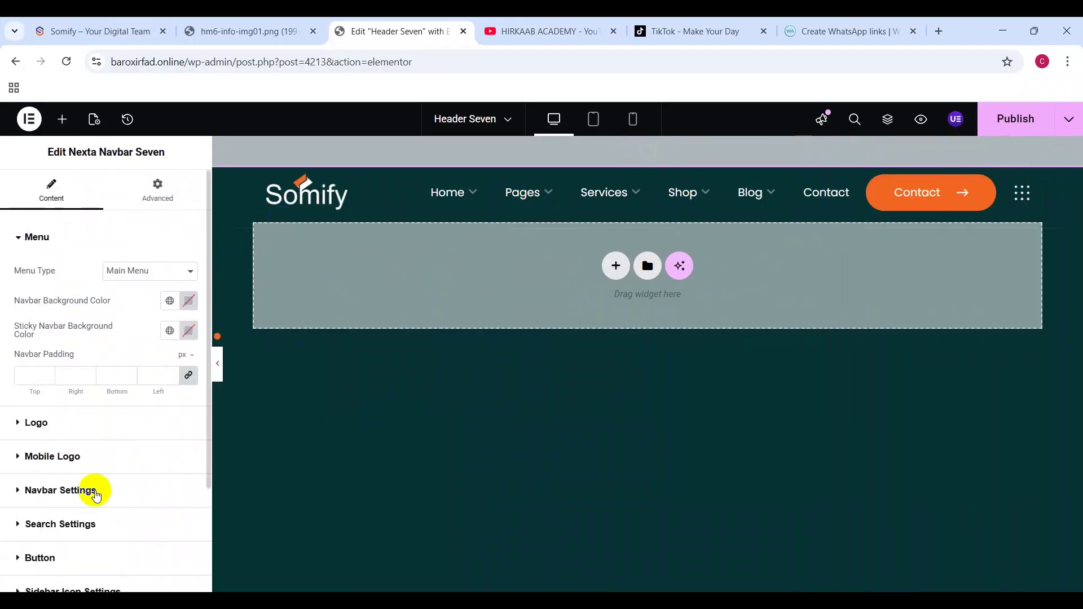
pyautogui.scroll(-3, 91, 491)
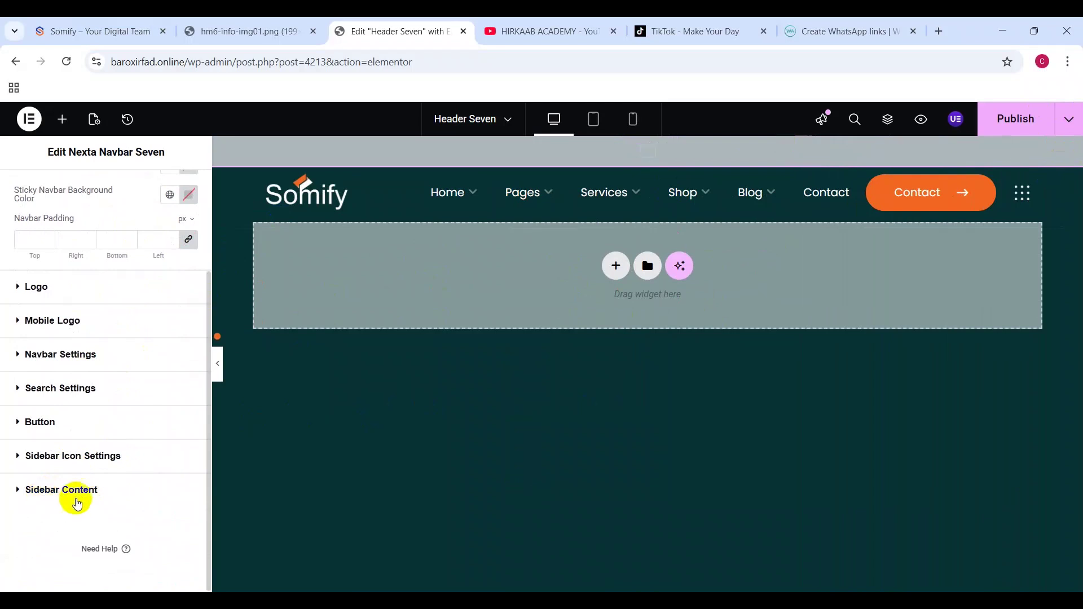
pyautogui.click(80, 498)
pyautogui.scroll(-8, 95, 486)
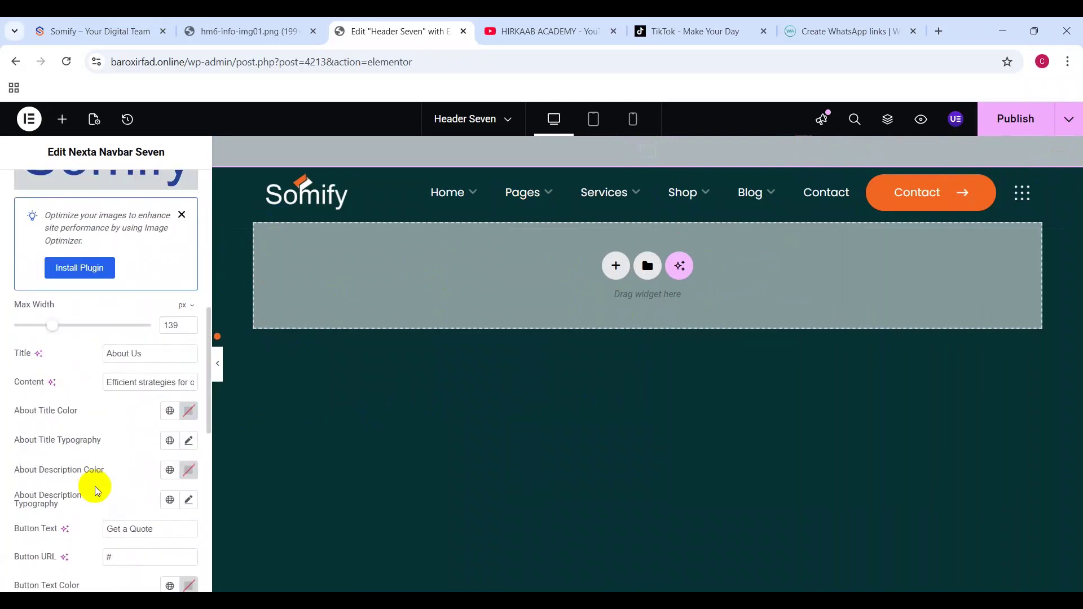
pyautogui.scroll(-6, 95, 486)
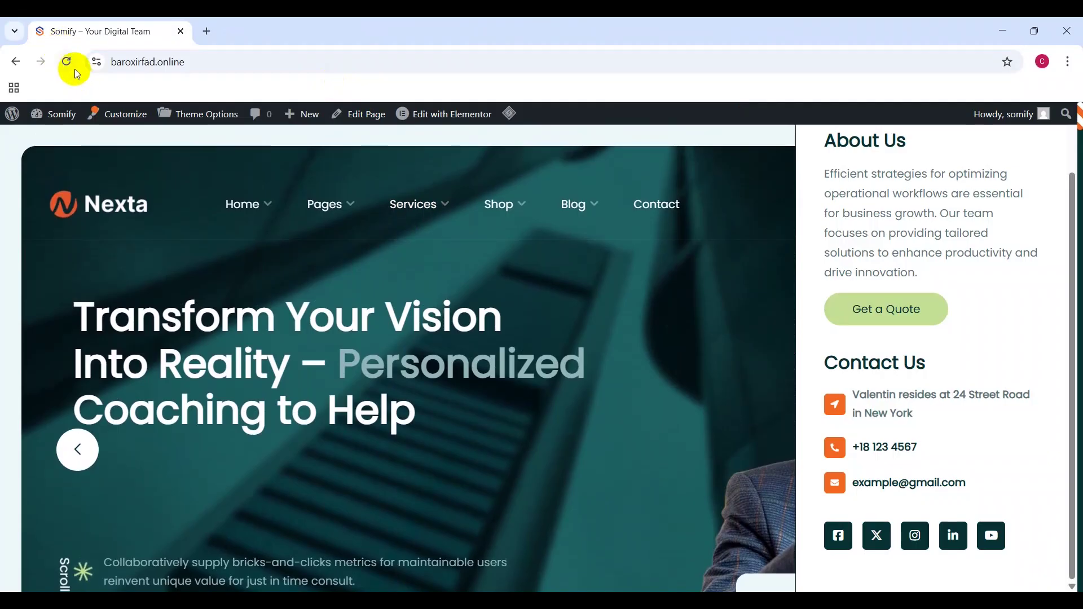
pyautogui.click(74, 69)
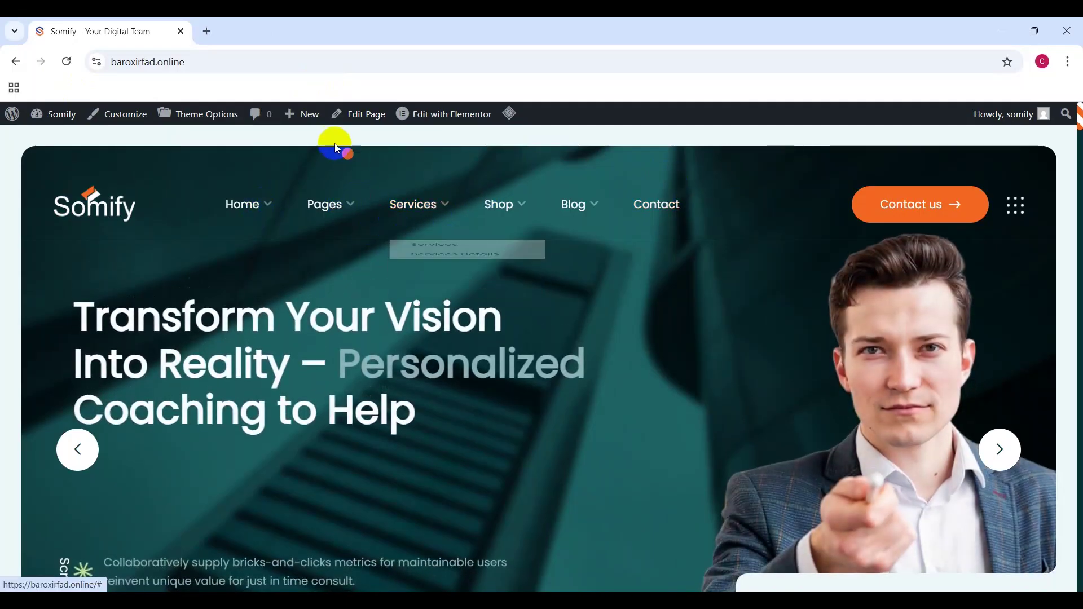
pyautogui.moveTo(56, 125)
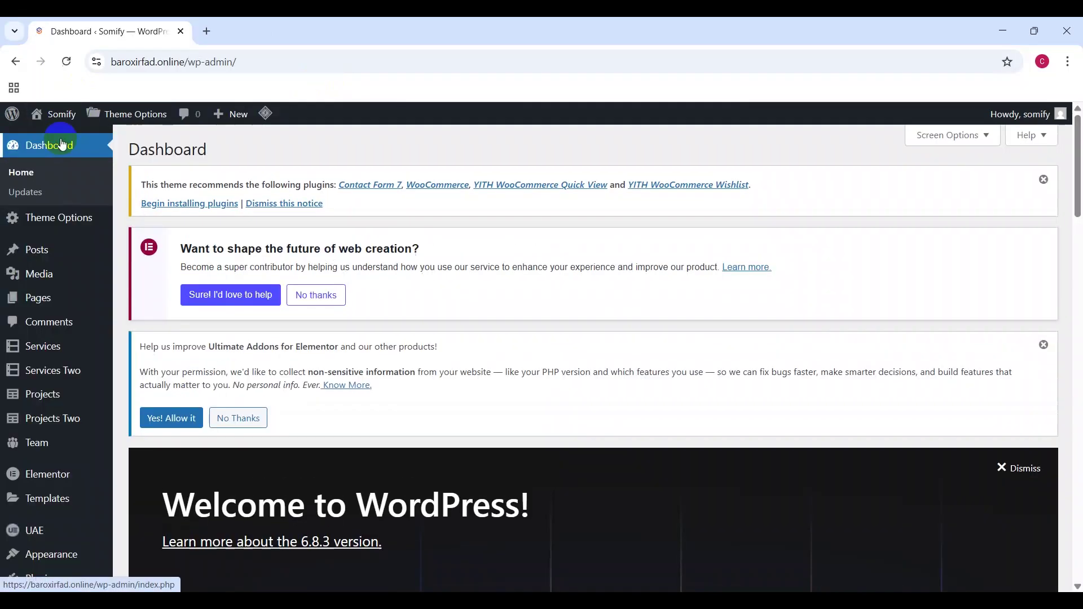
# Step: Open Appearance > Menus to edit the Main Menu
pyautogui.scroll(-4, 17, 276)
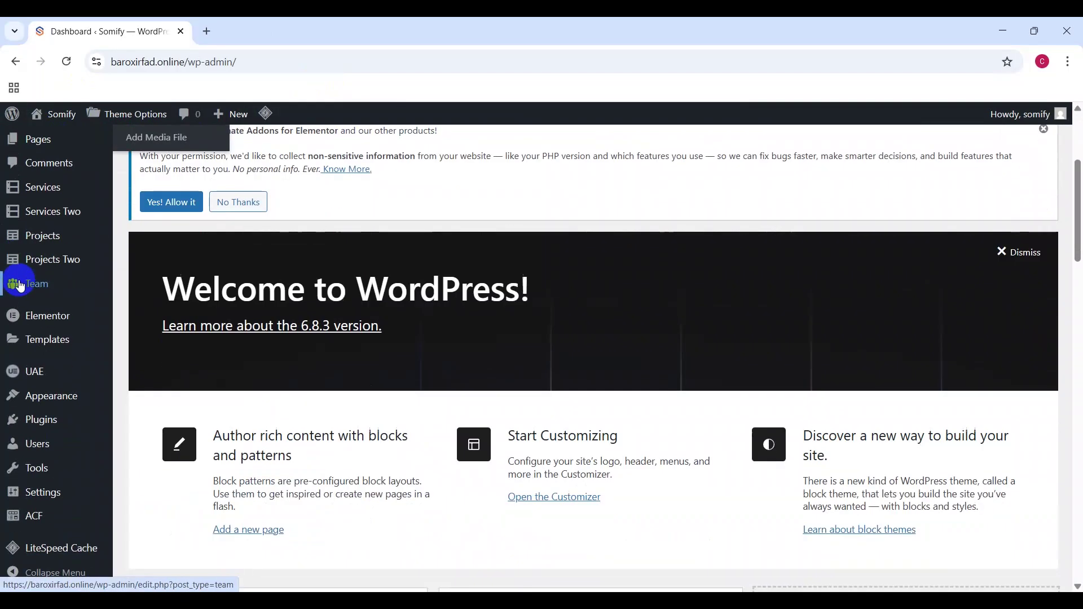
pyautogui.moveTo(71, 412)
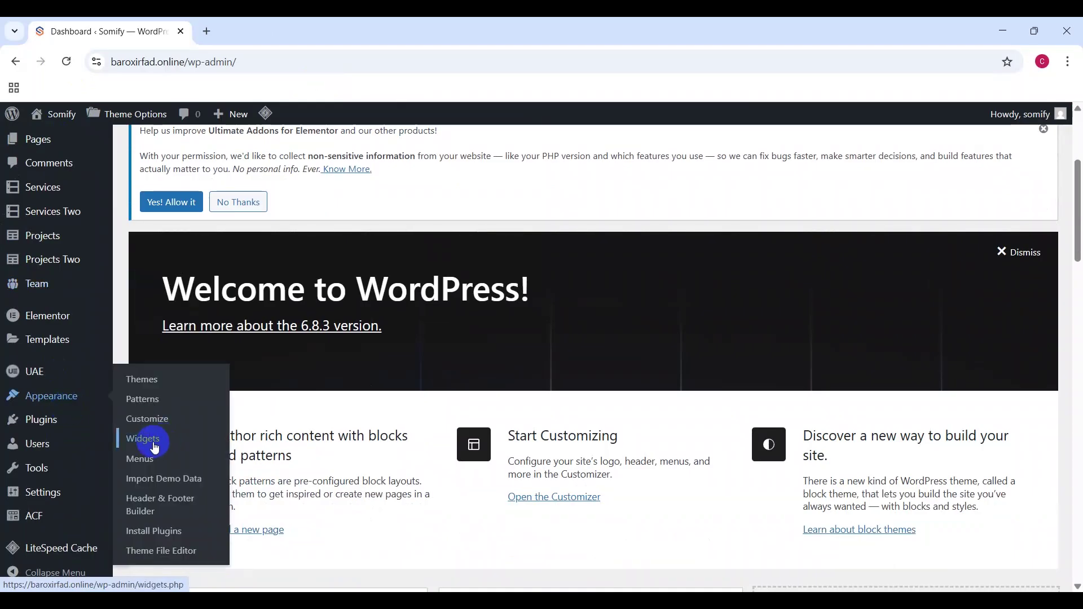
pyautogui.click(149, 459)
pyautogui.scroll(-5, 510, 411)
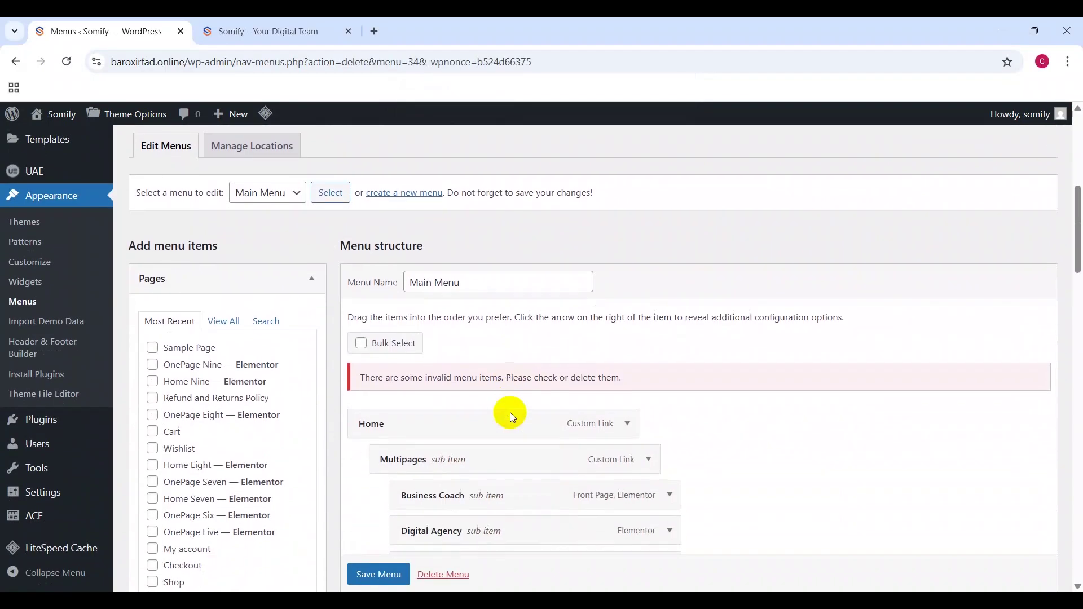
pyautogui.scroll(-5, 510, 411)
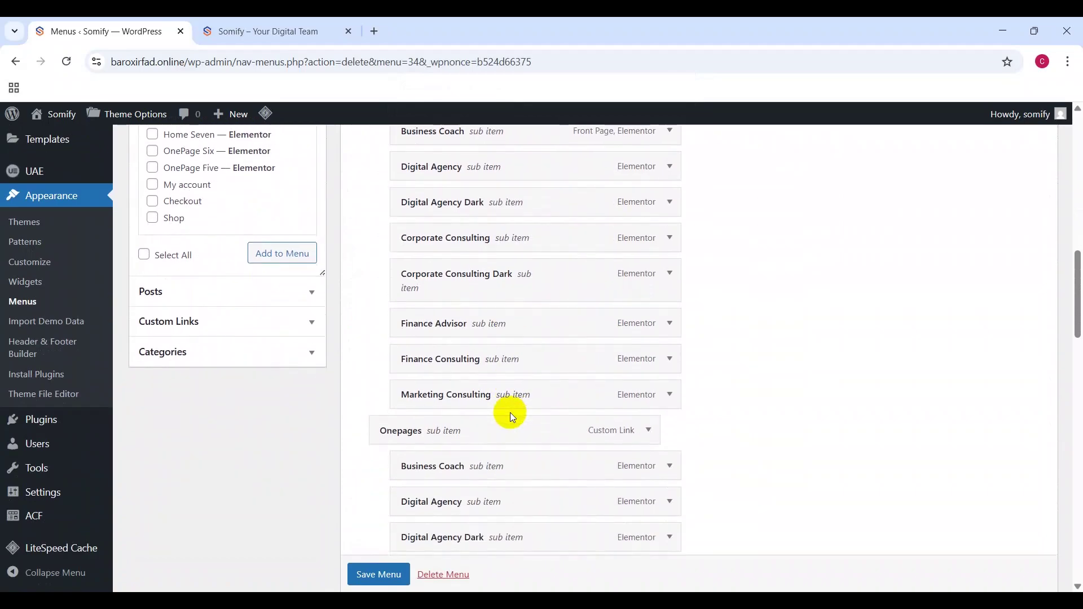
pyautogui.scroll(-15, 510, 412)
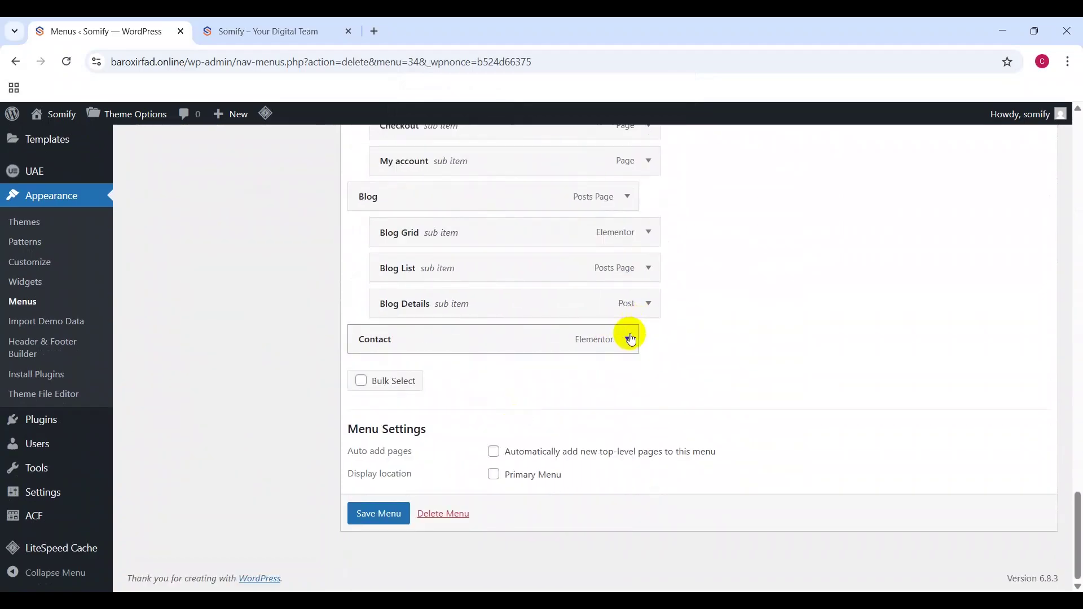
# Step: Remove the Contact and Blog Details items from the Main Menu
pyautogui.click(628, 339)
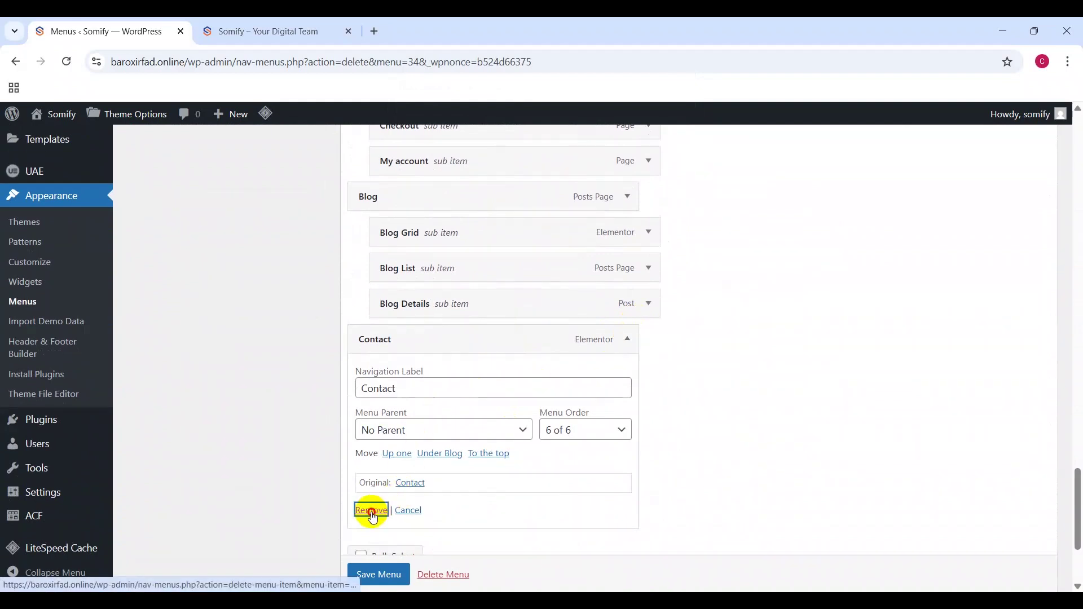
pyautogui.click(369, 510)
pyautogui.click(648, 339)
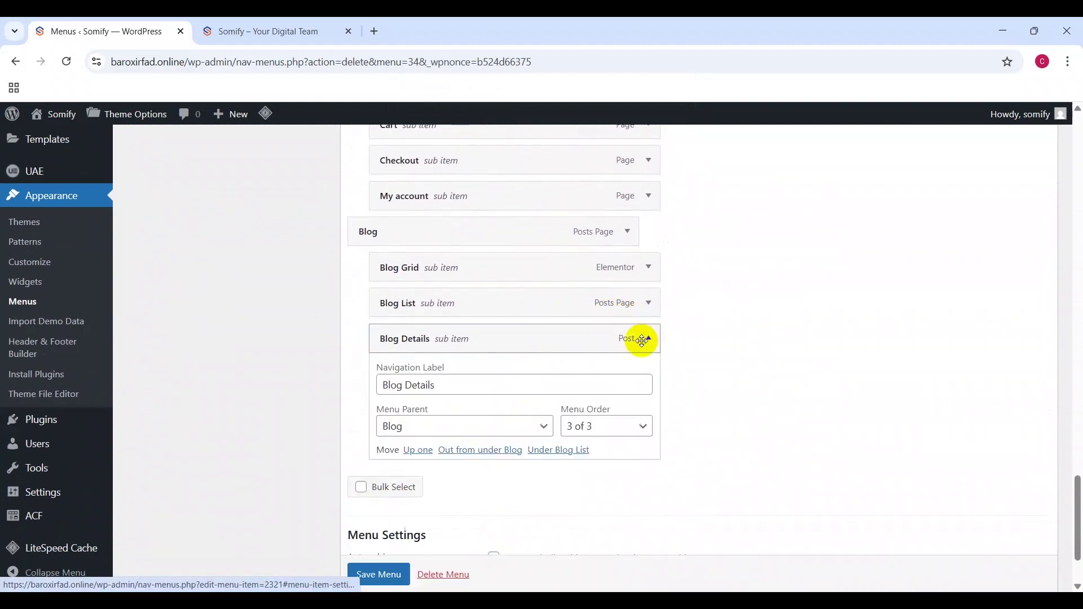
pyautogui.click(397, 510)
pyautogui.click(587, 261)
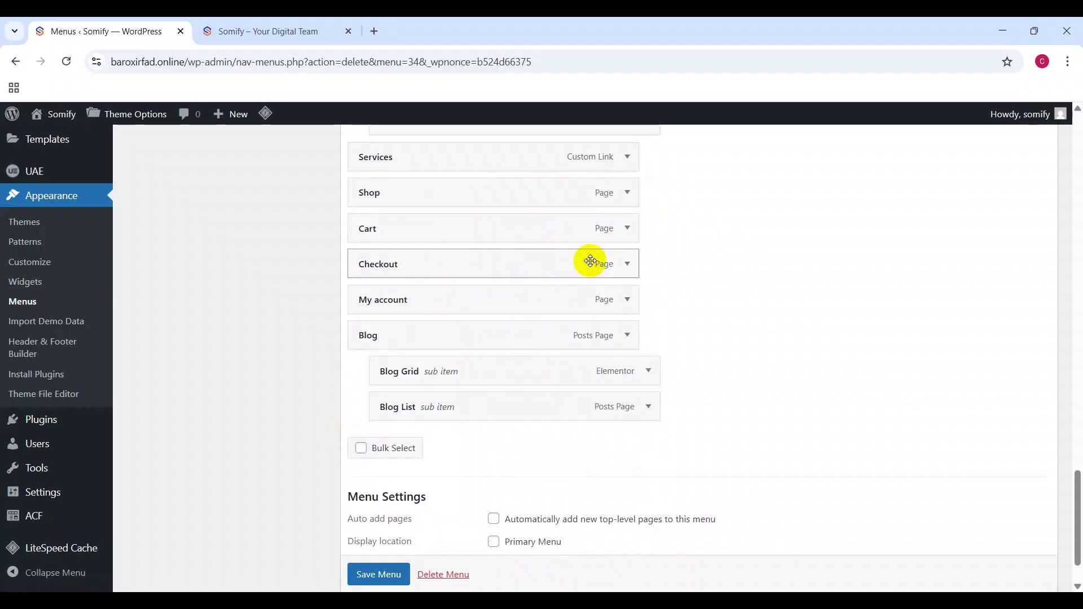
pyautogui.scroll(3, 624, 339)
# Step: Remove the remaining unwanted items, including Projects Details, leaving Home, Projects and Services
pyautogui.click(648, 335)
pyautogui.click(392, 516)
pyautogui.click(648, 225)
pyautogui.click(394, 411)
pyautogui.click(411, 452)
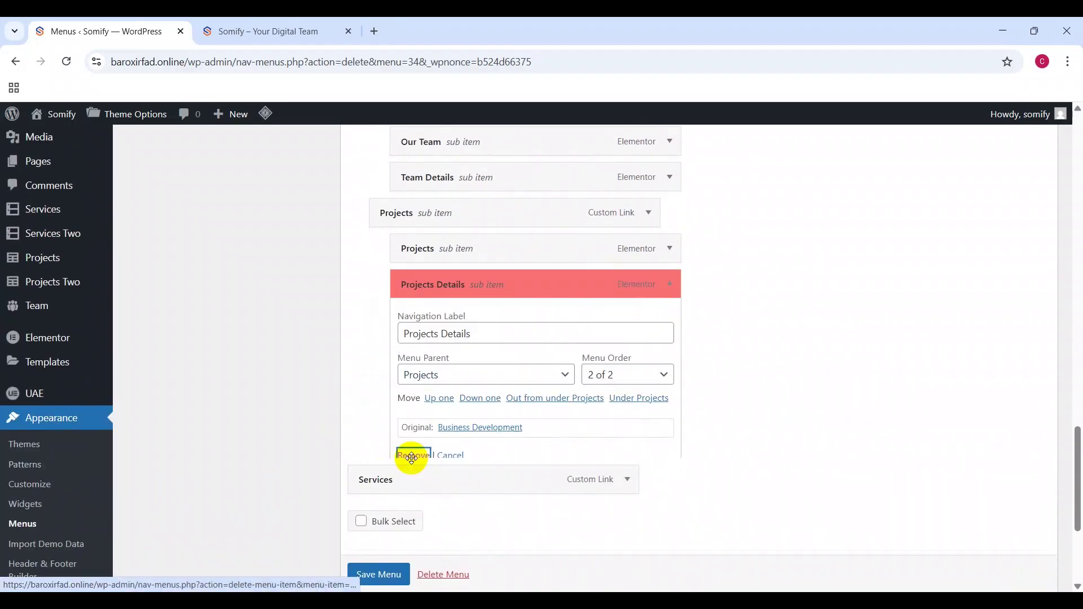
pyautogui.click(558, 298)
pyautogui.click(565, 294)
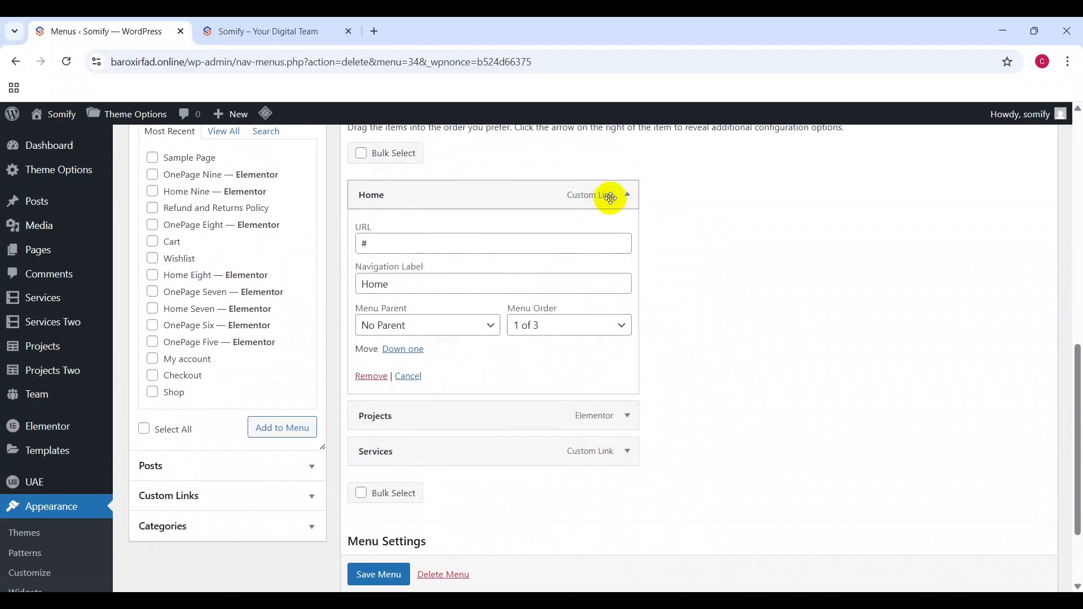
pyautogui.click(623, 201)
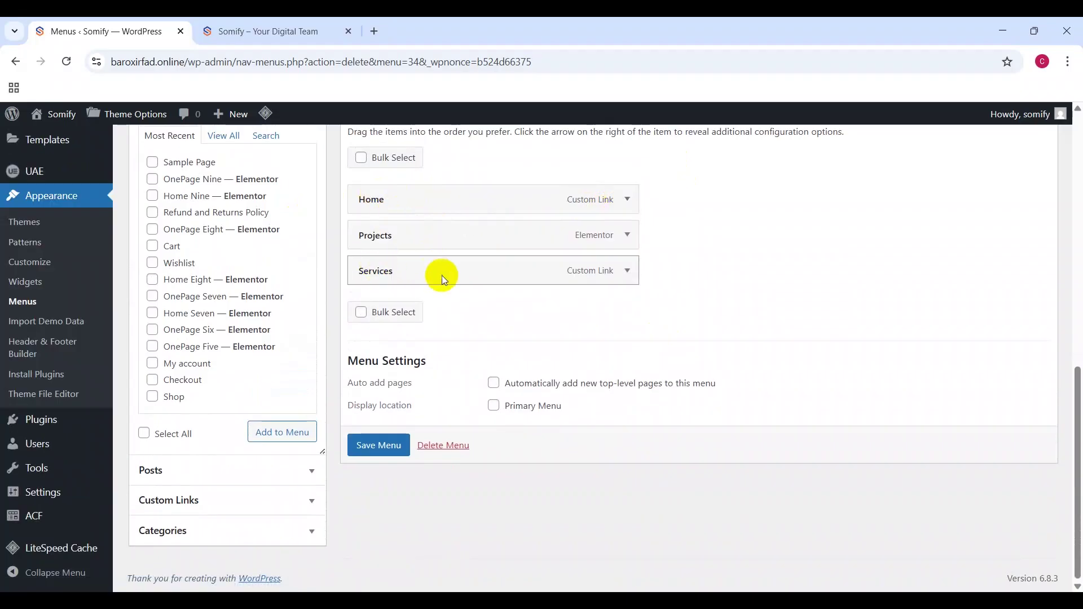
# Step: Add the Blog, About Us and Contact pages to the Main Menu and save it
pyautogui.scroll(1, 203, 164)
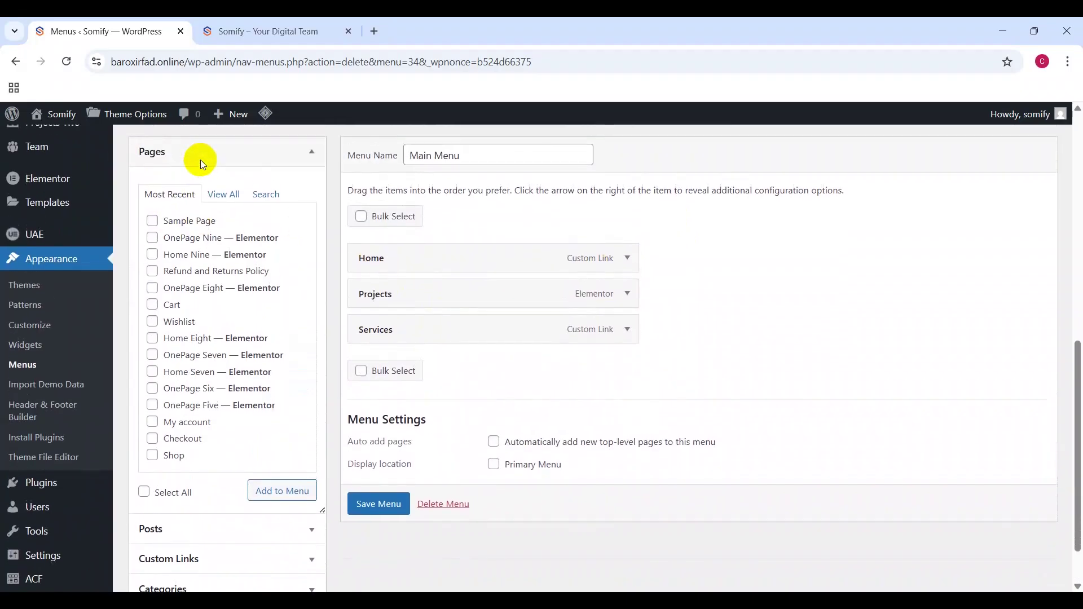
pyautogui.click(223, 193)
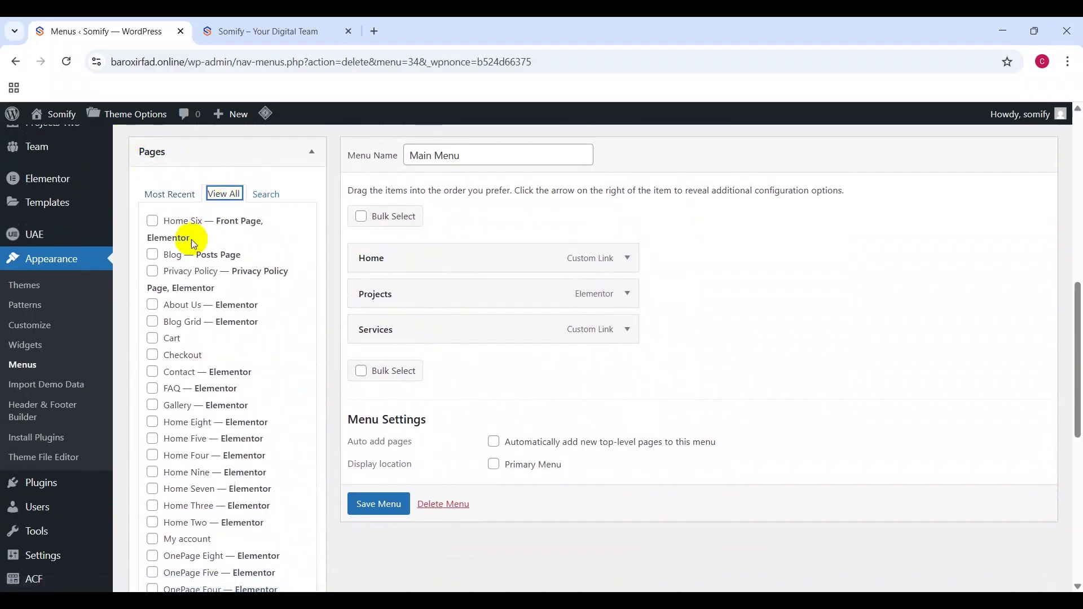
pyautogui.click(152, 306)
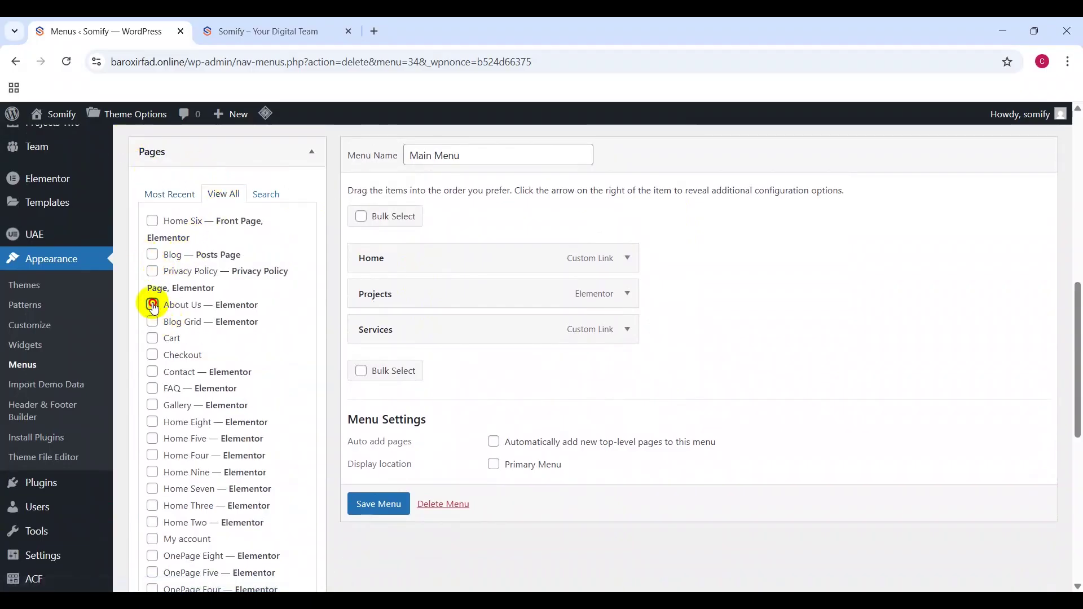
pyautogui.click(155, 255)
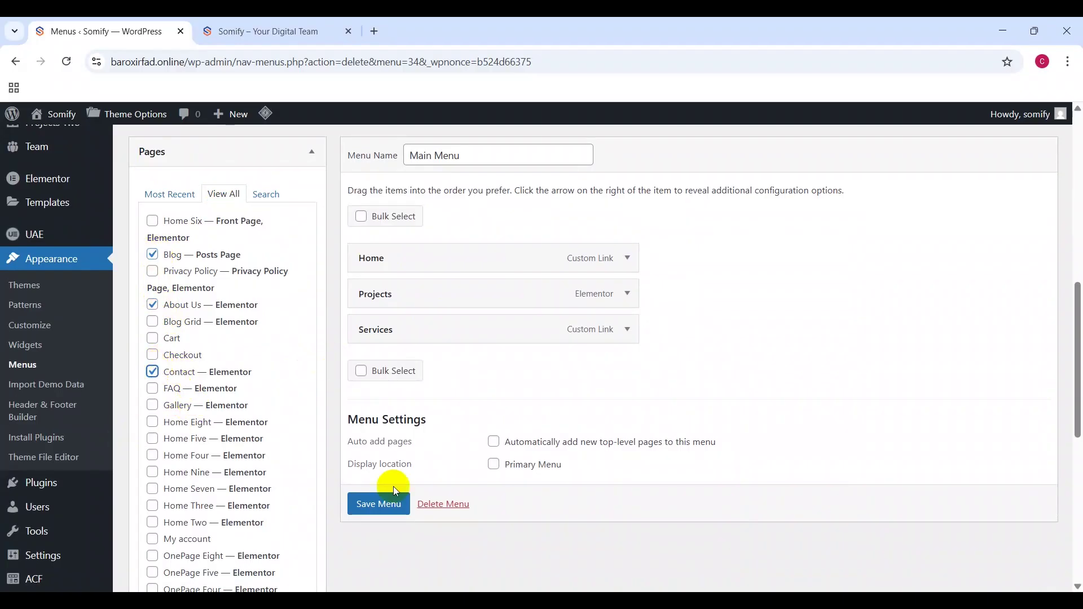
pyautogui.scroll(-5, 243, 409)
pyautogui.scroll(-3, 244, 405)
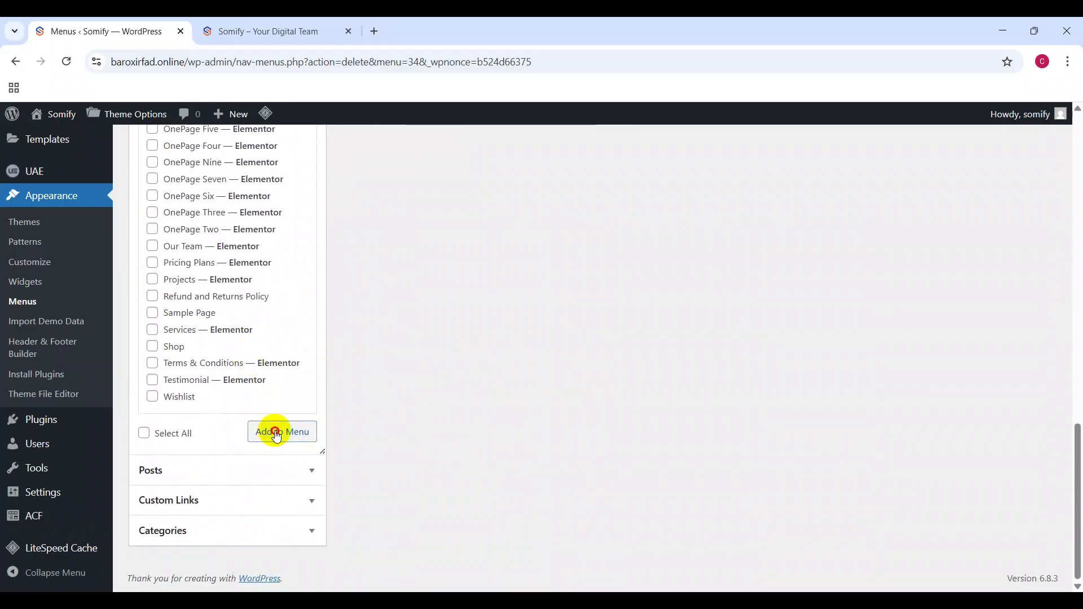
pyautogui.scroll(6, 497, 298)
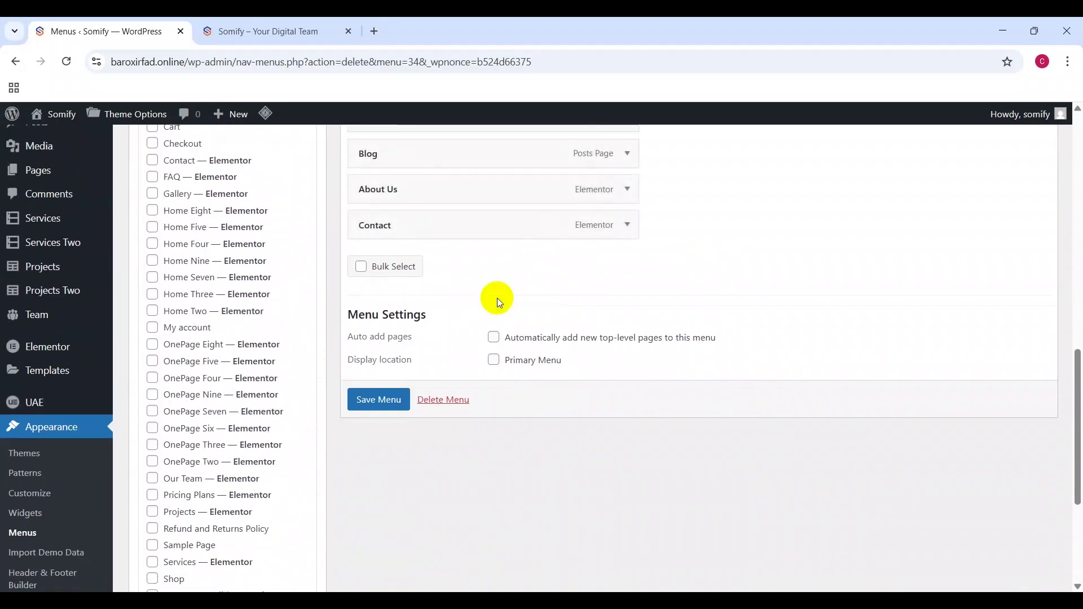
pyautogui.scroll(1, 496, 298)
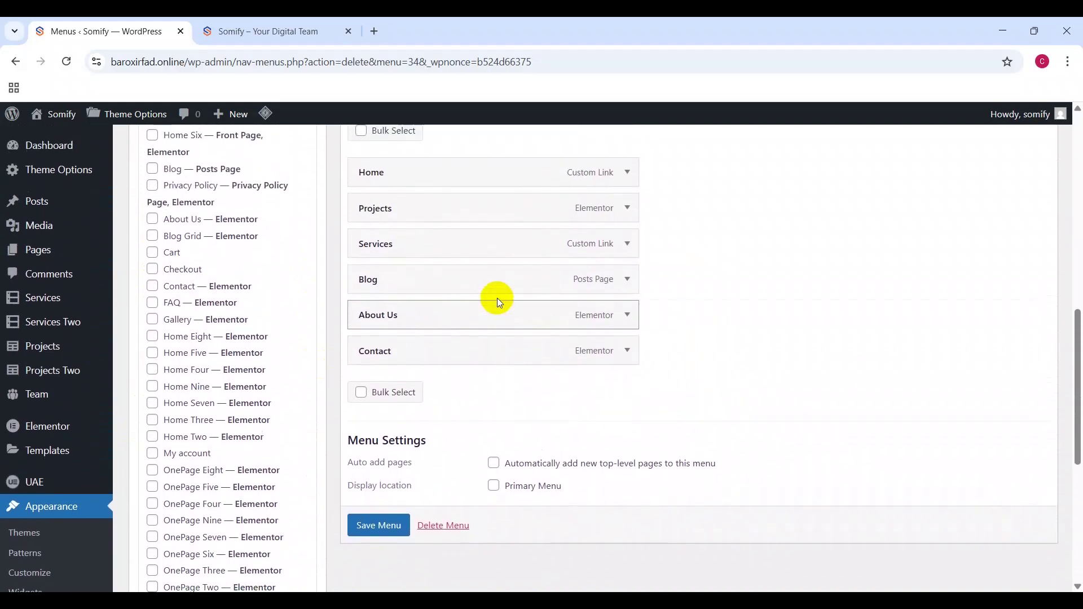
pyautogui.click(394, 525)
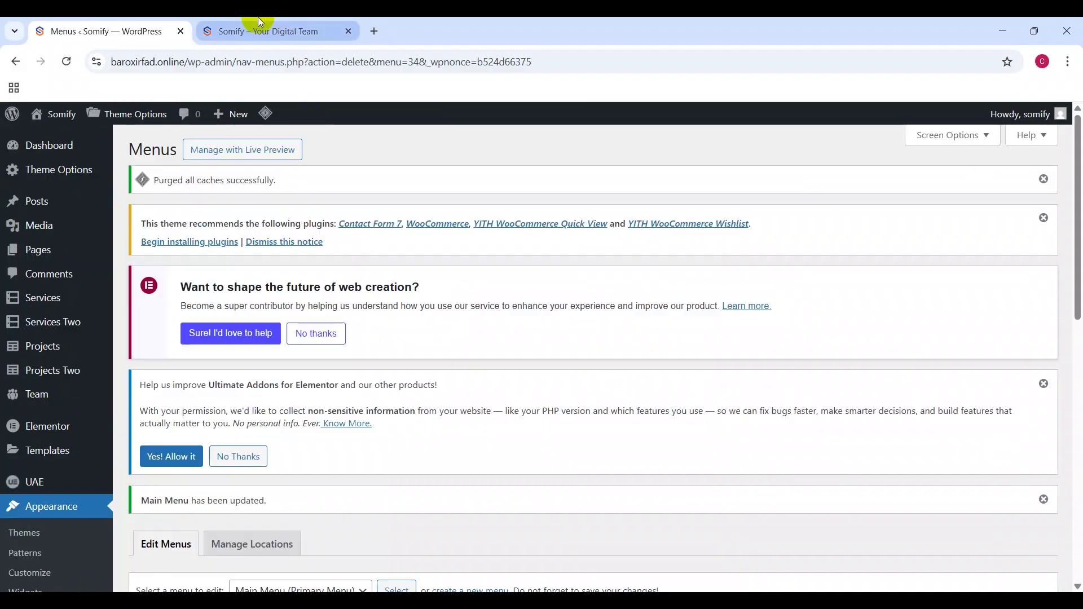
pyautogui.click(261, 23)
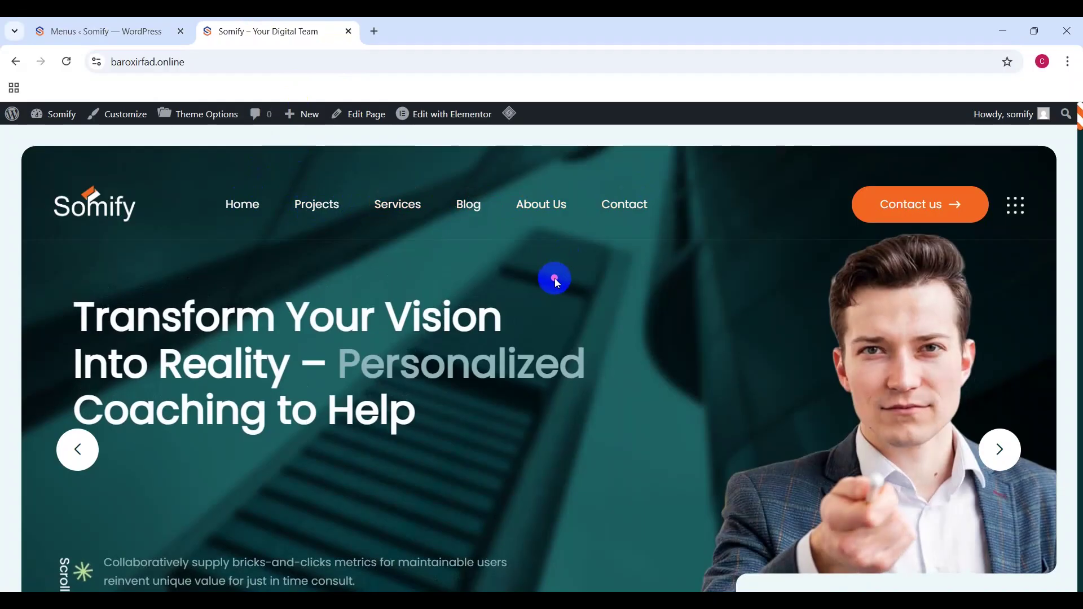
# Step: Scroll through the live Home Six page to review the new Somify header and menu
pyautogui.scroll(-15, 556, 280)
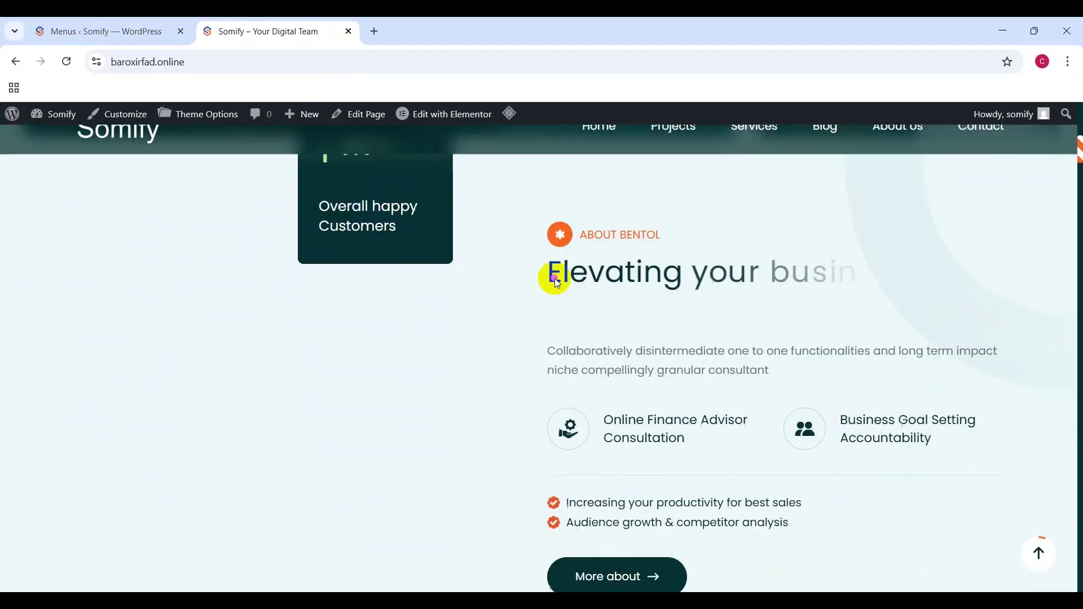
pyautogui.scroll(-10, 556, 281)
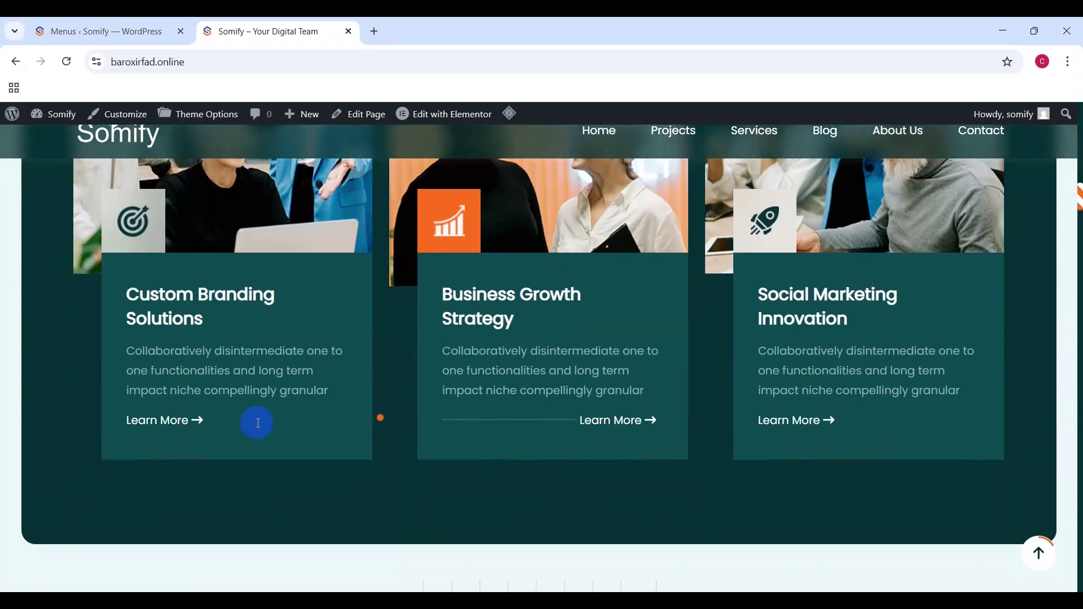
pyautogui.scroll(-15, 438, 441)
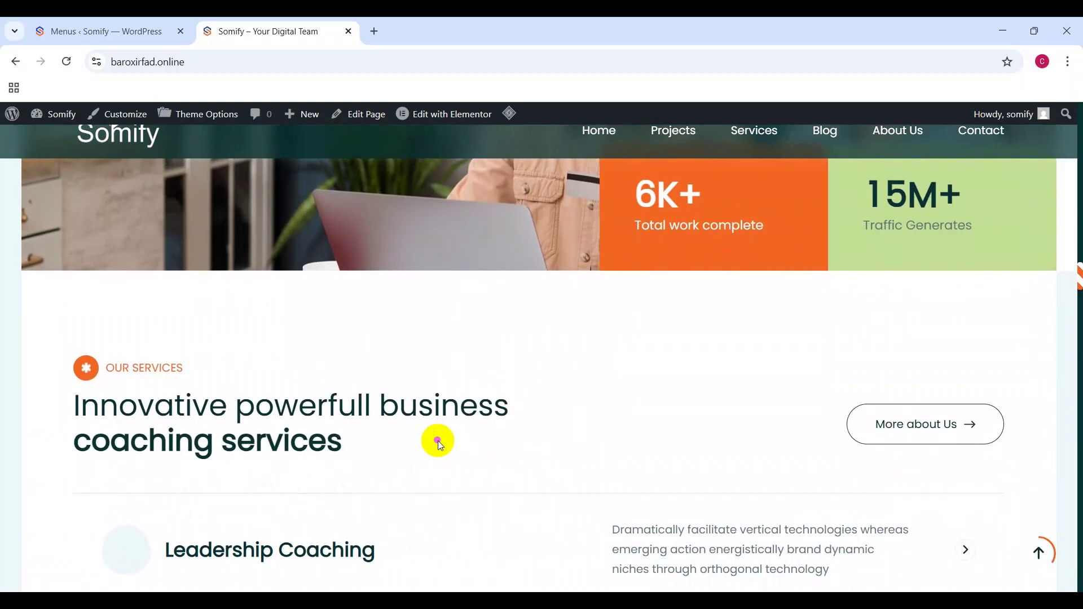
pyautogui.scroll(-5, 438, 441)
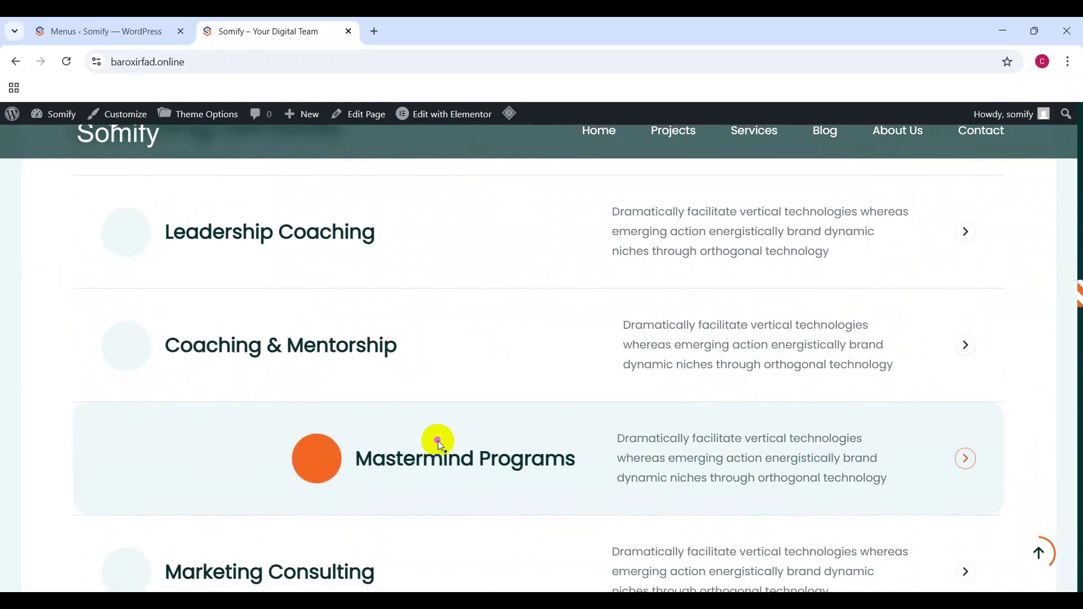
pyautogui.scroll(-10, 440, 445)
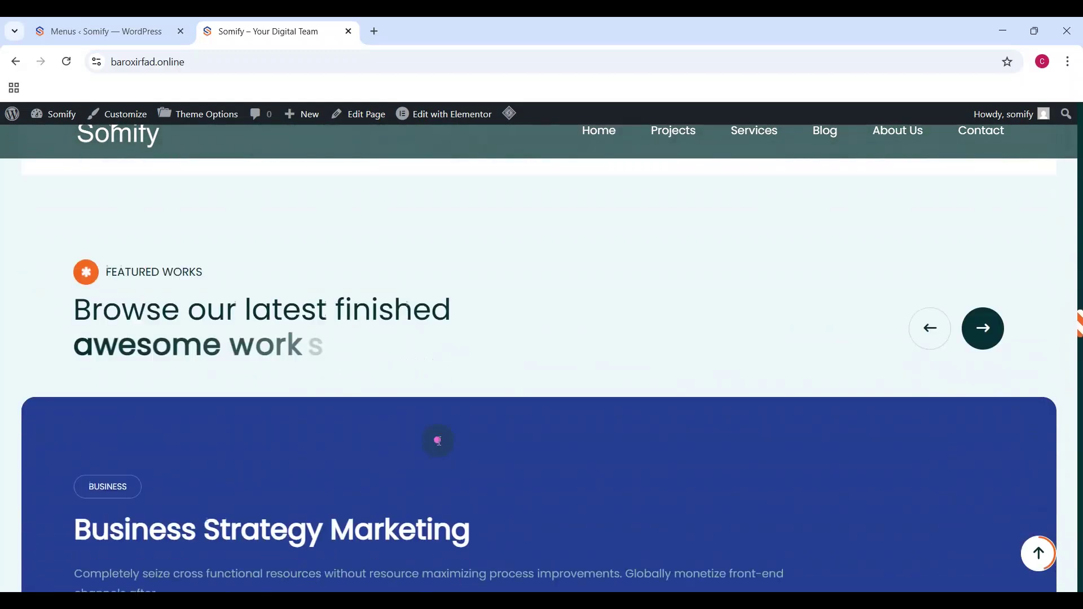
pyautogui.moveTo(443, 114)
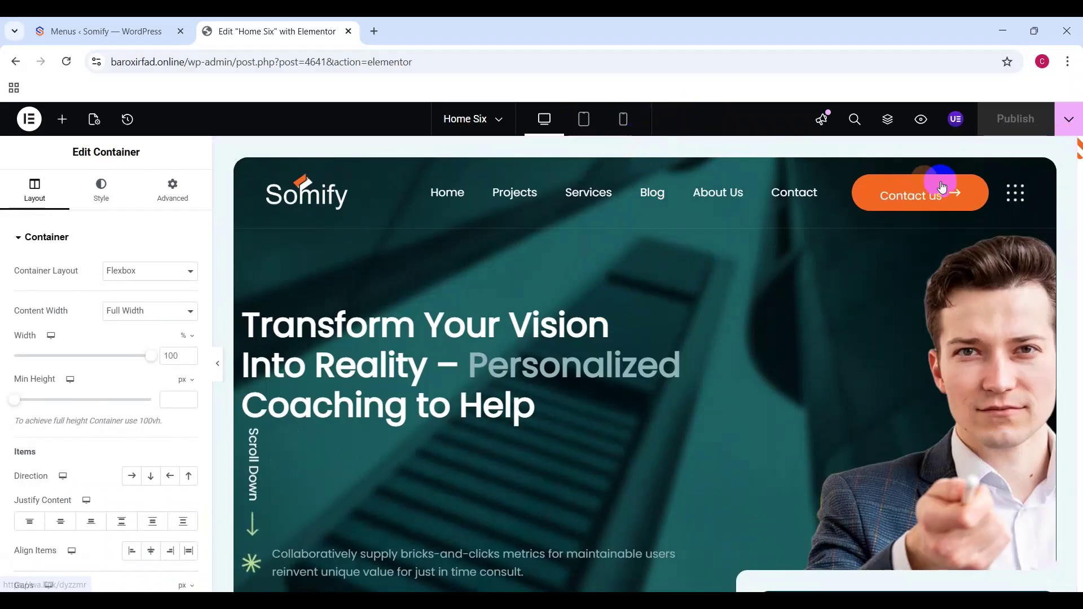
# Step: Change the first hero slide's title from Vision to Mission: 'Transform Your Mission Into Reality'
pyautogui.click(700, 327)
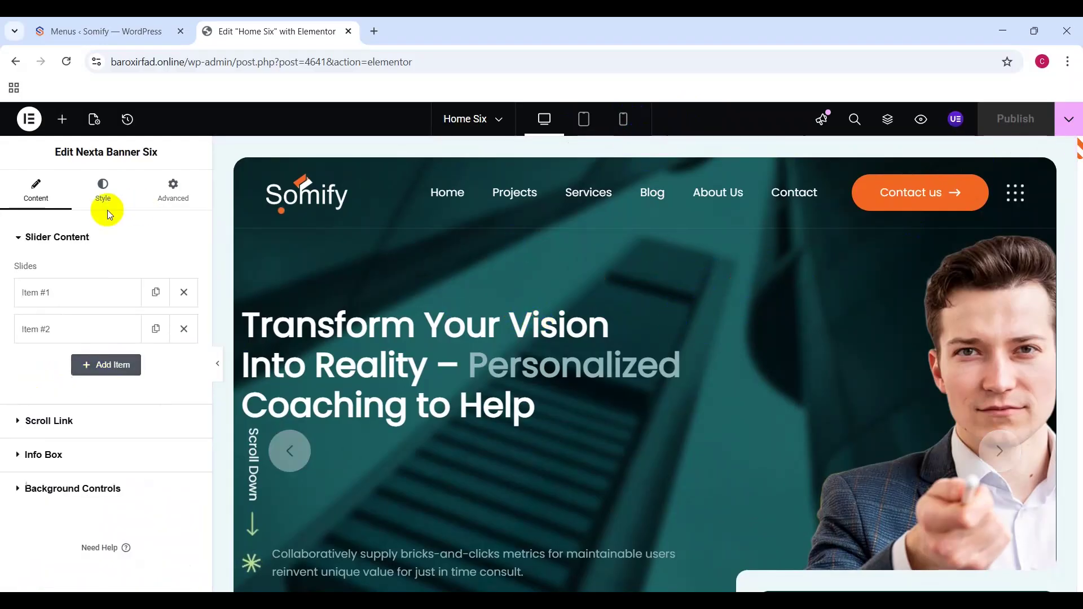
pyautogui.click(66, 292)
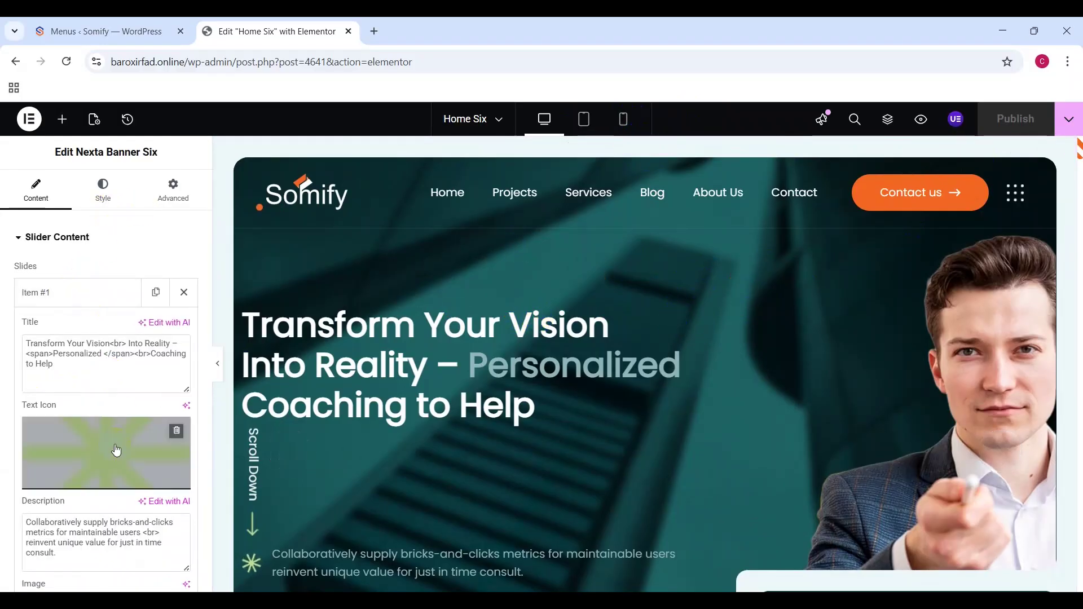
pyautogui.click(110, 351)
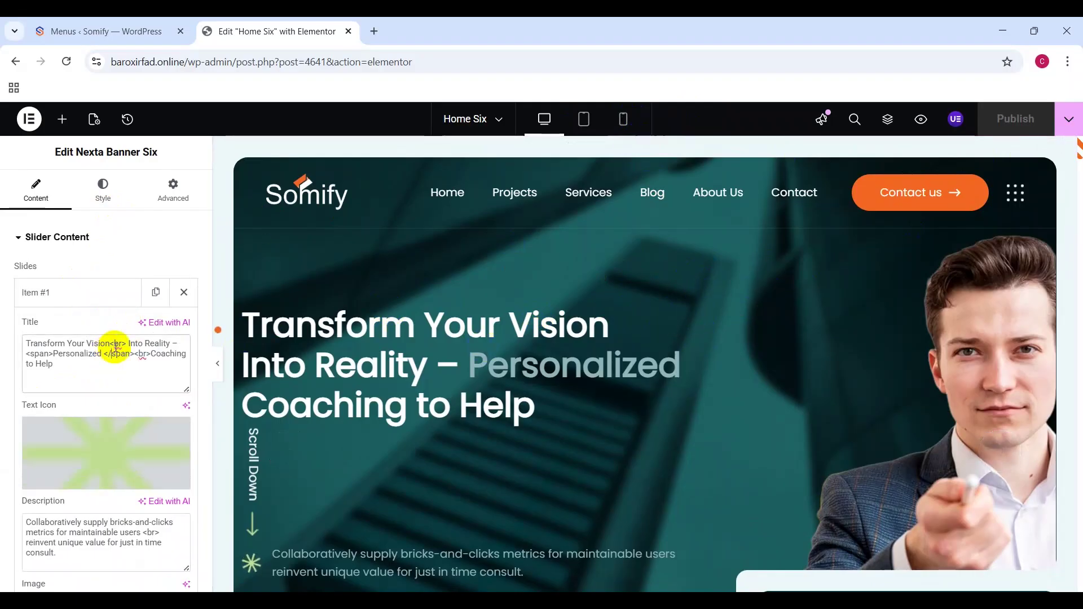
pyautogui.moveTo(113, 343); pyautogui.dragTo(89, 340)
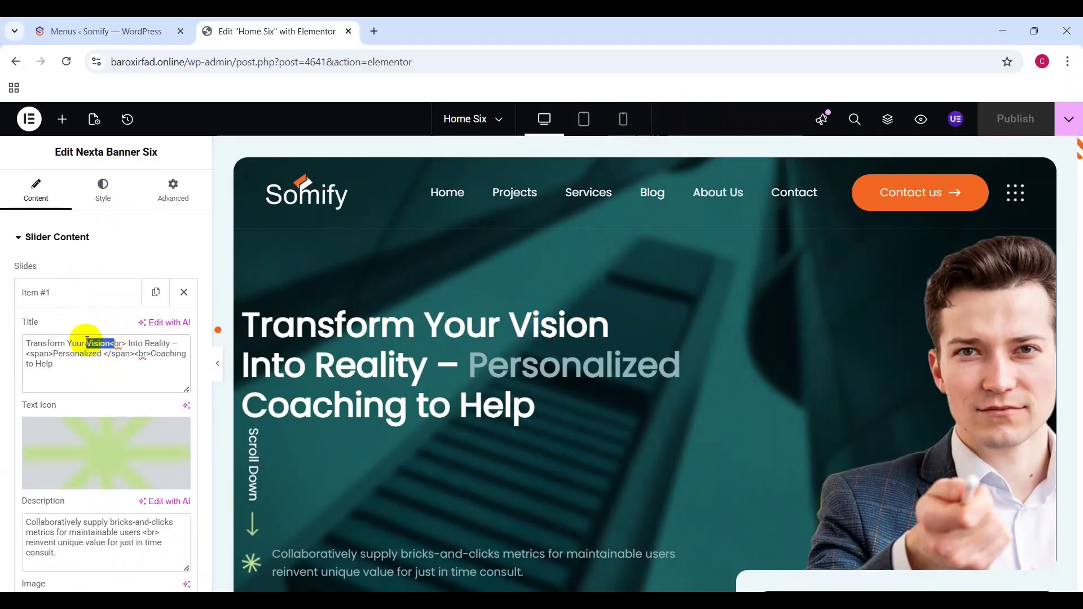
pyautogui.press('BackSpace')
pyautogui.write('Mission<')
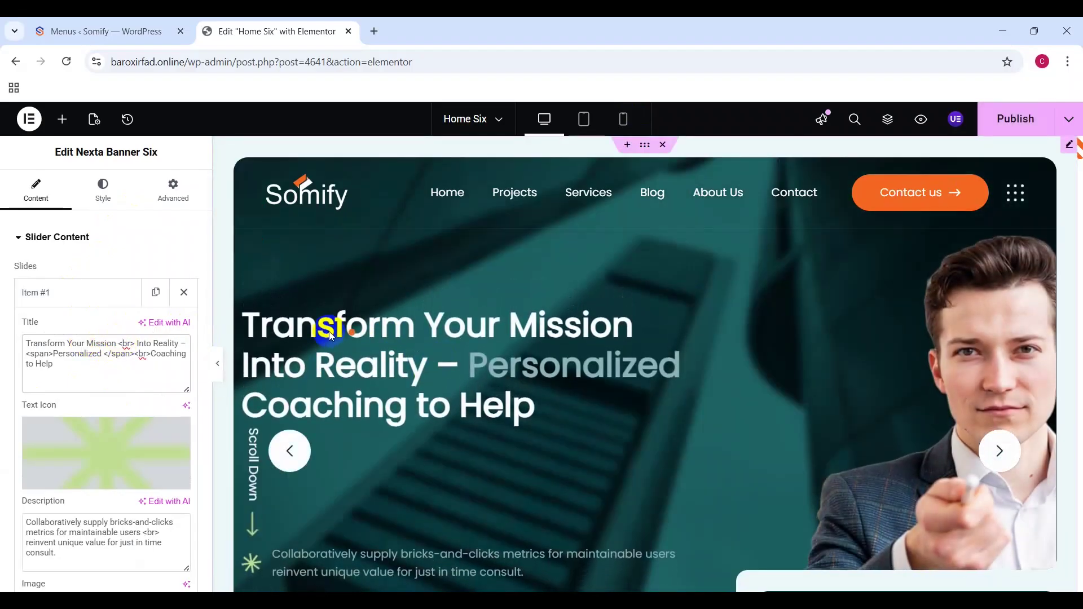
pyautogui.moveTo(29, 344); pyautogui.dragTo(147, 367)
pyautogui.click(147, 357)
# Step: Open the About section widget's settings for editing
pyautogui.scroll(-10, 526, 366)
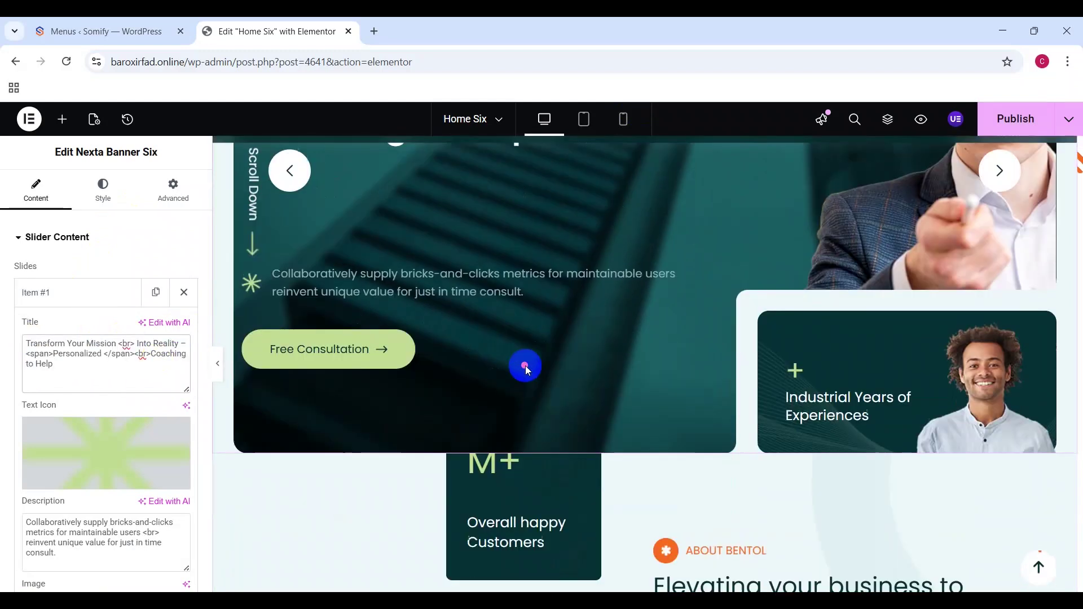
pyautogui.scroll(2, 526, 366)
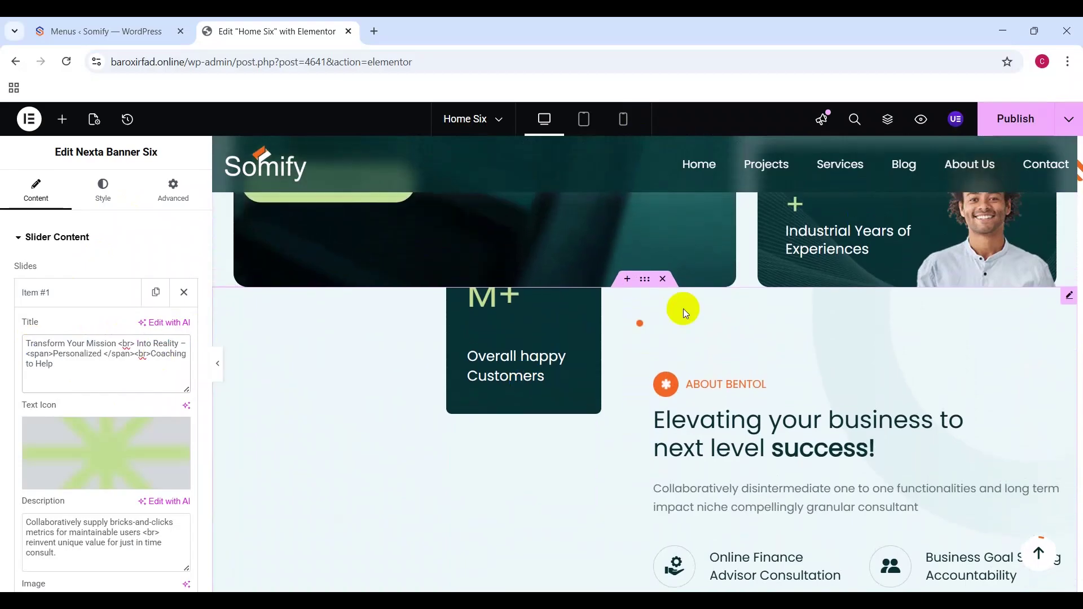
pyautogui.click(647, 291)
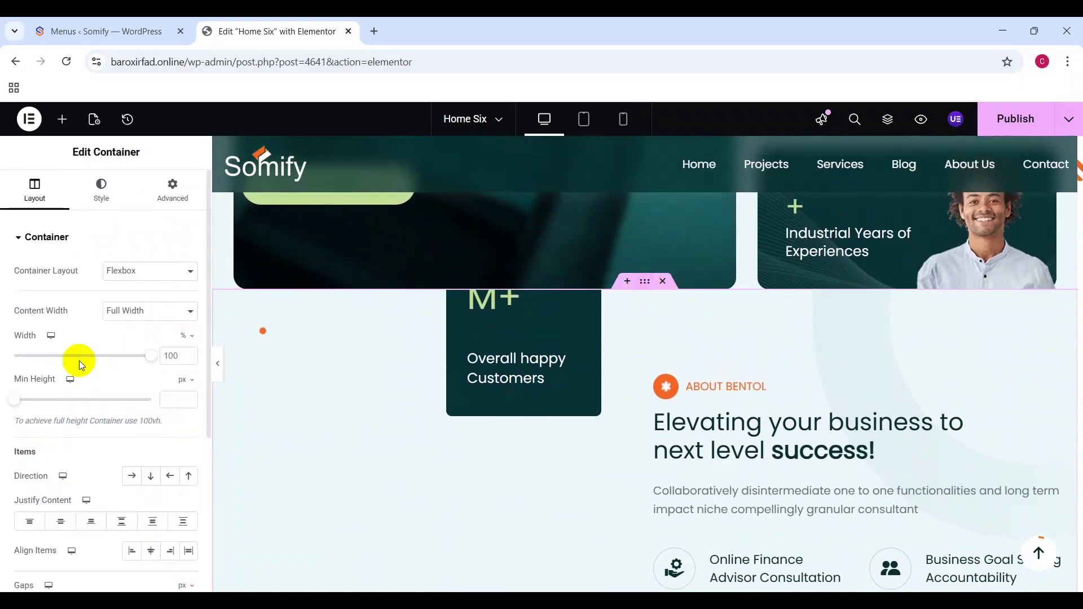
pyautogui.click(79, 243)
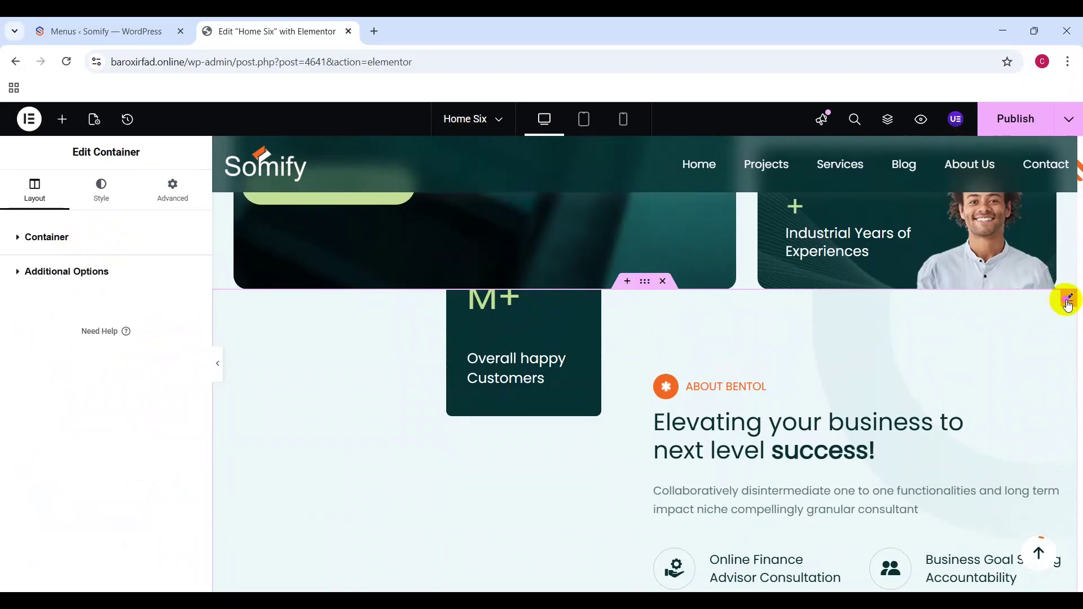
pyautogui.click(1068, 302)
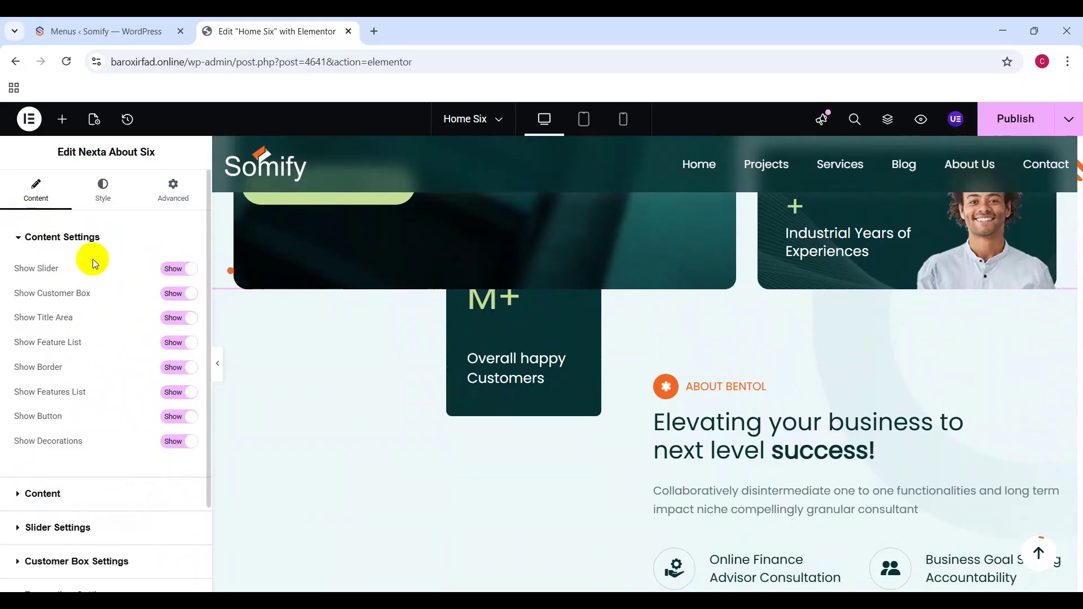
# Step: Replace Bentol with Somify in the About widget's subtitle, making it ABOUT SOMIFY
pyautogui.click(63, 244)
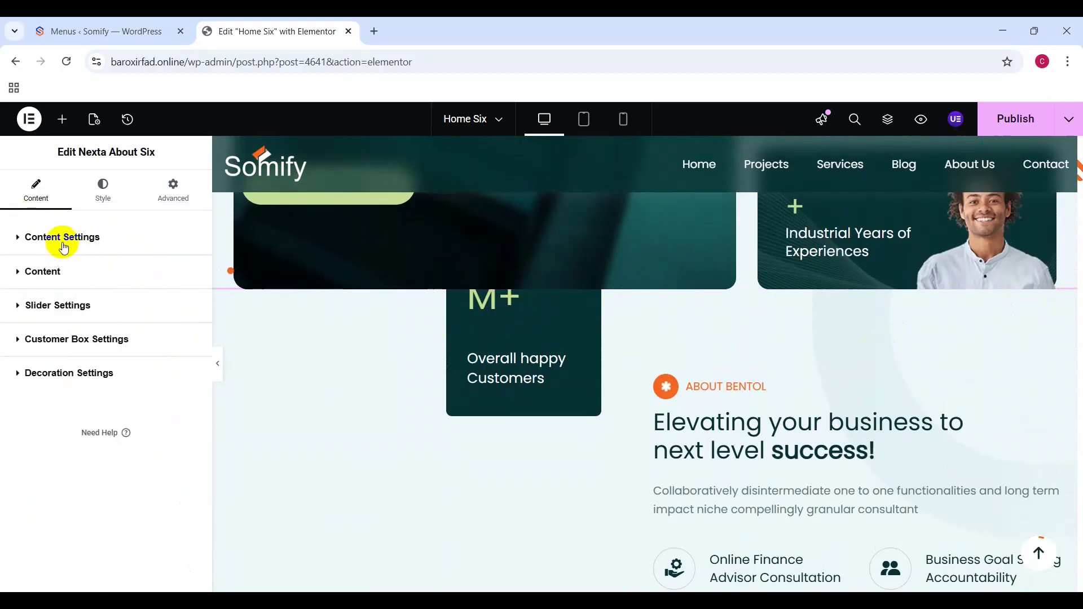
pyautogui.click(69, 271)
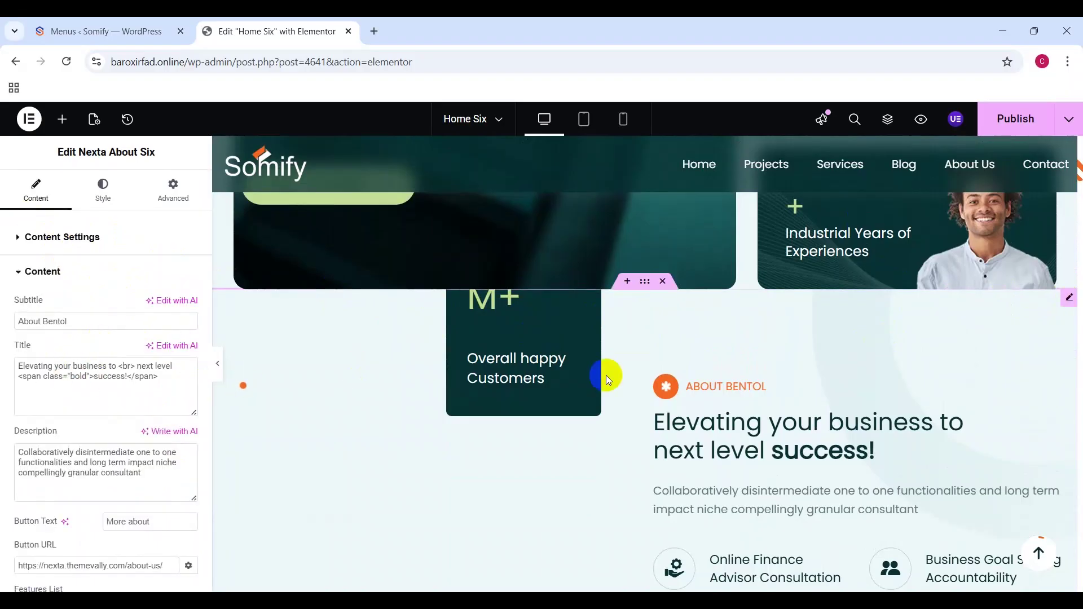
pyautogui.scroll(-1, 623, 384)
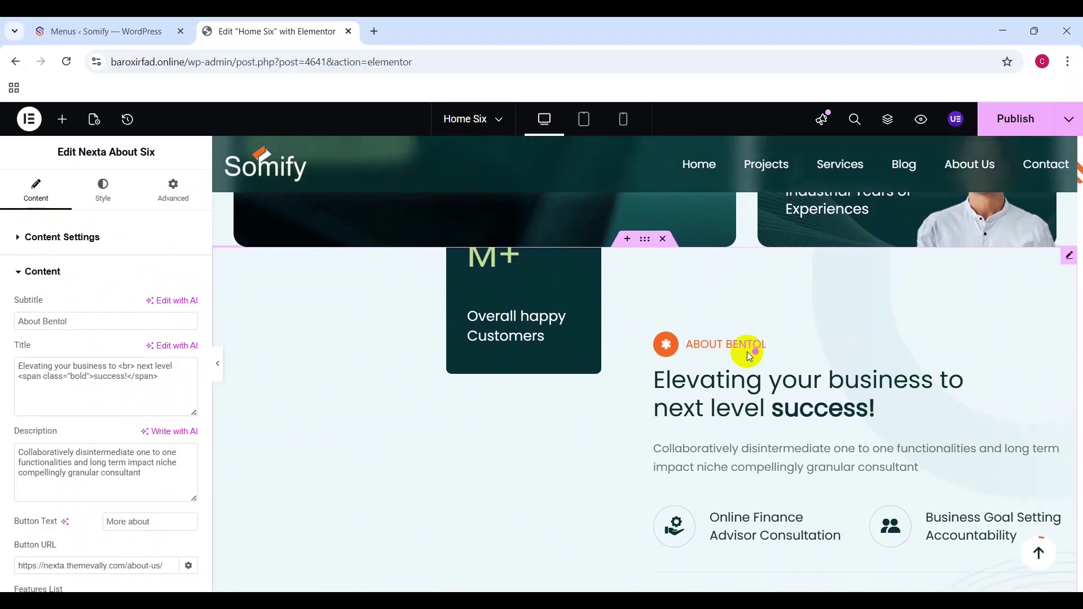
pyautogui.moveTo(44, 320); pyautogui.dragTo(120, 319)
pyautogui.write('Somify')
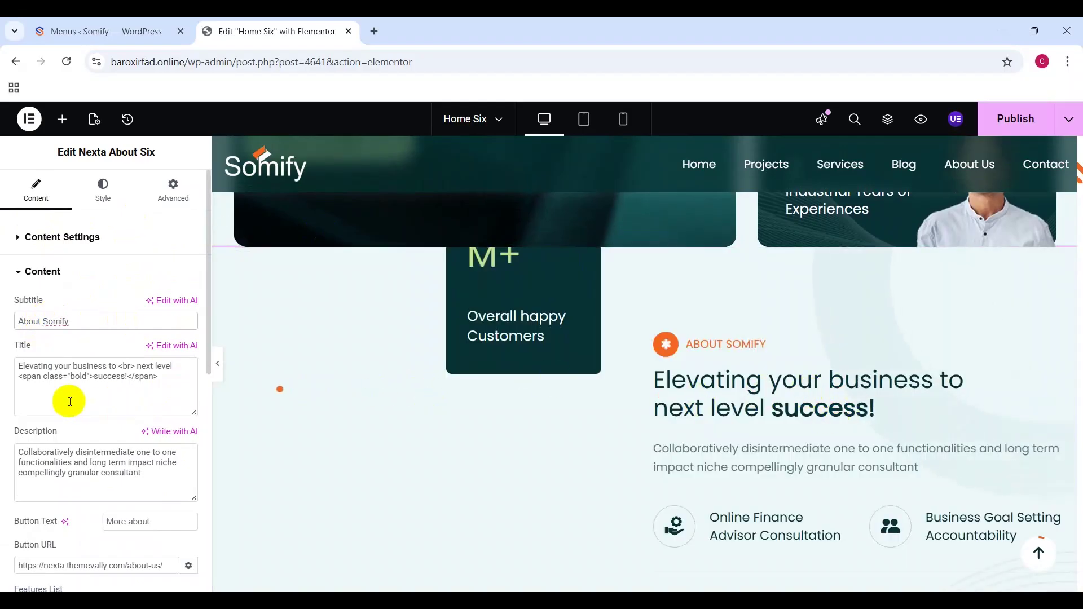
# Step: Open the Our Solutions widget, then the Why Bentol section's container settings
pyautogui.scroll(-5, 71, 406)
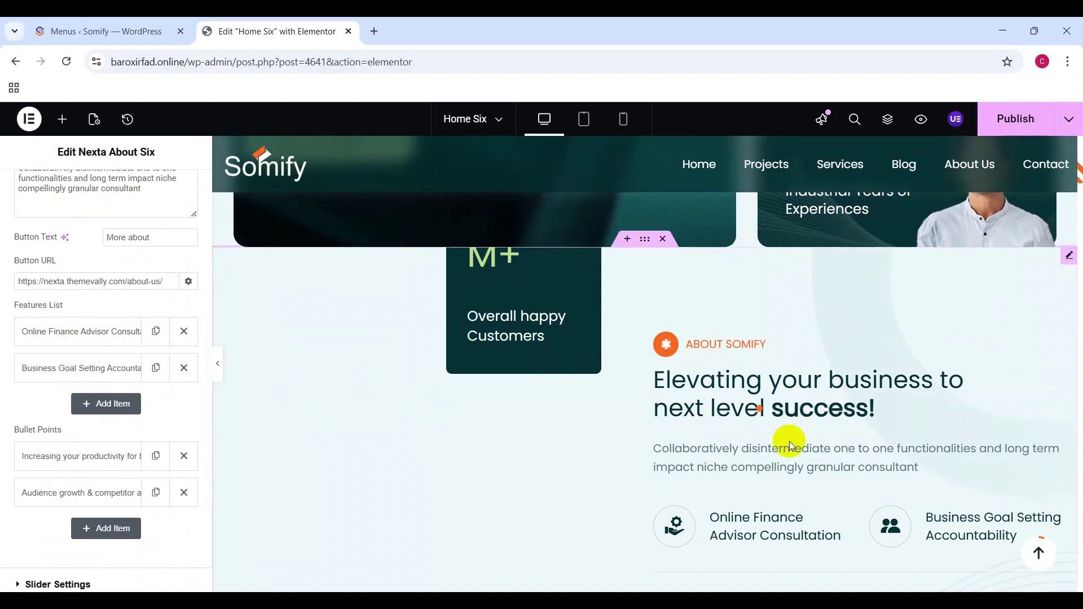
pyautogui.scroll(-1, 790, 441)
pyautogui.scroll(-7, 790, 441)
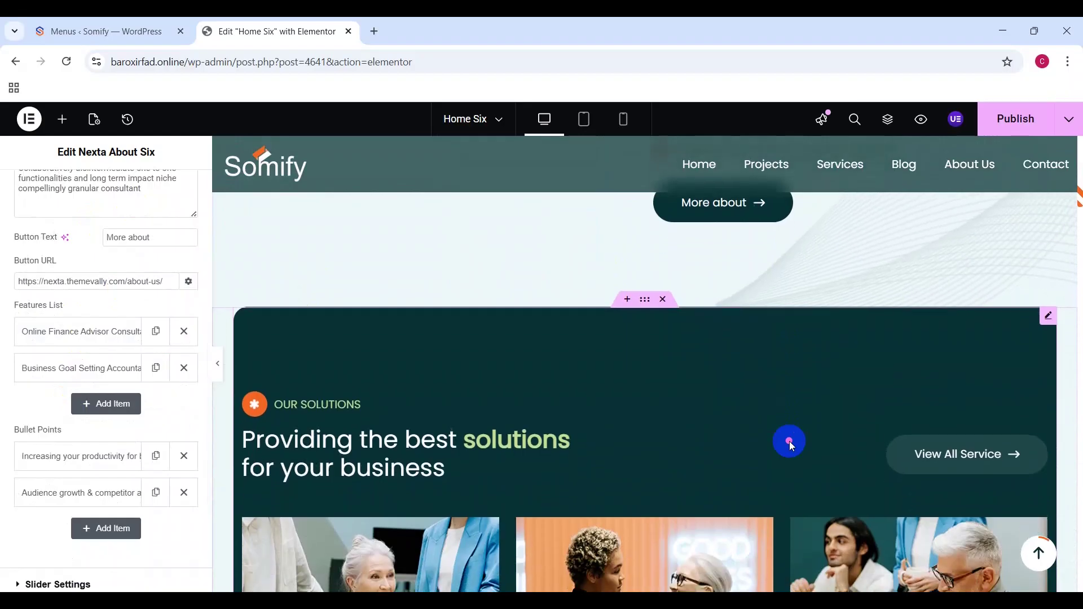
pyautogui.click(646, 293)
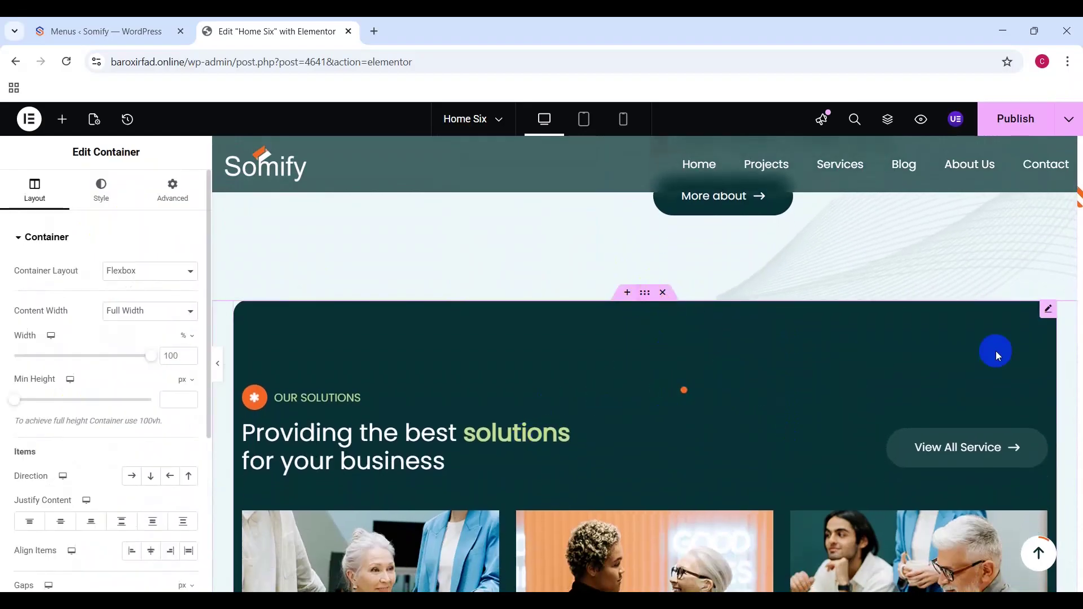
pyautogui.click(1045, 310)
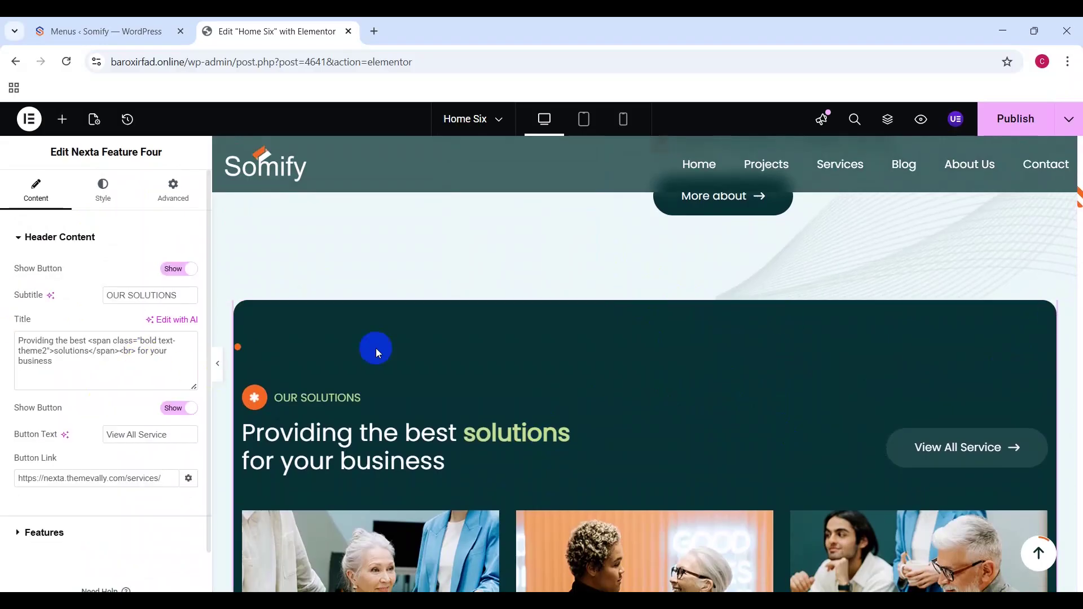
pyautogui.scroll(-10, 489, 362)
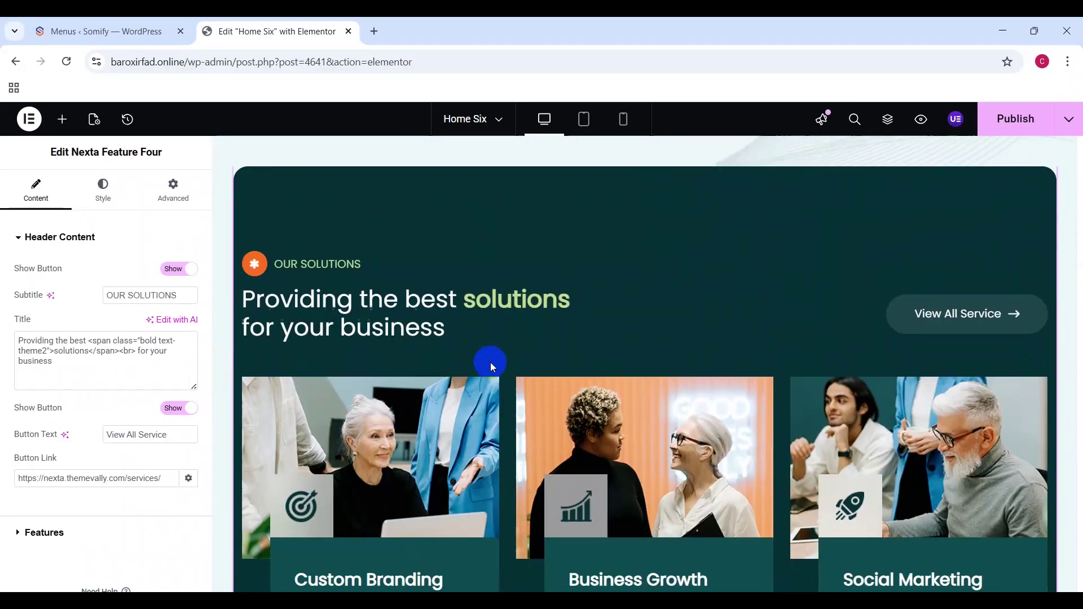
pyautogui.scroll(-3, 490, 362)
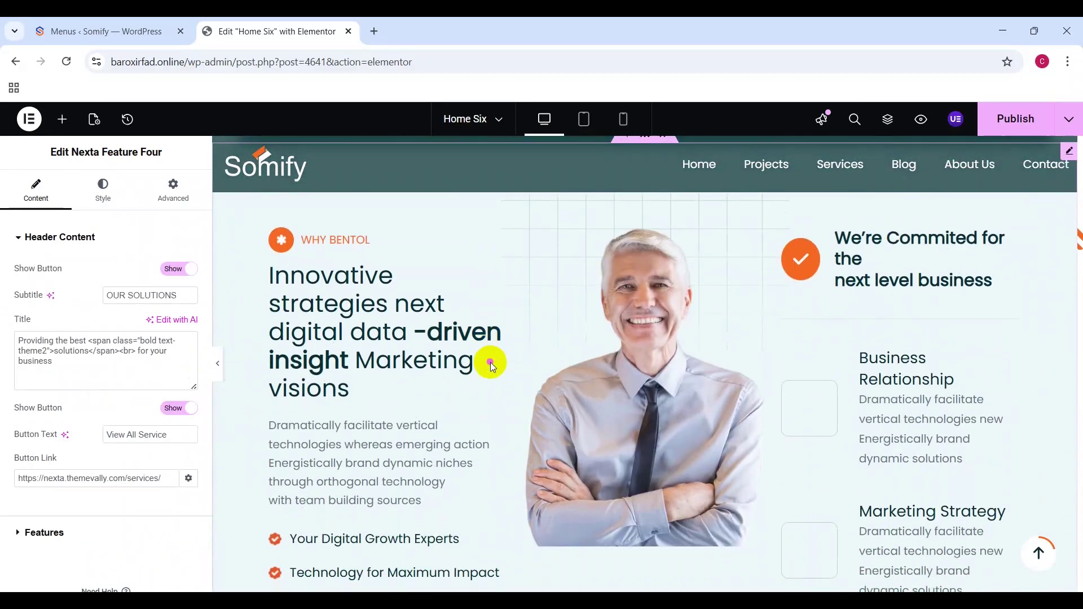
pyautogui.scroll(2, 490, 363)
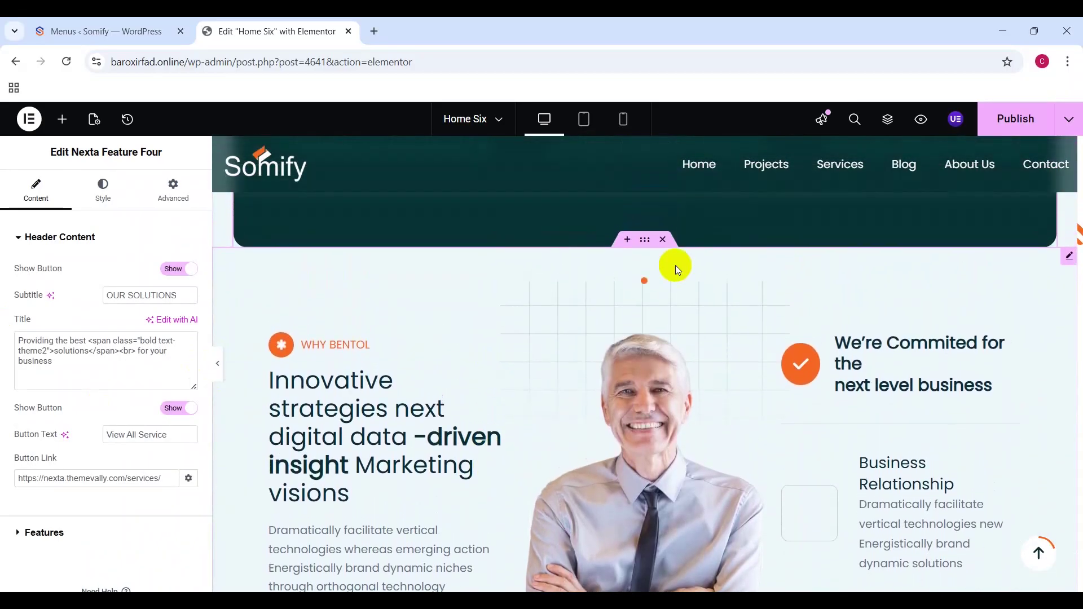
pyautogui.click(642, 248)
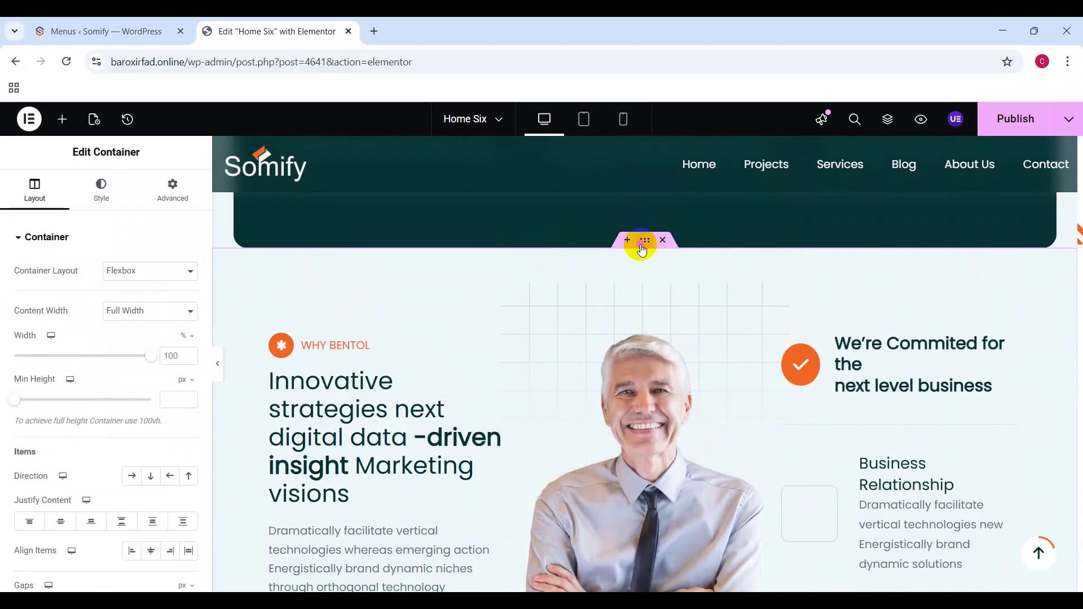